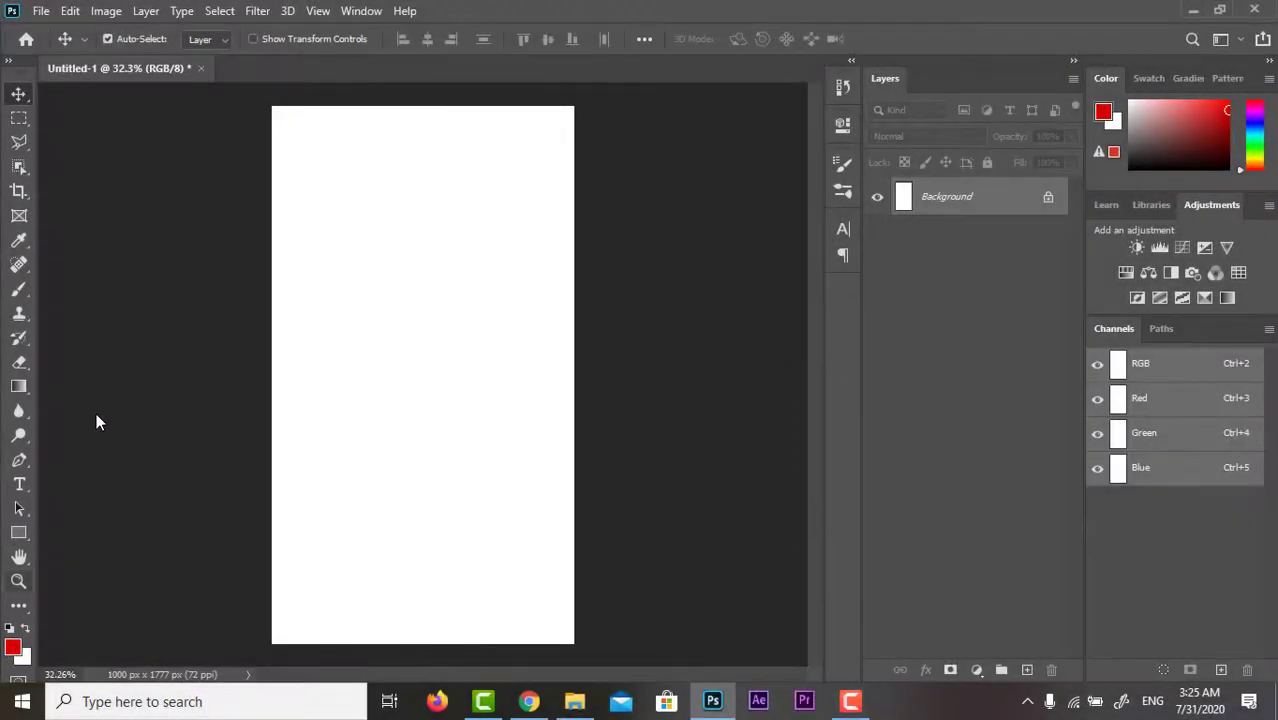
Fill the blank canvas with yellow #fffc00
click(14, 648)
click(801, 481)
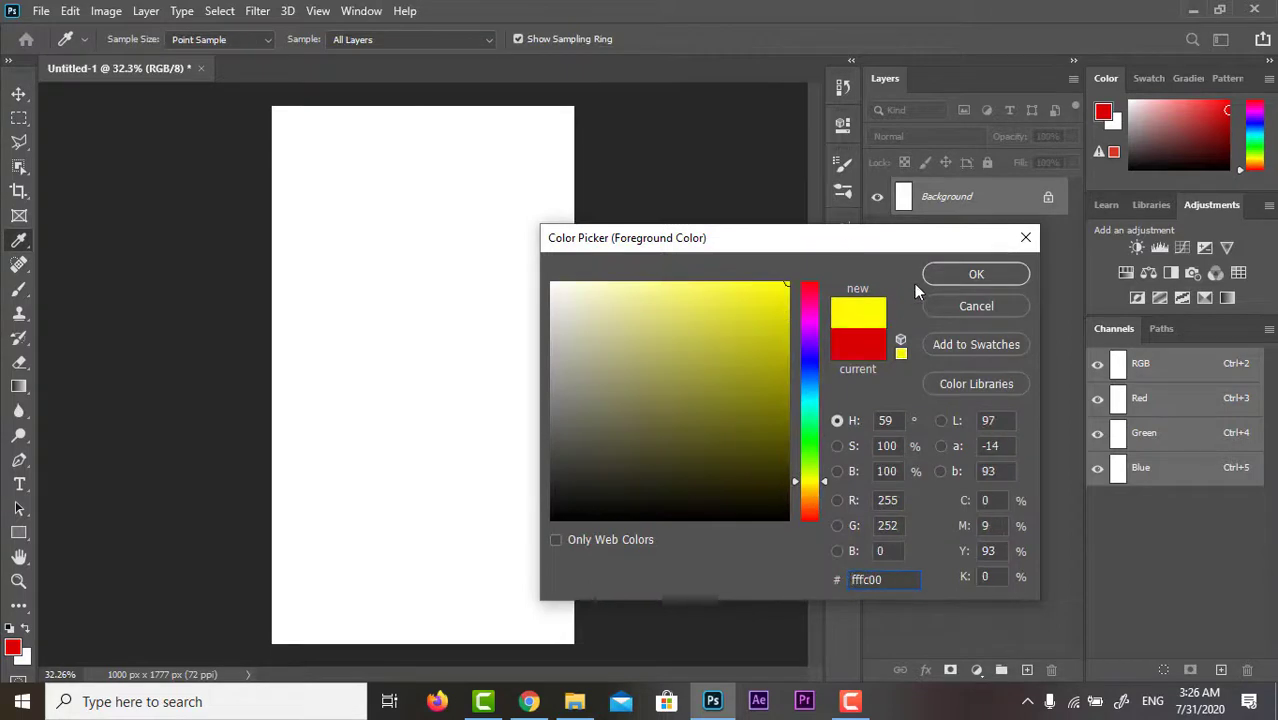
click(976, 274)
click(28, 630)
key(ctrl+BackSpace)
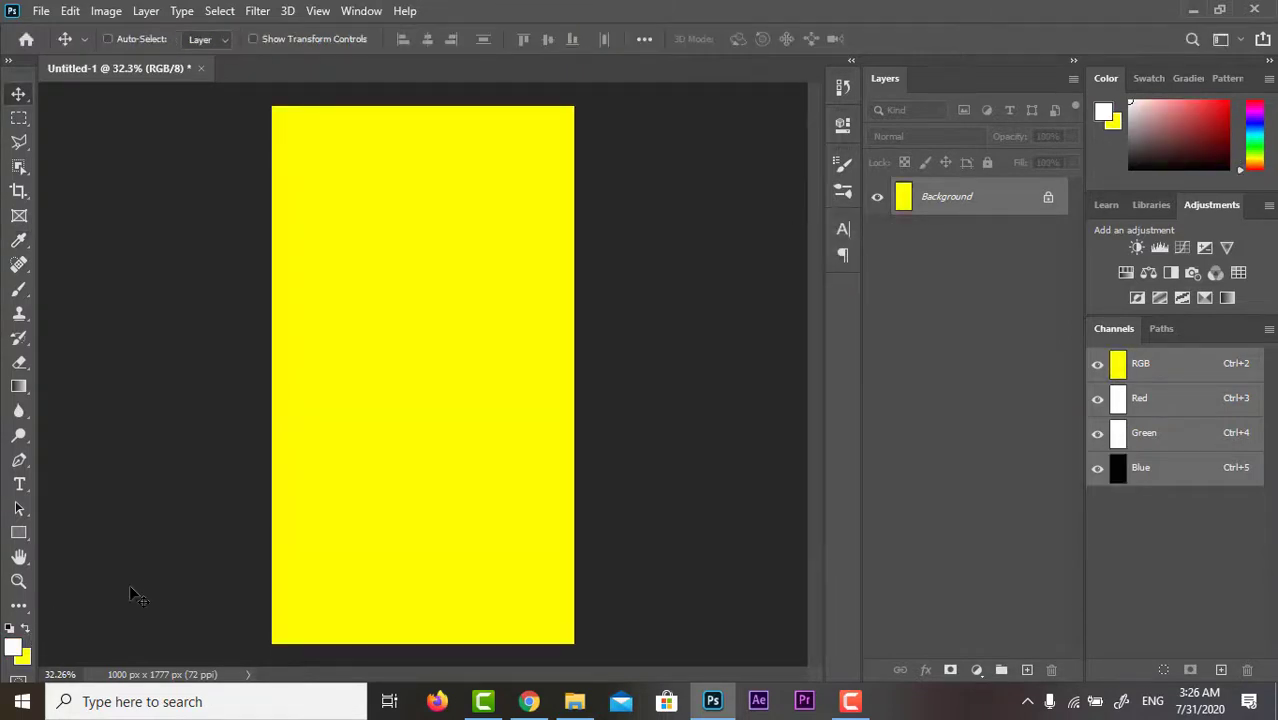
Duplicate the yellow layer and add 10% Gaussian monochromatic noise to the copy
key(ctrl+j)
click(257, 10)
click(548, 268)
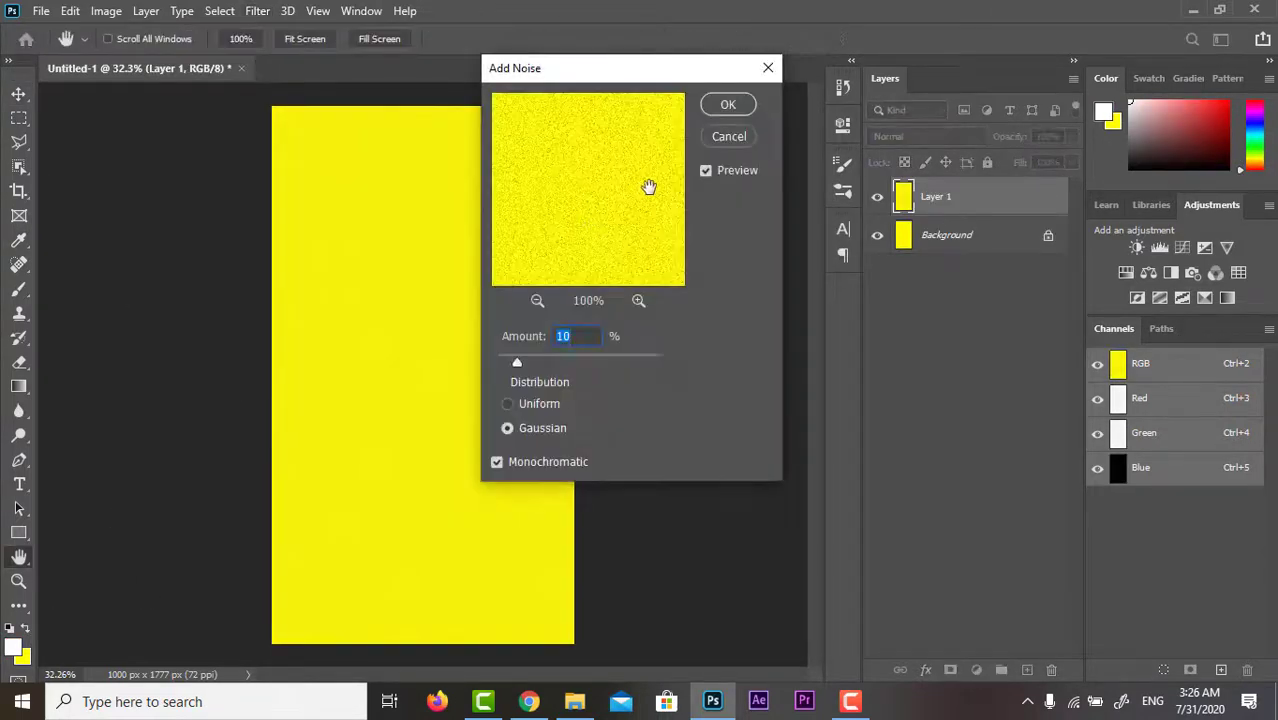
click(727, 105)
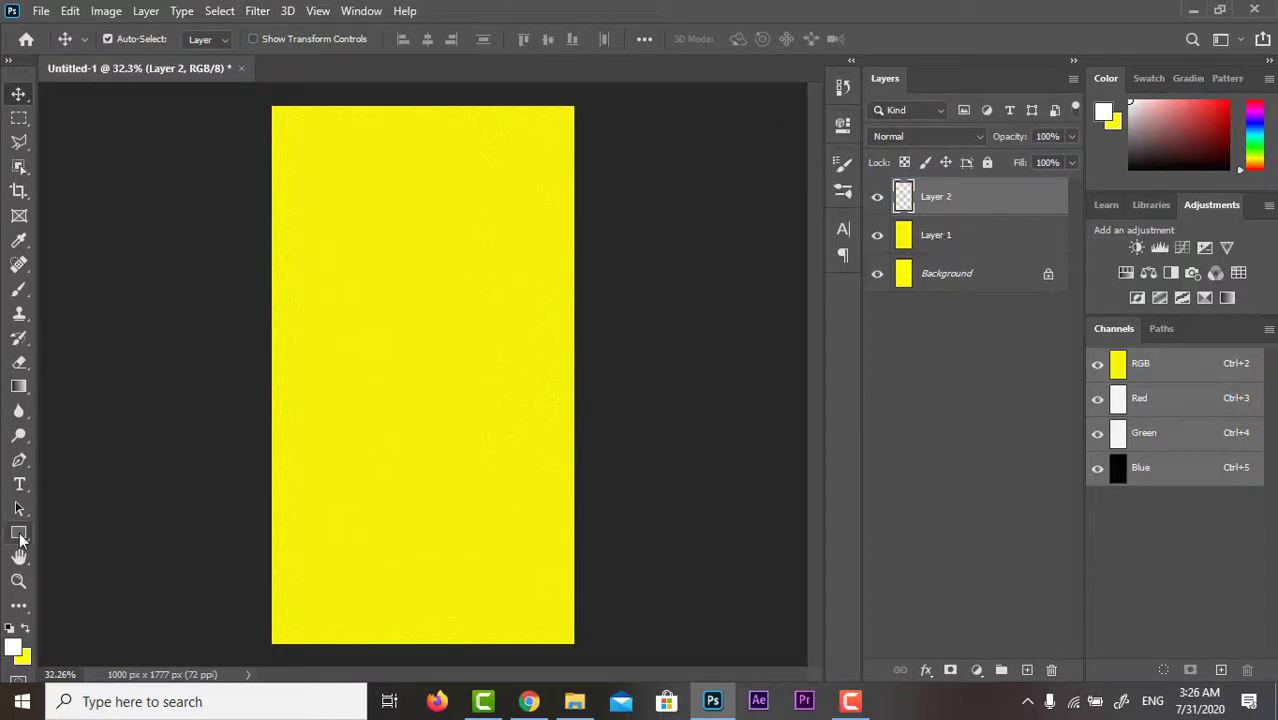
Draw a tall blue rectangle on the canvas's left side and add the same noise
key(u)
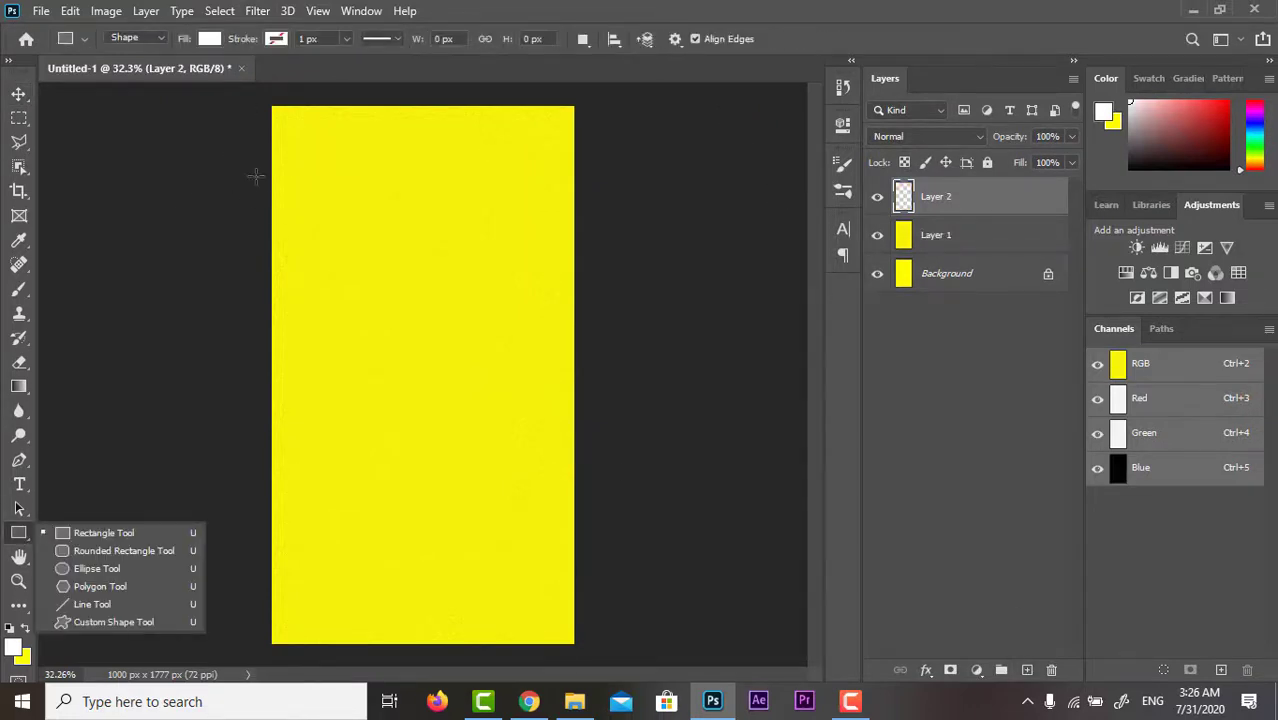
mouse_move(249, 160)
mouse_down()
mouse_move(396, 475)
mouse_move(397, 567)
mouse_up()
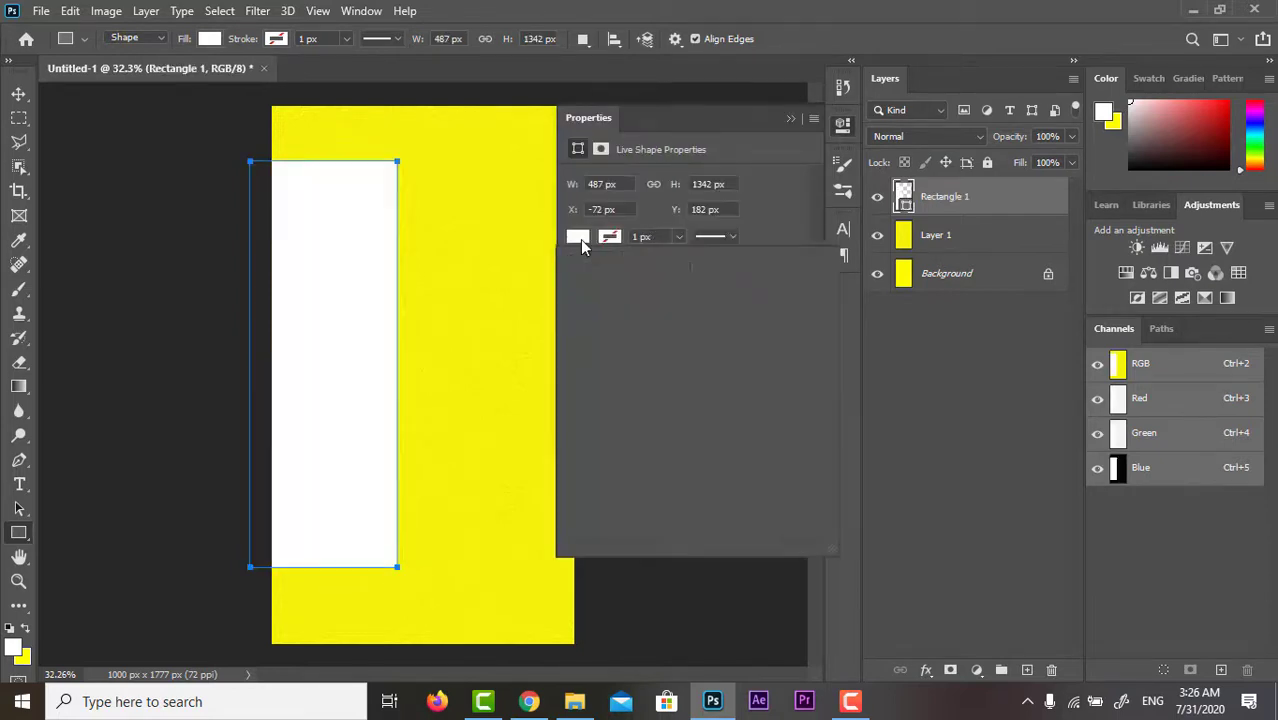
click(579, 237)
click(787, 336)
click(843, 125)
click(17, 94)
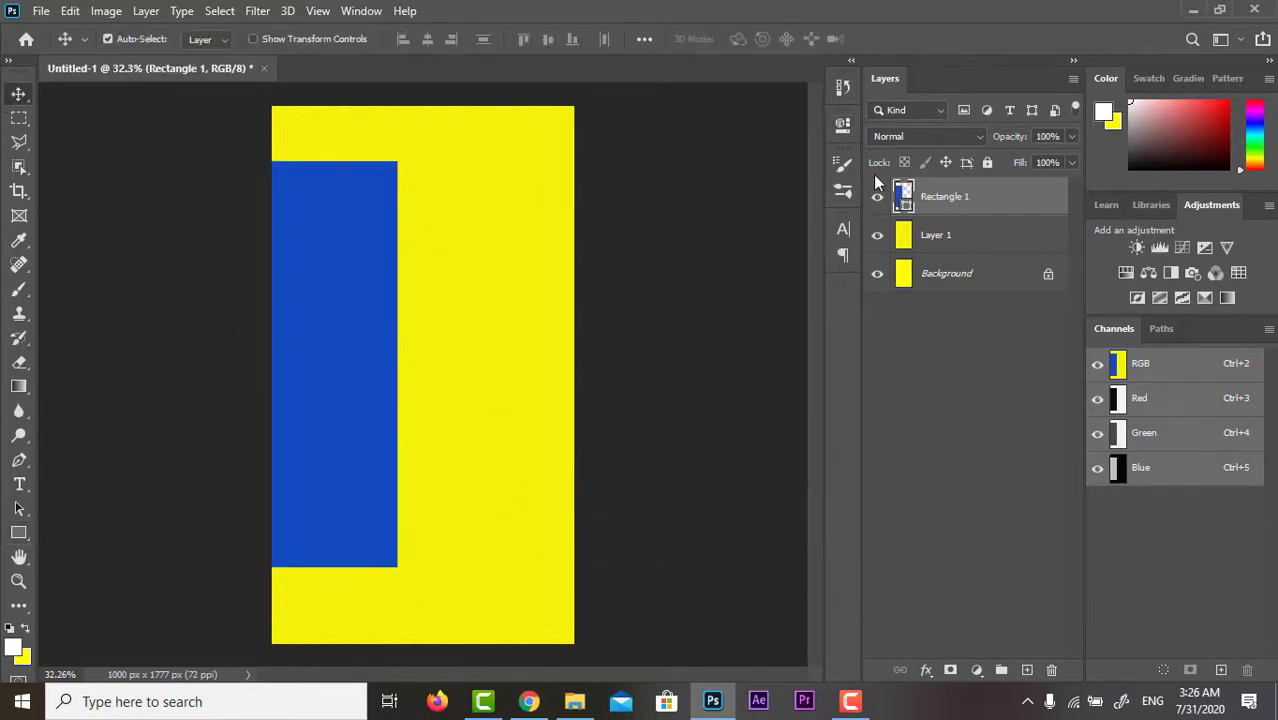
click(257, 11)
click(283, 33)
Draw a thin blue vertical bar just right of the wide block
click(20, 535)
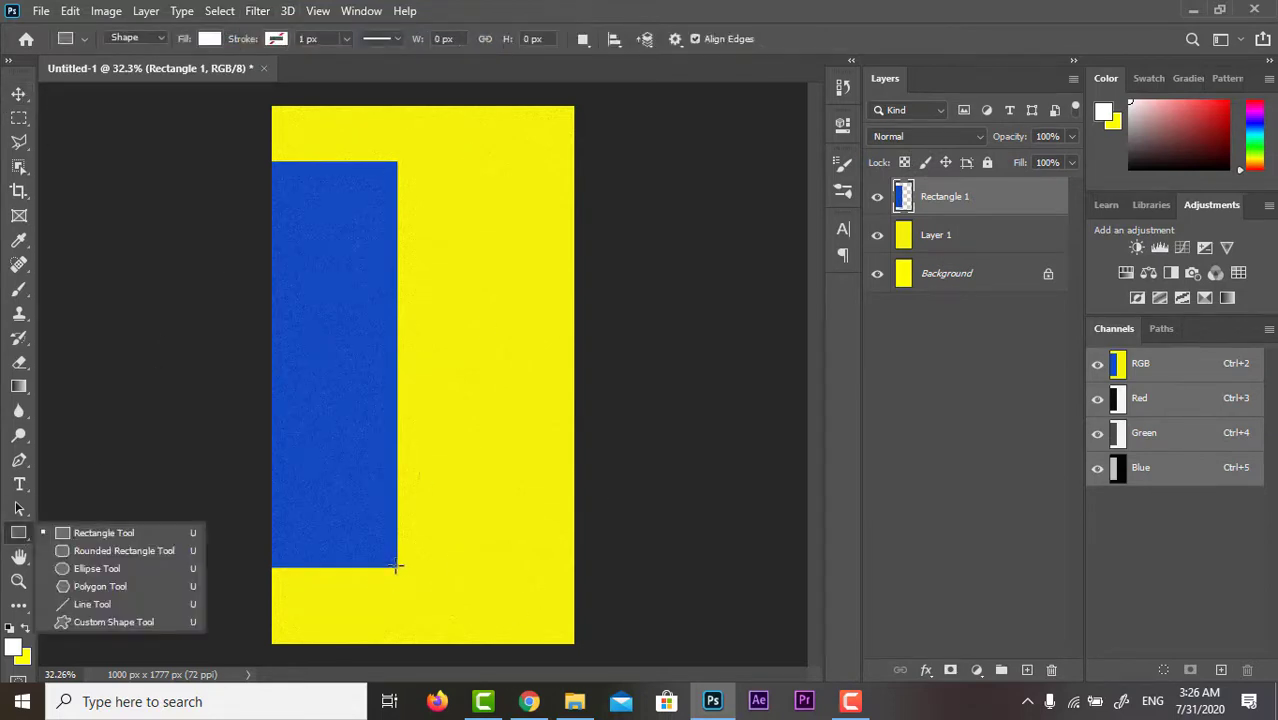
drag(417, 567, 443, 139)
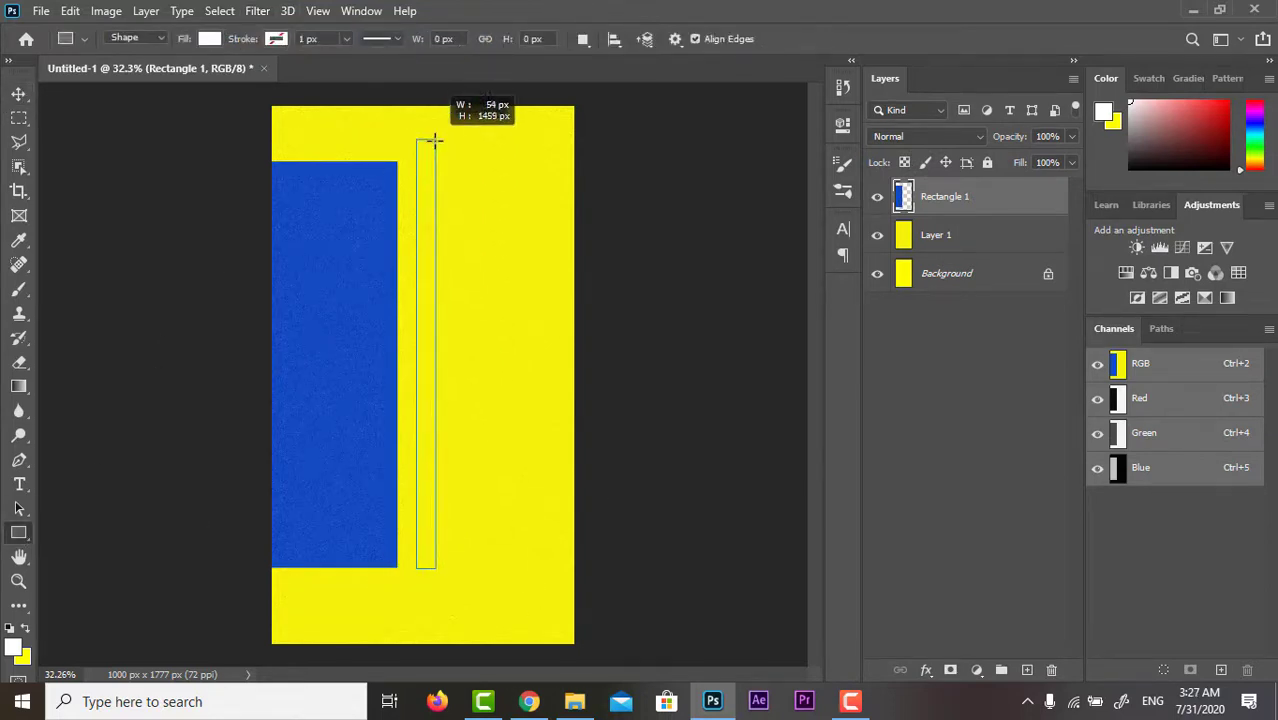
click(843, 125)
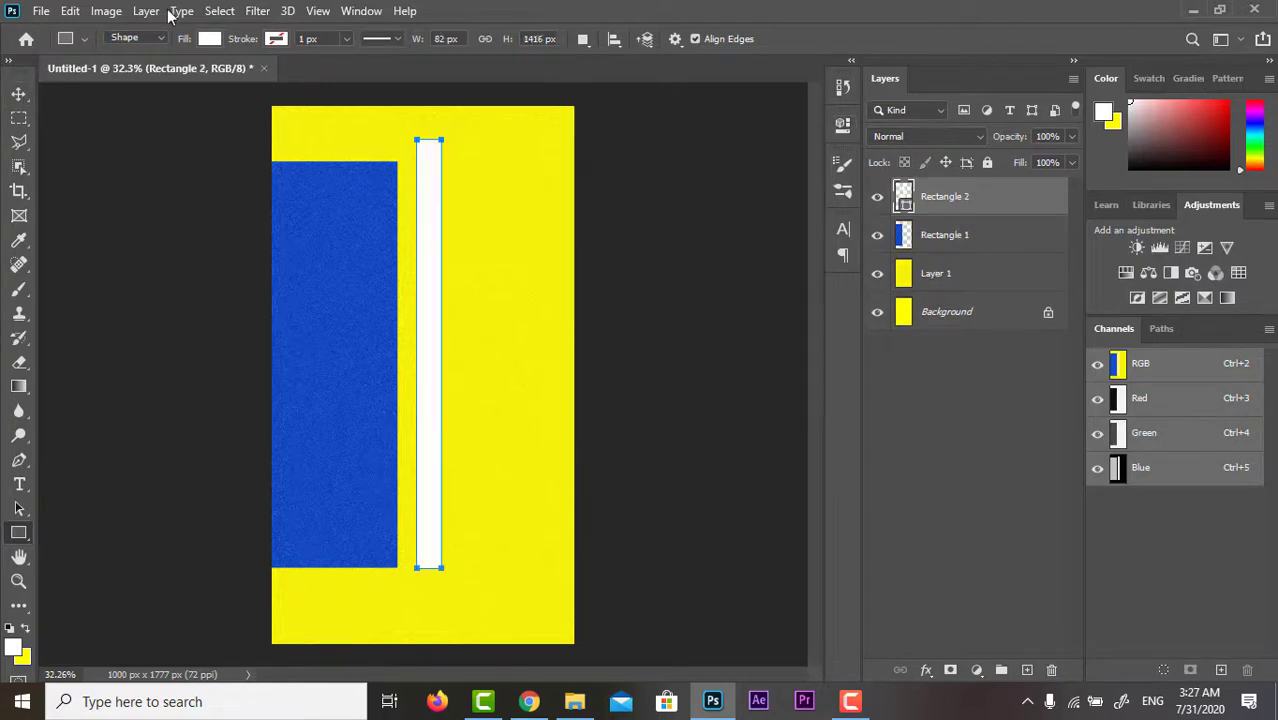
click(209, 38)
click(96, 134)
click(19, 93)
Duplicate the thin bar, move it right, and align its top with the block's top
key(ctrl+j)
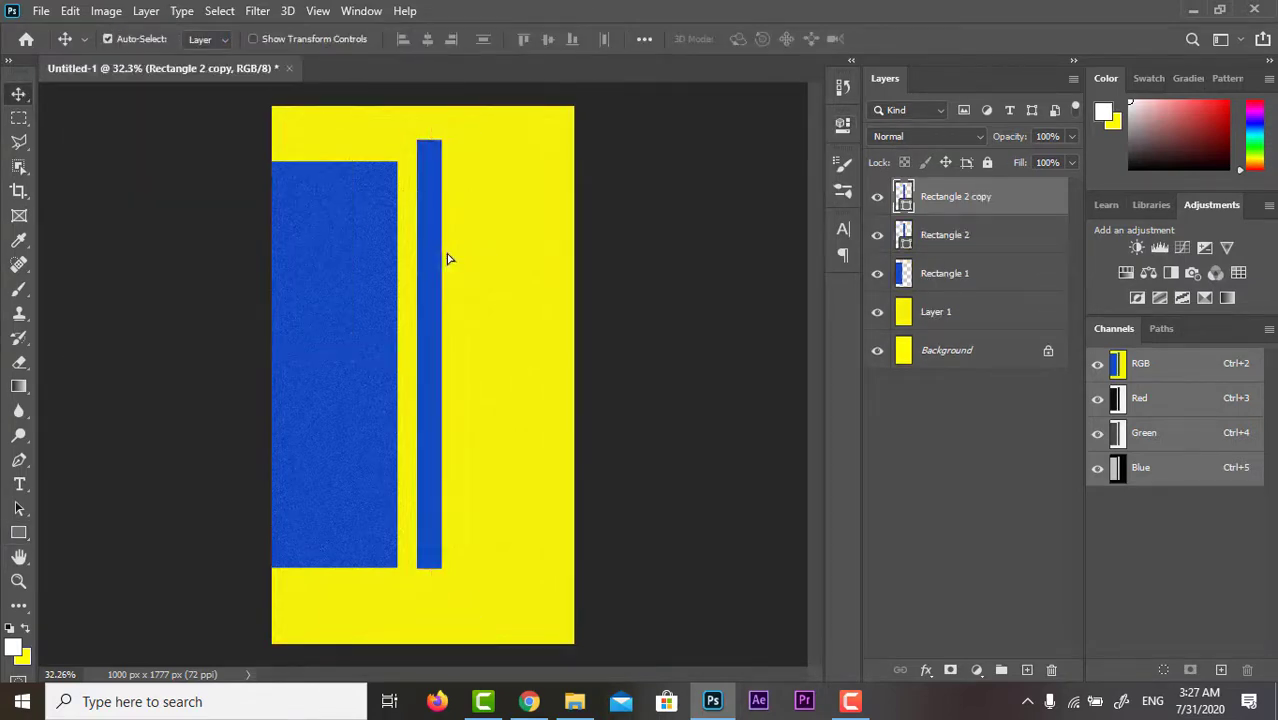
drag(448, 258, 476, 252)
key(ctrl+t)
drag(474, 139, 474, 161)
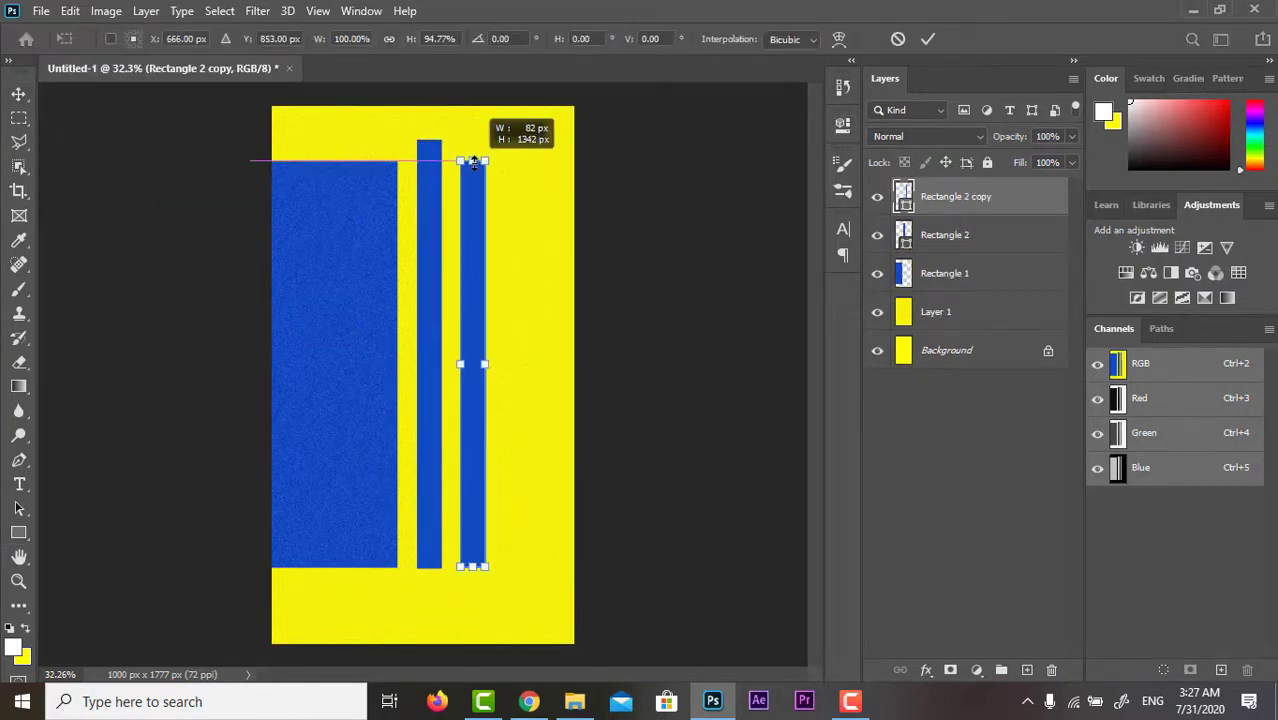
click(928, 38)
Merge the two thin bars, rasterize them, and add noise
key(ctrl+e)
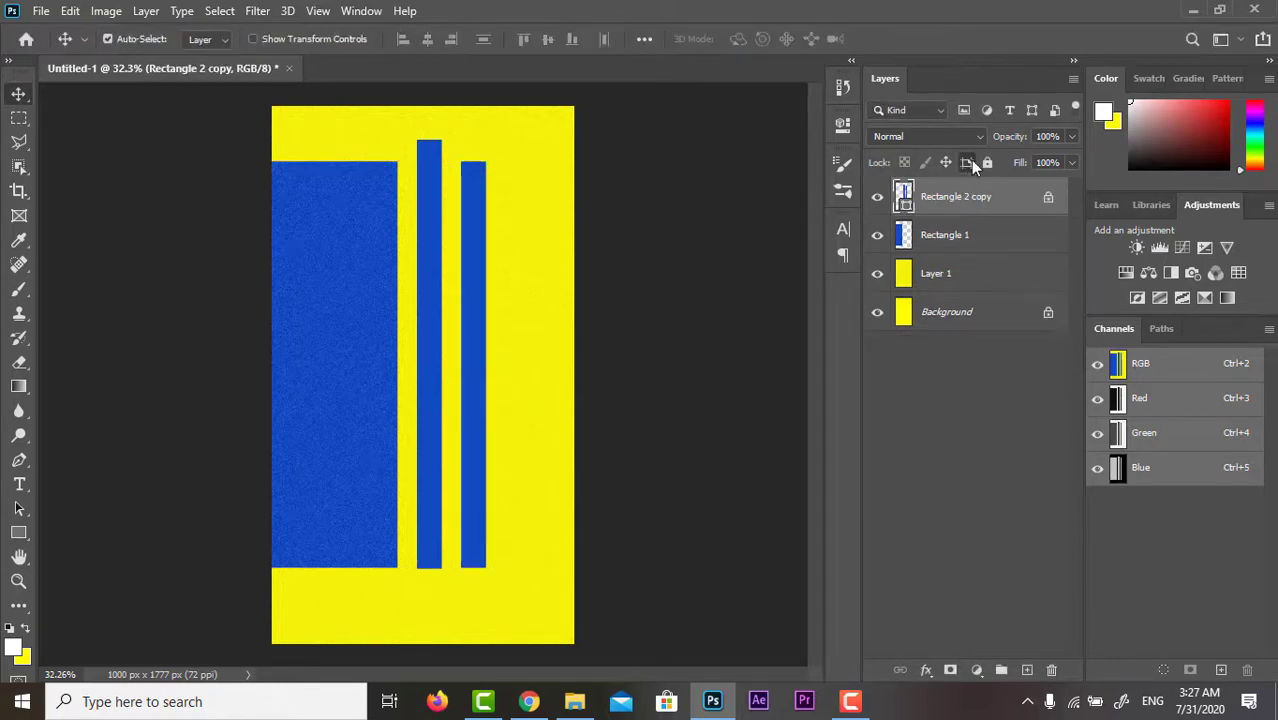
right_click(1005, 197)
click(1070, 286)
click(257, 10)
click(290, 31)
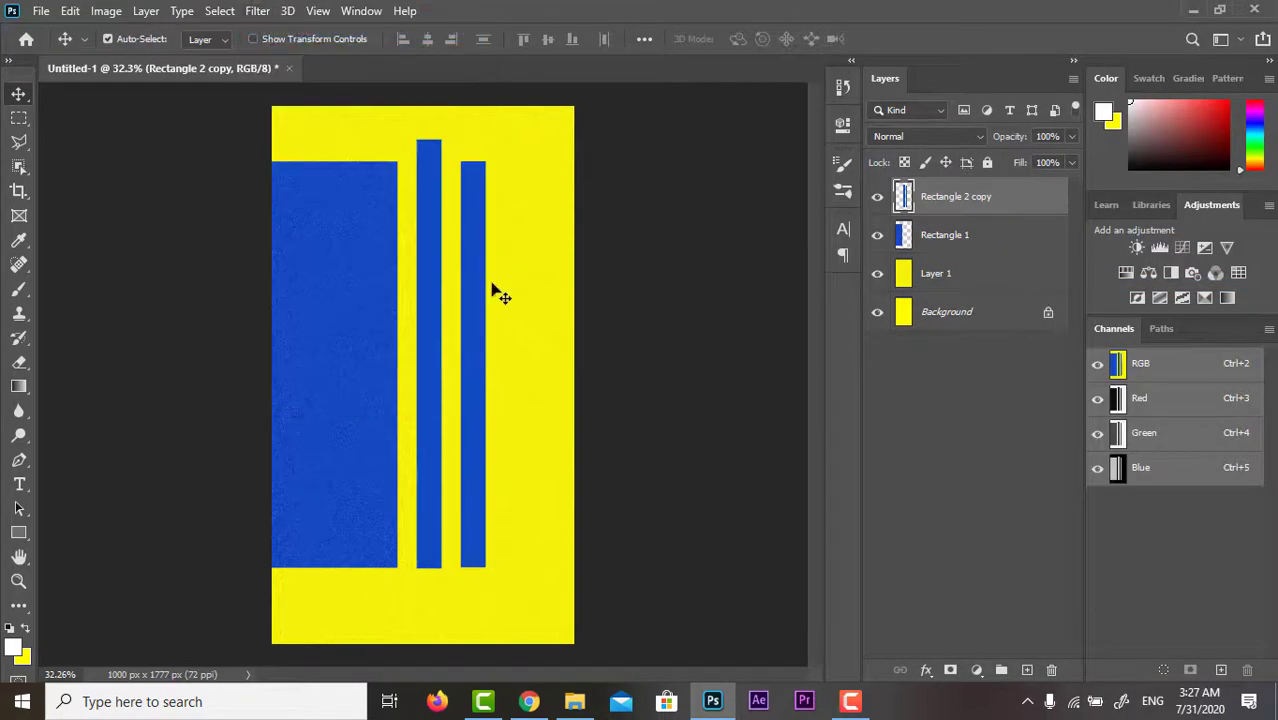
Copy the wide blue block to the canvas's right edge and add a new empty layer
click(960, 240)
key(ctrl+j)
drag(357, 360, 625, 362)
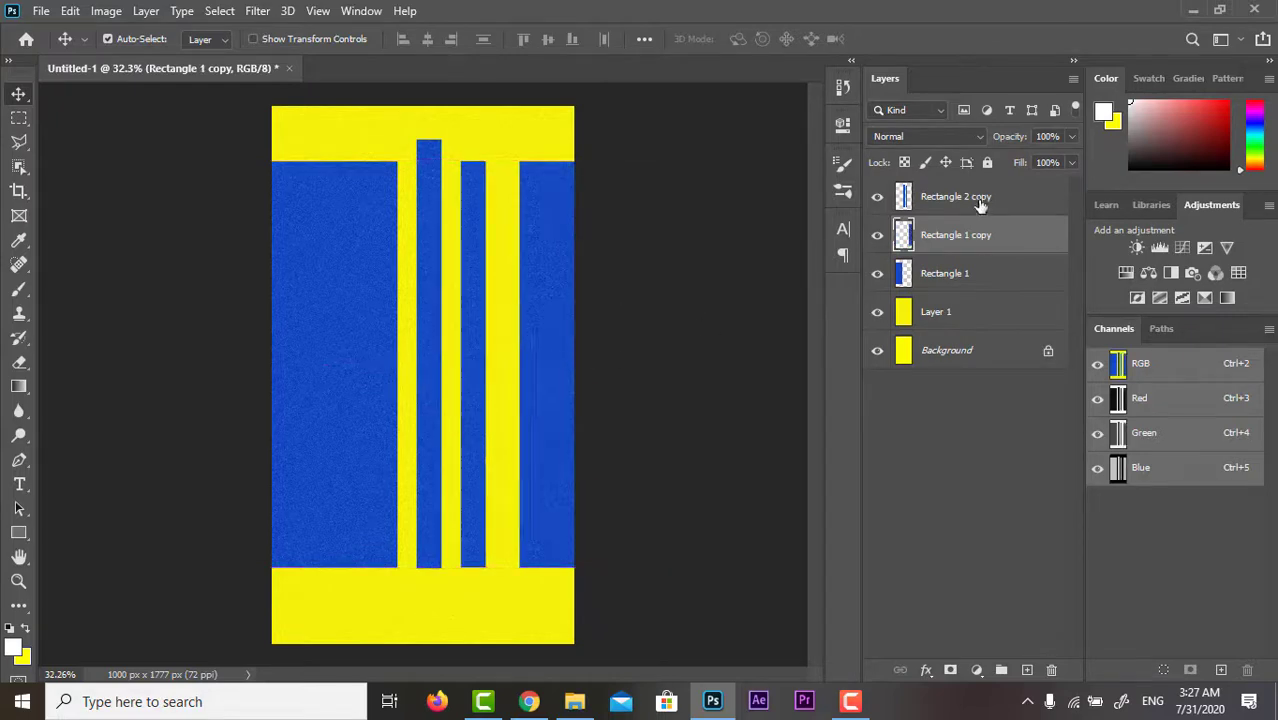
click(1025, 667)
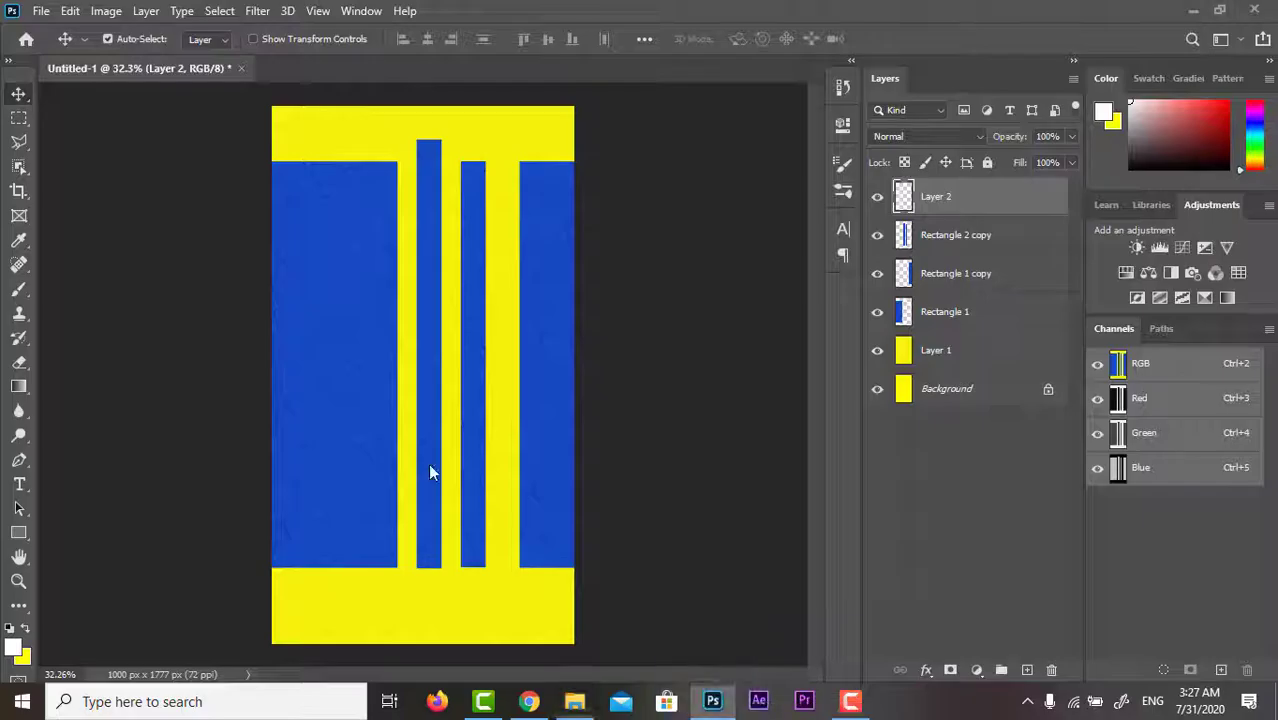
Place the player photo on the poster, fit the view, and hide the photo
drag(462, 438, 464, 484)
click(897, 39)
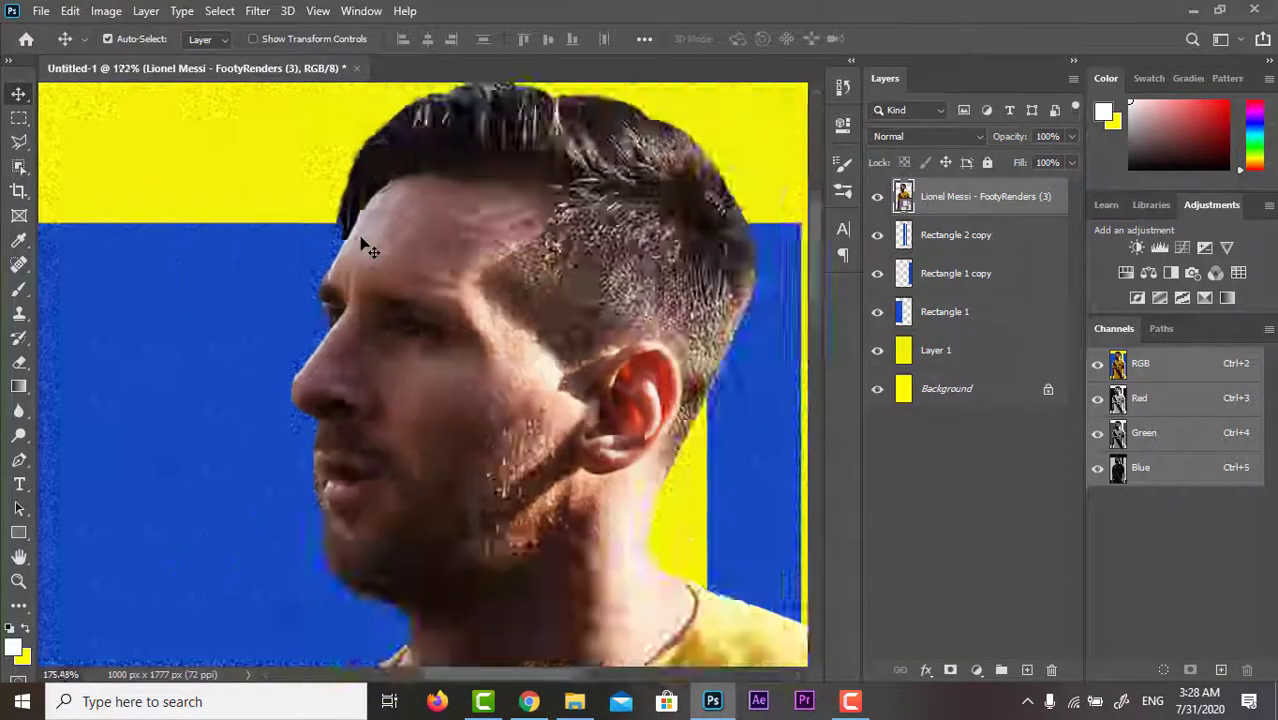
key(ctrl+0)
click(879, 194)
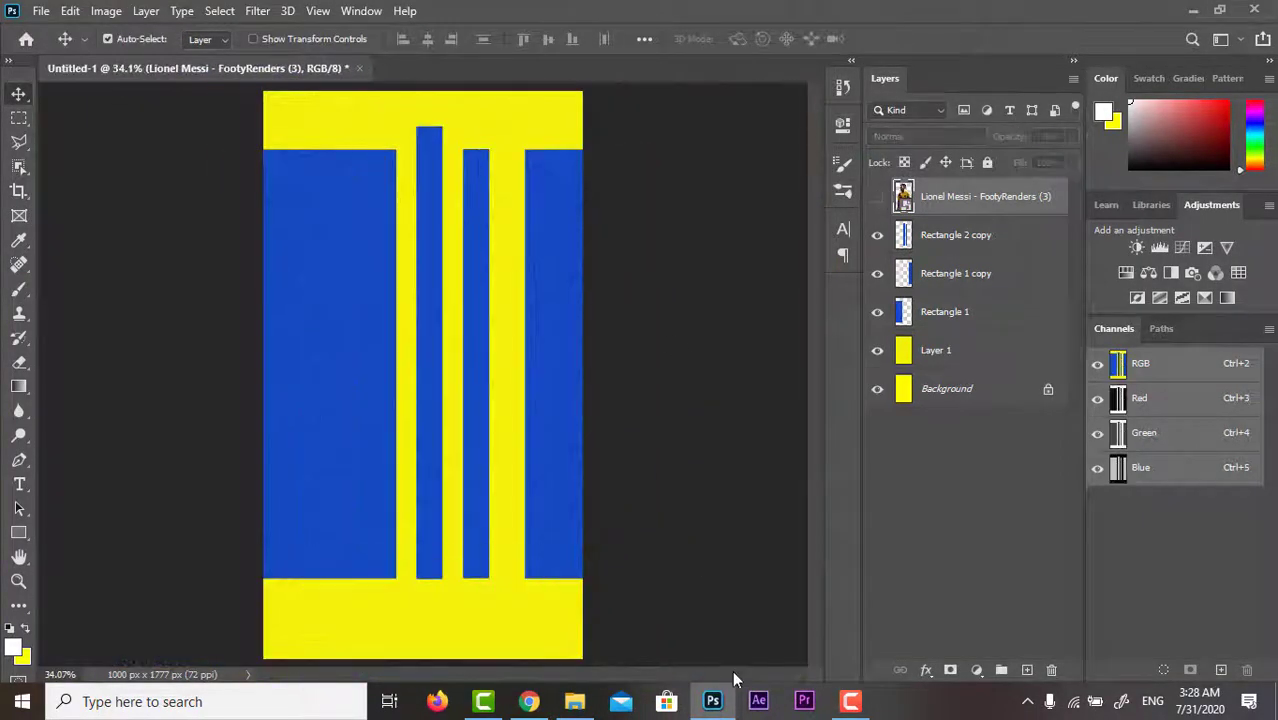
Nudge the left blue block right and narrow the thin bars to under half width
click(926, 270)
click(950, 236)
drag(341, 299, 349, 299)
click(442, 300)
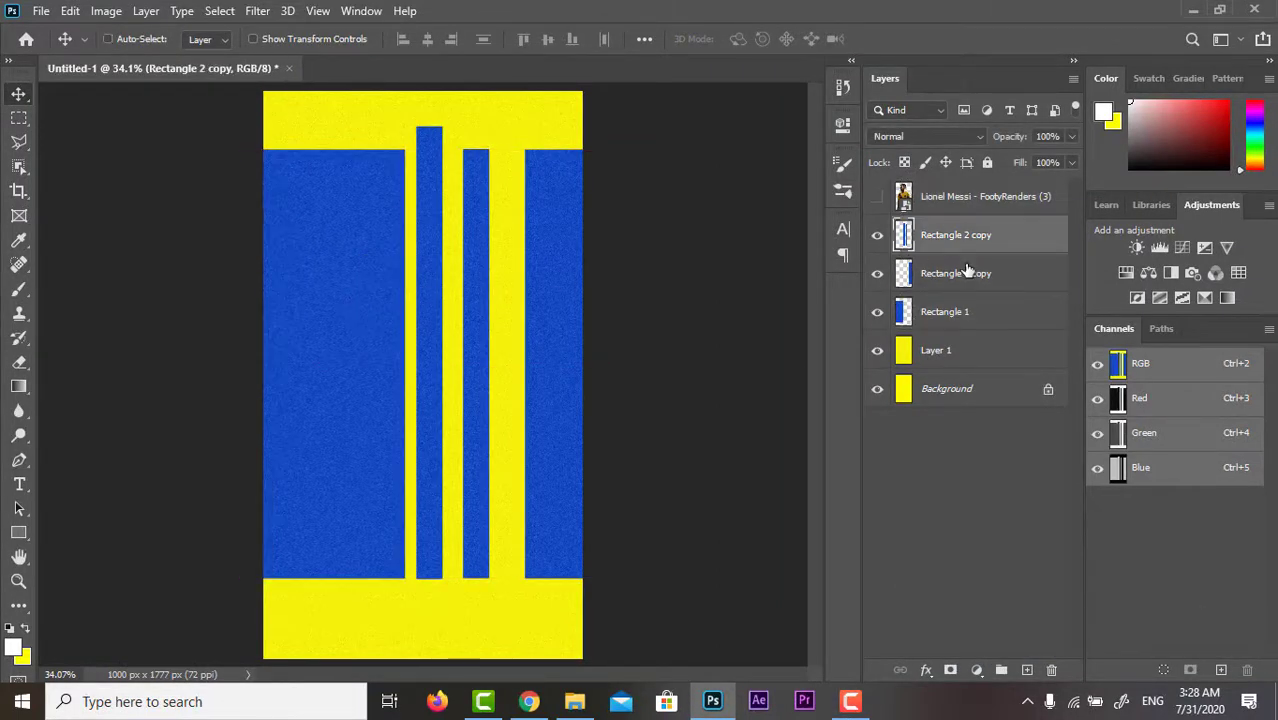
key(ctrl+t)
drag(490, 353, 446, 353)
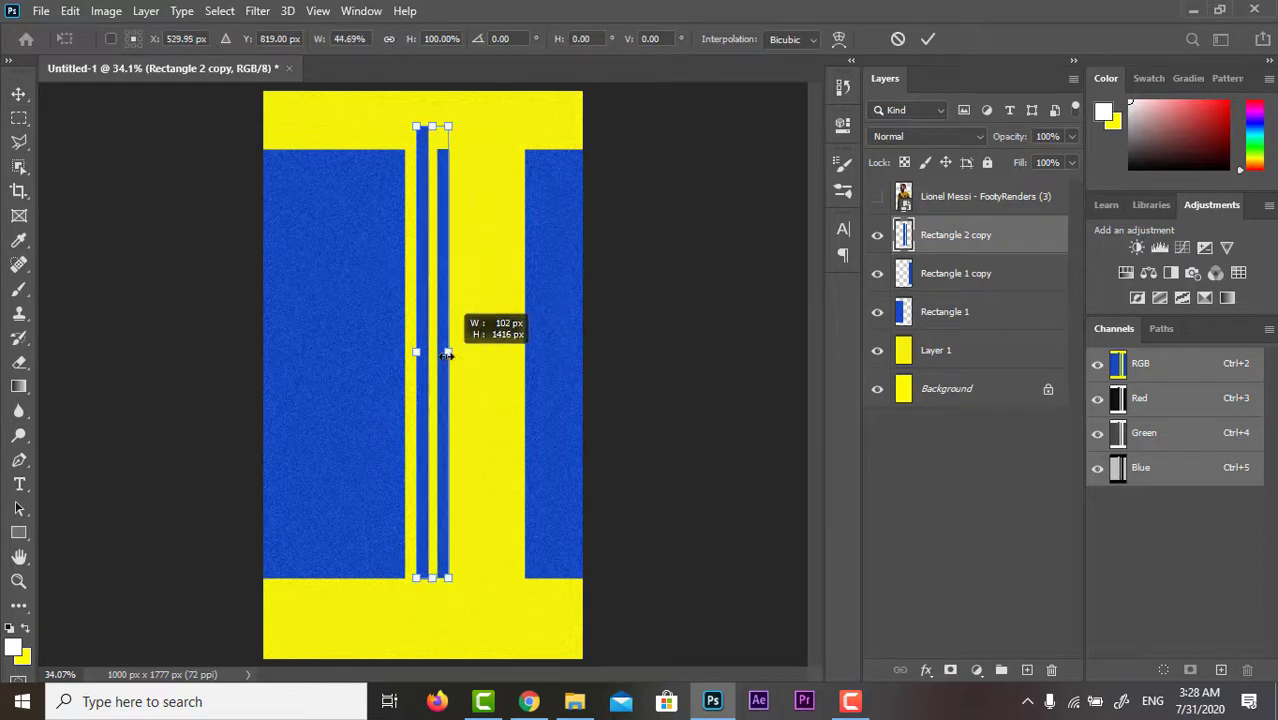
key(Return)
Shift the bars and left block slightly right, then move the bars toward the right block
ctrl+click(960, 311)
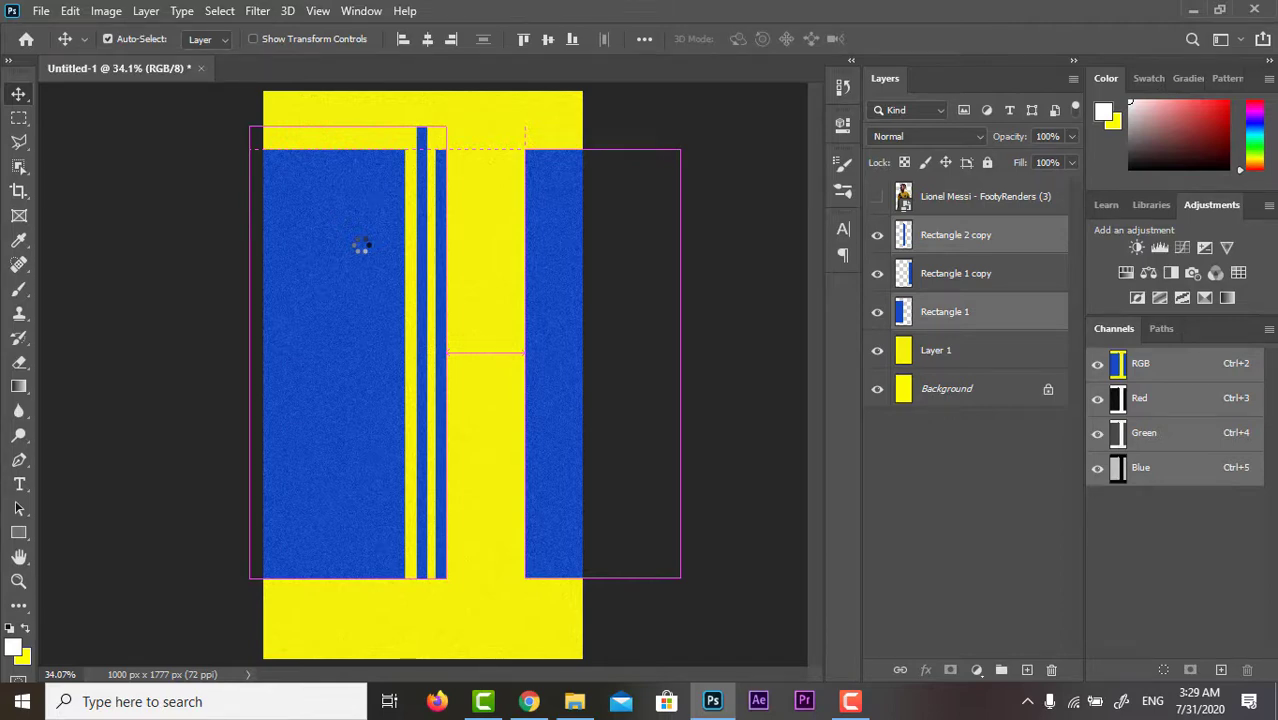
key(ctrl+t)
drag(392, 375, 406, 376)
key(Return)
ctrl+click(1010, 303)
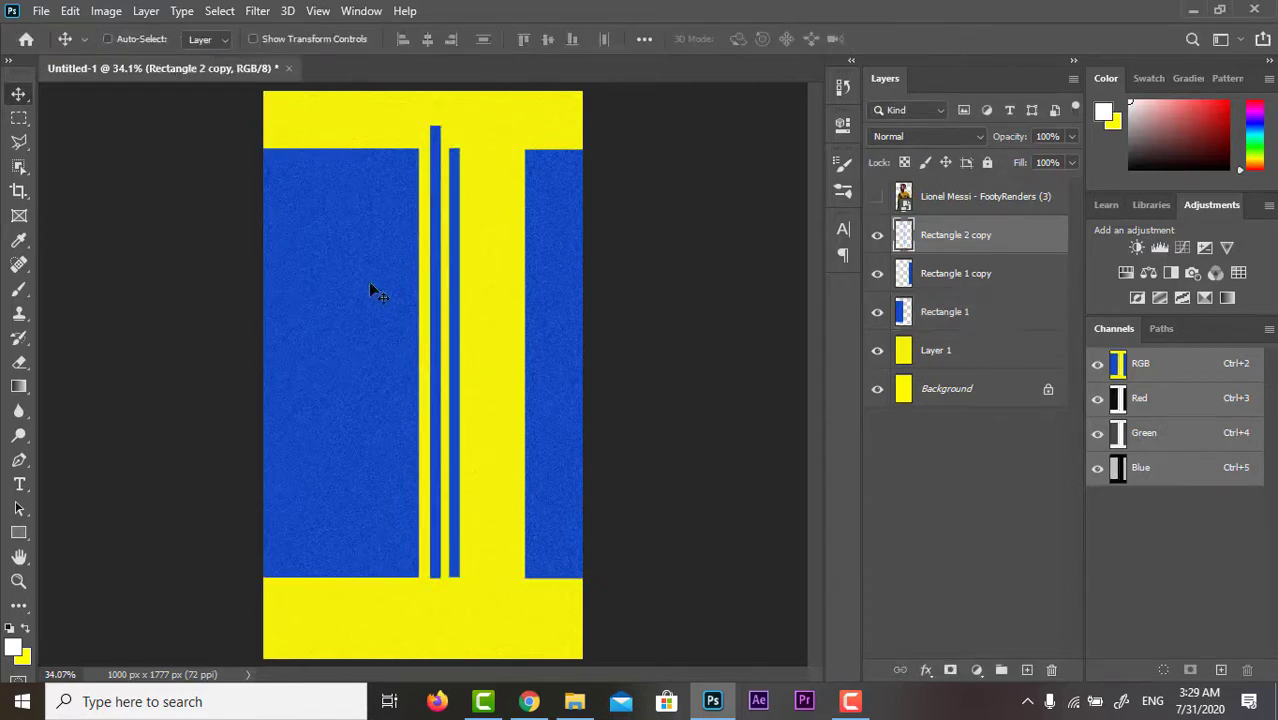
key(ctrl+t)
drag(438, 240, 469, 240)
key(Return)
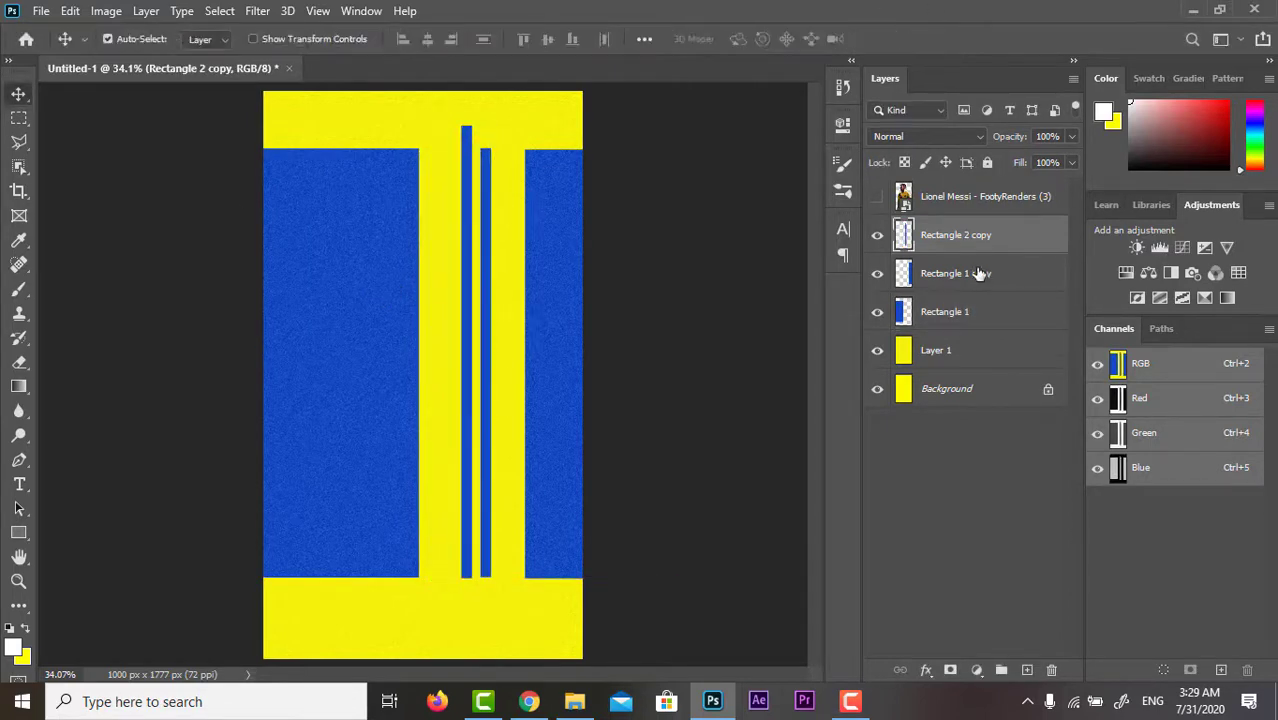
Widen the left blue block toward the bars and show the player photo again
click(958, 313)
key(ctrl+t)
drag(419, 362, 450, 362)
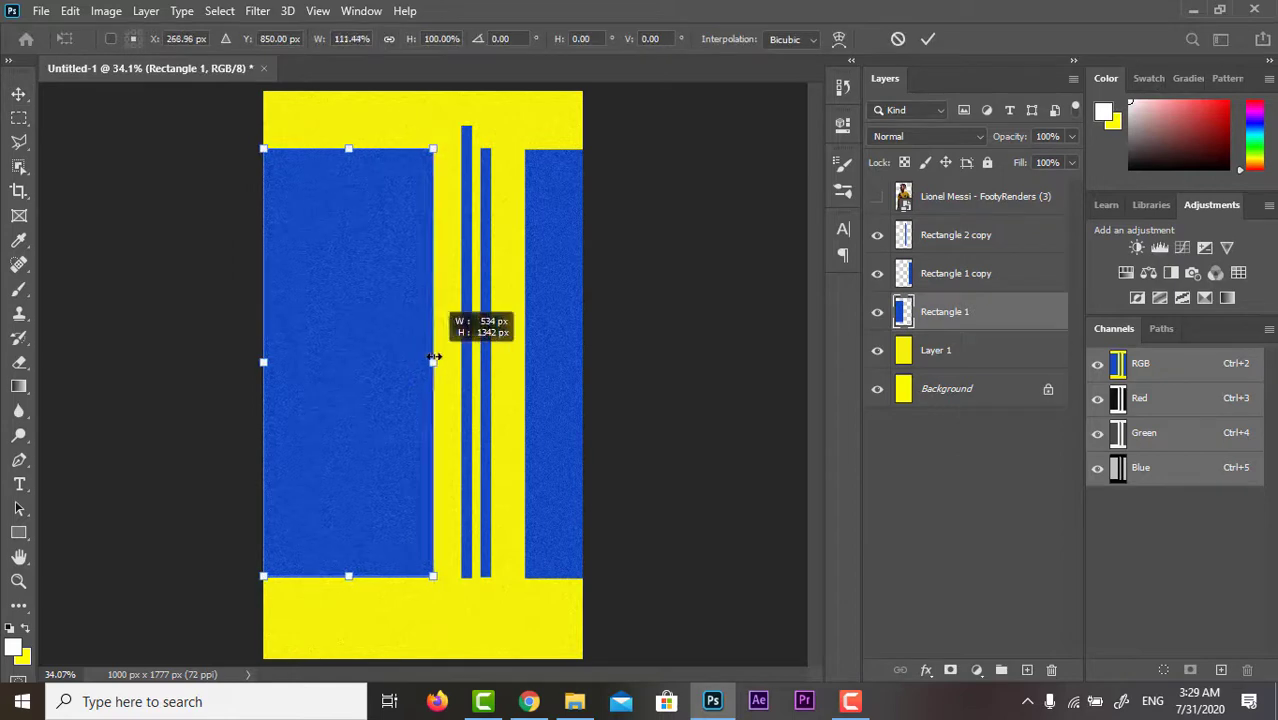
click(922, 40)
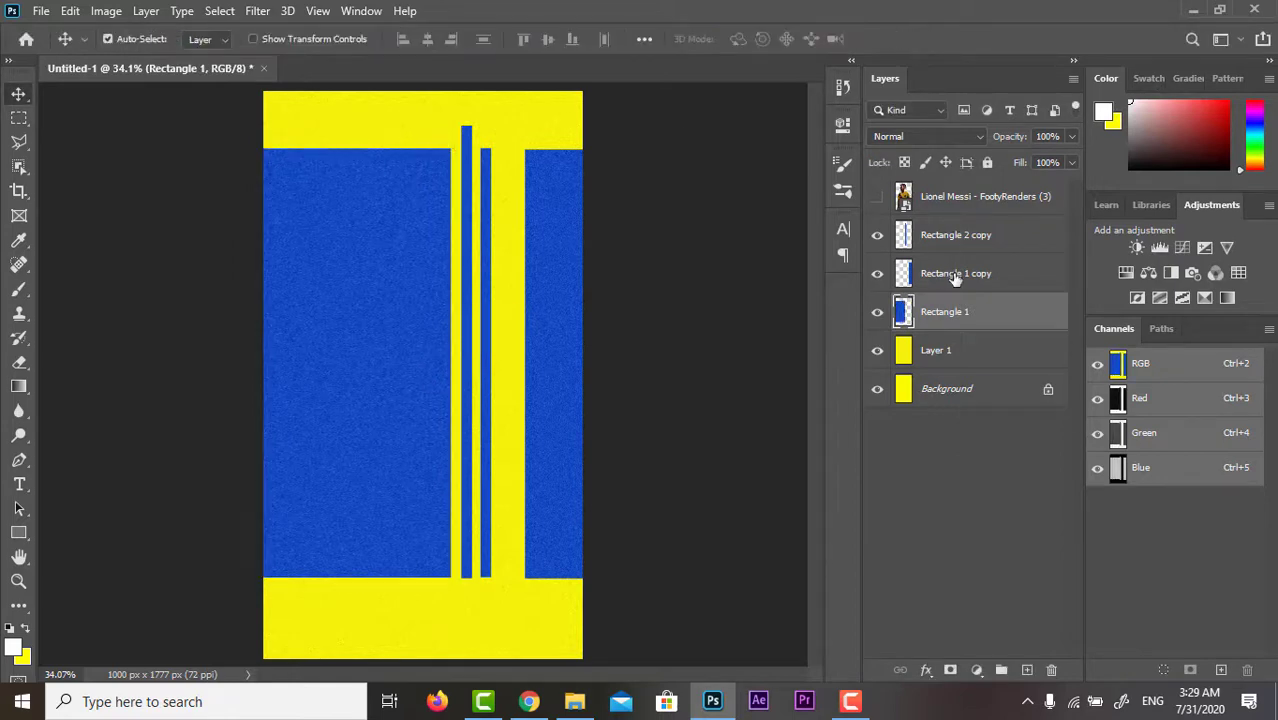
click(951, 208)
click(877, 196)
right_click(944, 196)
Zoom in and lasso the player's neck and shoulder edge
click(1058, 346)
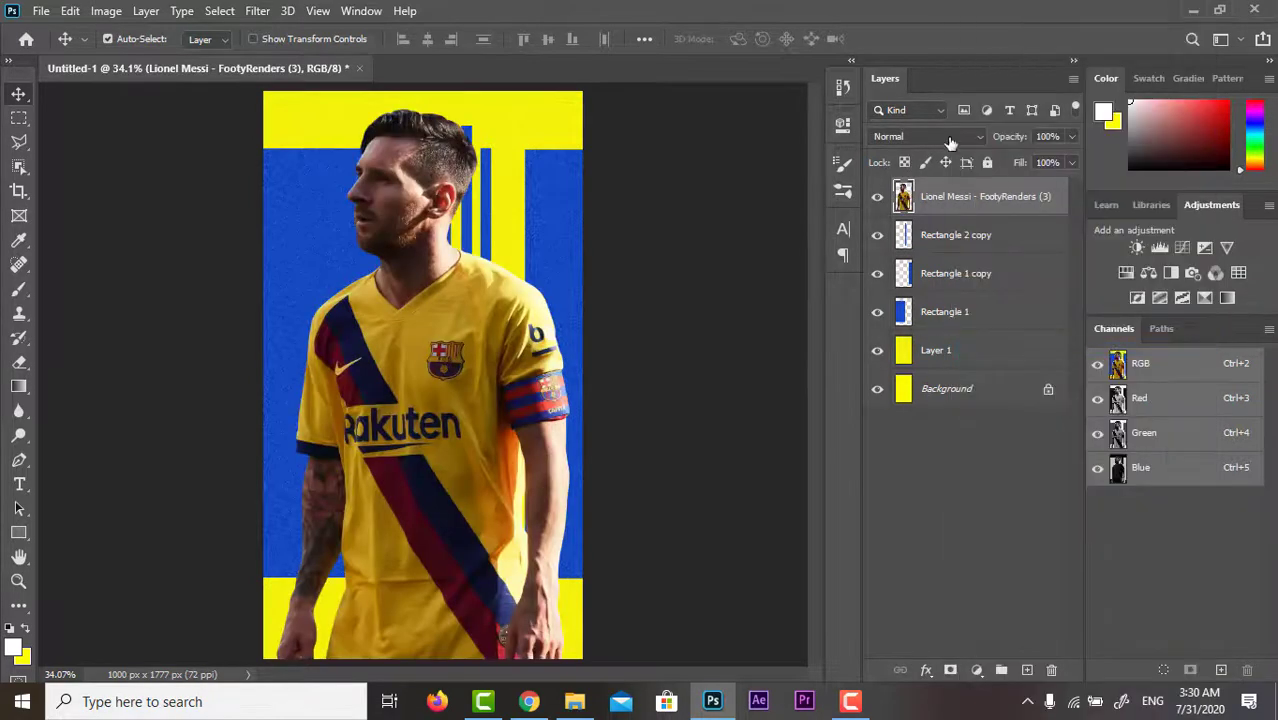
scroll(380, 278, up, 5)
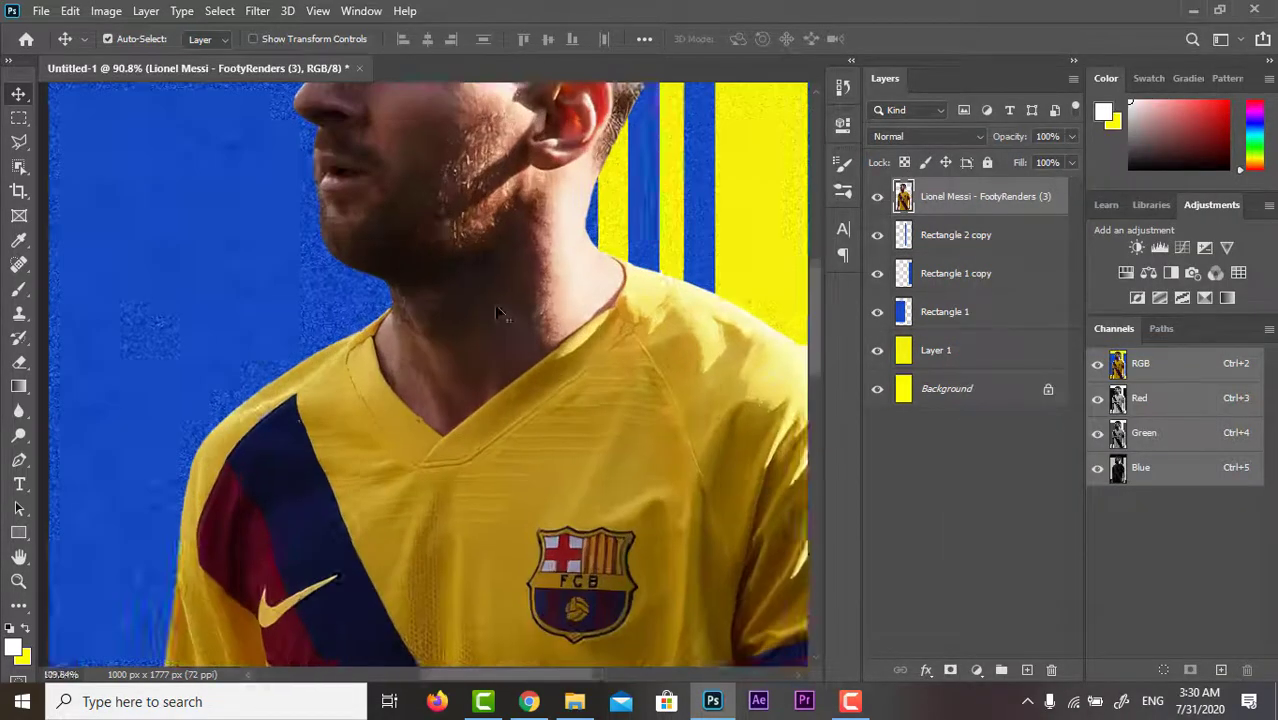
scroll(380, 278, up, 4)
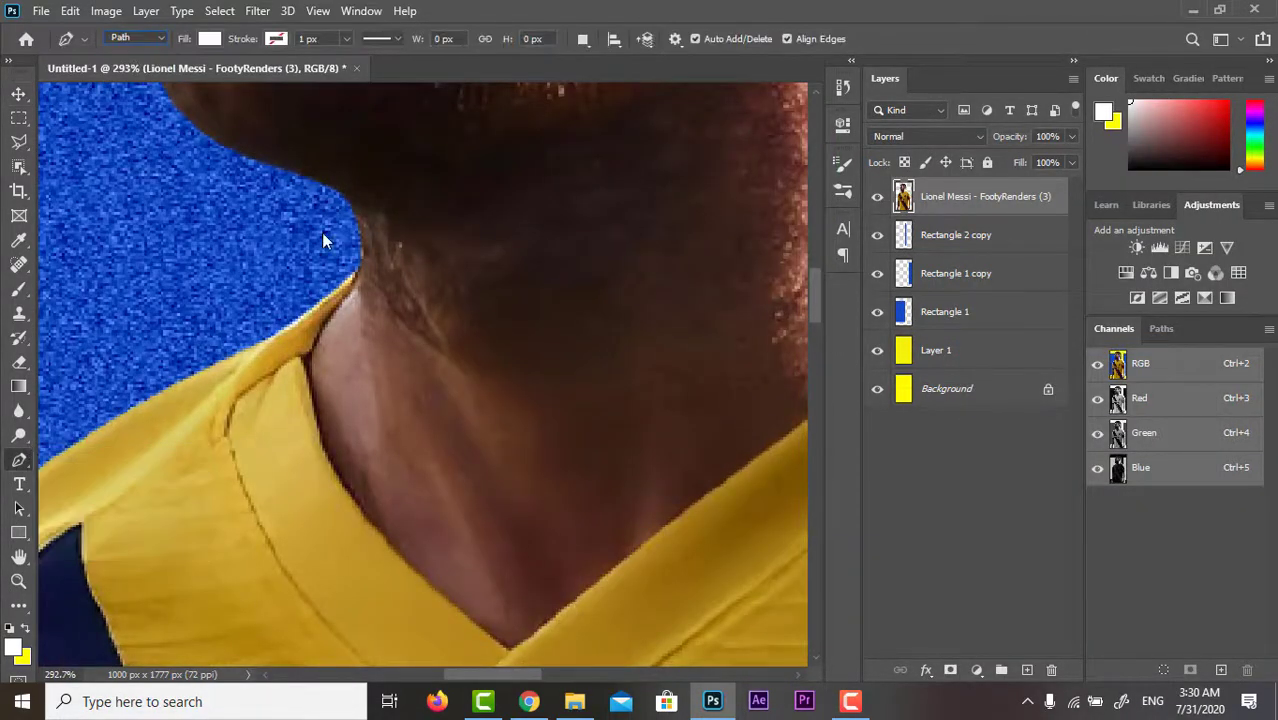
click(19, 141)
click(92, 143)
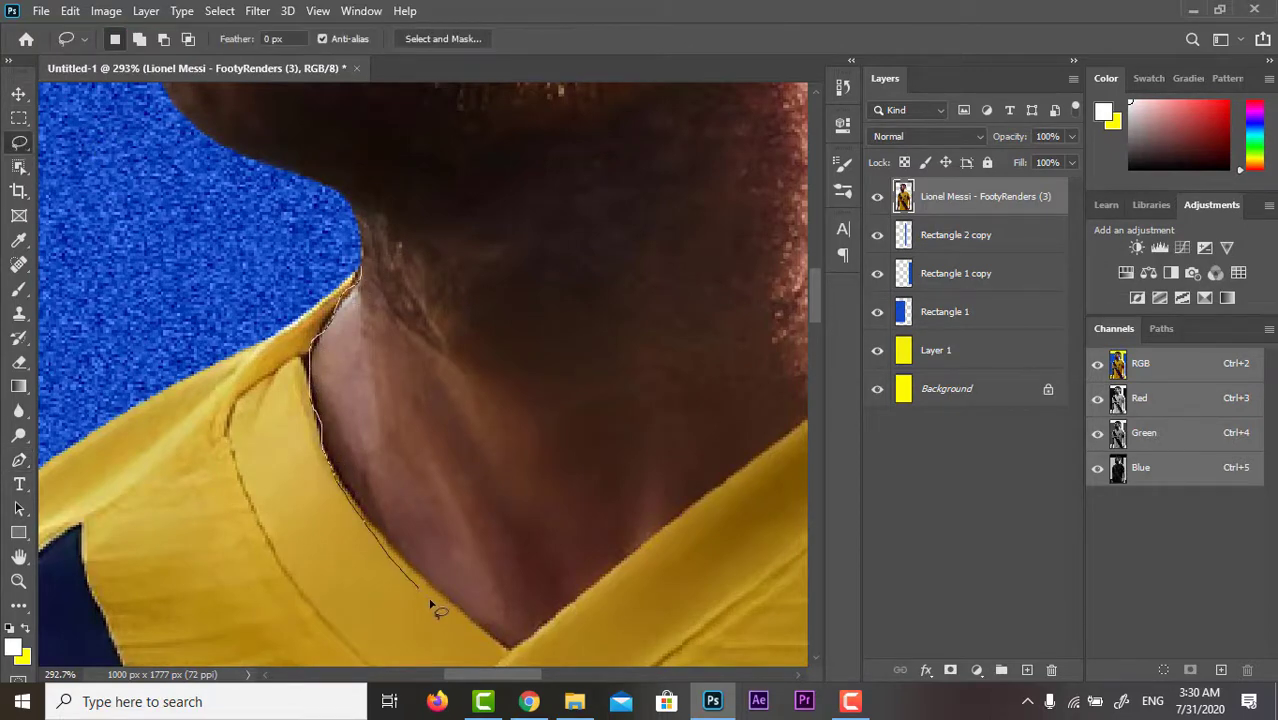
drag(590, 336, 590, 340)
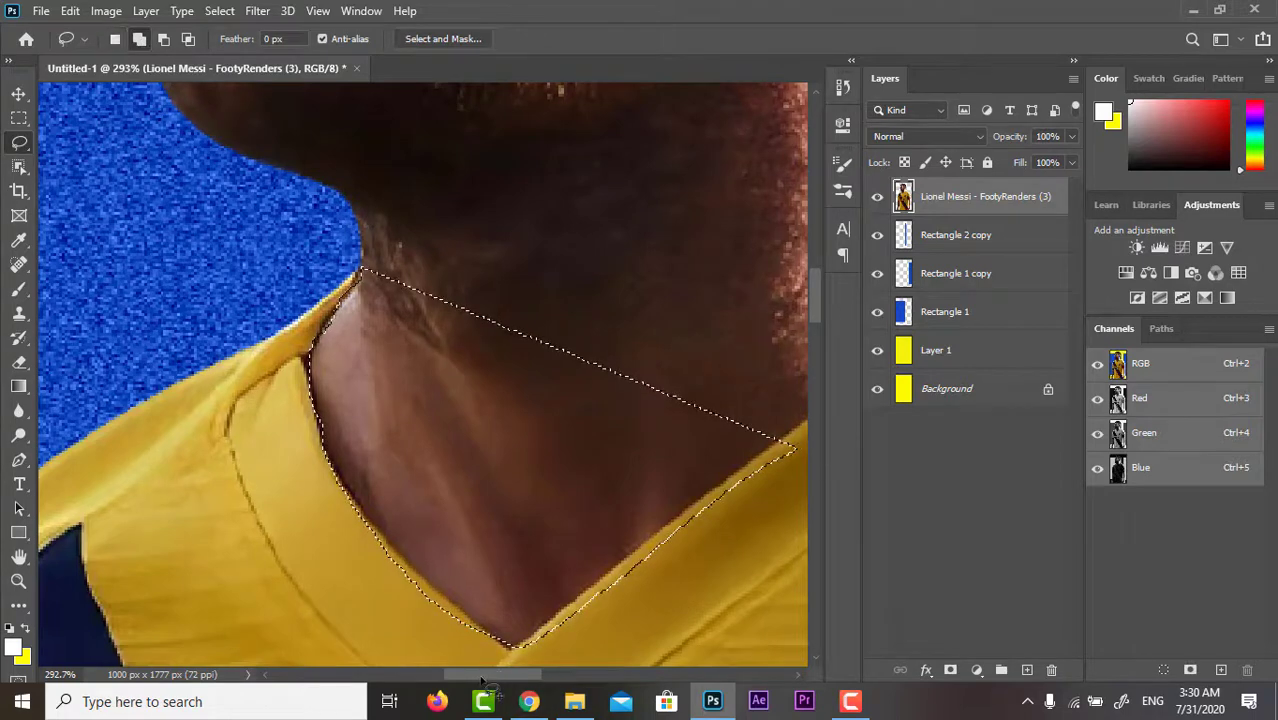
scroll(428, 642, right, 3)
scroll(479, 125, right, 5)
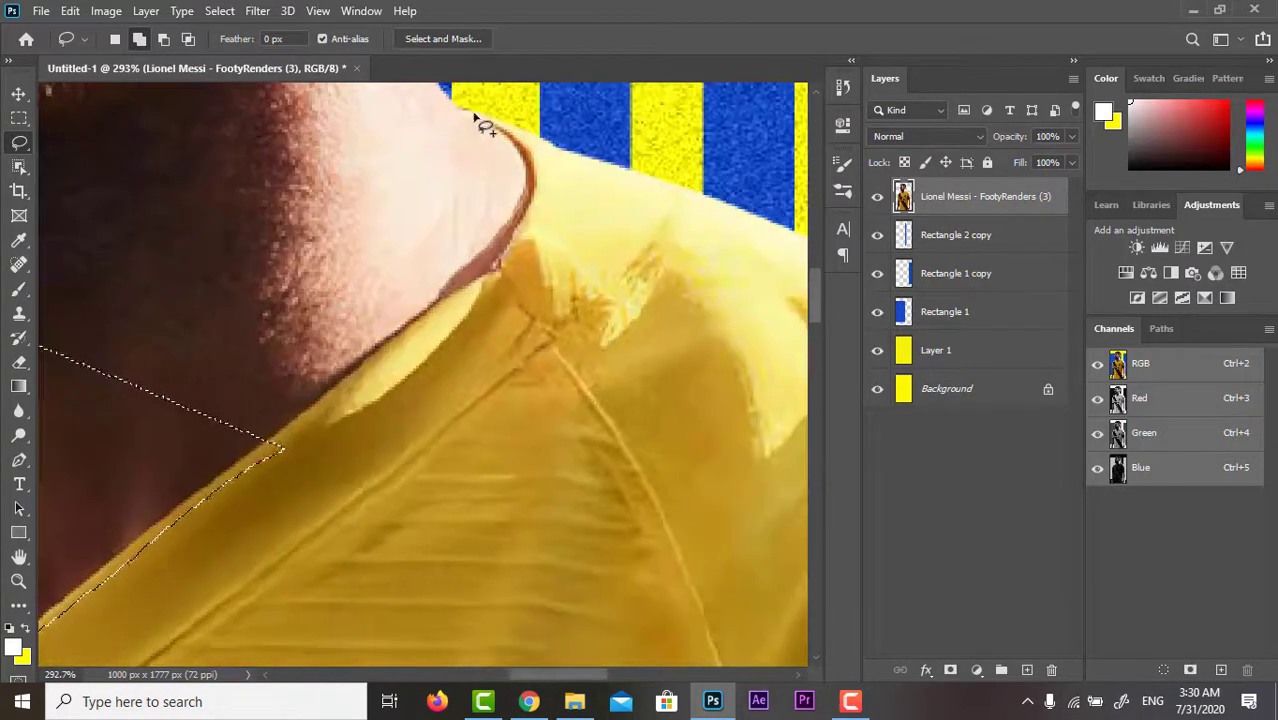
drag(455, 106, 540, 178)
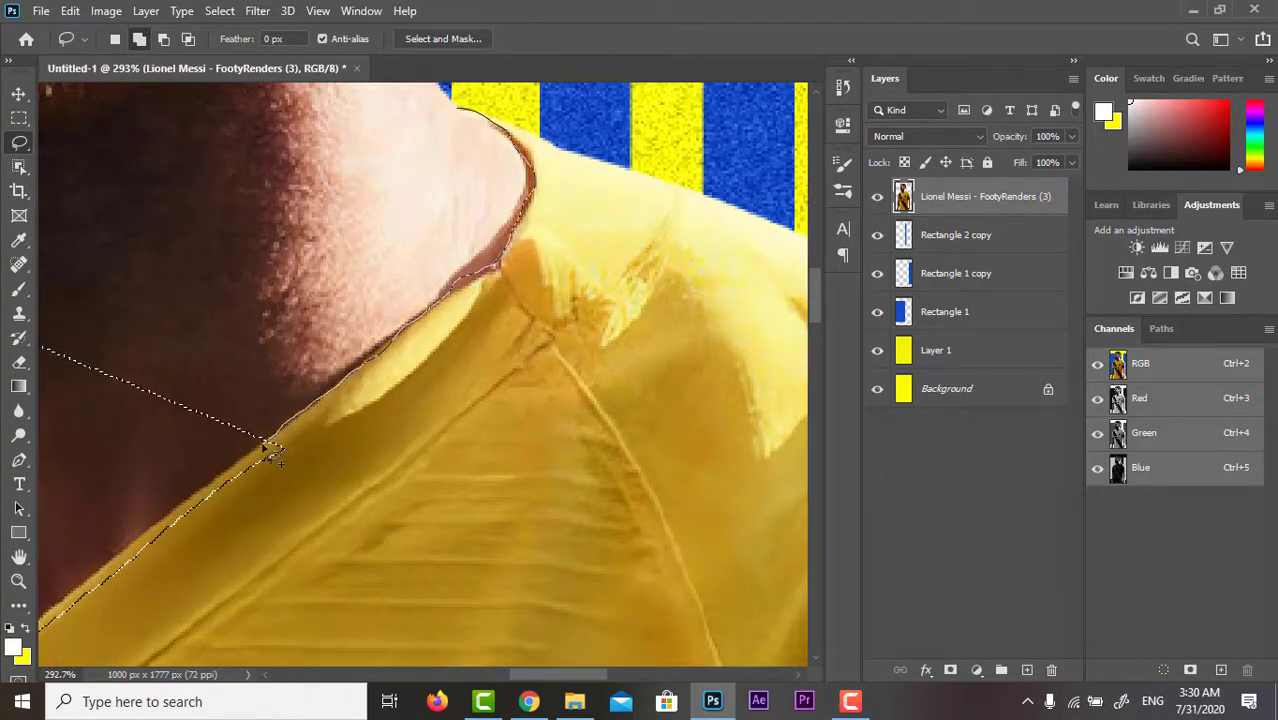
Extend the lasso selection over the head and along the collar down to the neck
scroll(268, 447, down, 3)
scroll(265, 445, down, 2)
scroll(393, 290, down, 3)
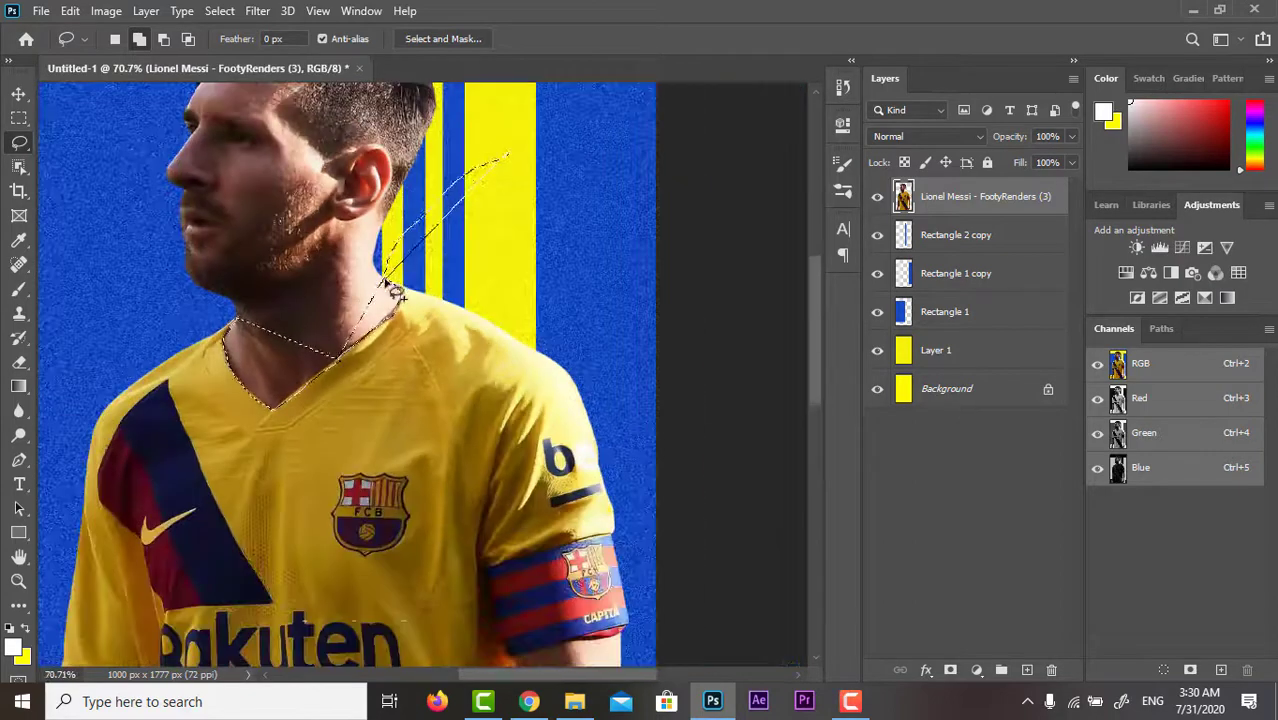
scroll(410, 287, down, 2)
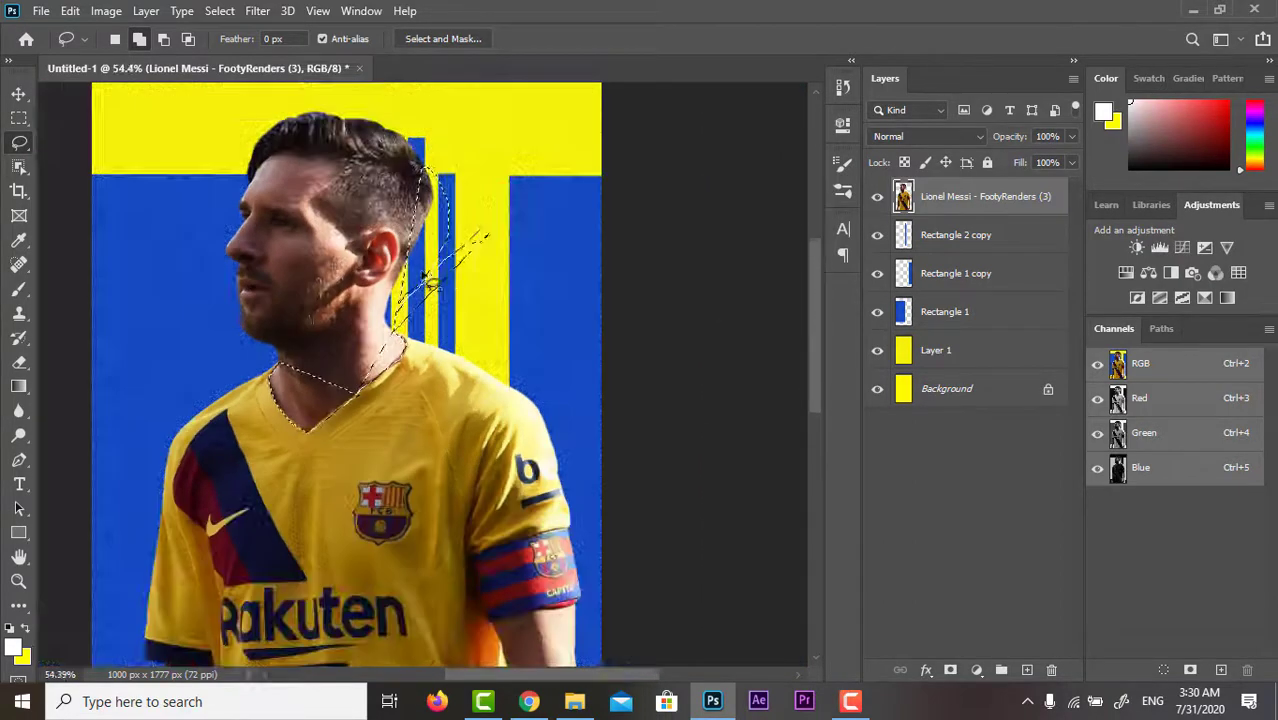
drag(428, 285, 212, 312)
drag(330, 390, 320, 392)
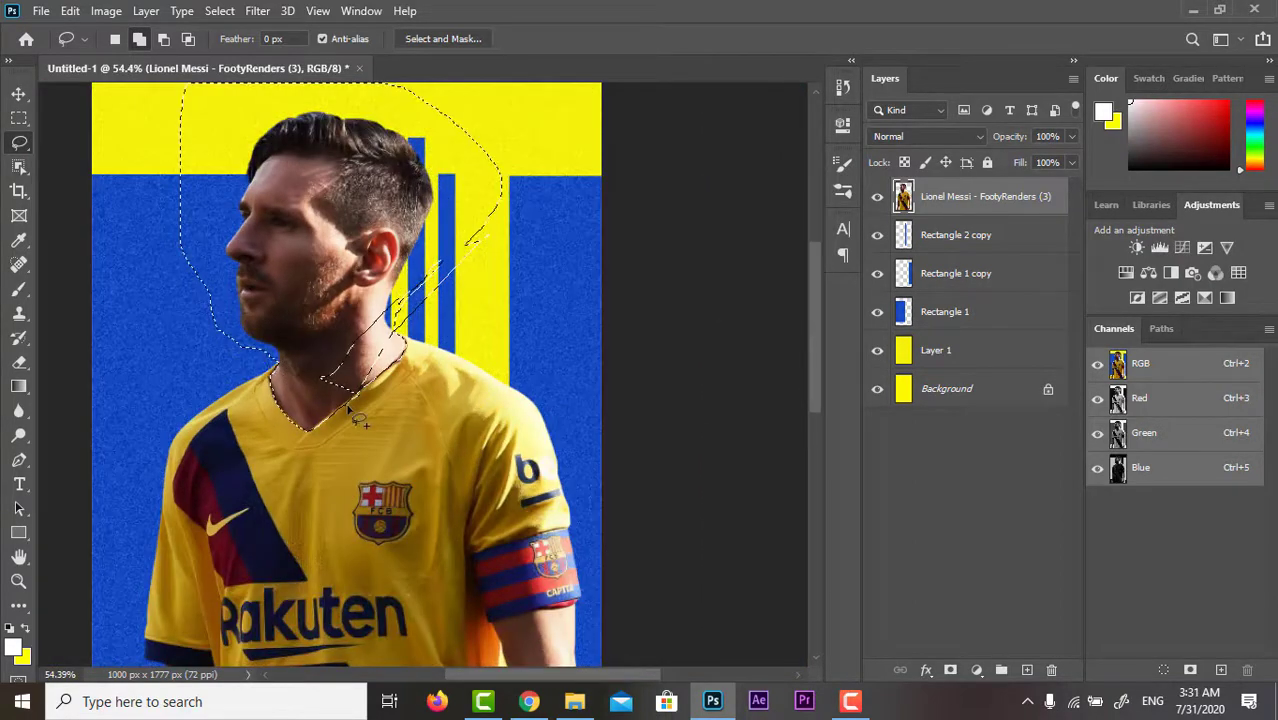
scroll(320, 392, up, 3)
mouse_move(548, 180)
mouse_down()
mouse_move(394, 394)
mouse_move(338, 326)
mouse_move(170, 38)
mouse_move(540, 200)
mouse_move(756, 108)
mouse_up()
scroll(394, 394, up, 5)
scroll(338, 326, down, 5)
scroll(258, 420, up, 5)
scroll(756, 108, down, 5)
scroll(733, 134, down, 5)
Duplicate the player layer, desaturate the copy, and add a layer mask
click(18, 93)
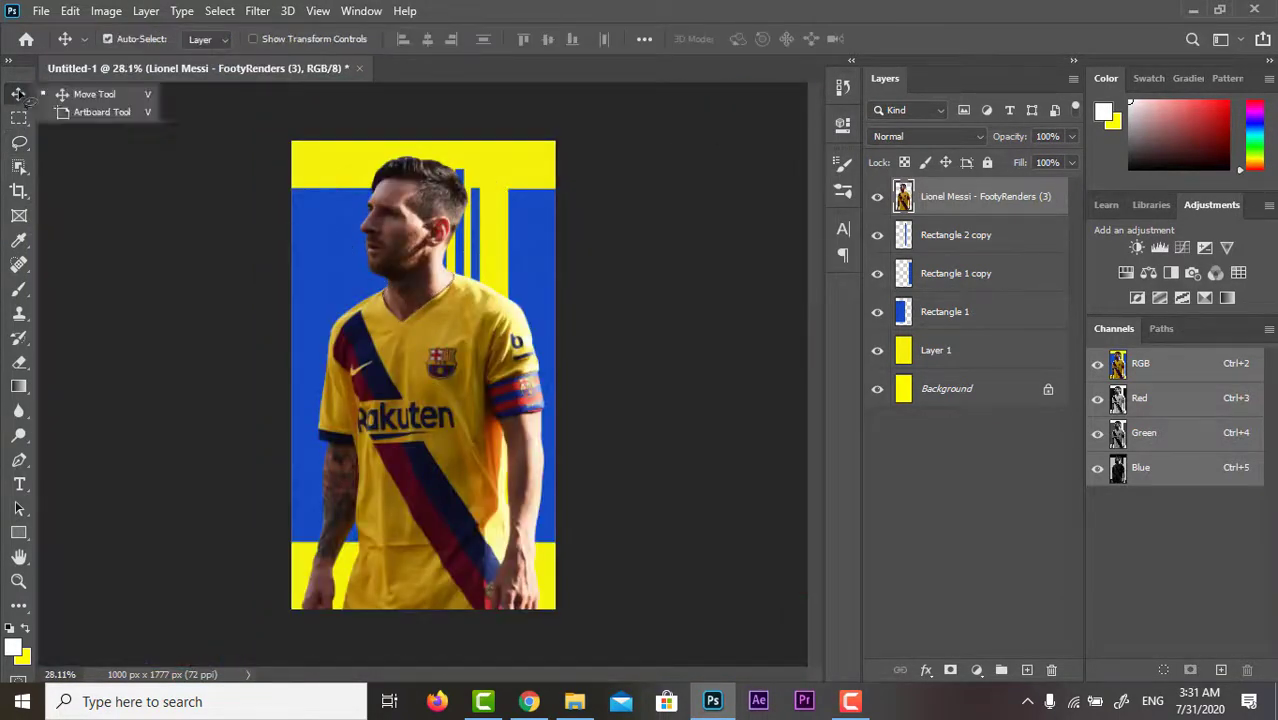
key(ctrl+j)
click(106, 11)
key(Escape)
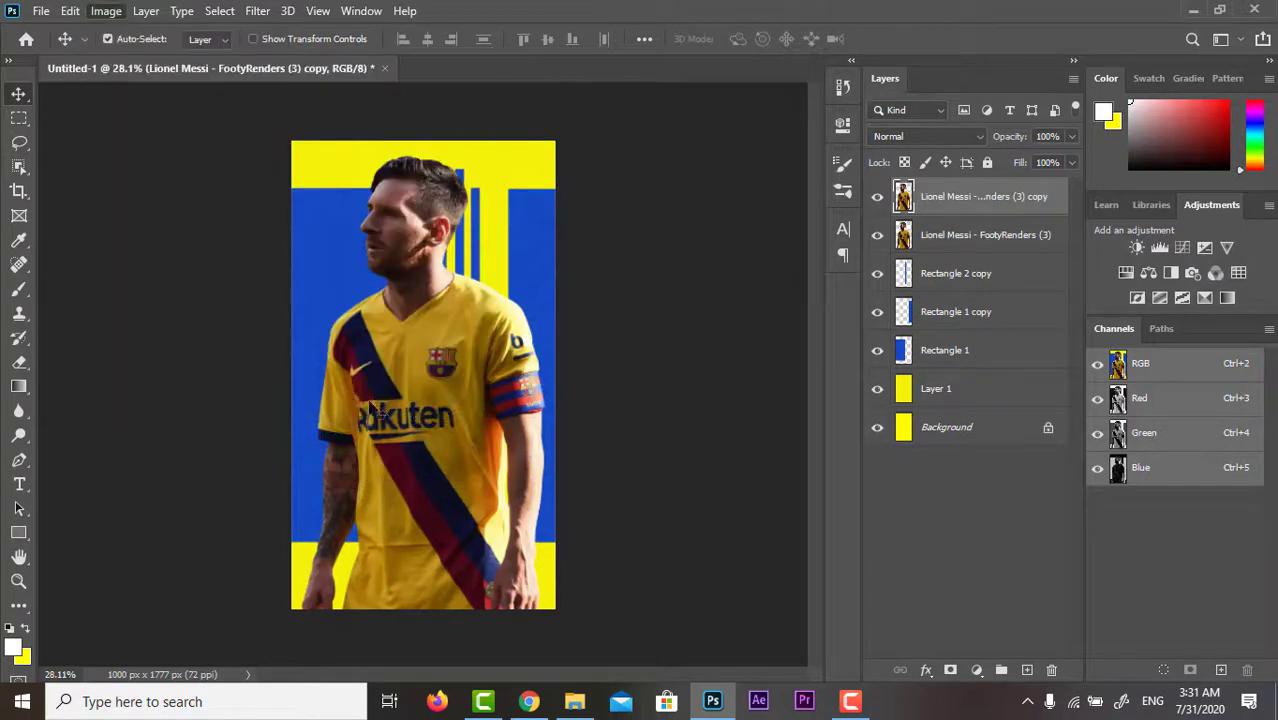
key(ctrl+shift+u)
click(950, 670)
Brush black on the mask over the chest, torso and shorts to restore jersey colour
key(b)
click(430, 420)
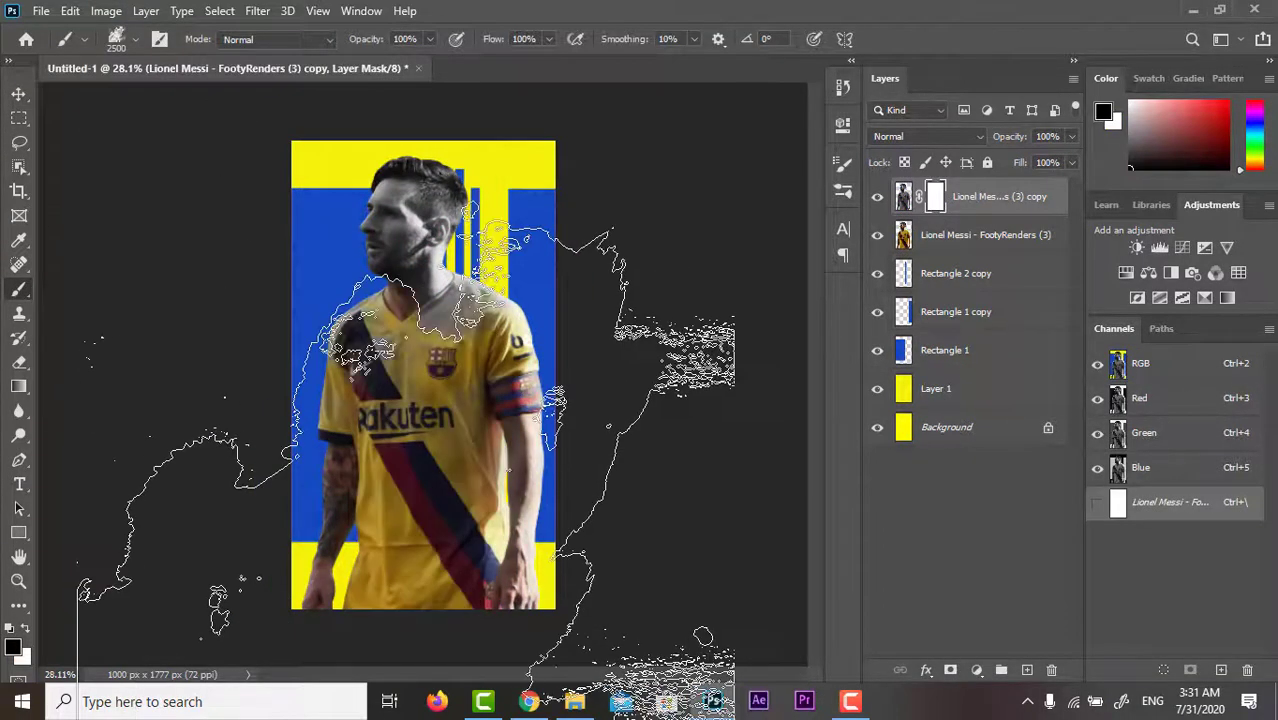
key(ctrl+z)
key(bracketleft)
key(bracketleft)
key(bracketleft)
key(bracketleft)
key(bracketleft)
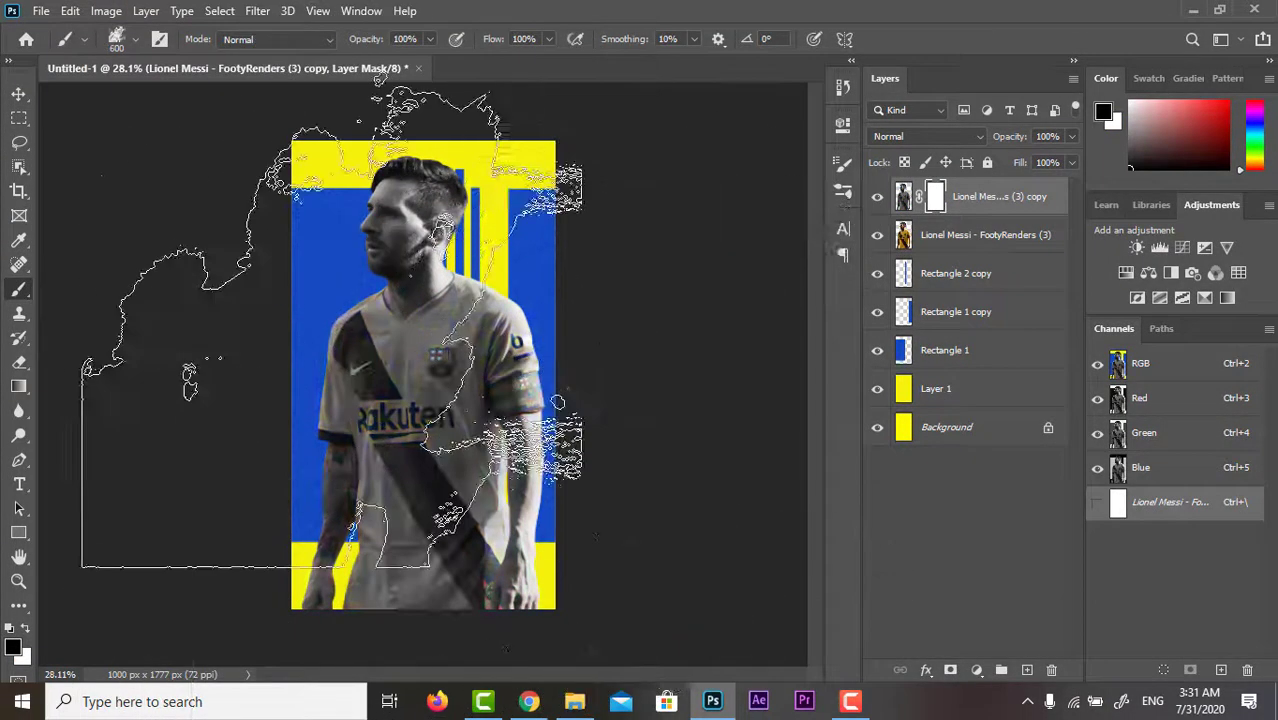
key(bracketleft)
drag(440, 290, 410, 585)
mouse_move(335, 370)
mouse_down()
mouse_move(472, 329)
mouse_move(500, 360)
mouse_up()
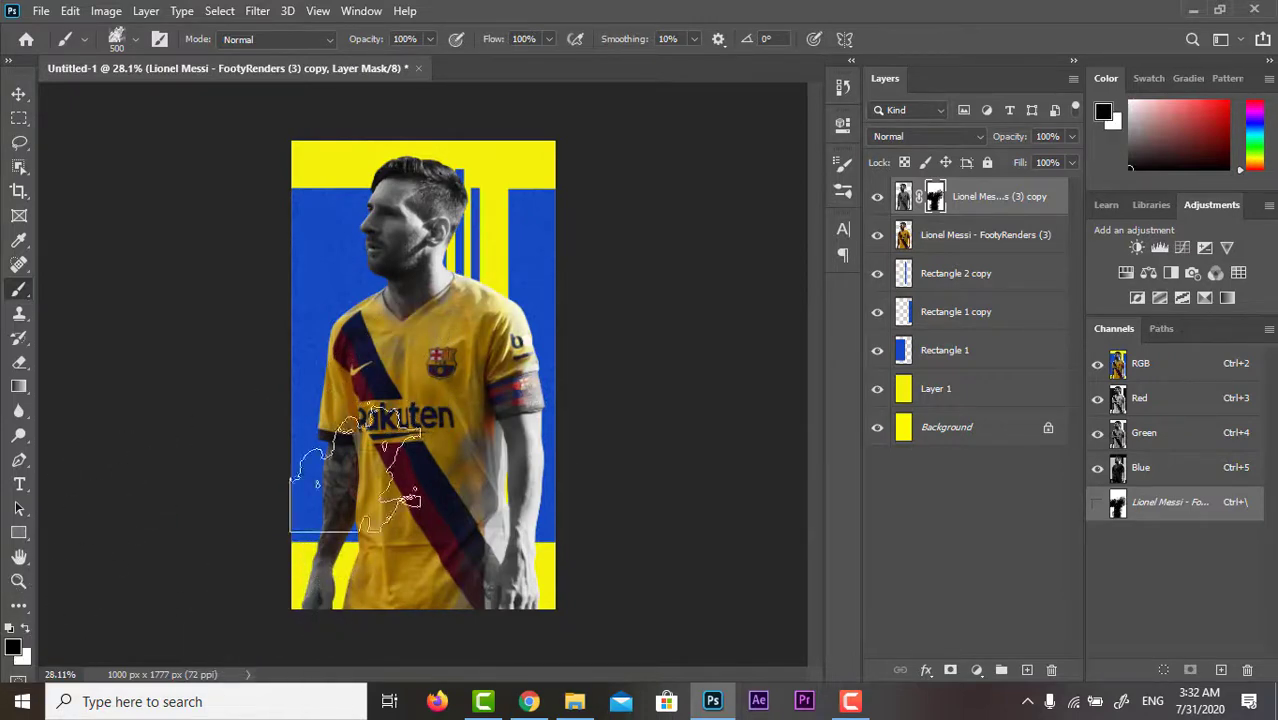
Duplicate the original FootyRenders (3) player layer and reselect the original below
key(v)
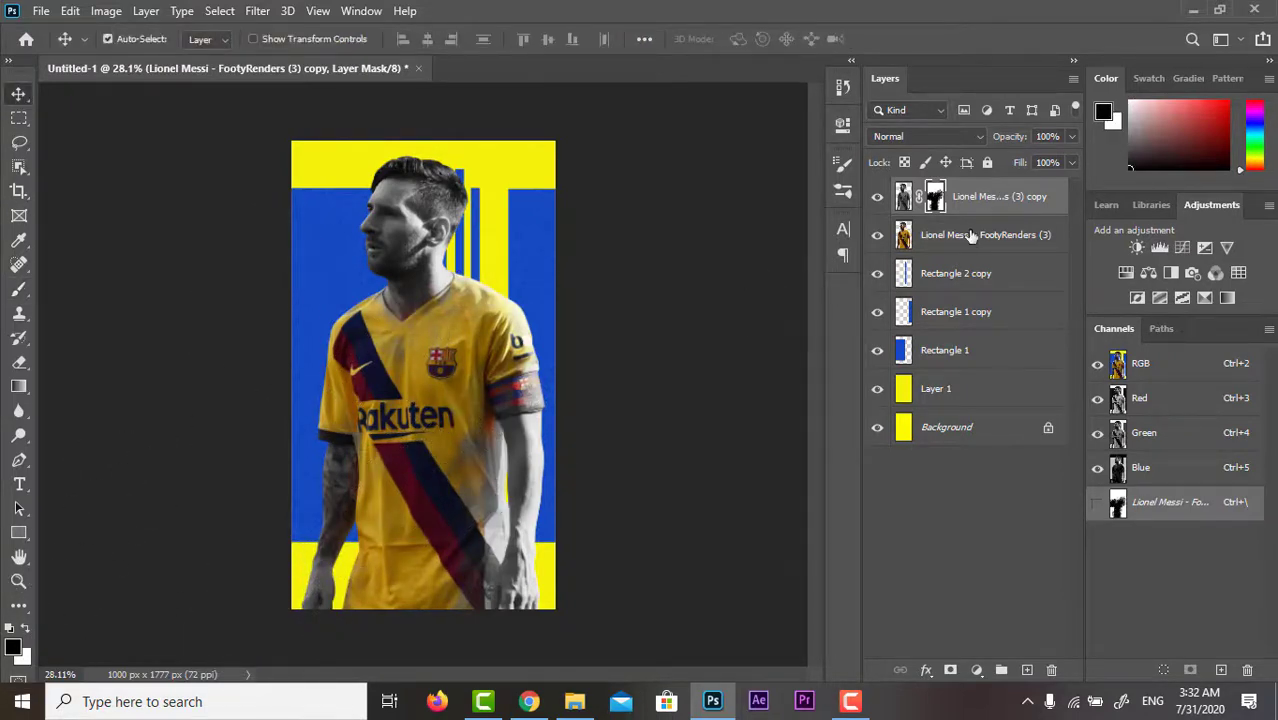
click(970, 234)
key(ctrl+j)
click(960, 276)
Give the original player layer a black Color Overlay style without drop shadow
click(926, 669)
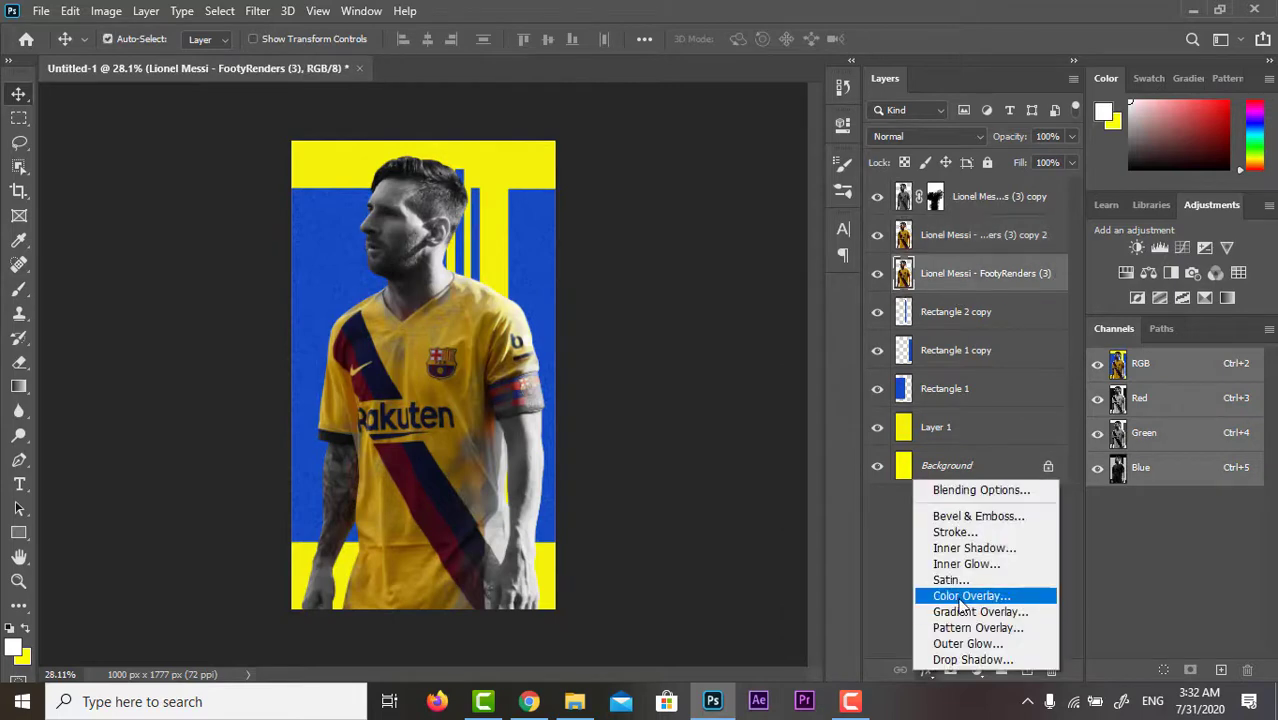
click(960, 598)
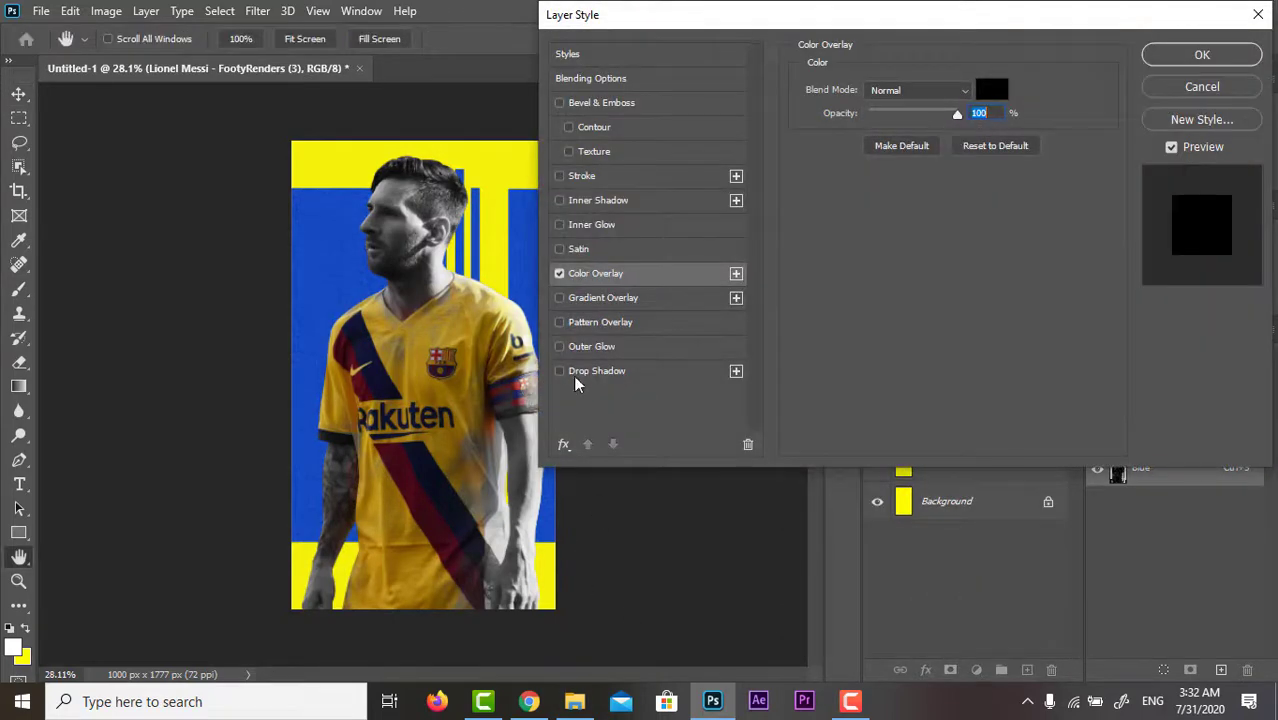
click(570, 372)
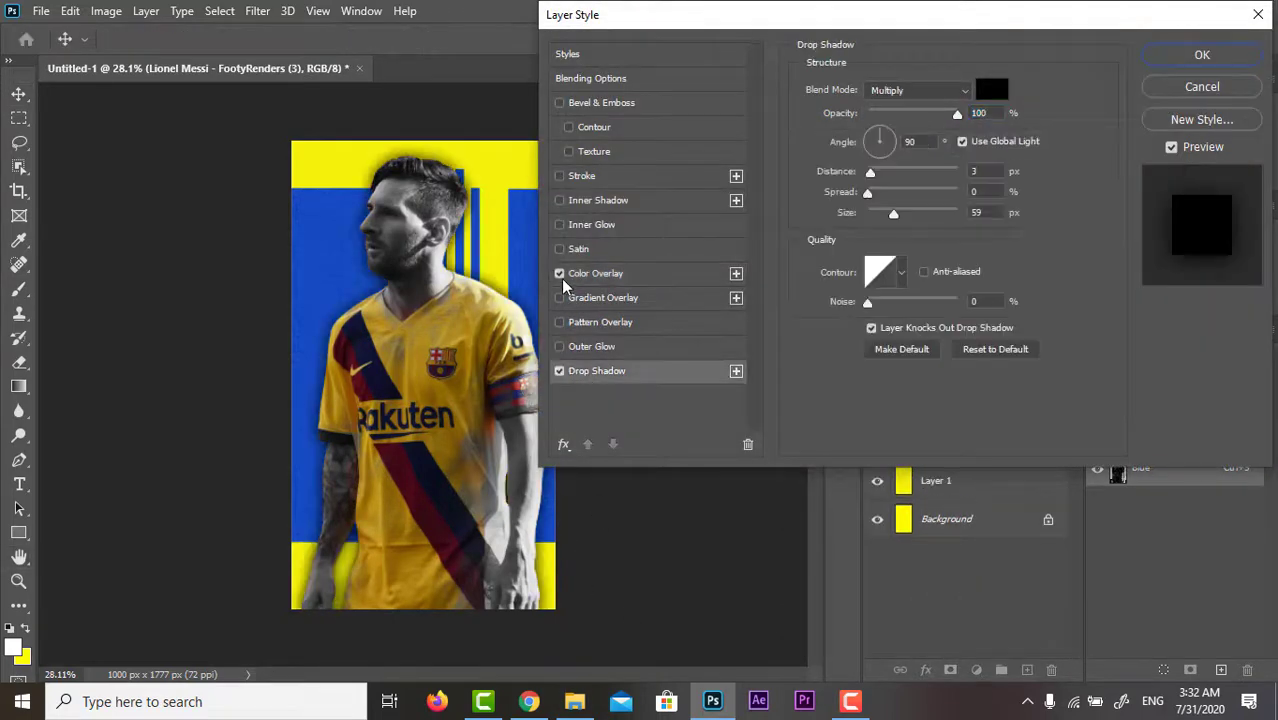
click(560, 372)
click(633, 277)
click(1202, 55)
Scale the black silhouette up to about 110.92%
key(ctrl+t)
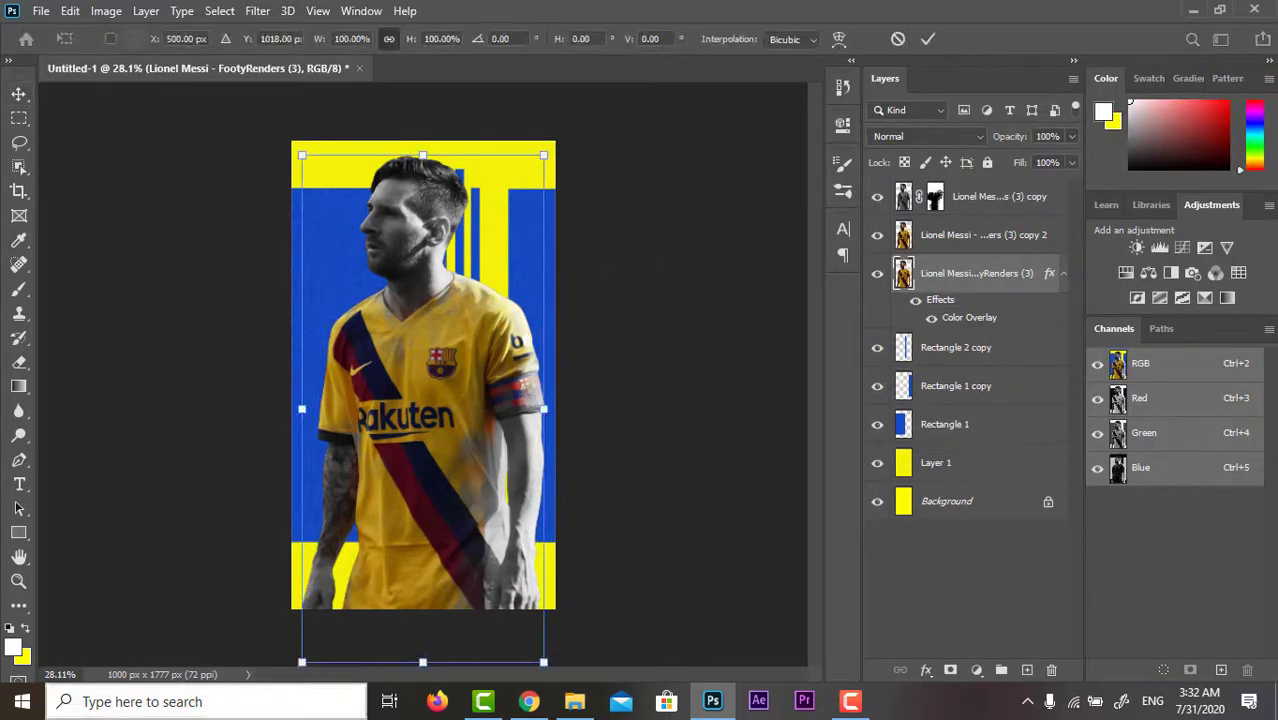
scroll(447, 347, down, 2)
drag(421, 231, 424, 224)
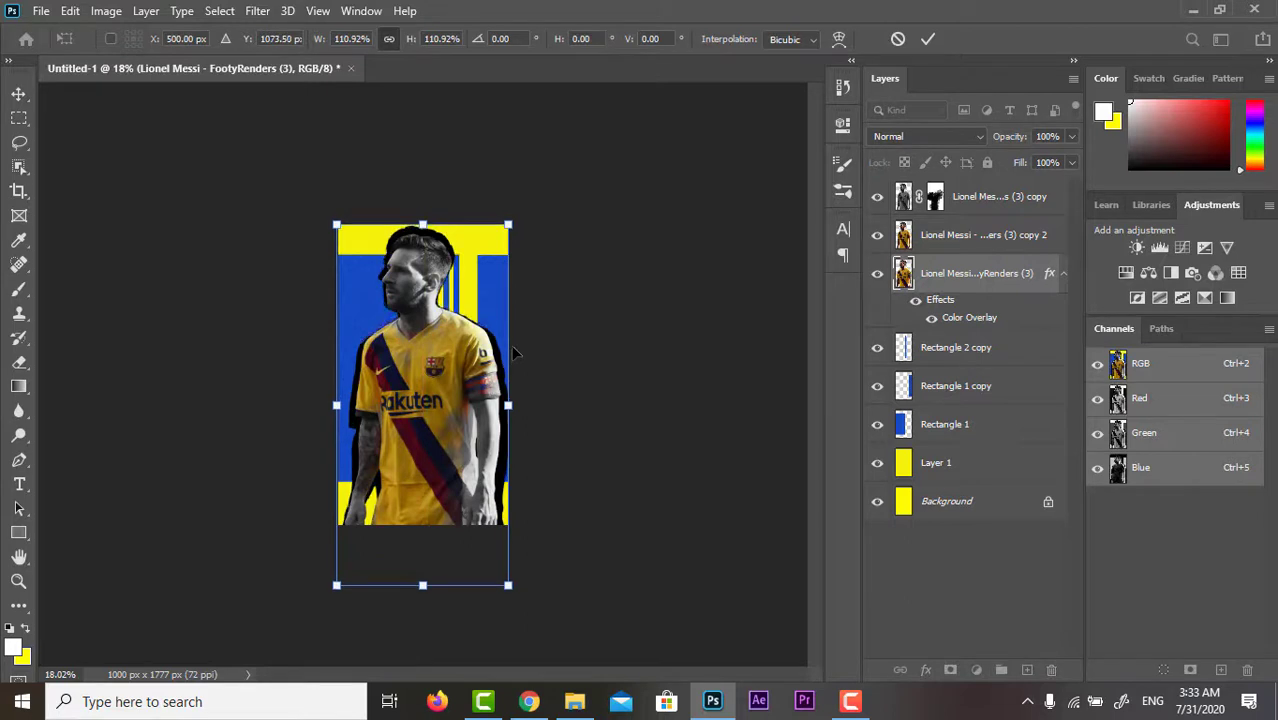
Nudge the enlarged silhouette down and apply a 153.2 px Gaussian Blur
key(Down)
key(Down)
key(Down)
key(Return)
click(257, 11)
mouse_move(269, 222)
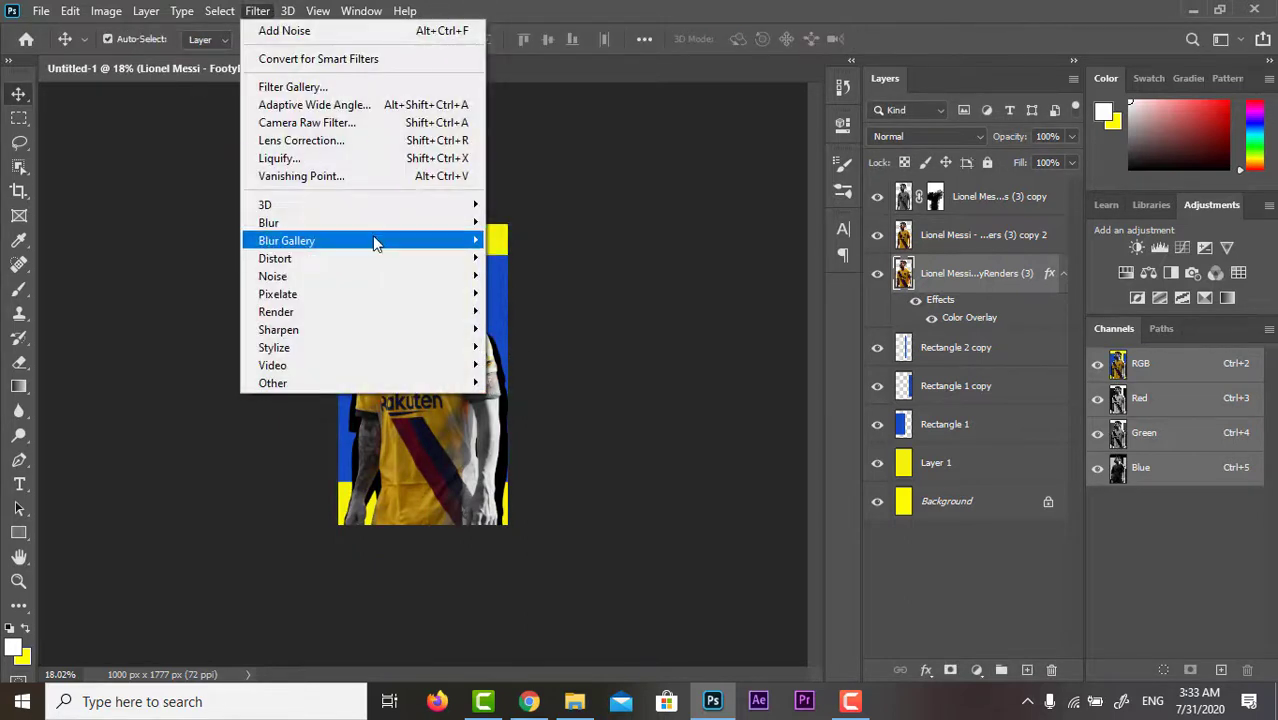
click(510, 296)
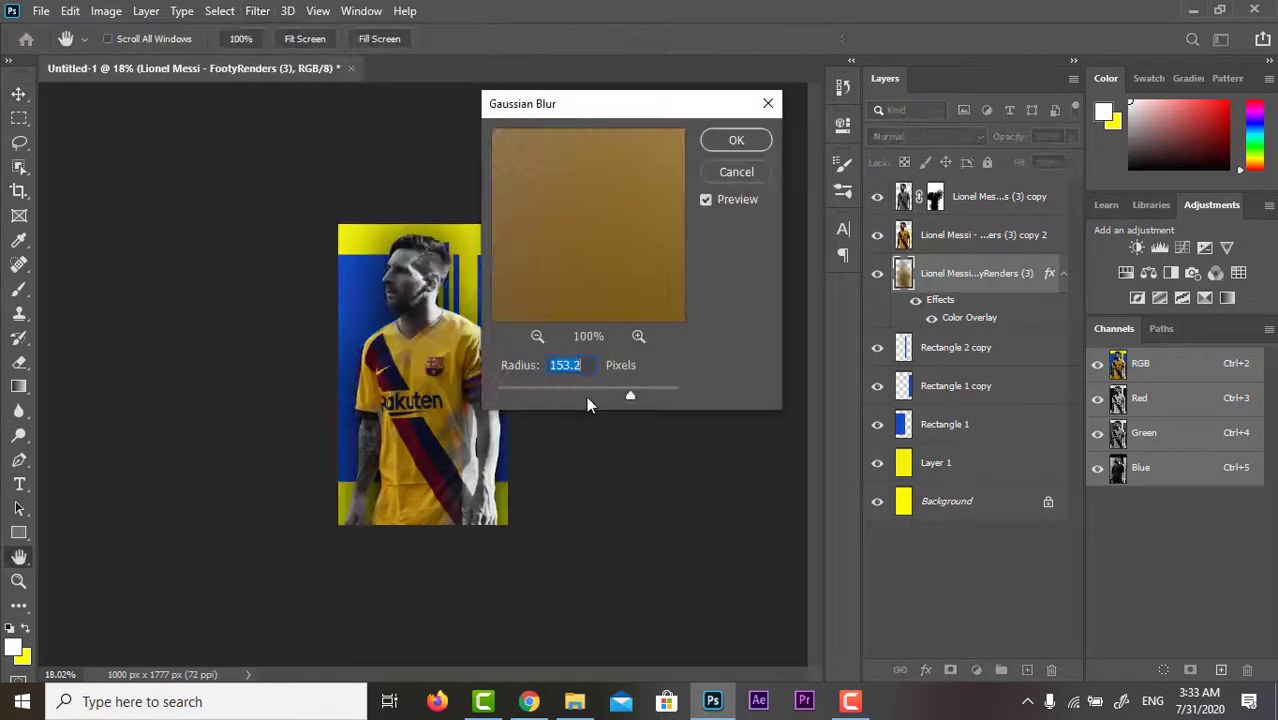
click(718, 145)
Set the shadow layer to 50% opacity and hide the three player layers
drag(997, 141, 960, 150)
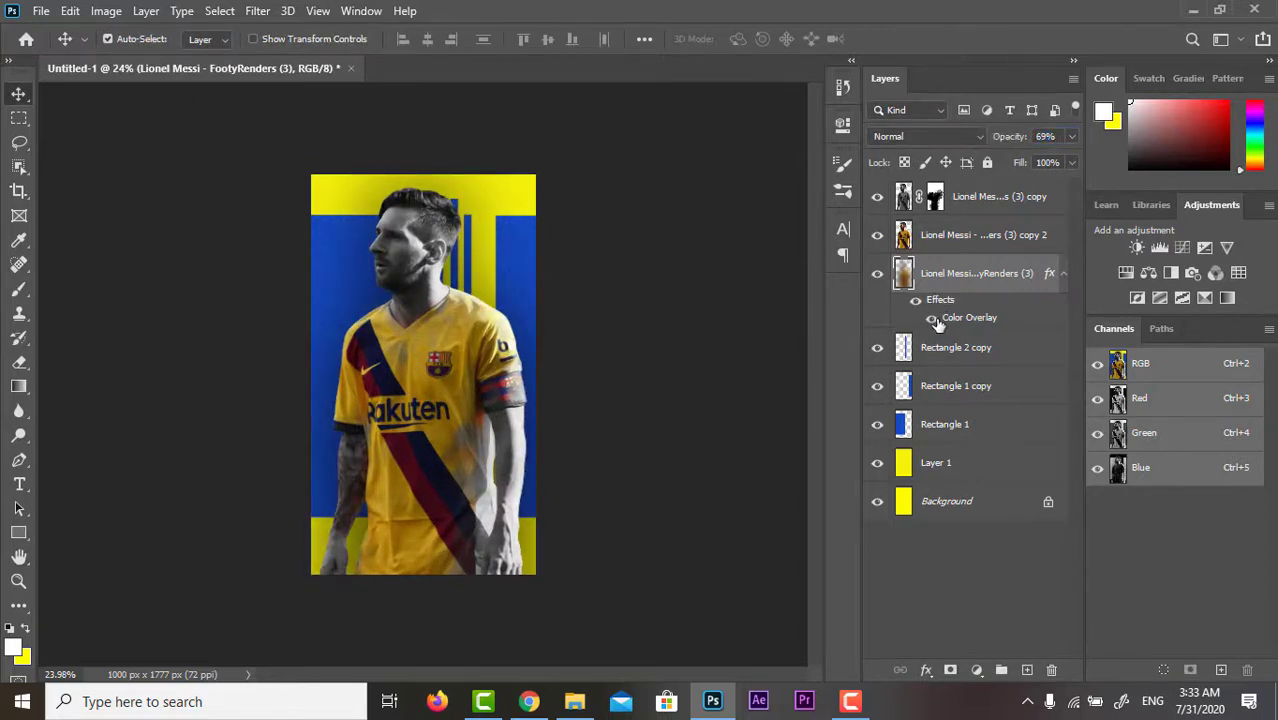
scroll(603, 295, up, 1)
scroll(603, 295, up, 1)
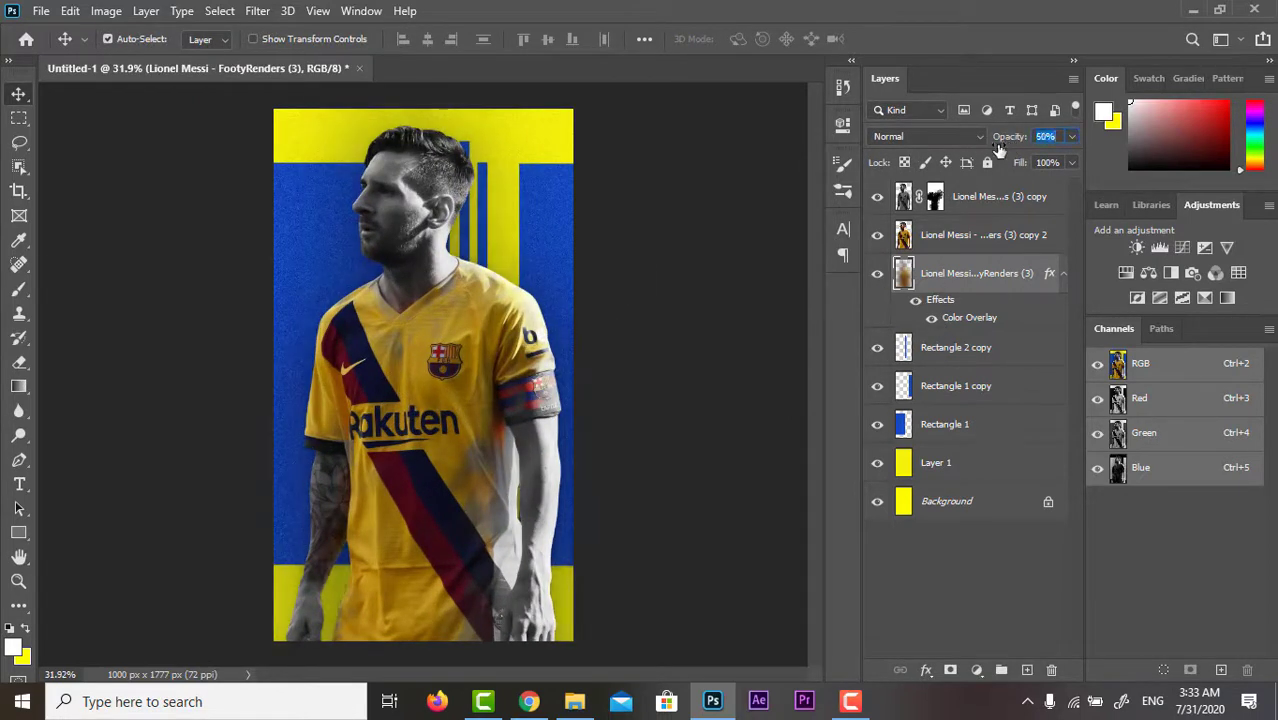
drag(877, 273, 877, 196)
Add a layer clipped to Rectangle 1 and try dark gradient fades on it, undoing both
click(410, 287)
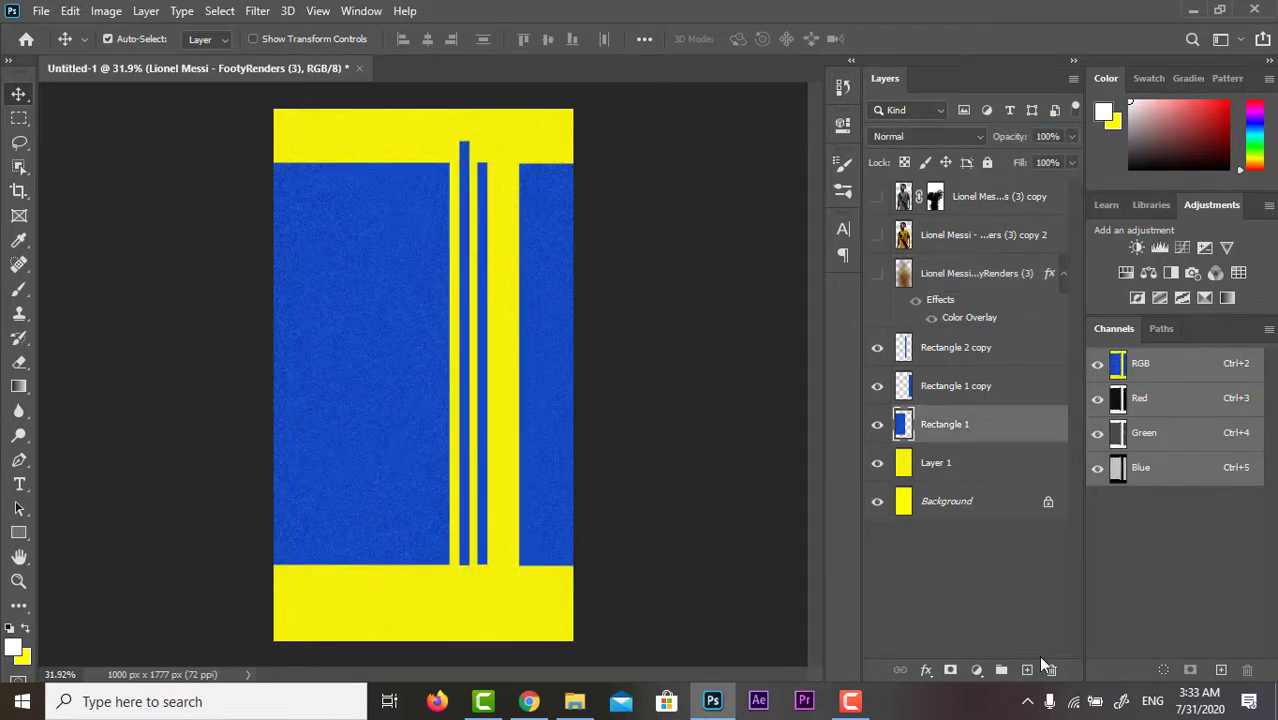
click(1027, 669)
key(ctrl+alt+g)
click(22, 302)
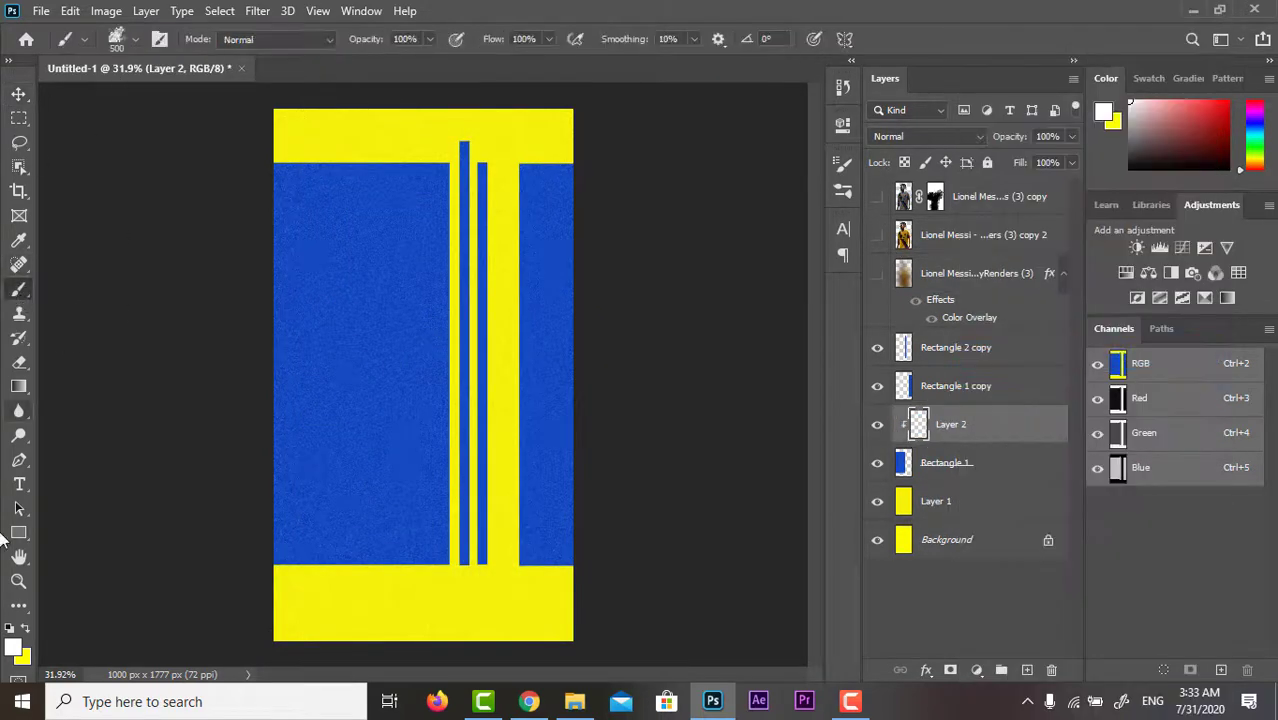
click(19, 386)
click(179, 40)
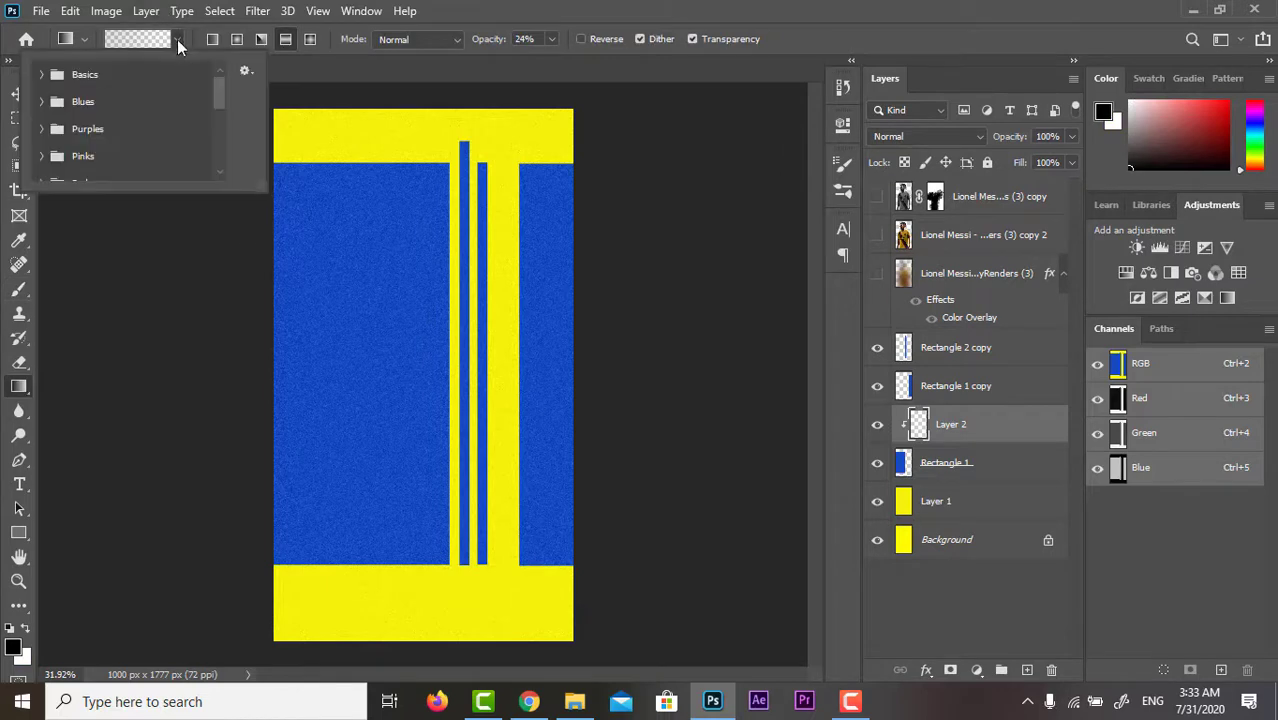
click(55, 79)
key(Escape)
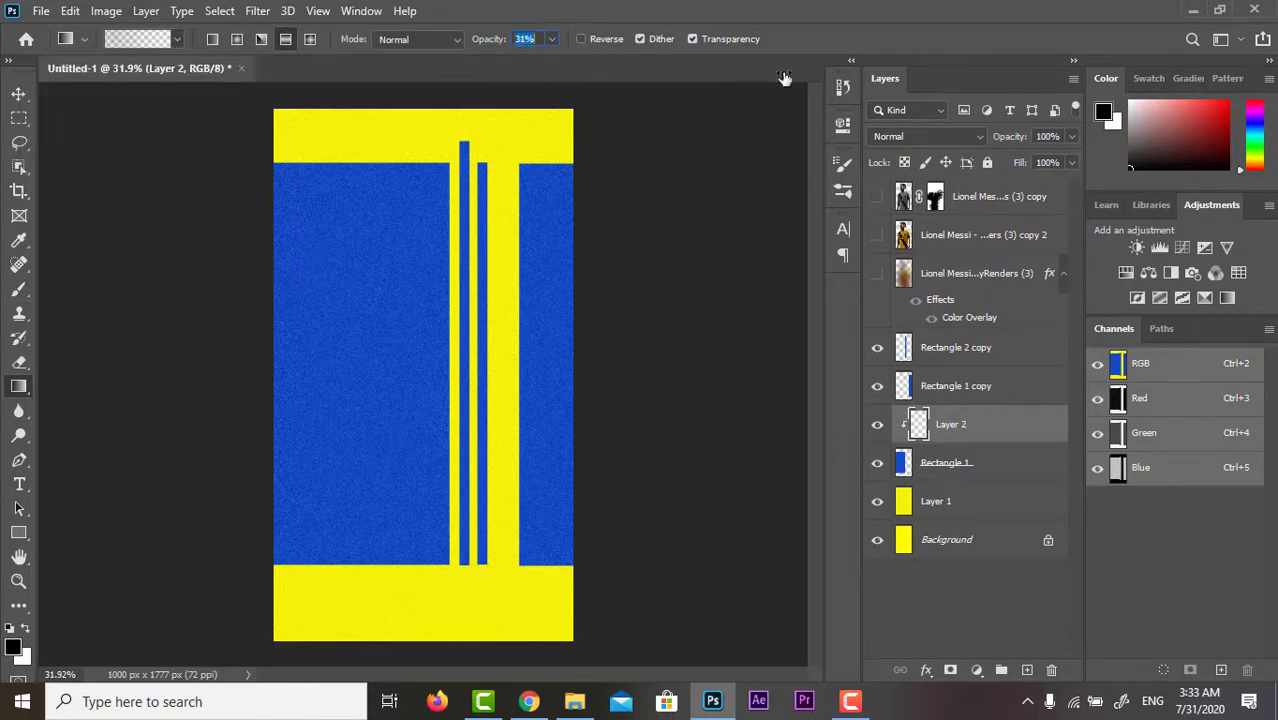
drag(275, 357, 390, 357)
key(ctrl+z)
text(25)
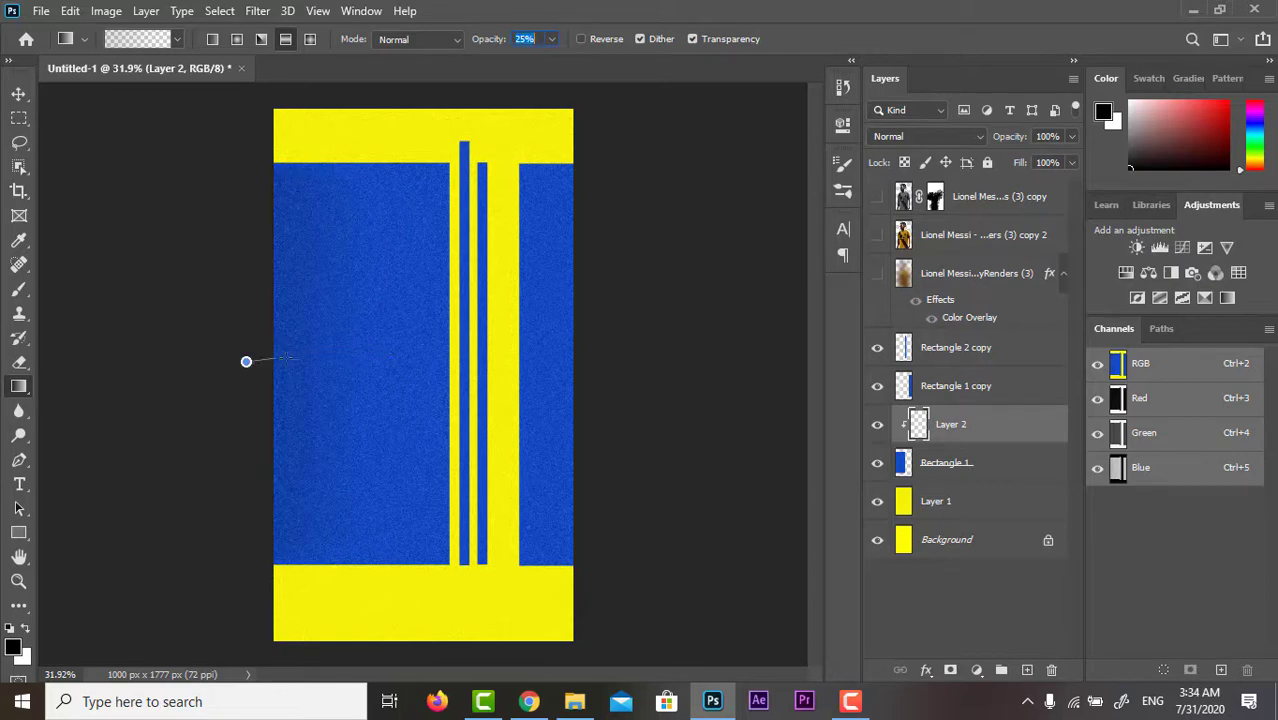
drag(245, 360, 364, 362)
key(ctrl+z)
Brighten the blue rectangle's left-middle with a white gradient on a new clipped layer
click(946, 462)
click(26, 629)
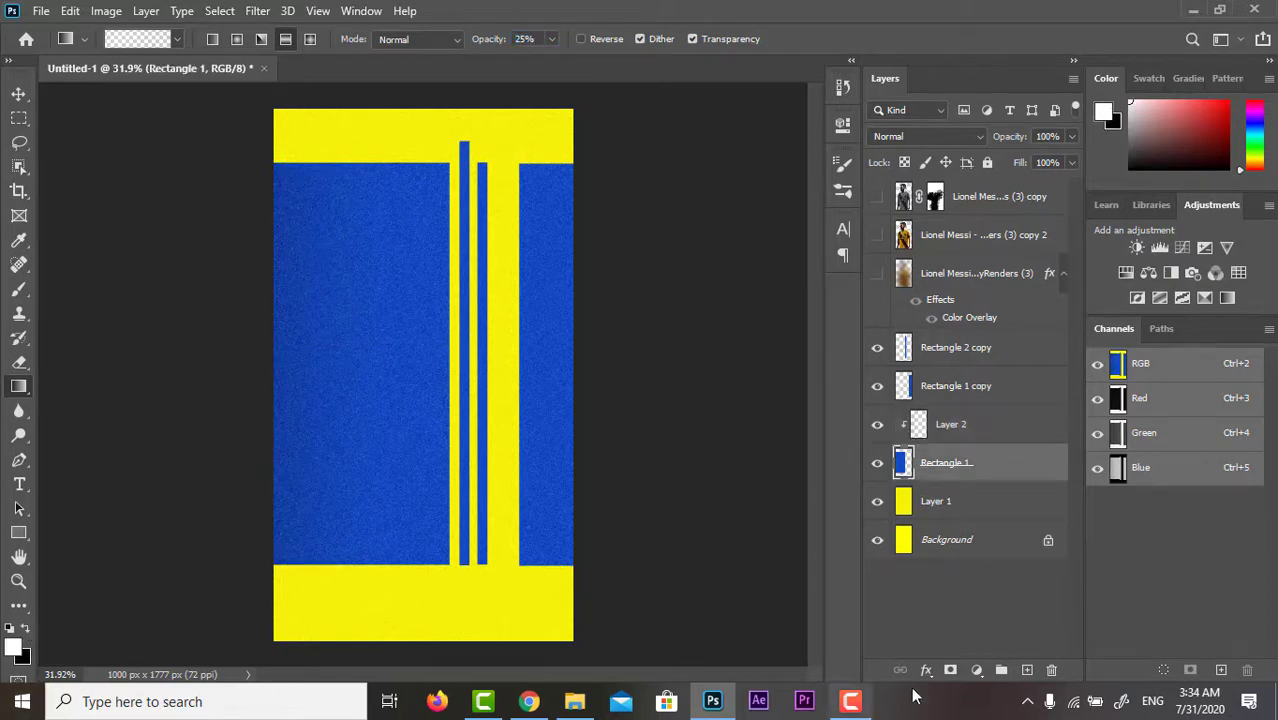
click(1027, 669)
drag(323, 365, 499, 367)
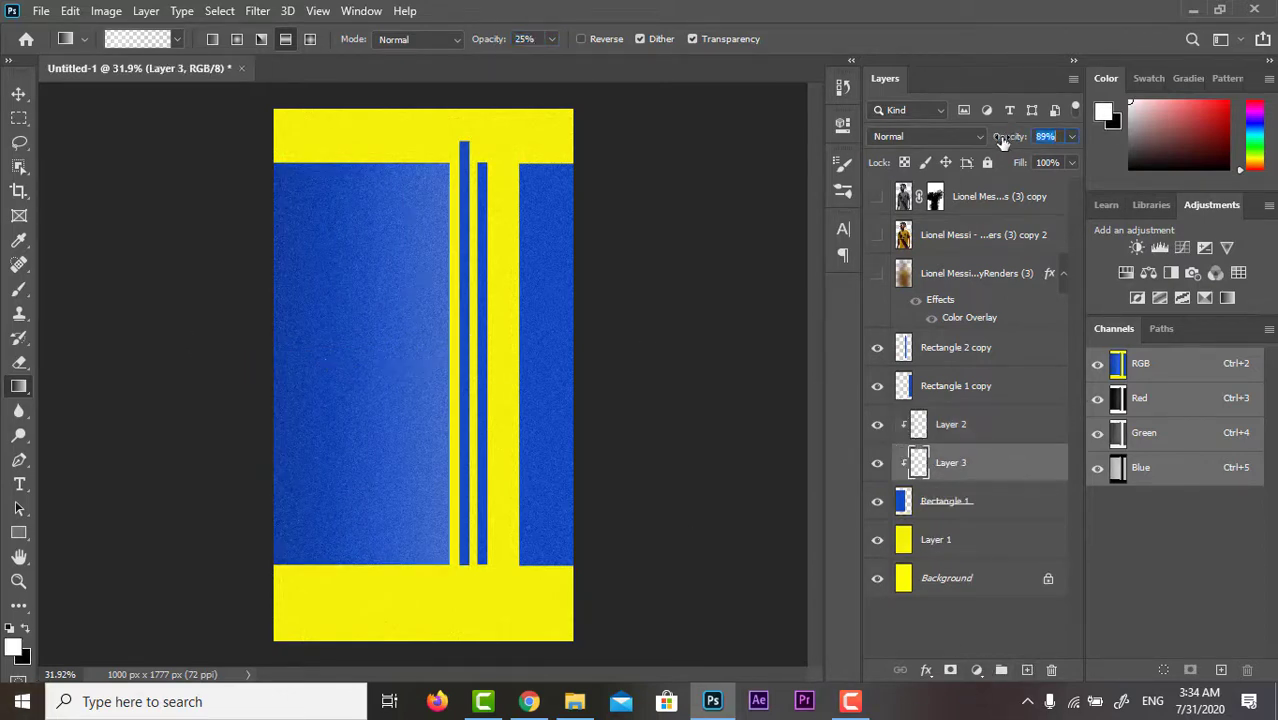
Add empty Layer 4 and Layer 5, clipped to Rectangle 2 copy and Rectangle 1 copy
click(956, 347)
key(ctrl+shift+alt+n)
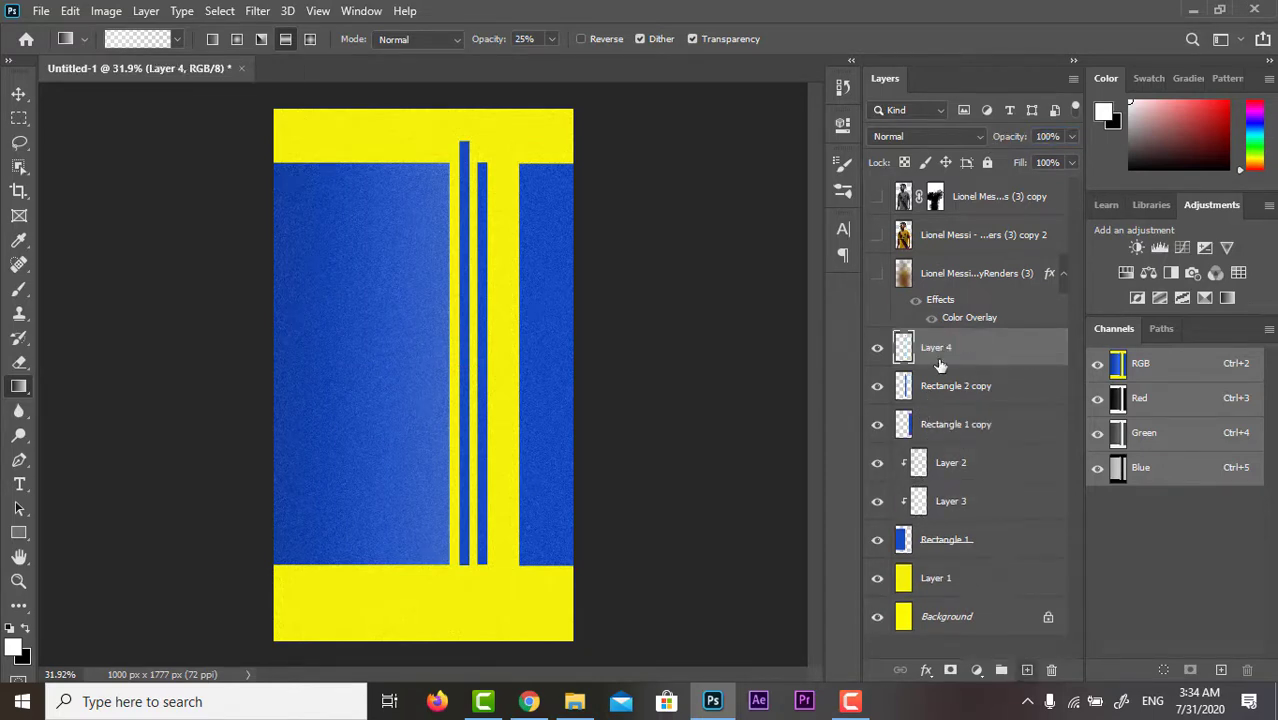
right_click(945, 350)
click(1027, 359)
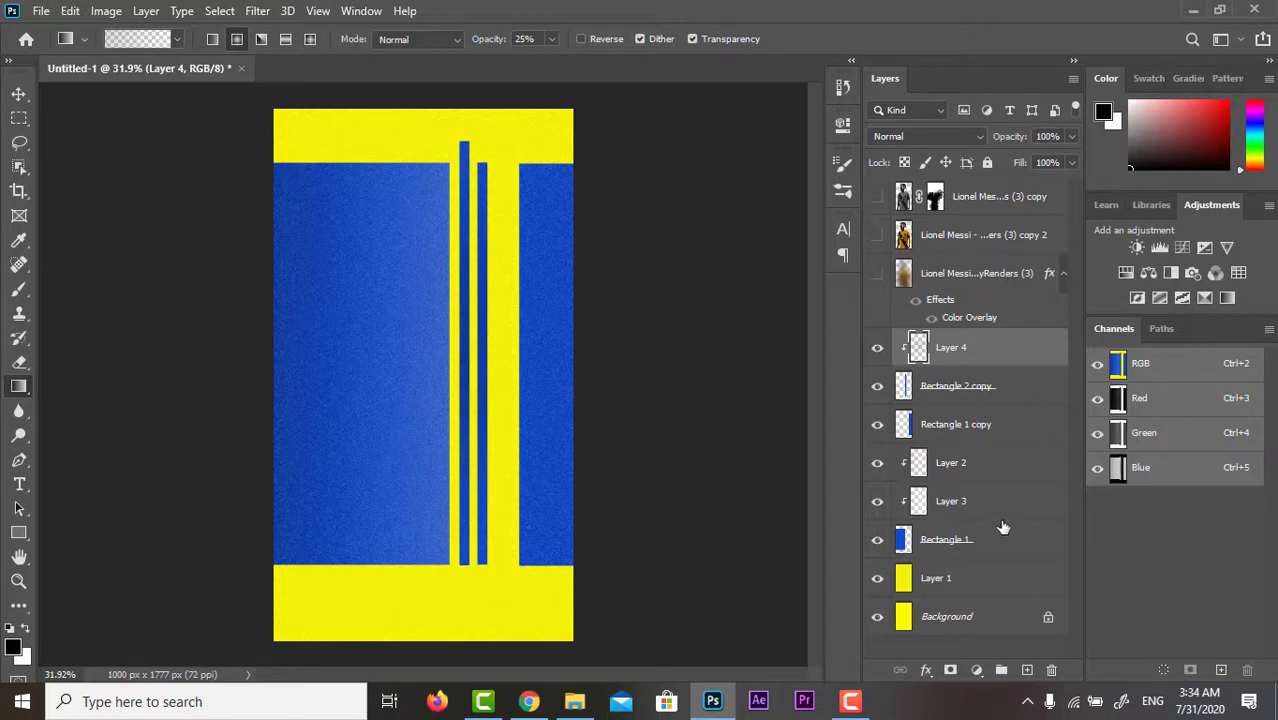
click(955, 424)
key(ctrl+shift+alt+n)
right_click(950, 424)
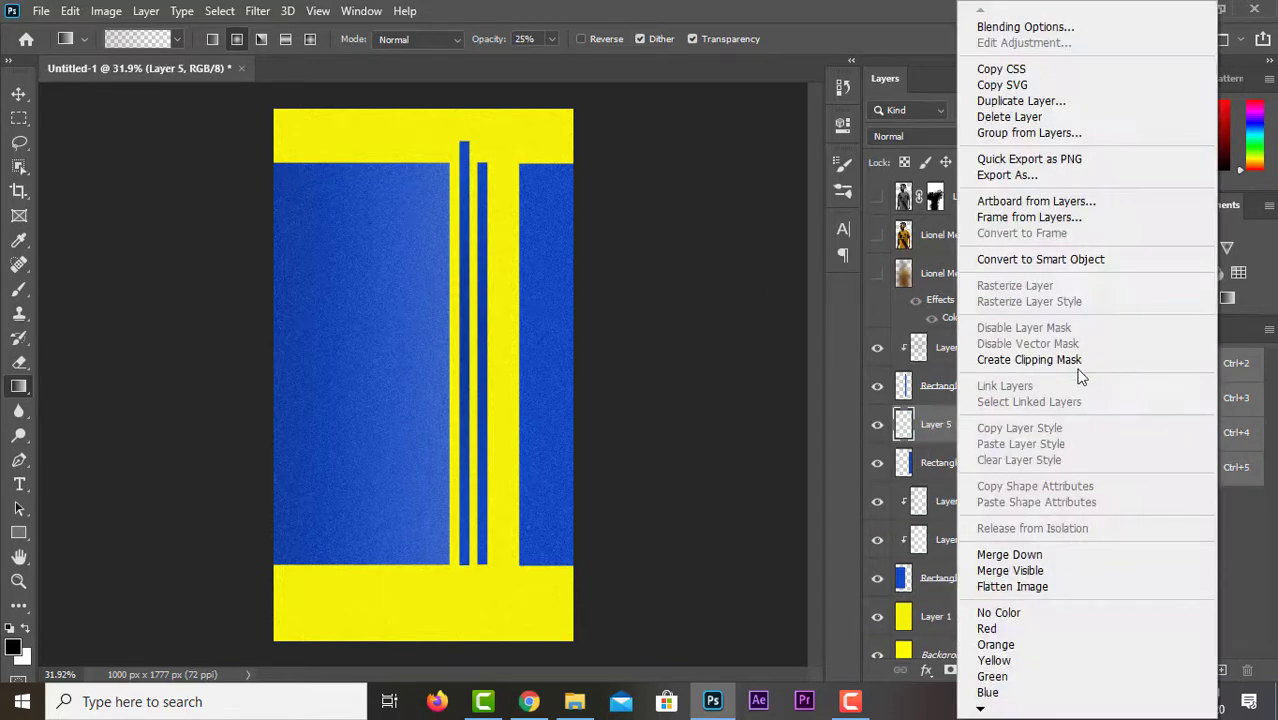
click(1030, 357)
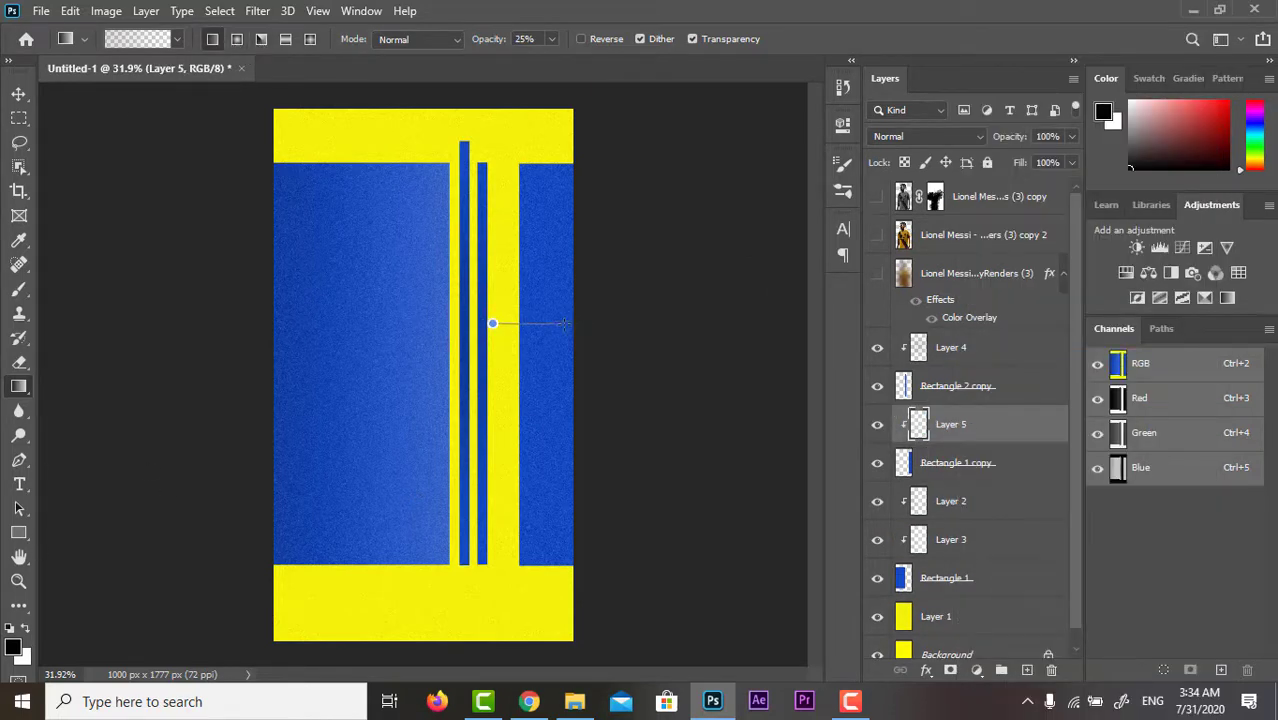
Darken the lower yellow band with a gradient on a new layer above Layer 1
click(950, 616)
click(1026, 670)
scroll(331, 595, down, 1)
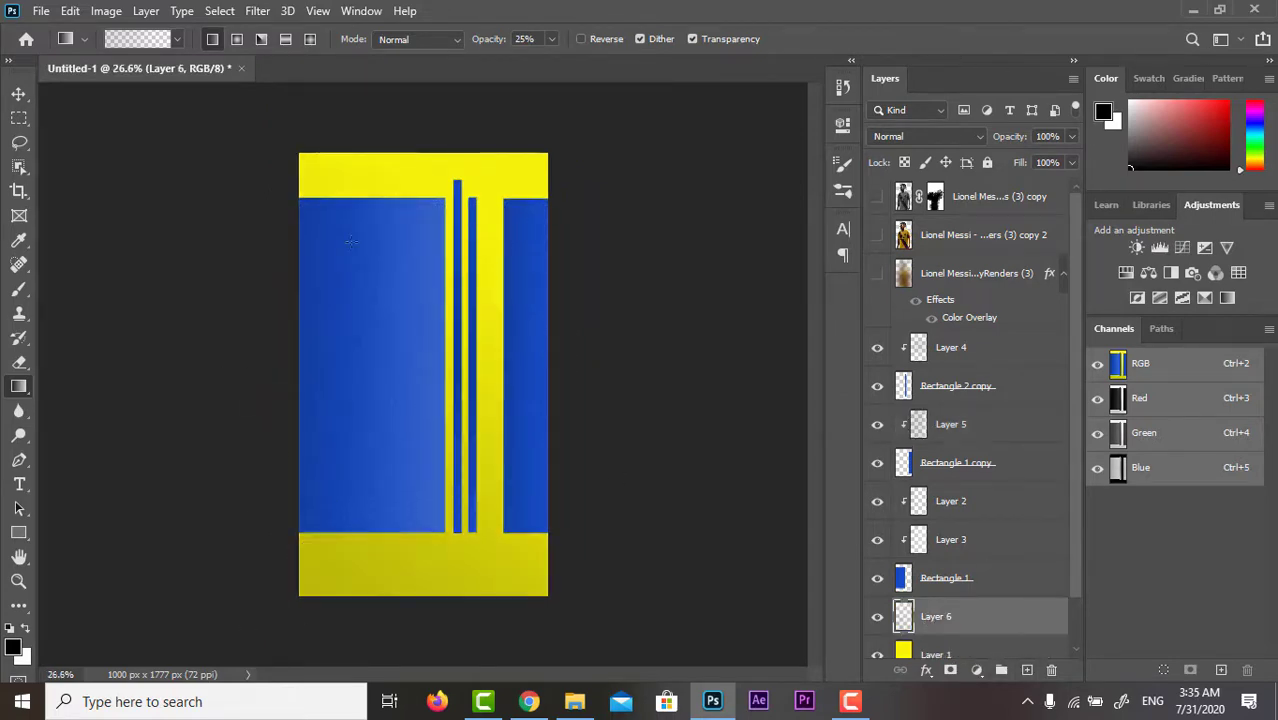
drag(276, 598, 561, 323)
drag(390, 413, 345, 480)
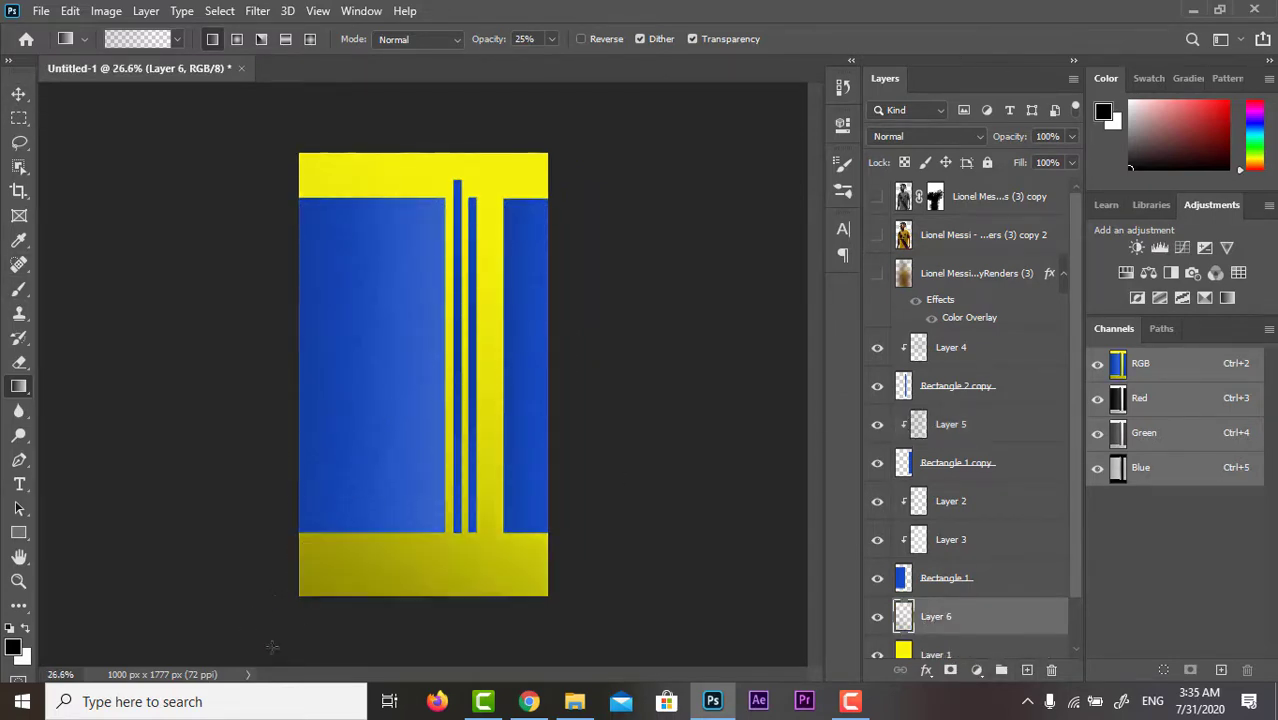
Add noise grain to Layer 6, then reapply it to Layers 3, 2, 5 and 4
click(257, 10)
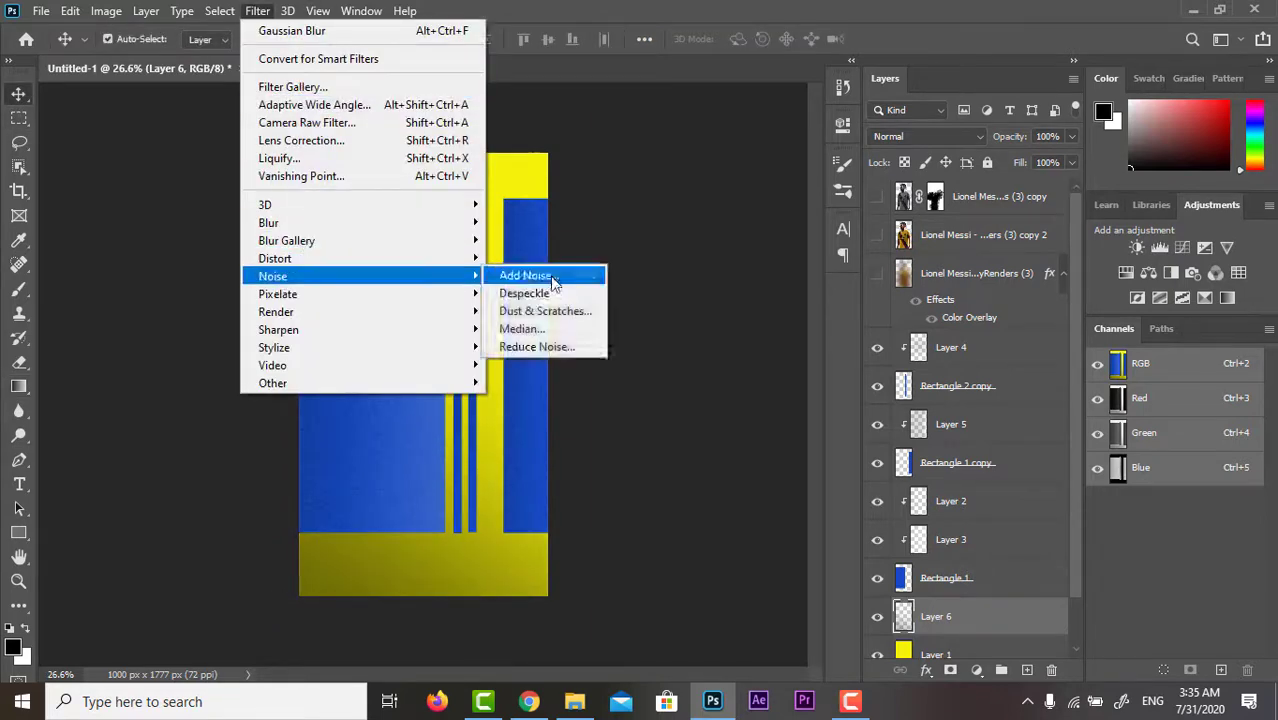
click(531, 274)
click(727, 104)
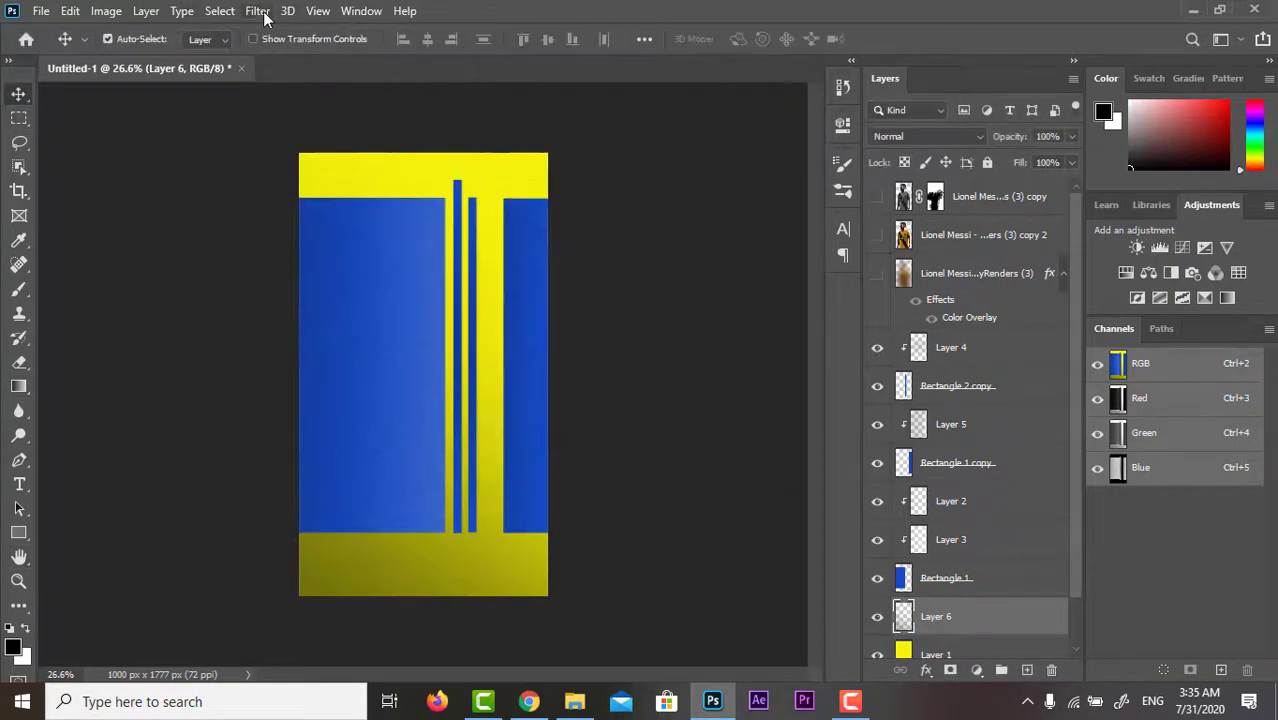
click(953, 543)
key(ctrl+alt+f)
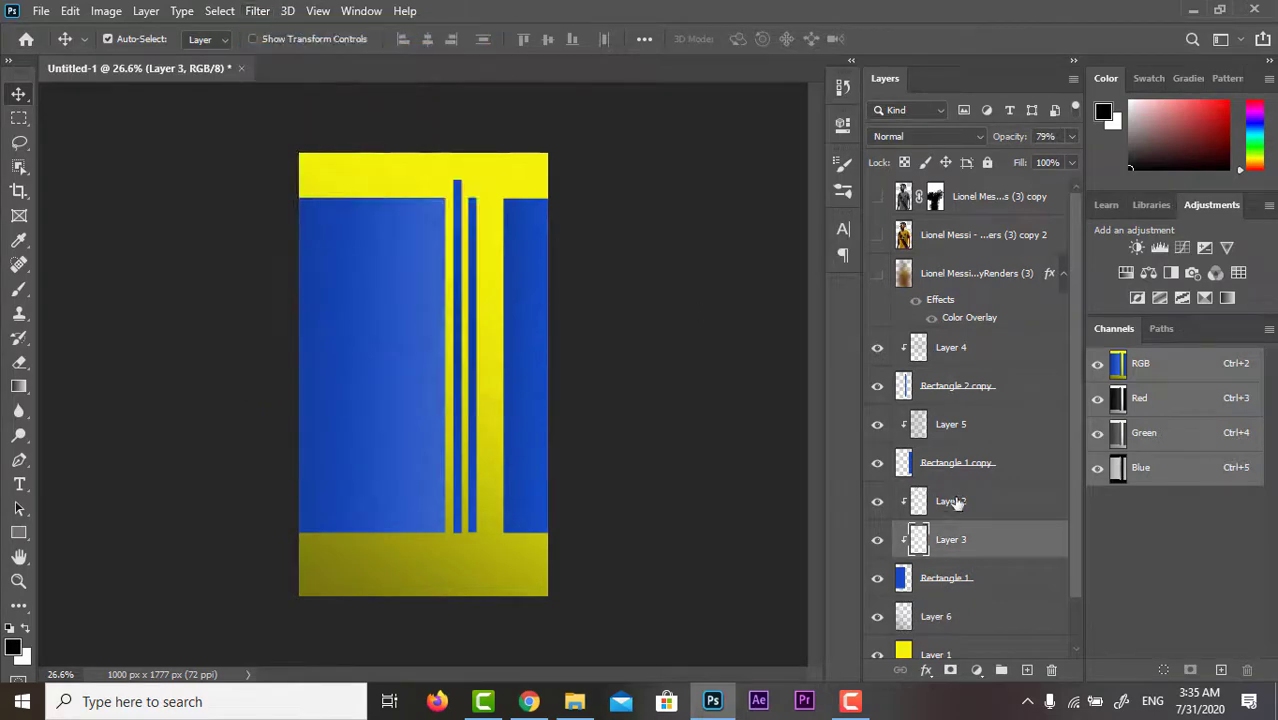
click(955, 503)
key(ctrl+alt+f)
click(959, 425)
click(257, 10)
click(276, 31)
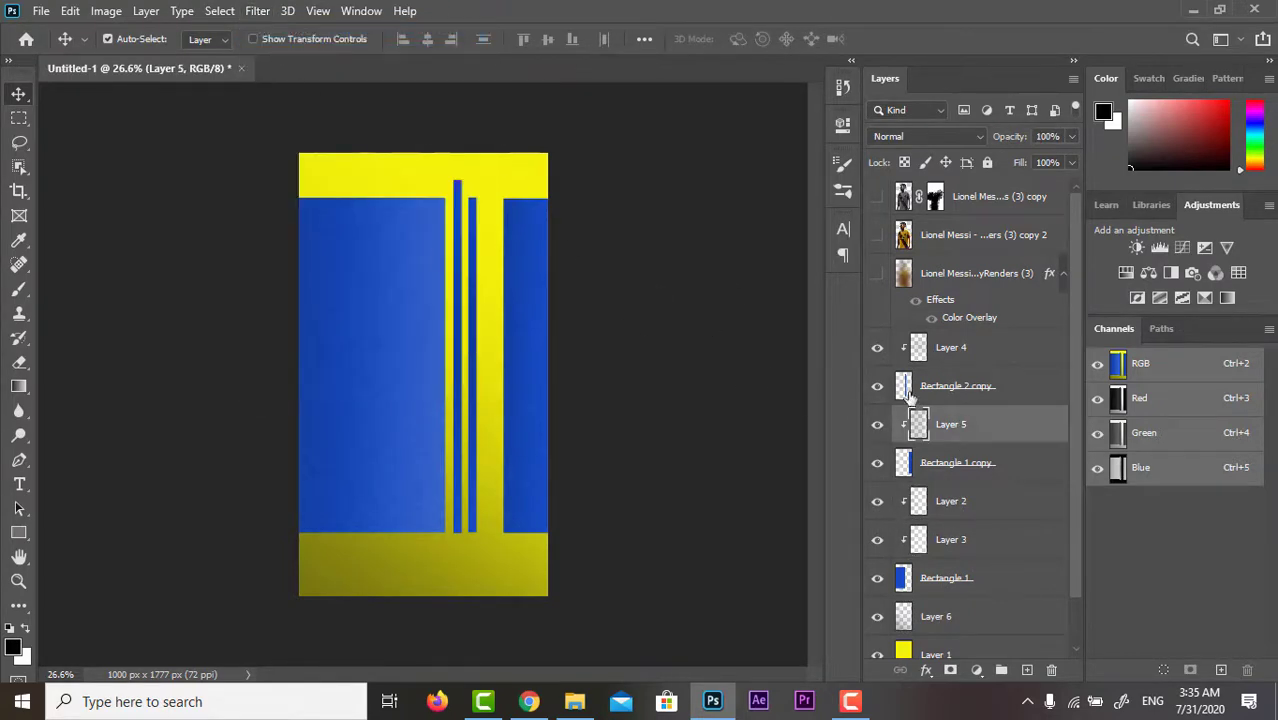
click(945, 350)
click(257, 10)
click(276, 31)
Lower Layer 6's opacity to 78%
scroll(195, 262, up, 1)
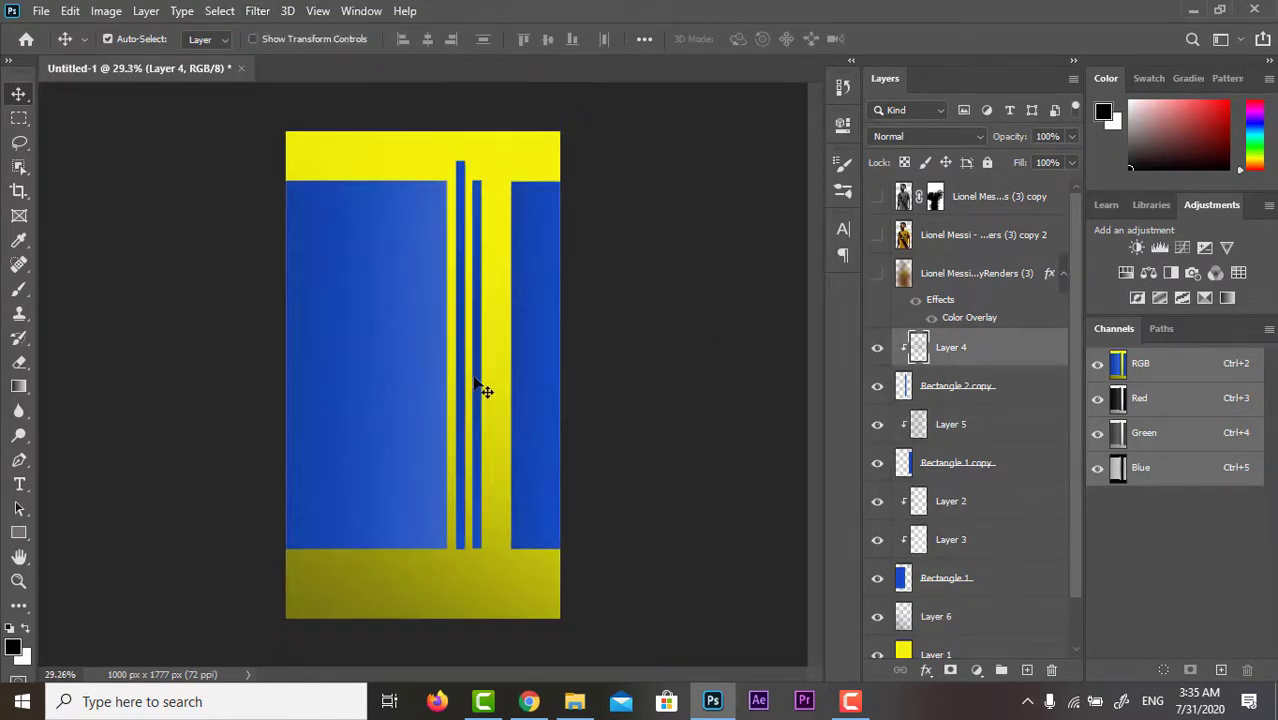
click(935, 615)
drag(1006, 137, 985, 143)
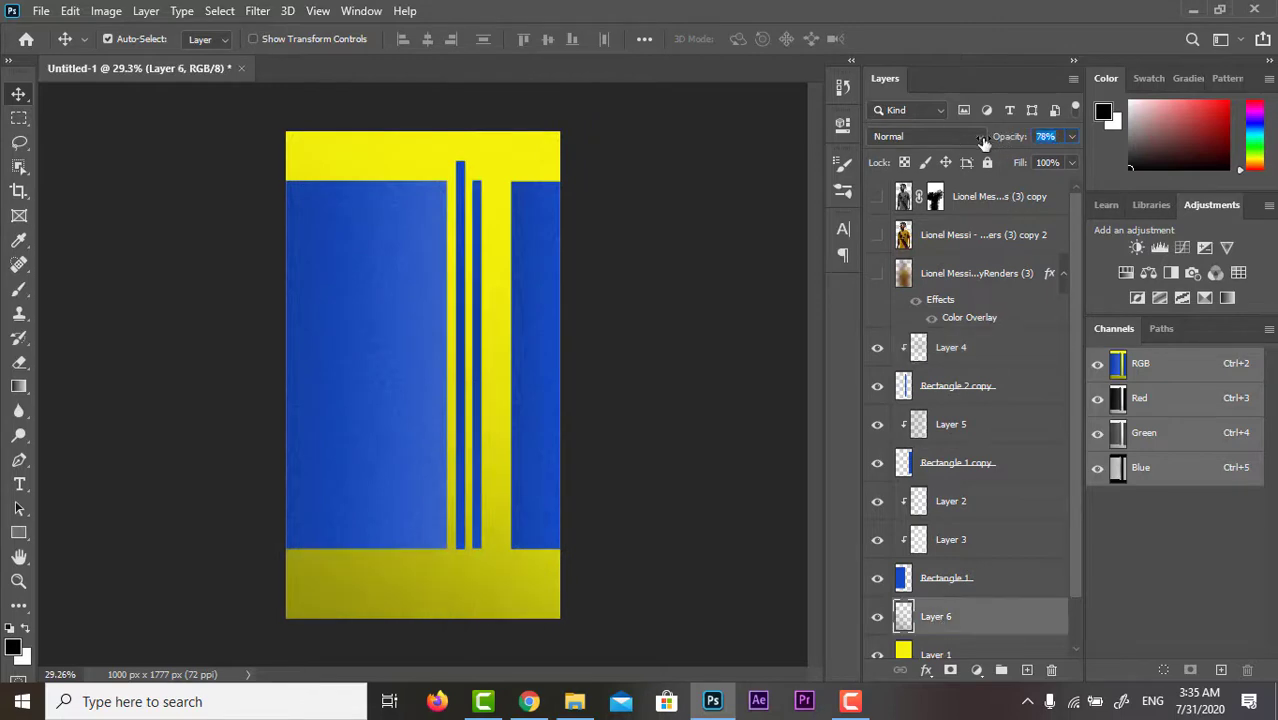
click(41, 10)
Place the 4lzYhbP texture, enlarge it, and move it above Layer 4 at the poster's top
click(132, 376)
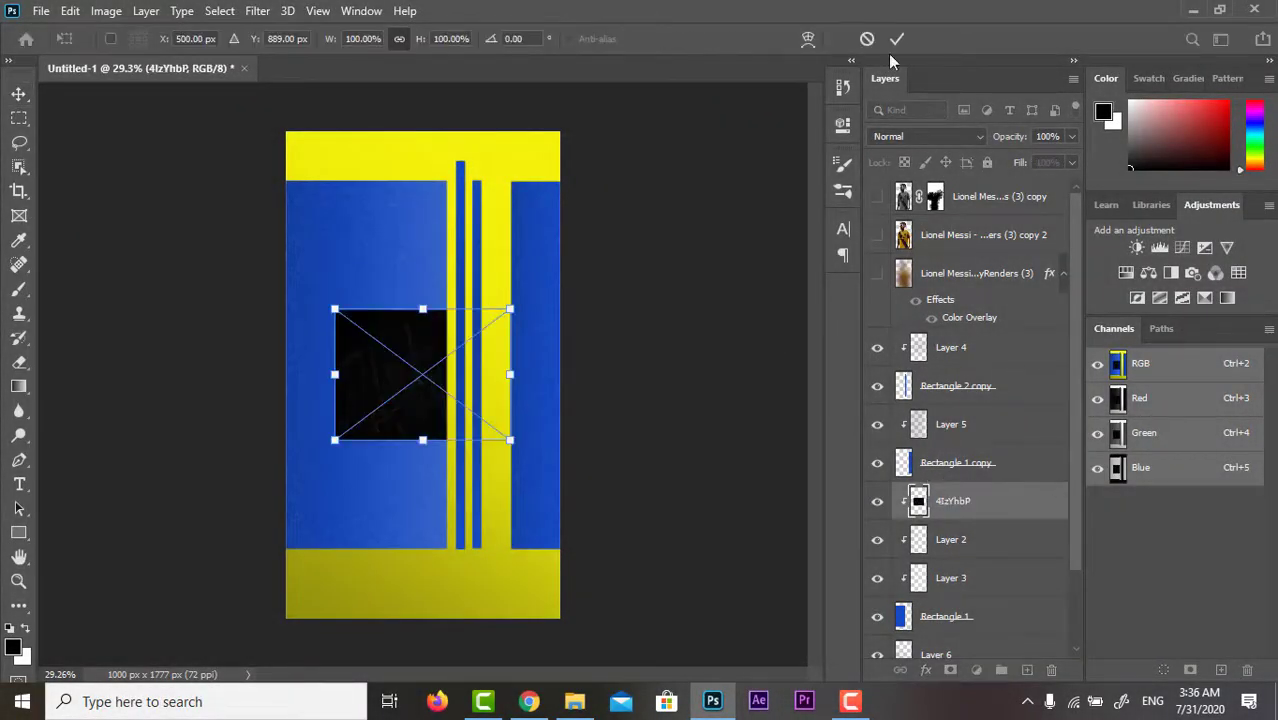
drag(423, 439, 423, 519)
key(Return)
drag(955, 501, 955, 335)
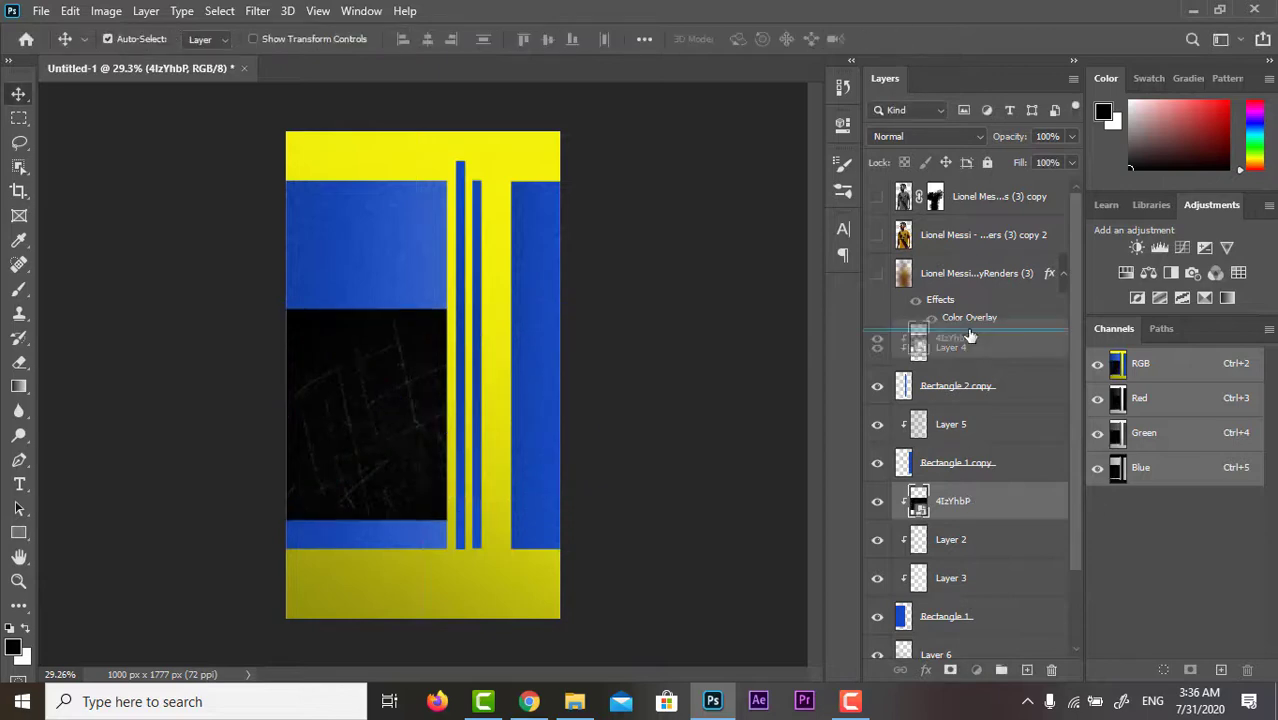
drag(470, 351, 463, 226)
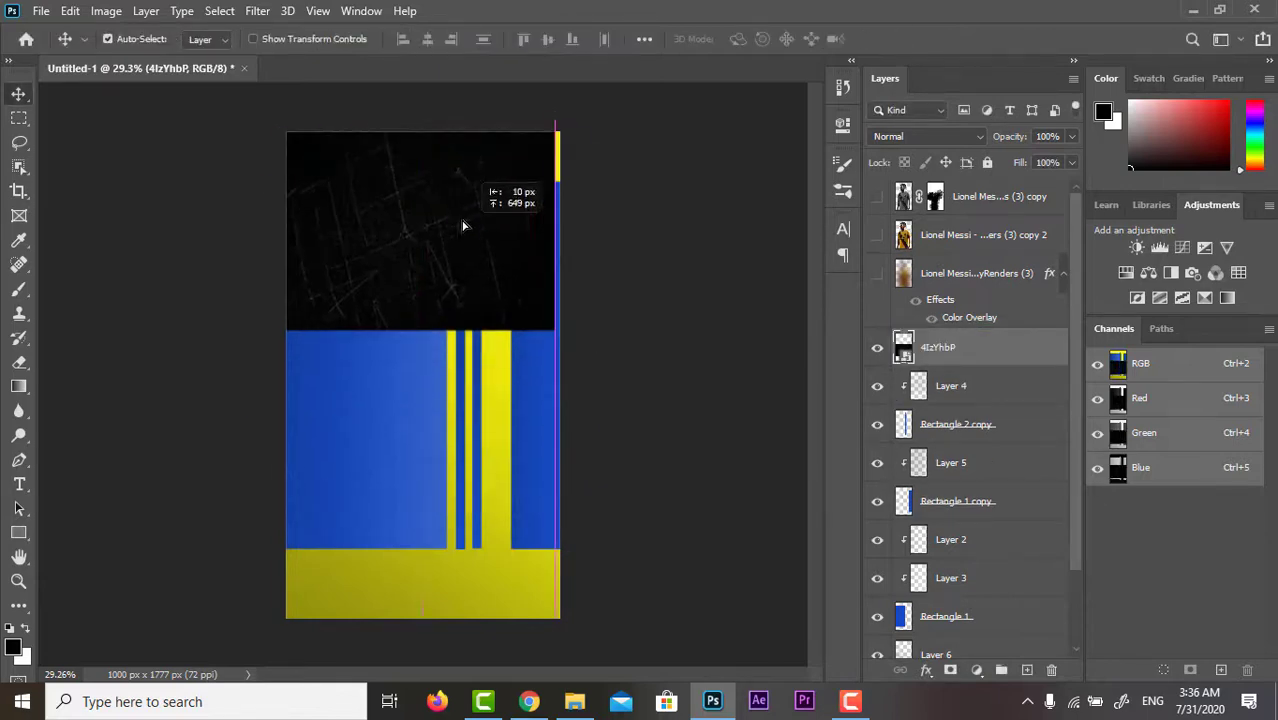
Set the texture layer to Screen blend mode and add a layer mask to it
click(928, 136)
click(914, 277)
right_click(965, 347)
click(1010, 349)
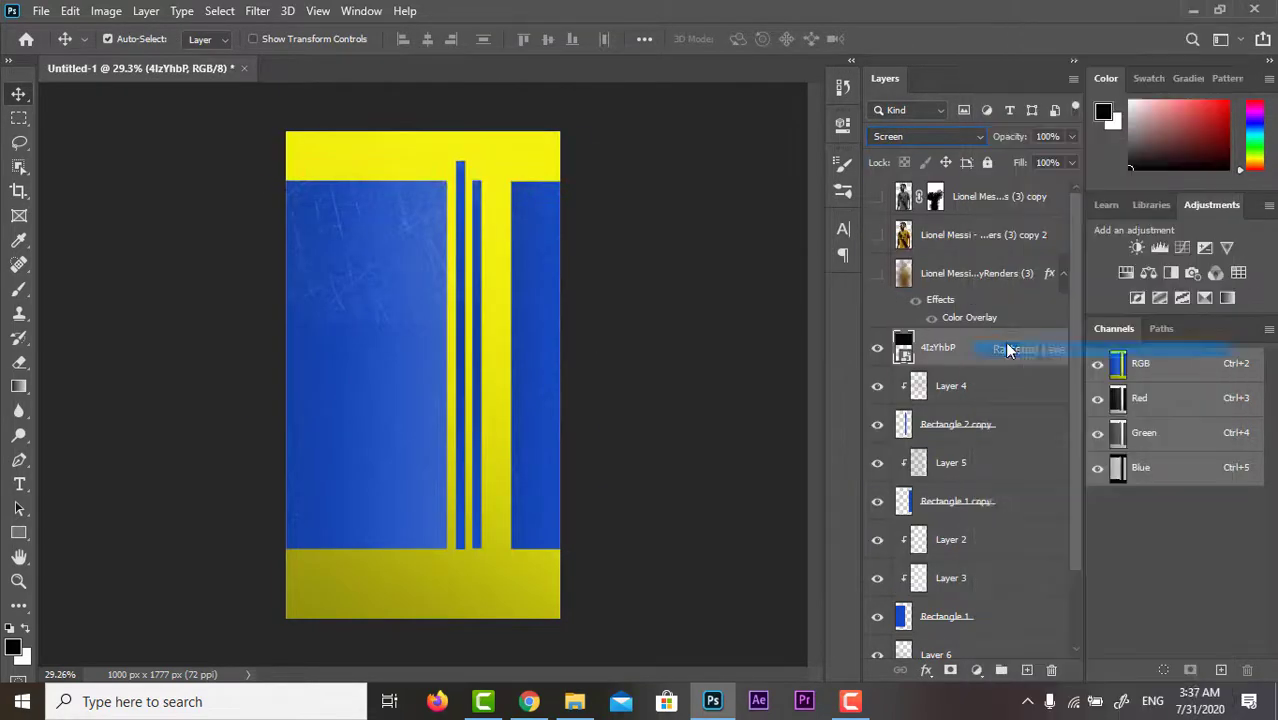
click(948, 671)
key(b)
click(135, 39)
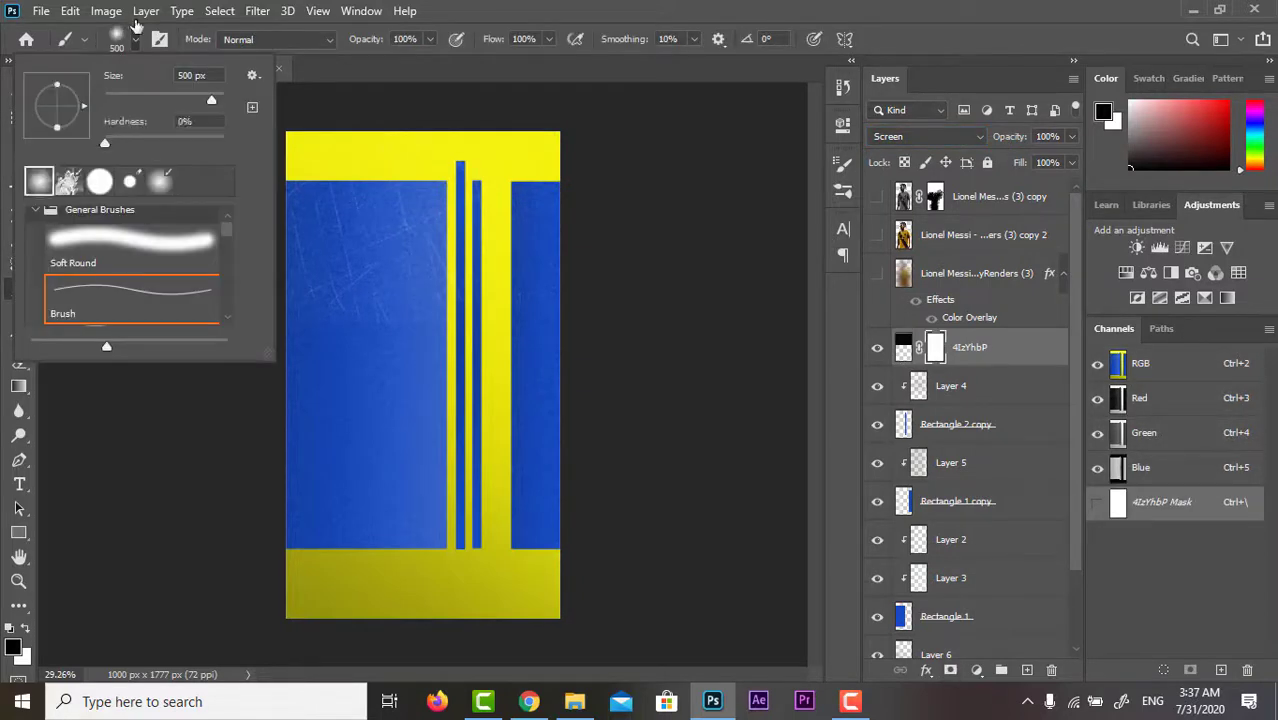
Paint out part of the texture's mask, then add a vertically flipped, repositioned copy
drag(342, 400, 335, 440)
key(v)
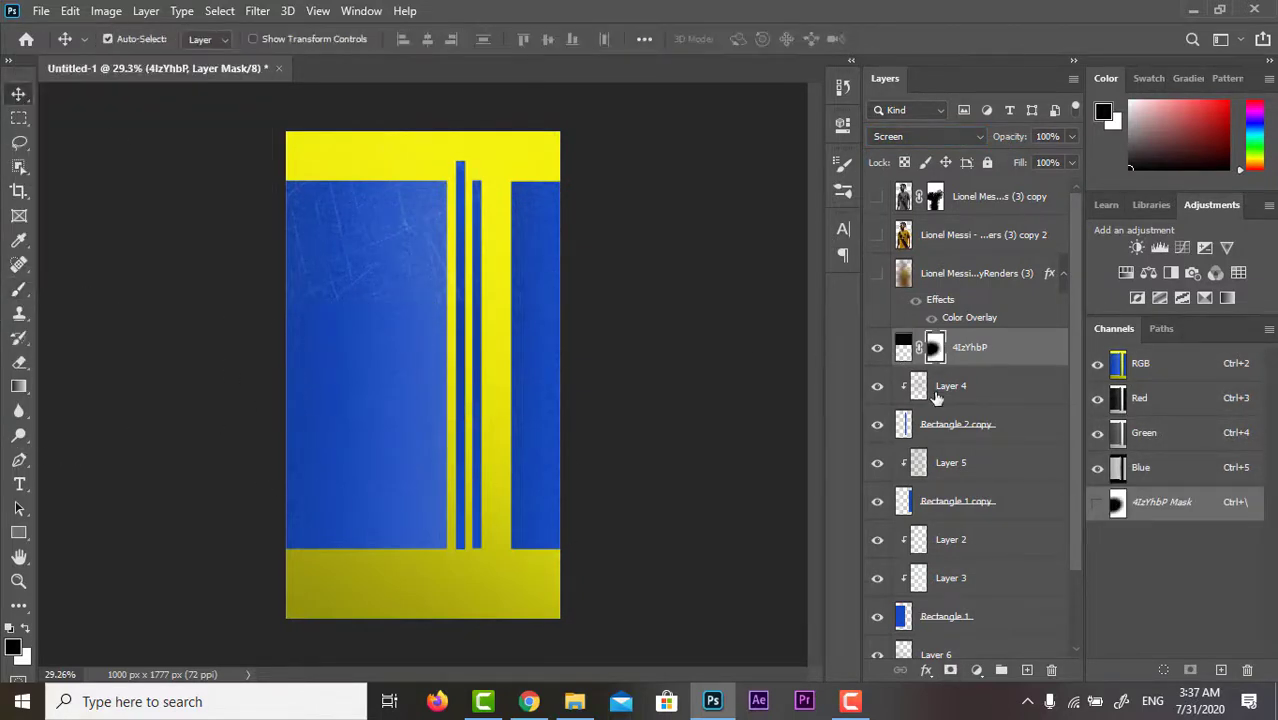
key(ctrl+j)
key(ctrl+t)
right_click(423, 261)
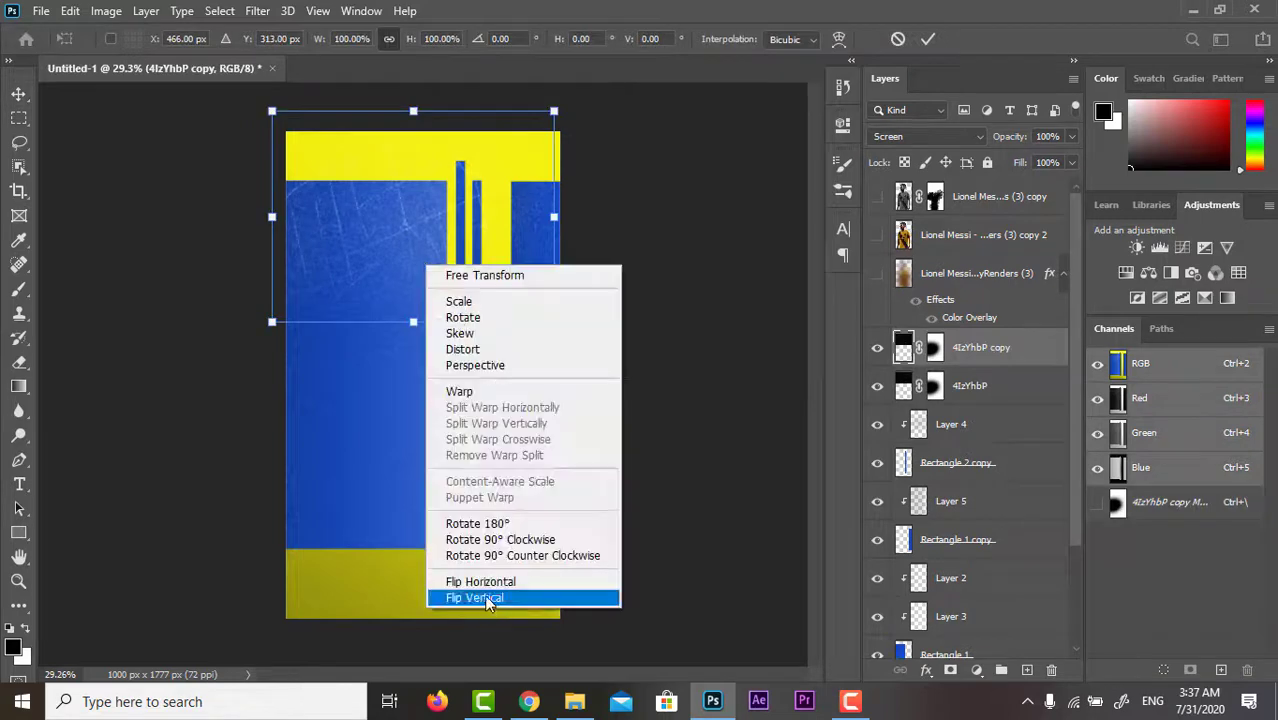
click(465, 673)
drag(474, 420, 467, 375)
key(Return)
click(935, 347)
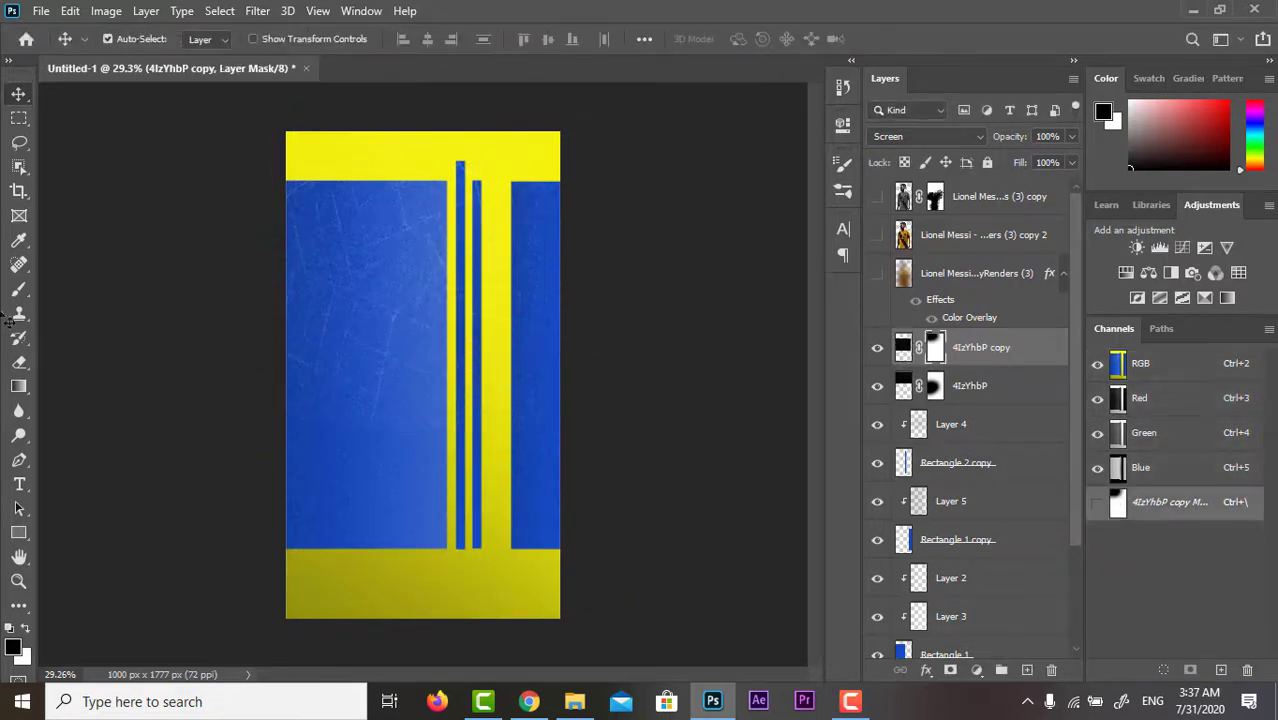
key(b)
Make two more texture copies, move copy 3 down, and merge all four into one layer
key(ctrl+j)
key(ctrl+t)
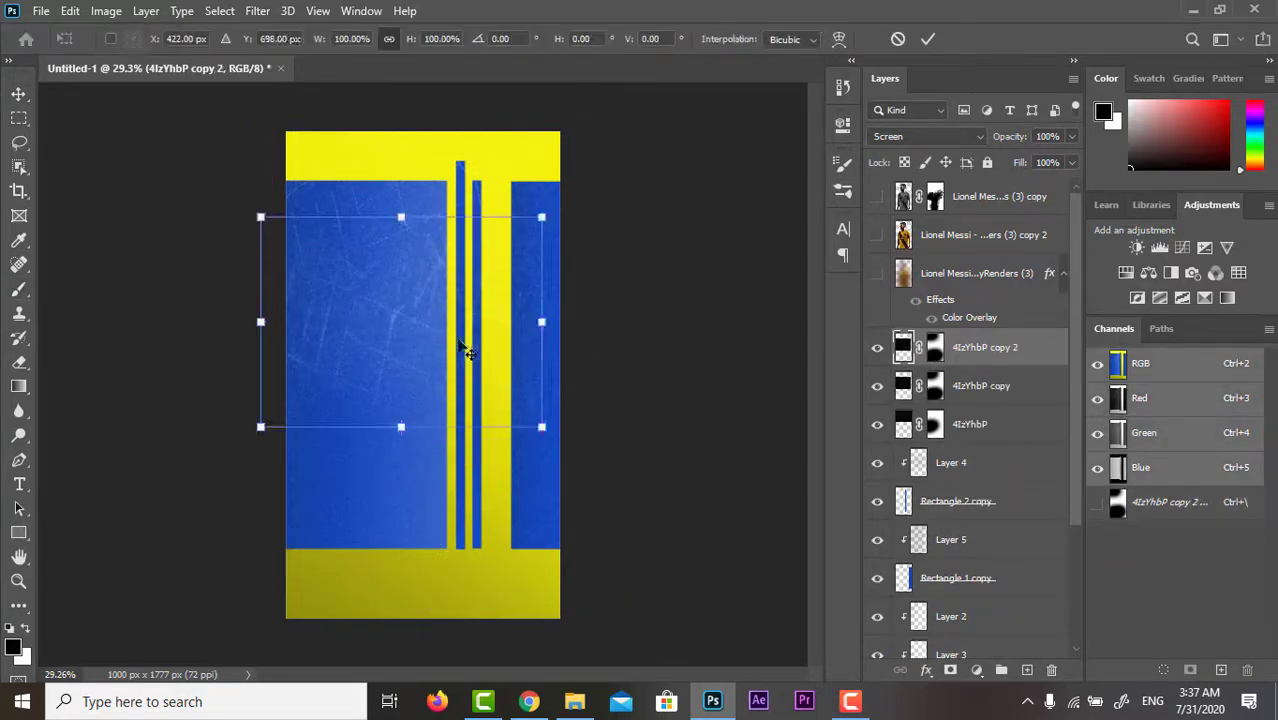
key(Return)
key(ctrl+j)
key(ctrl+t)
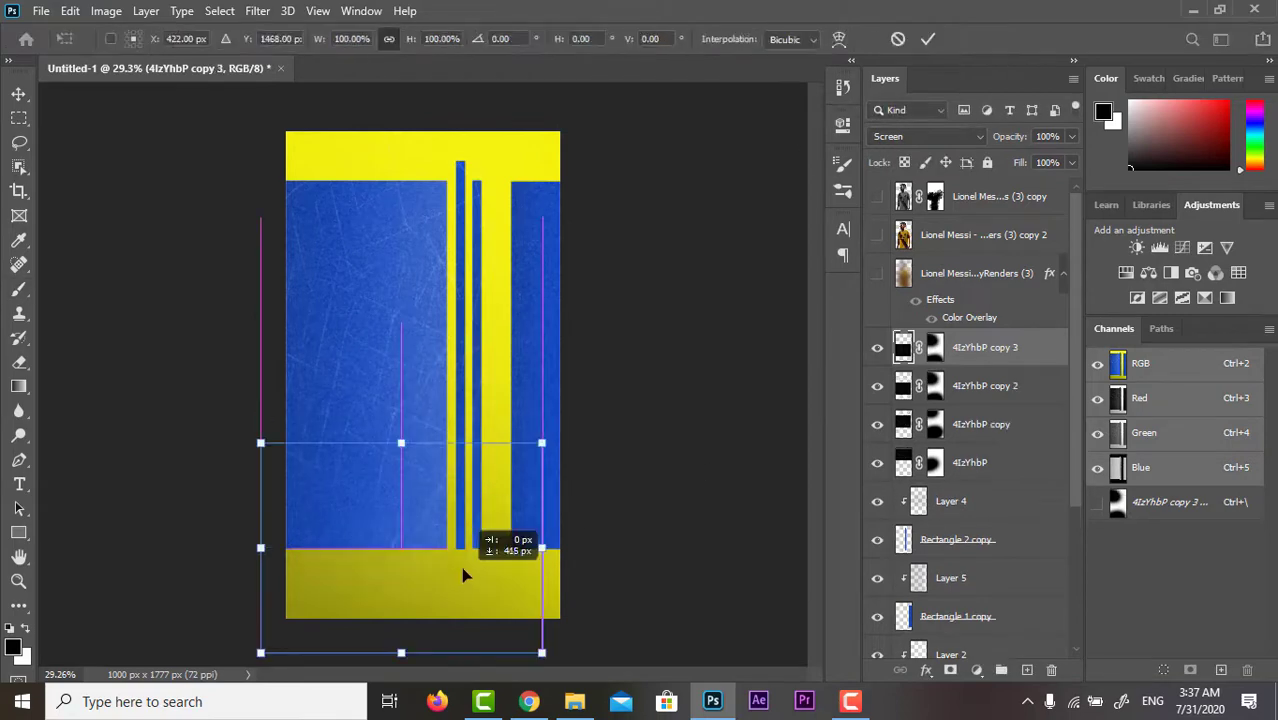
drag(462, 571, 462, 556)
key(Return)
shift+click(998, 462)
key(ctrl+e)
key(v)
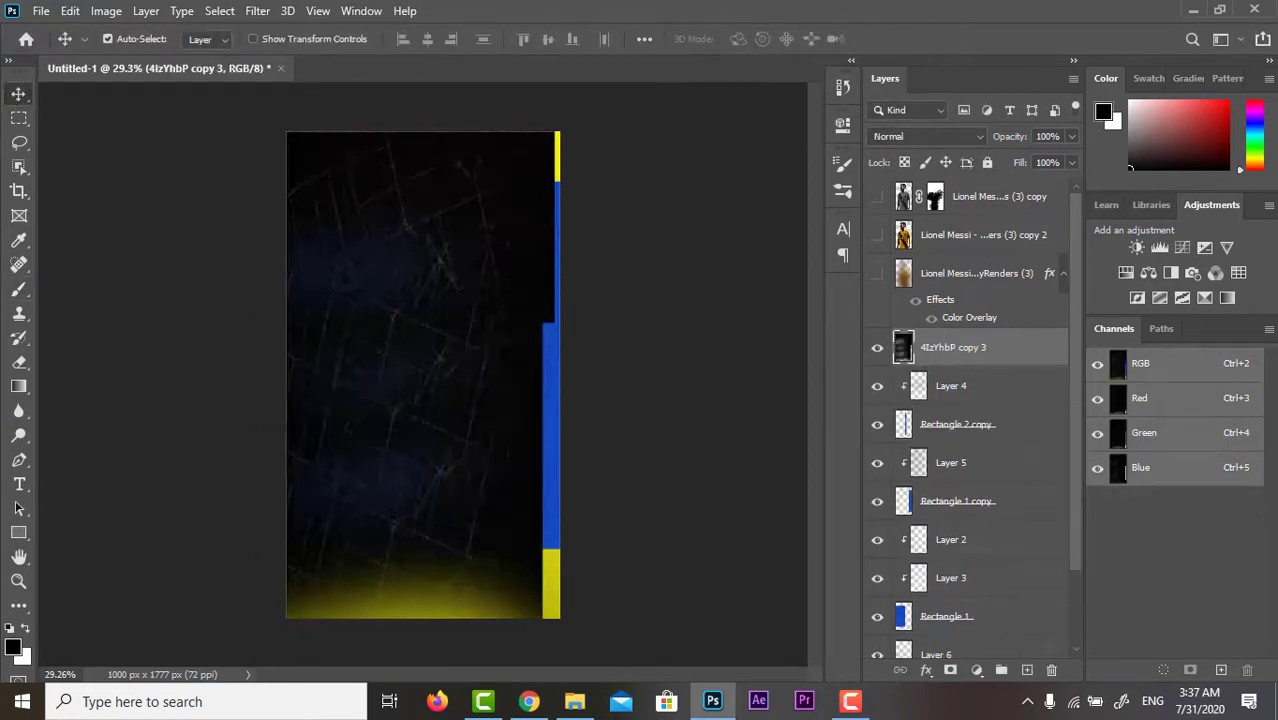
Set the merged texture to Screen mode and reapply the noise filter
click(925, 136)
click(884, 293)
click(257, 10)
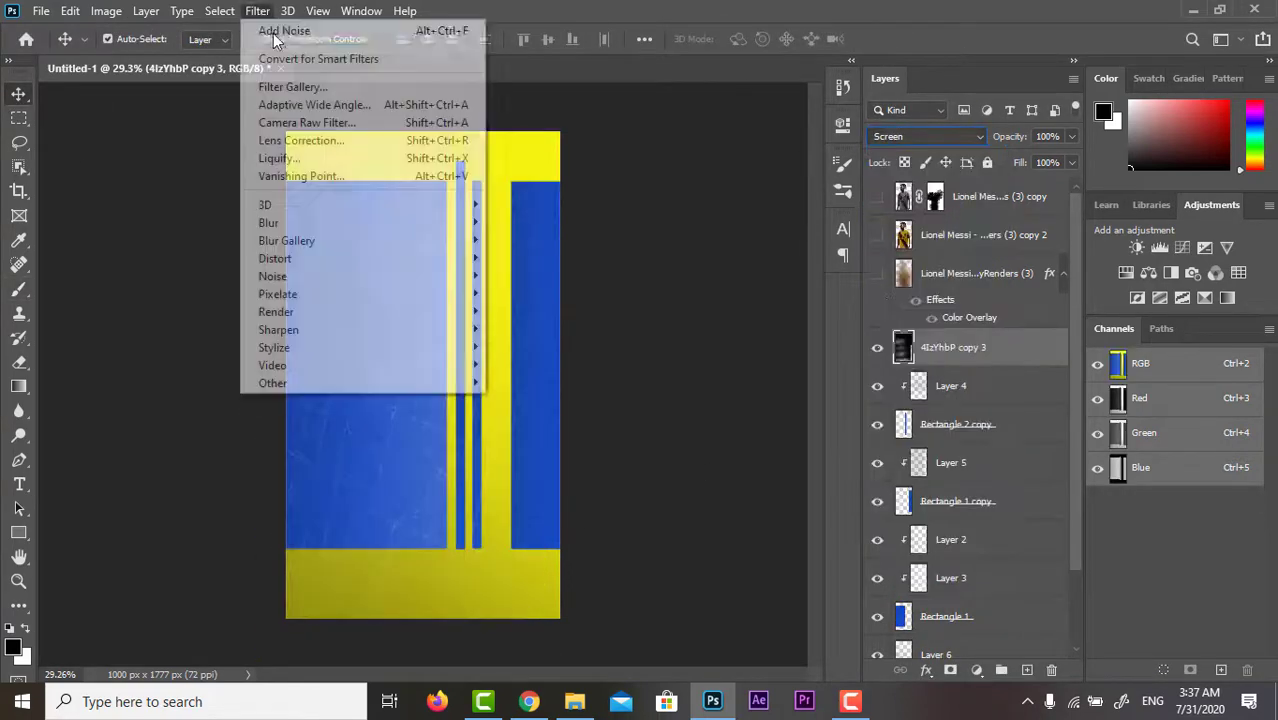
click(285, 28)
Duplicate the merged texture as copy 4, shift it right, and give it a gradient mask
key(ctrl+j)
key(ctrl+t)
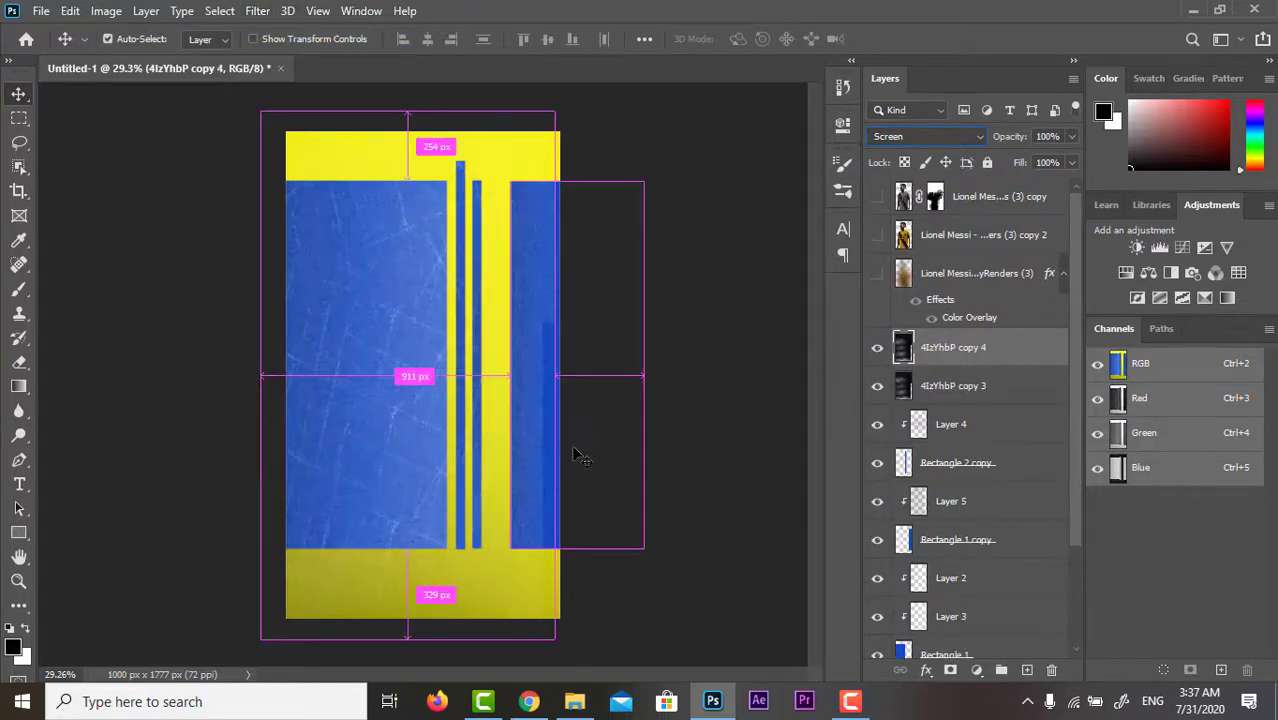
key(Return)
key(ctrl+t)
drag(463, 393, 548, 383)
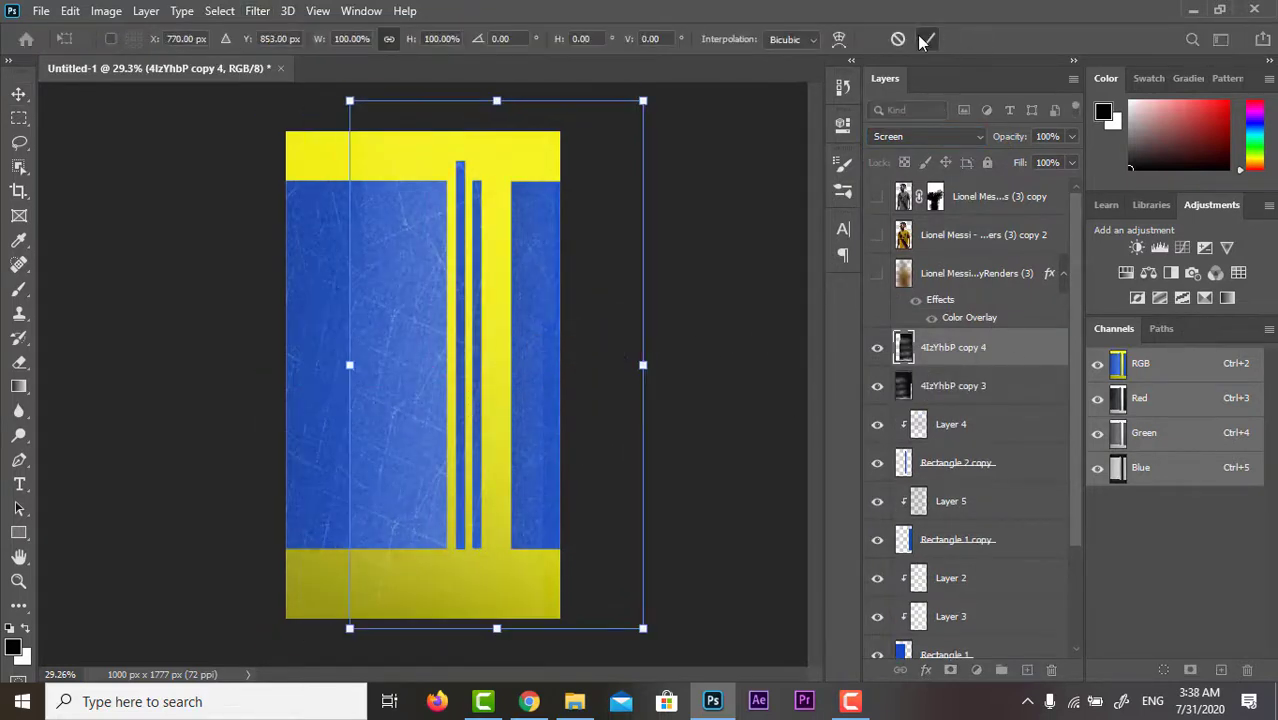
click(926, 39)
click(950, 670)
key(g)
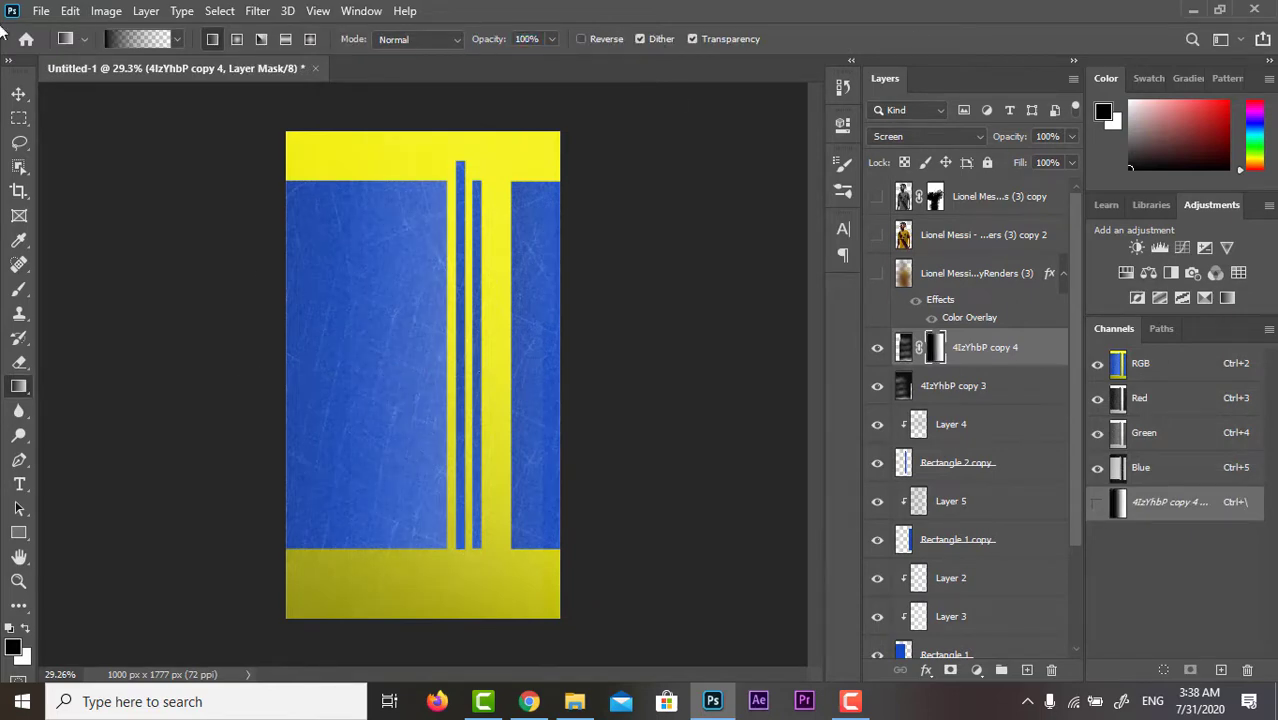
click(18, 93)
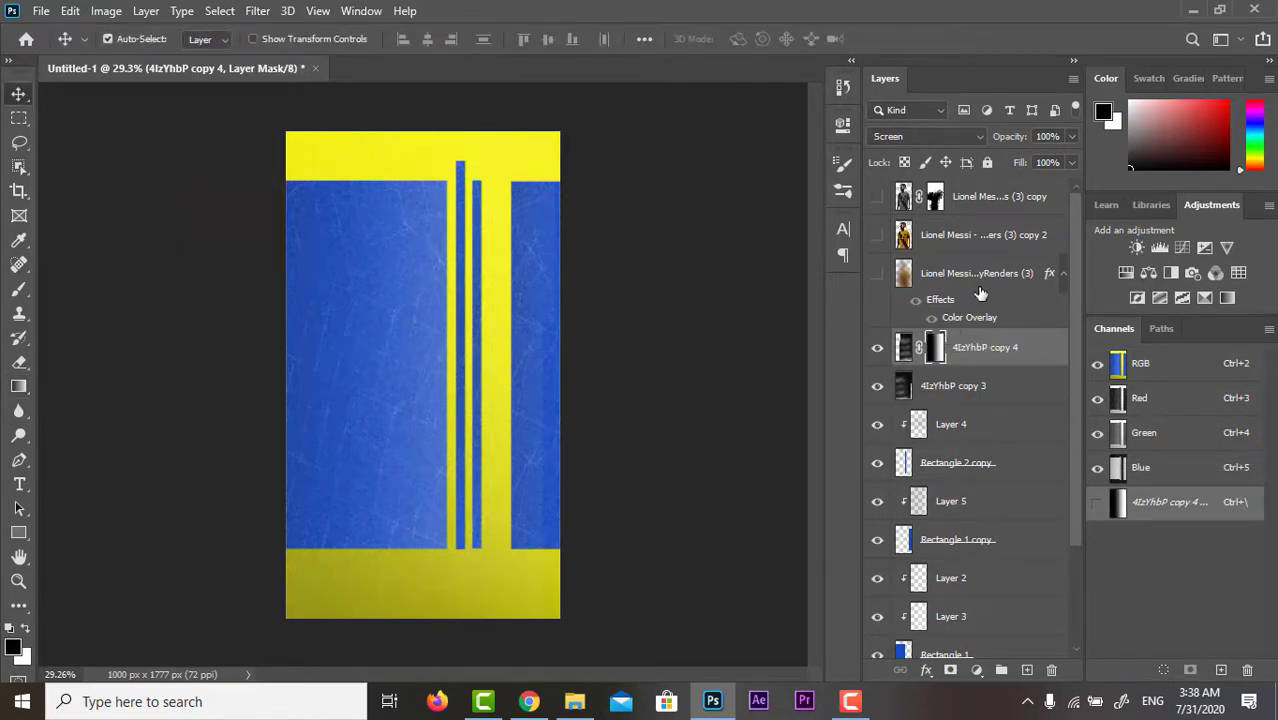
click(41, 10)
Place the newspaper-text texture from the Texture folder and scale it over the whole canvas
click(68, 370)
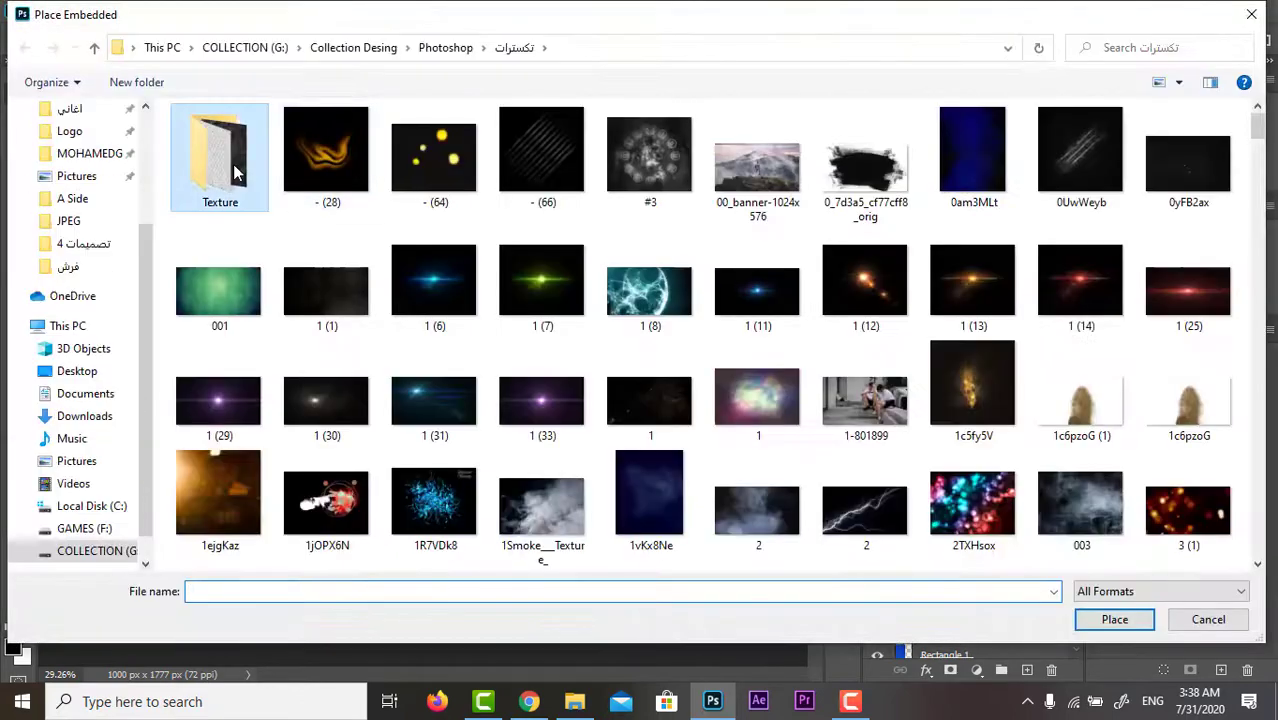
double_click(237, 173)
click(245, 171)
double_click(245, 171)
drag(435, 585, 416, 648)
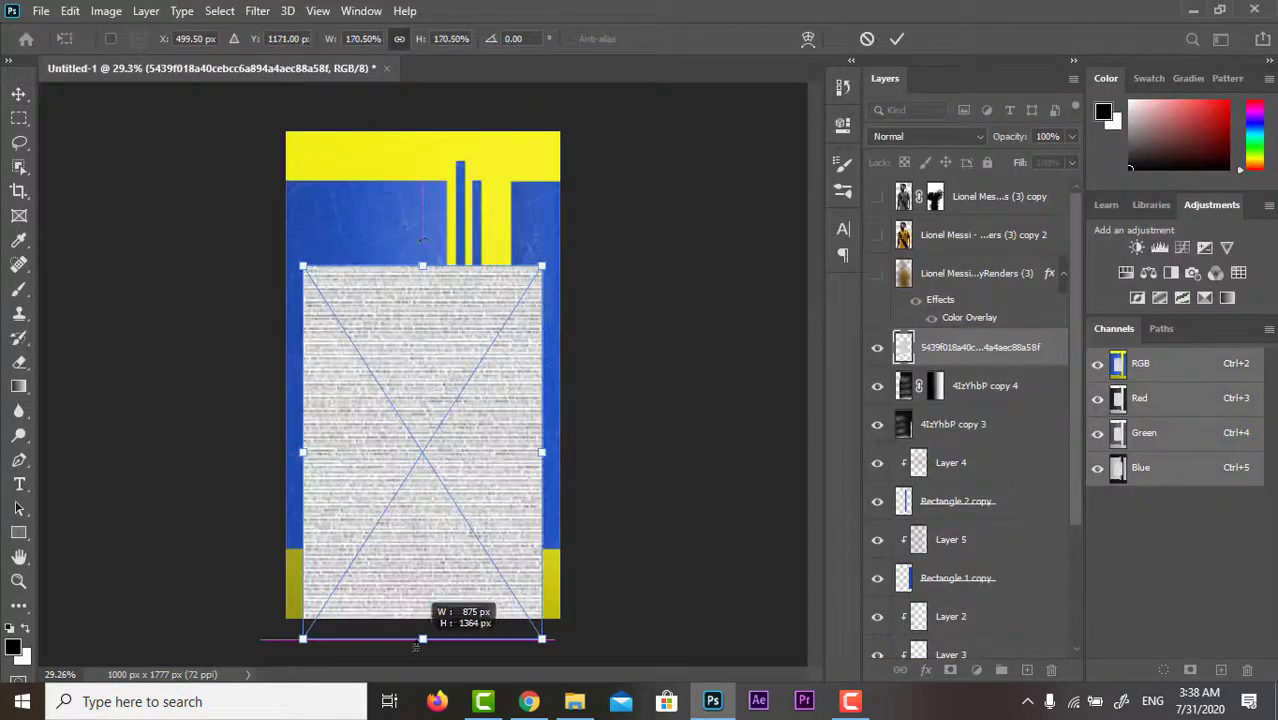
drag(430, 217, 430, 145)
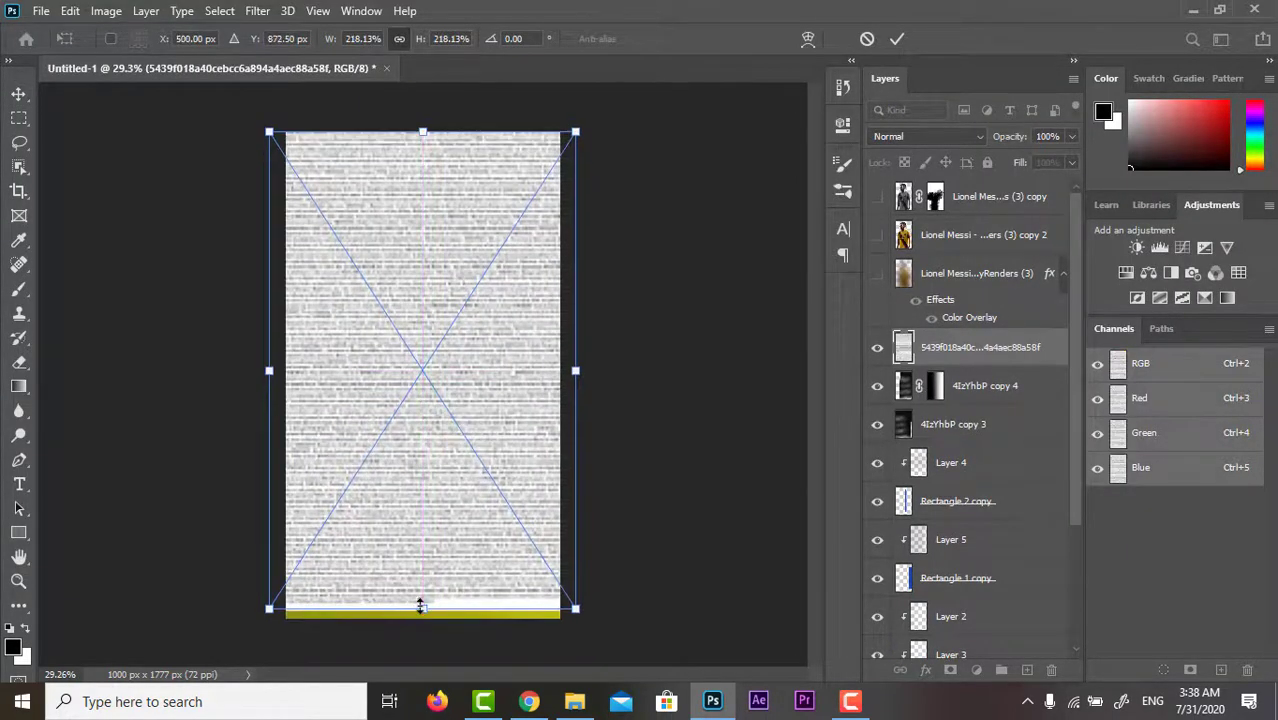
drag(419, 602, 422, 638)
key(Return)
Set the newspaper texture to Multiply at 10% opacity beneath Rectangle 1, with 10% noise
click(928, 136)
click(890, 200)
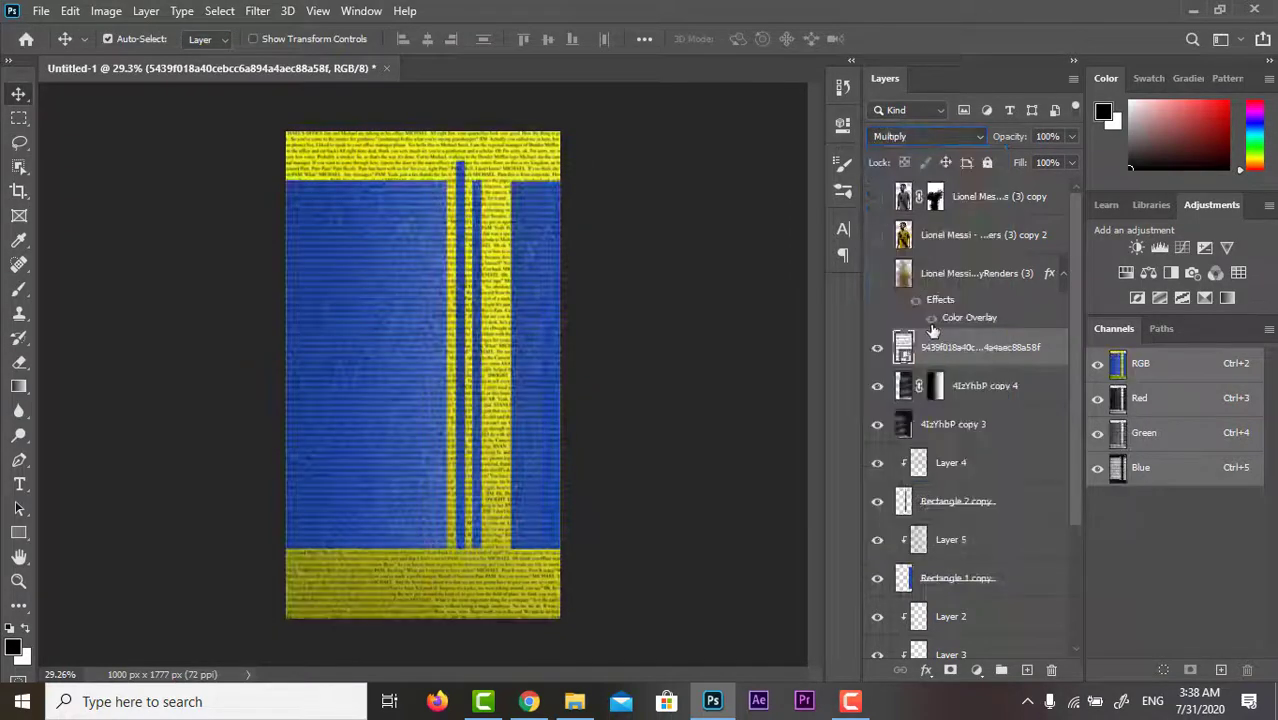
scroll(960, 450, down, 2)
drag(980, 254, 975, 558)
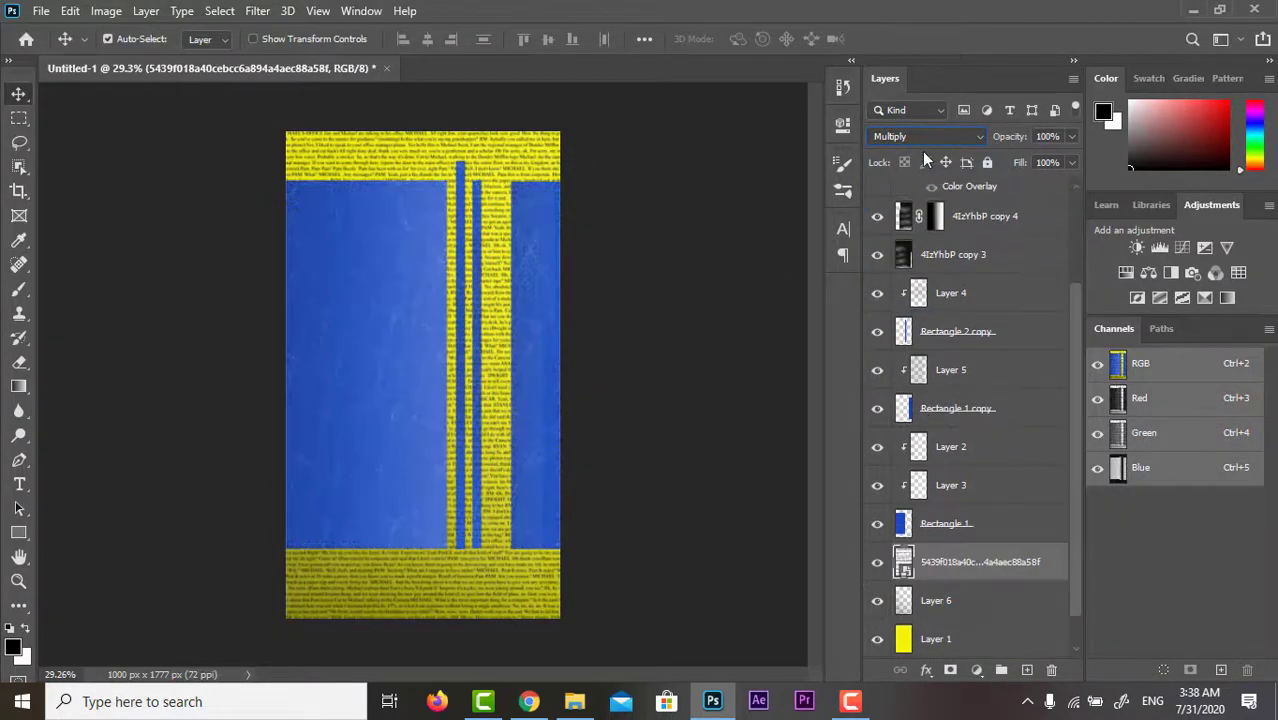
click(927, 137)
click(898, 216)
drag(1010, 145, 886, 160)
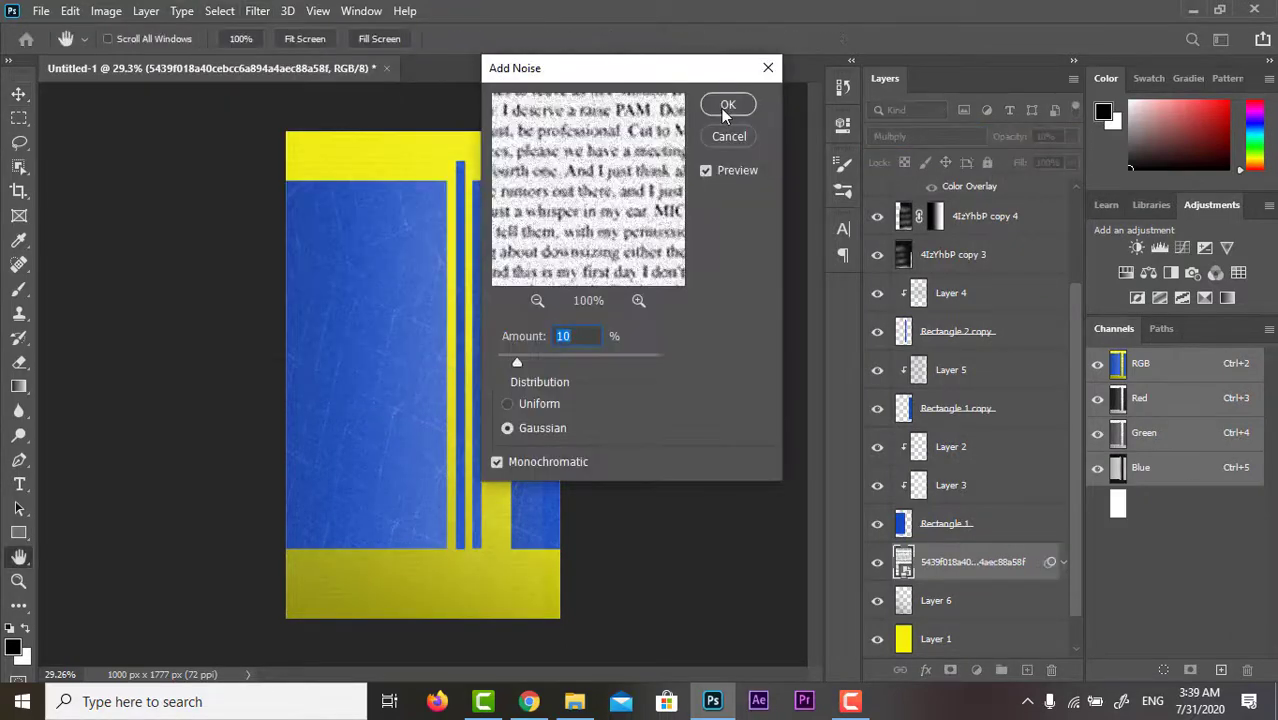
click(727, 103)
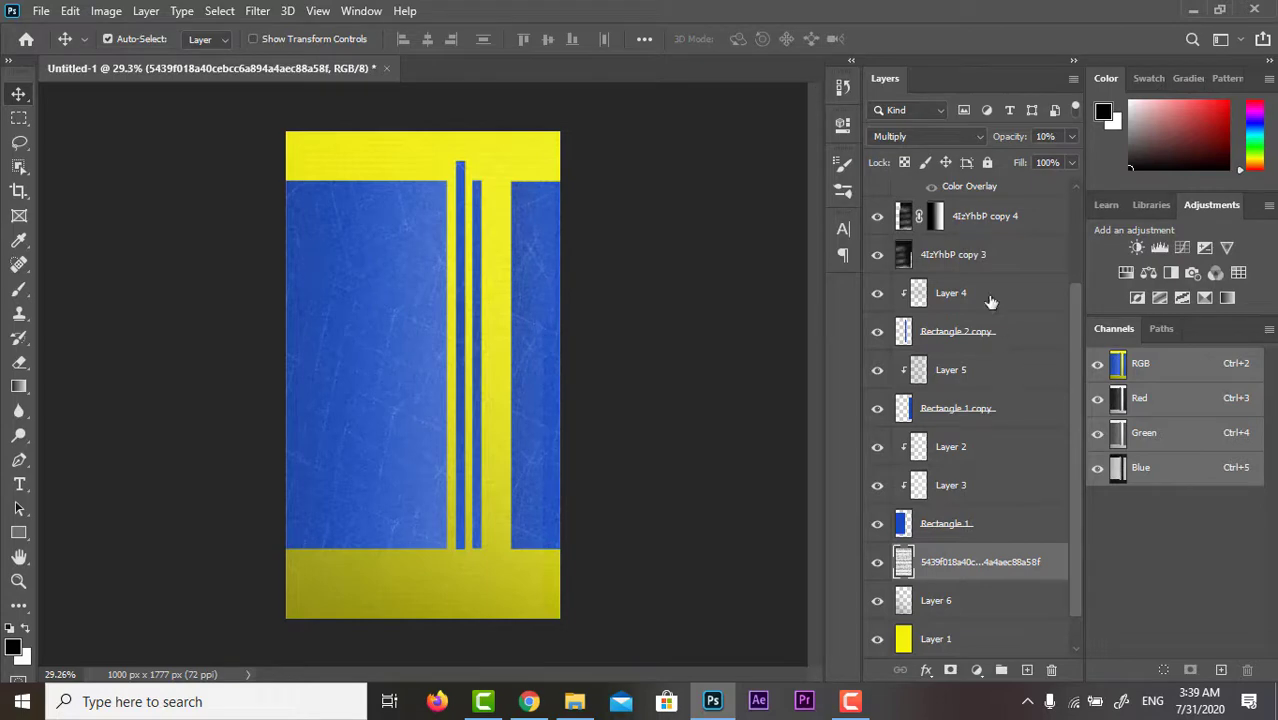
Add a layer mask to 4IzYhbP copy 3 and hide the Messi player layers
click(890, 250)
key(b)
click(948, 670)
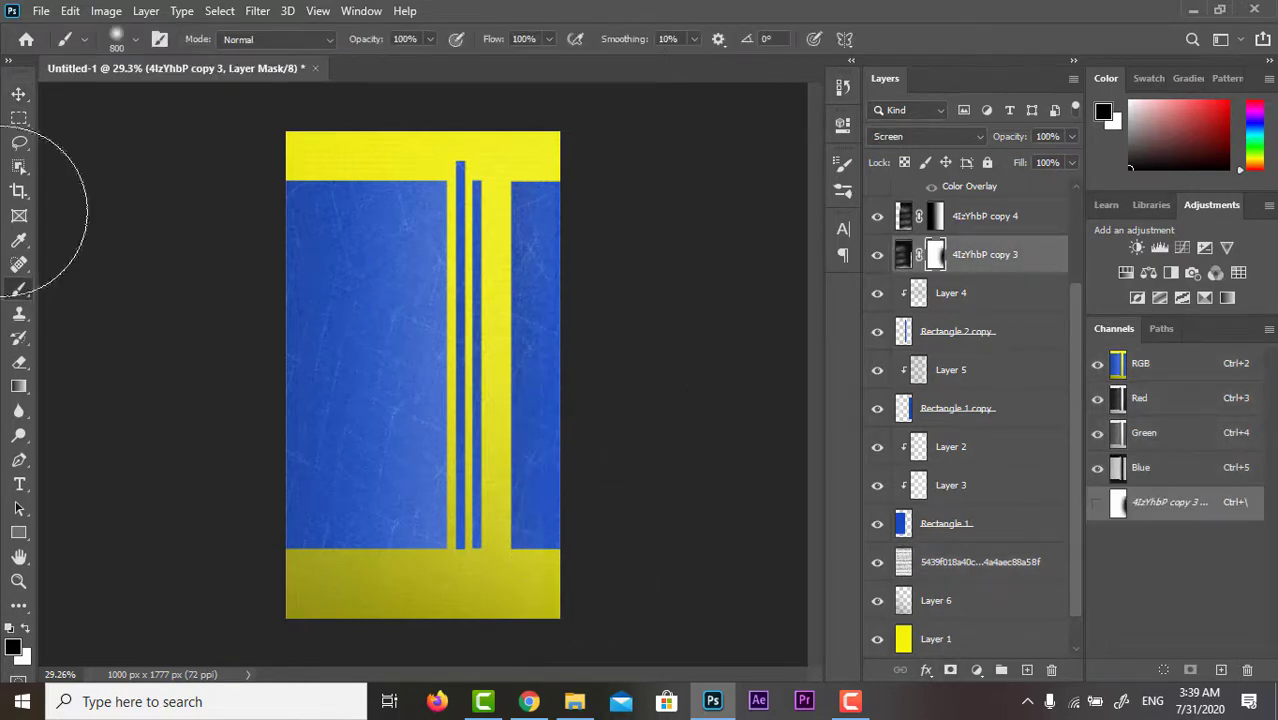
click(19, 96)
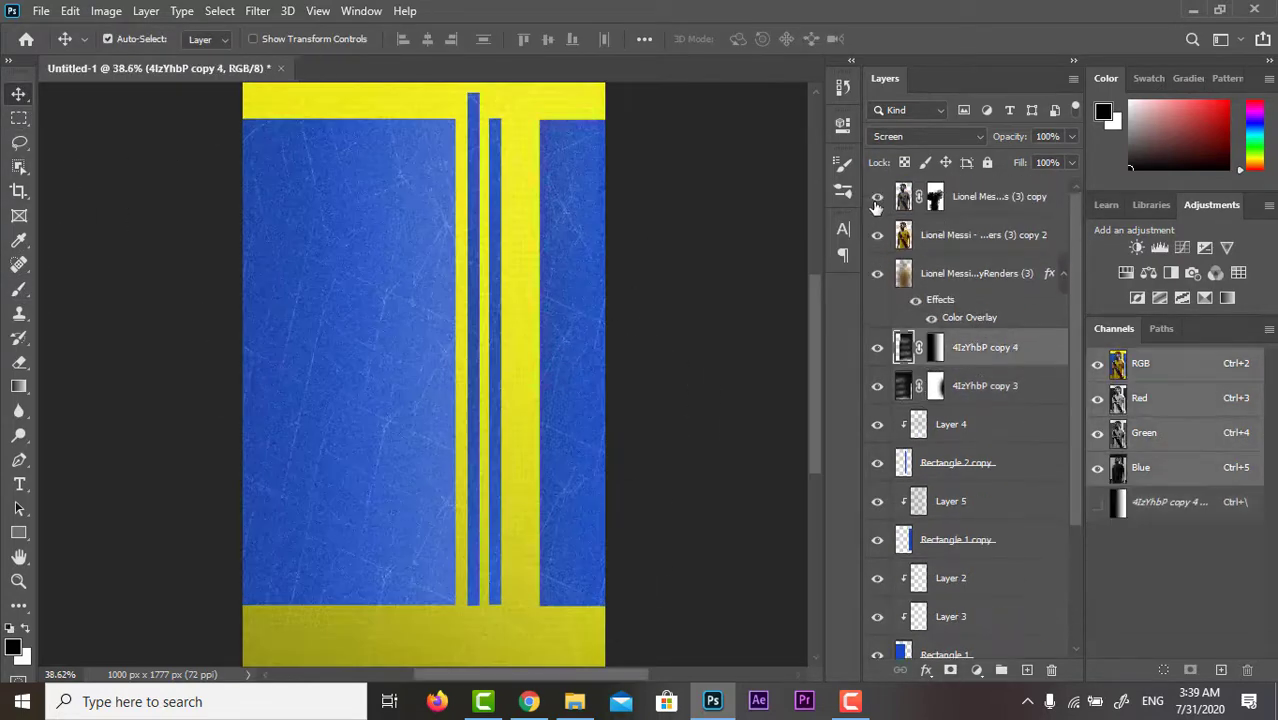
click(880, 272)
Place the crumpled-paper texture, scale it up, and blend it in Screen mode
click(41, 10)
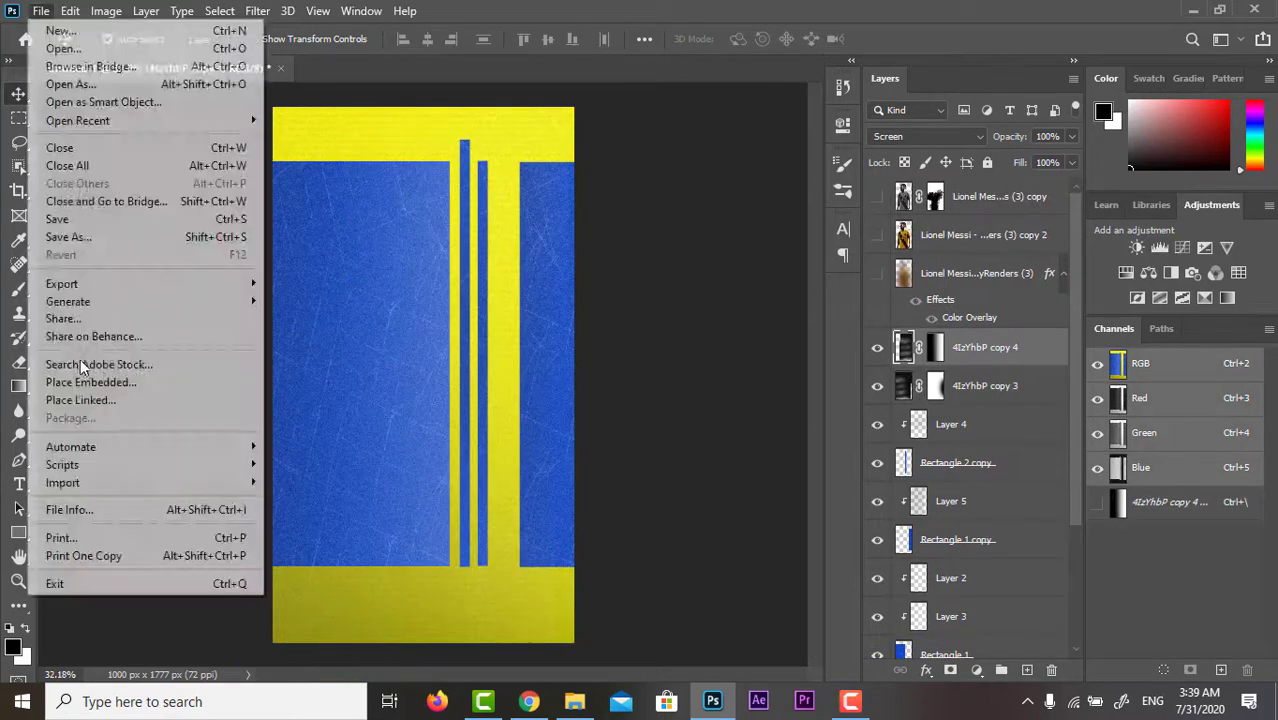
click(80, 383)
double_click(363, 163)
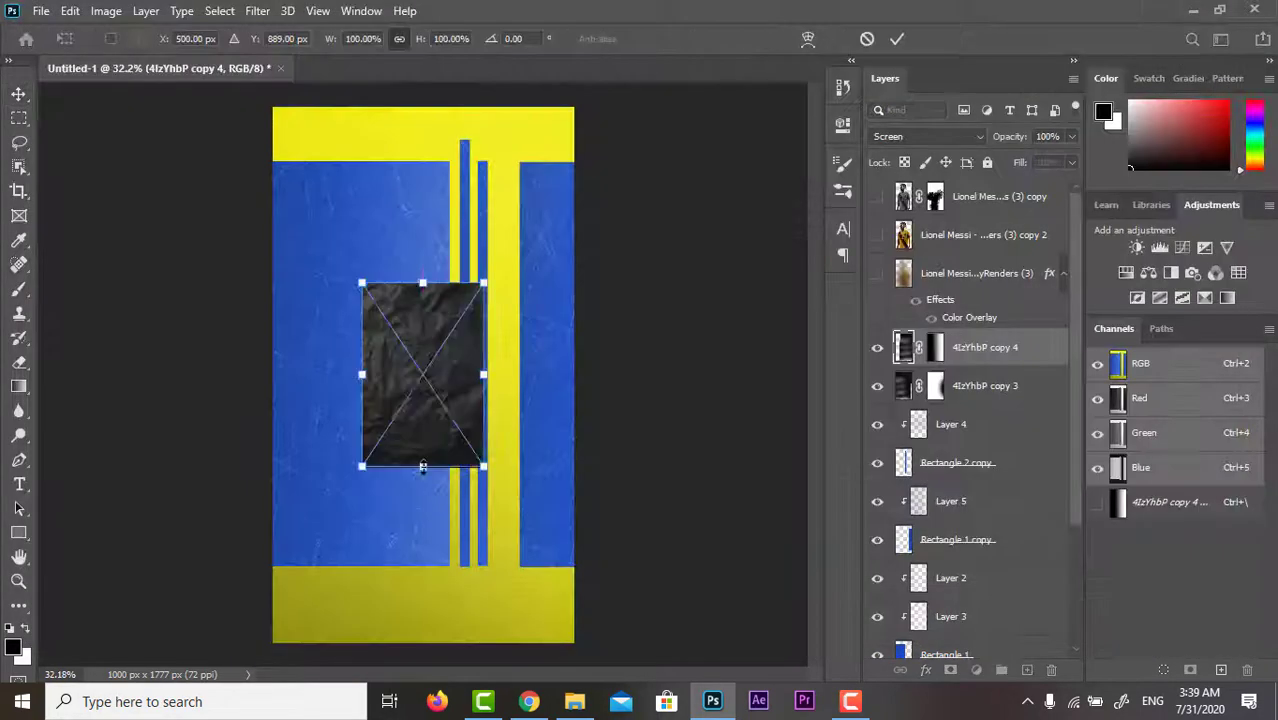
drag(421, 283, 421, 107)
key(Return)
click(893, 137)
click(883, 293)
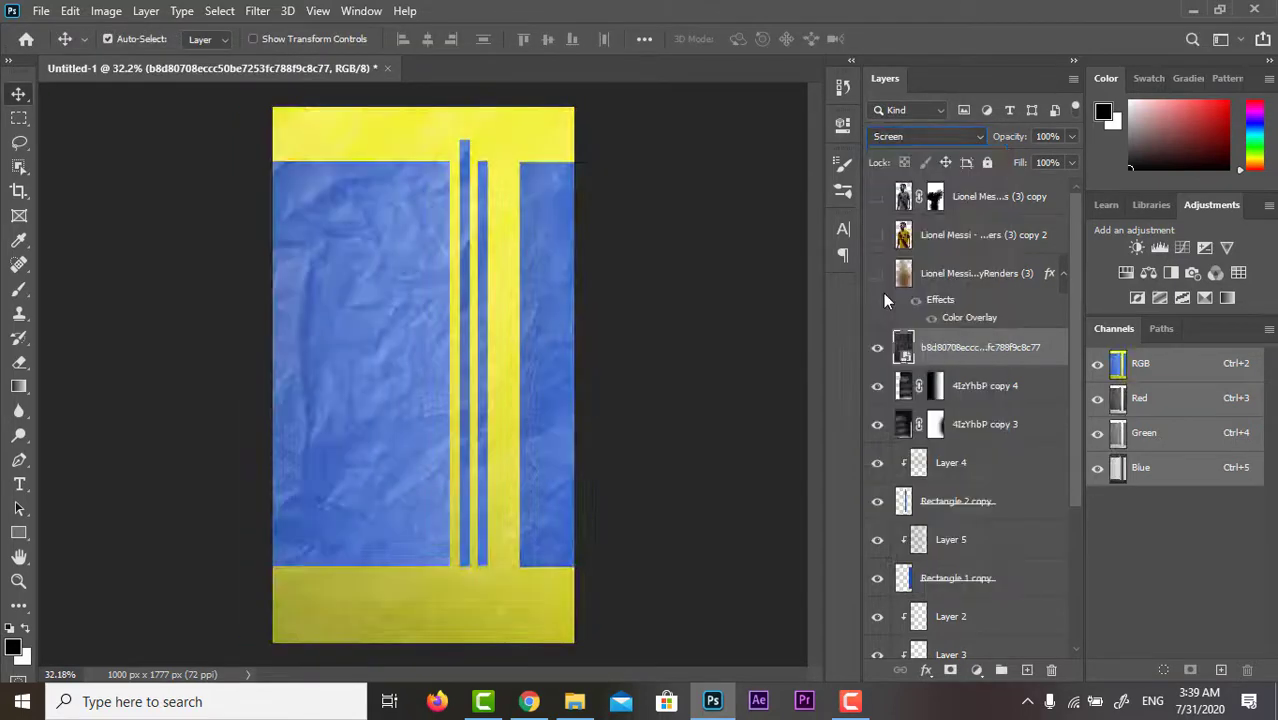
Add a clipped Brightness/Contrast adjustment that lowers the paper texture's brightness
right_click(1044, 347)
click(1136, 247)
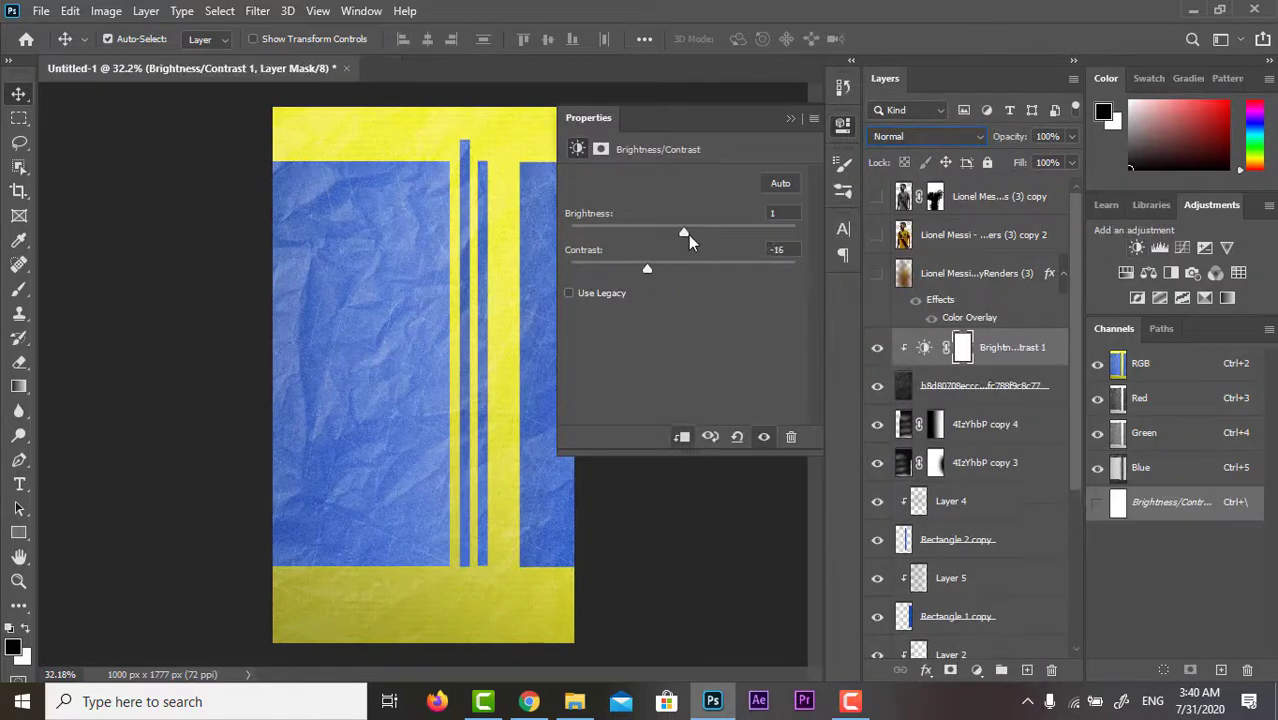
mouse_move(688, 235)
mouse_down()
mouse_move(732, 234)
mouse_move(655, 252)
mouse_up()
click(843, 125)
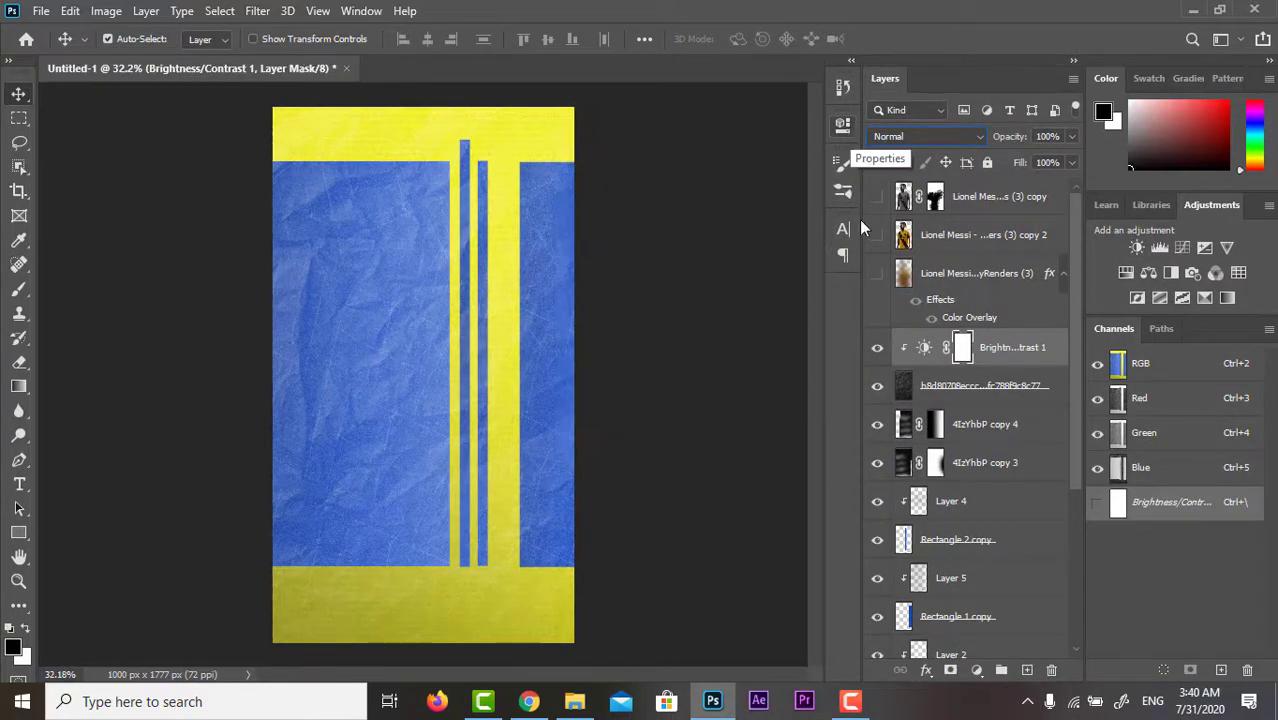
Try a second Brightness/Contrast adjustment on the newspaper-text layer, then delete it
scroll(950, 400, down, 5)
click(960, 600)
click(980, 523)
click(1137, 248)
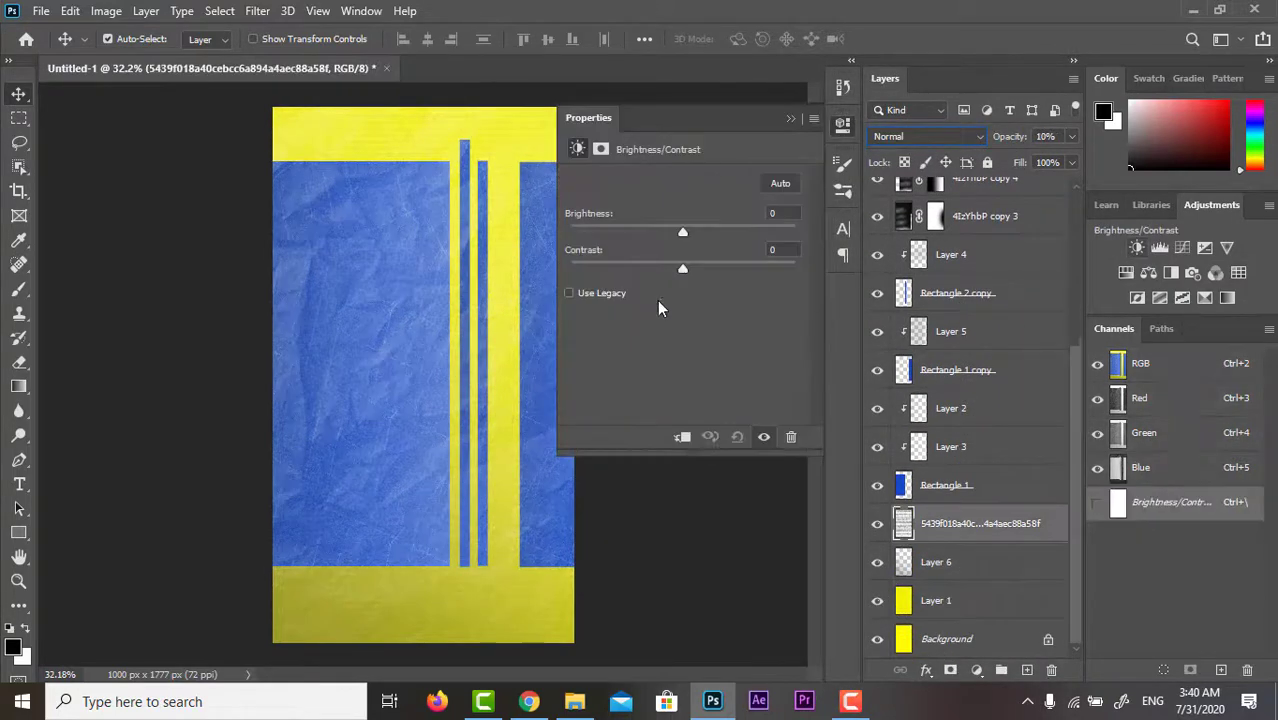
mouse_move(684, 232)
mouse_down()
mouse_move(646, 232)
mouse_move(745, 269)
mouse_move(649, 269)
mouse_move(671, 233)
mouse_up()
click(842, 128)
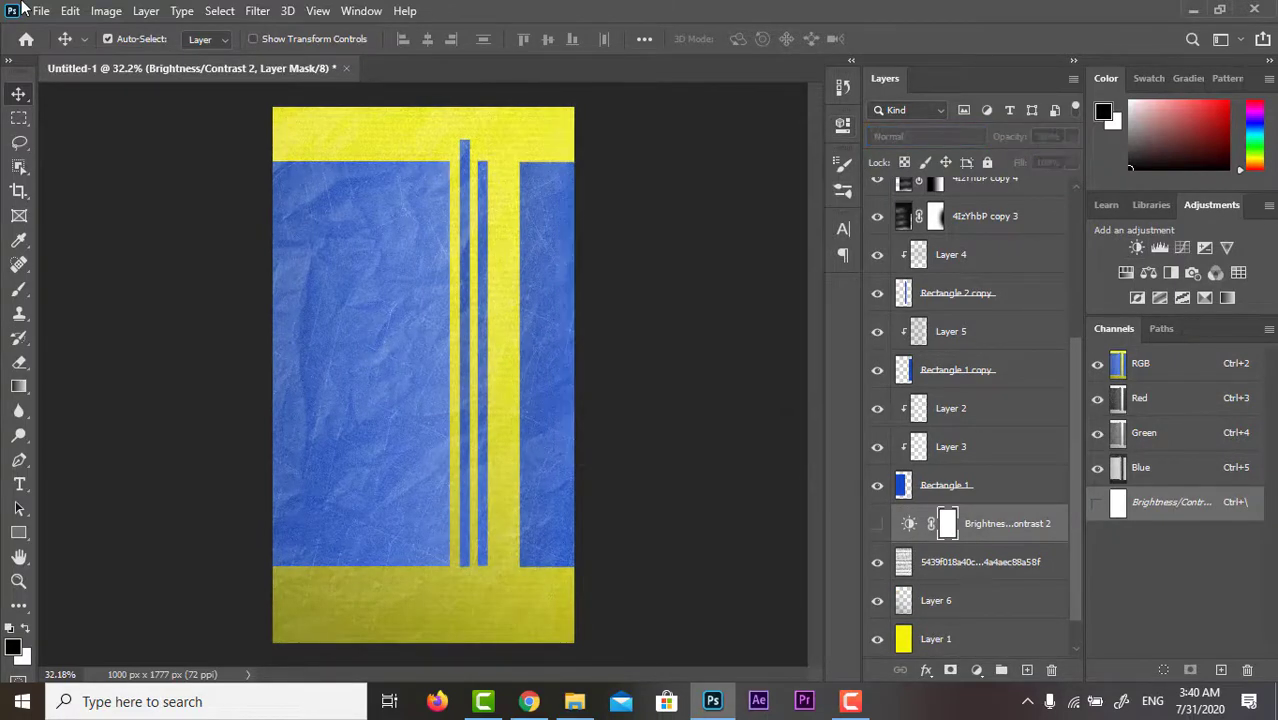
key(Delete)
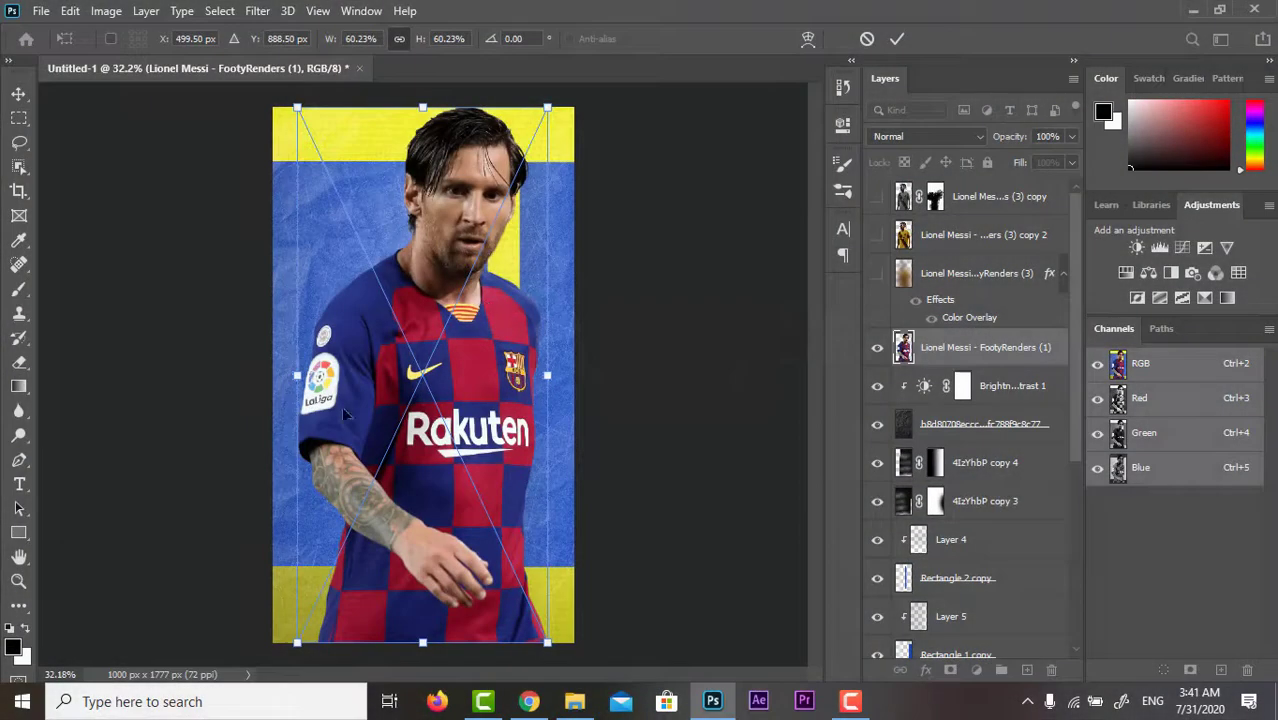
Shrink and move the Messi photo into the right panel, placing it beneath Rectangle 2 copy
drag(487, 308, 600, 308)
drag(661, 108, 643, 161)
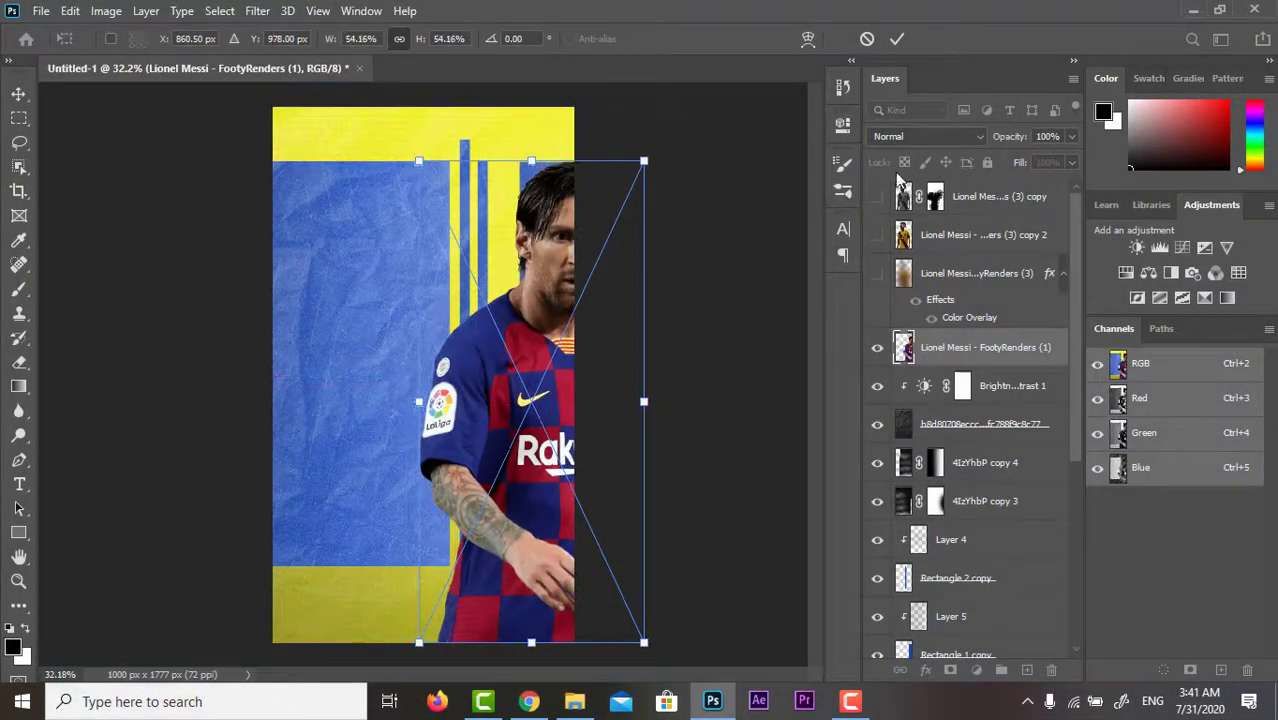
key(Return)
drag(955, 347, 975, 525)
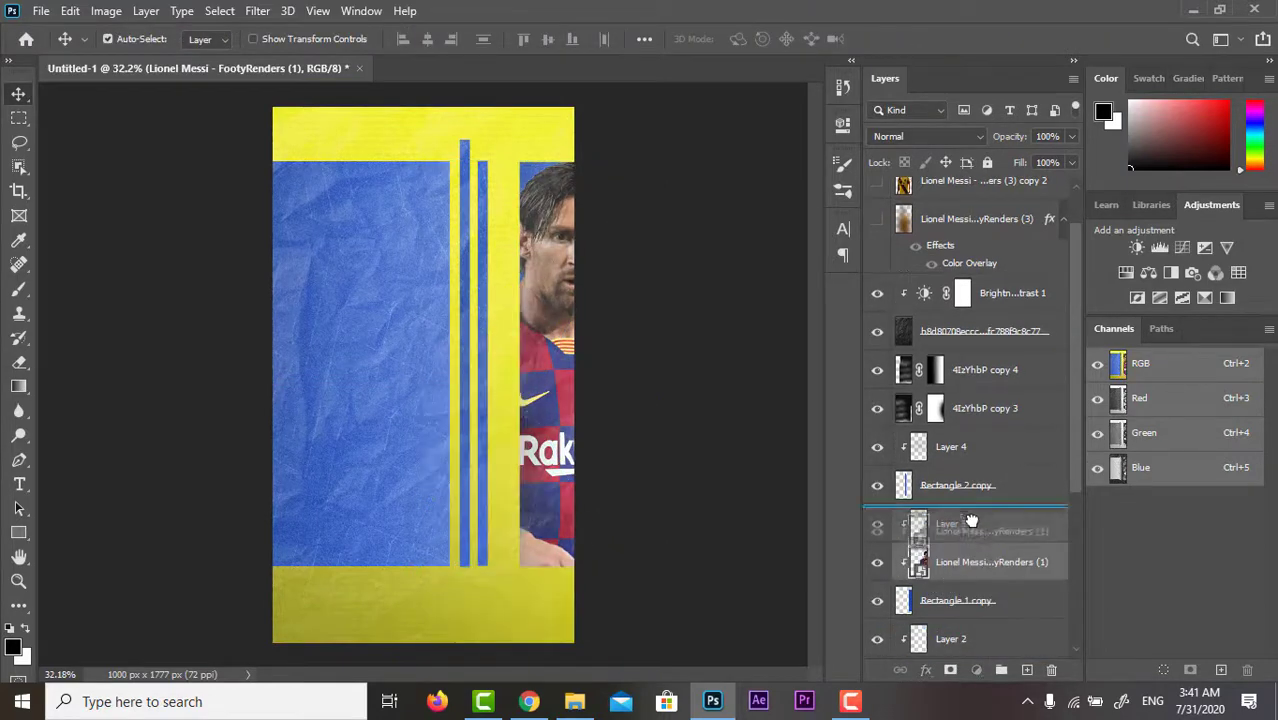
Desaturate the Messi photo and set its blend mode, comparing Exclusion with Difference
click(106, 11)
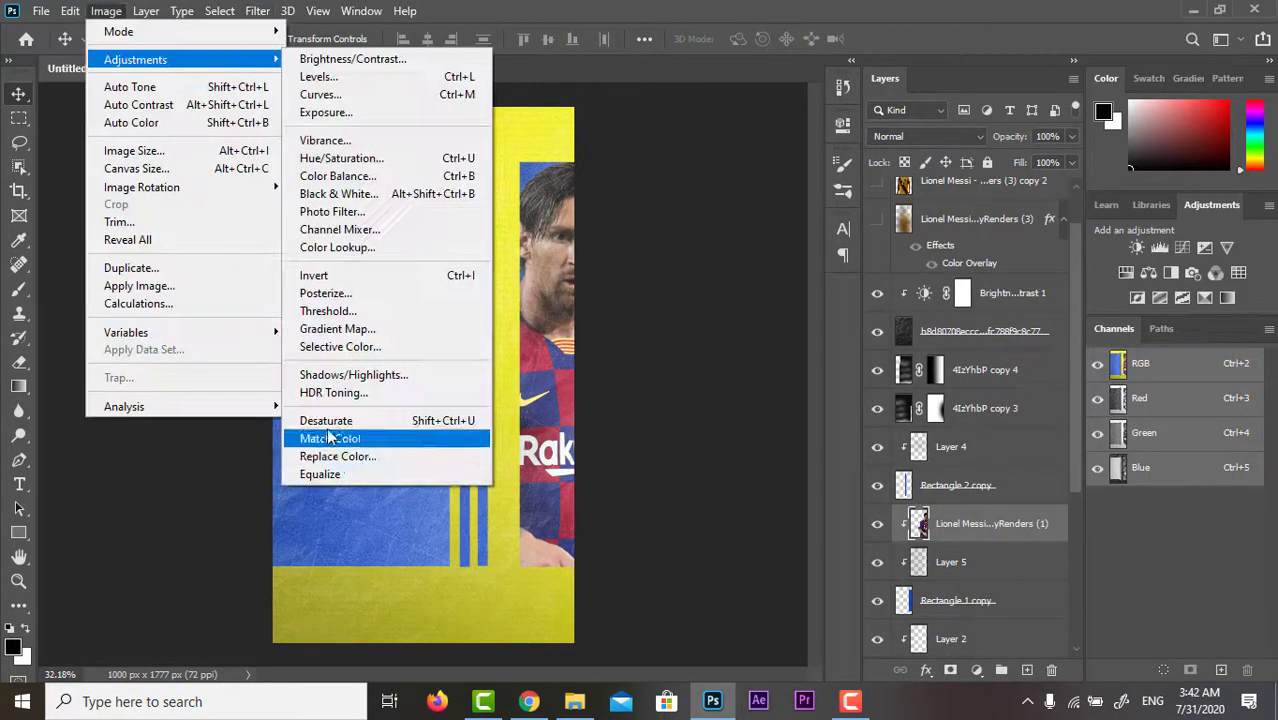
click(330, 479)
click(925, 136)
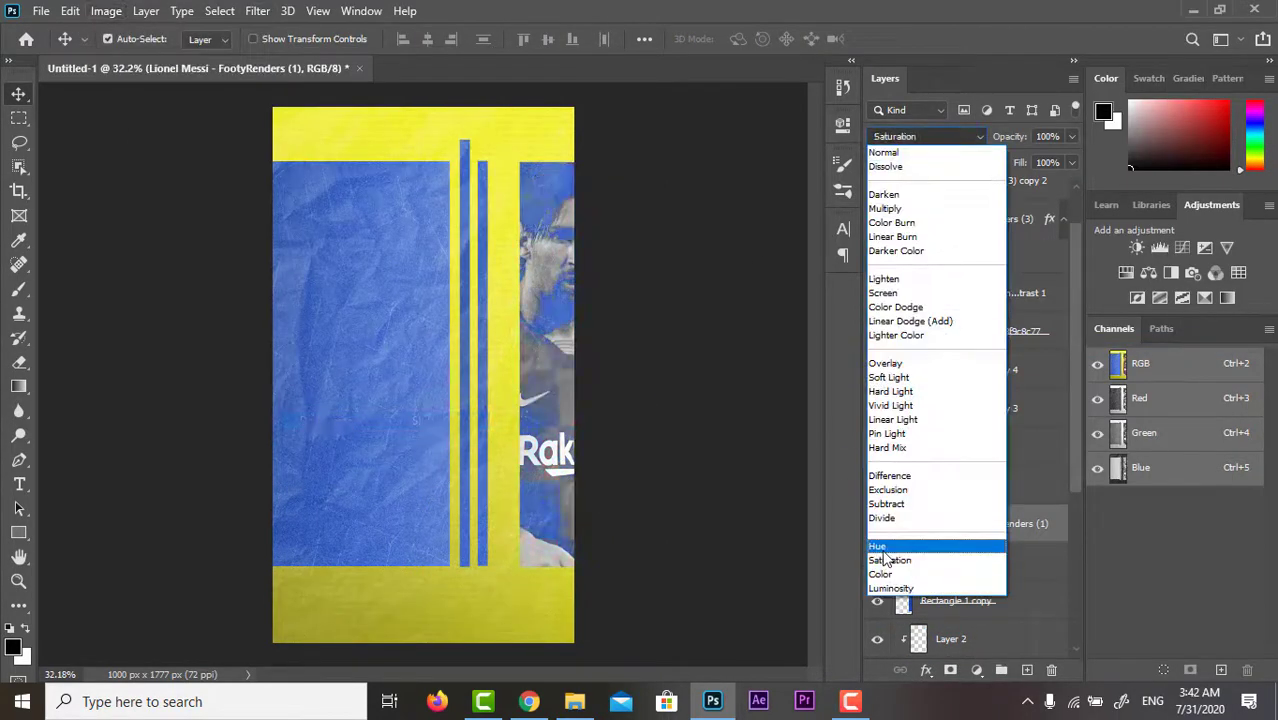
click(887, 490)
click(917, 137)
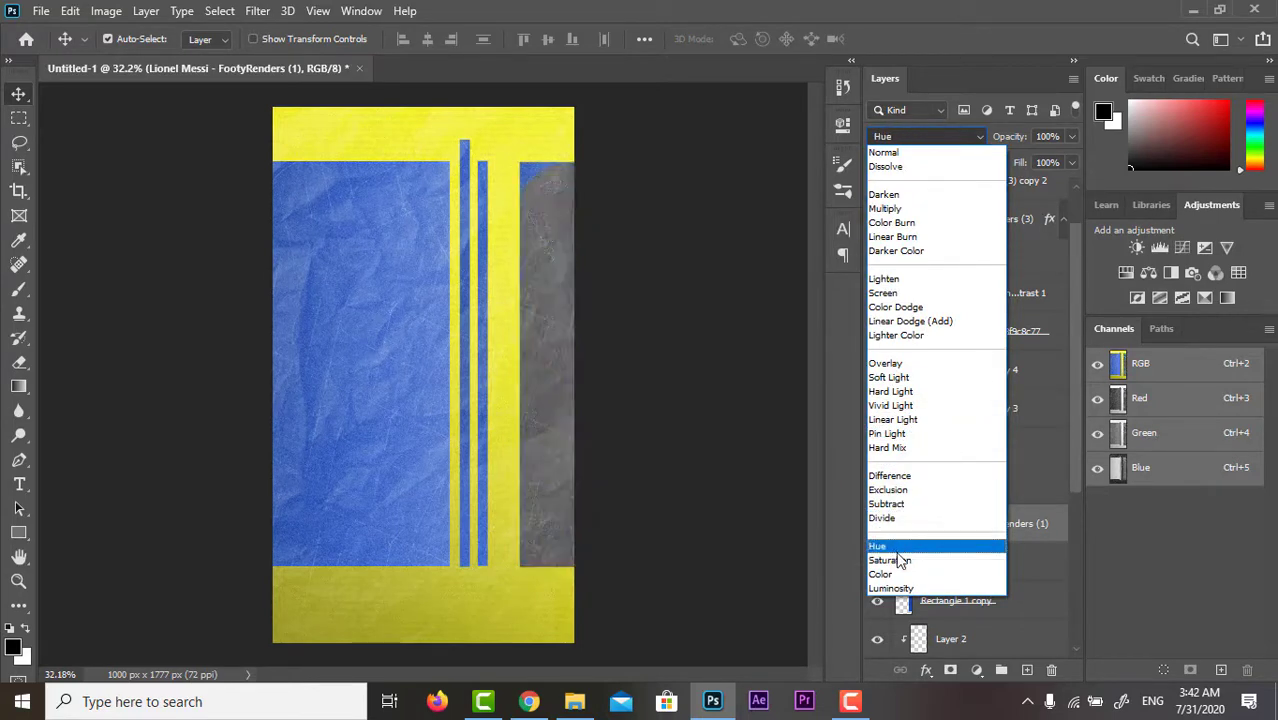
click(889, 477)
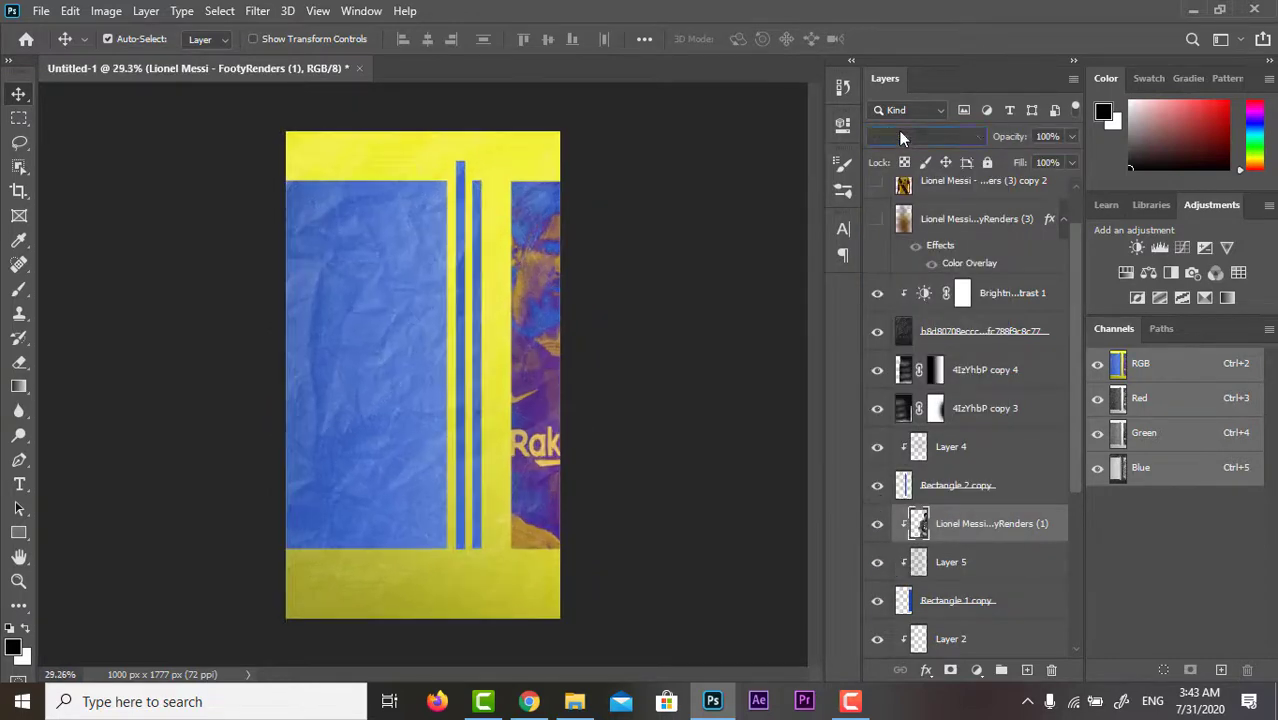
click(898, 130)
click(879, 135)
Add a layer mask to the Lionel Messi - FootyRenders (1) layer and switch to the Brush
click(707, 215)
scroll(400, 330, up, 1)
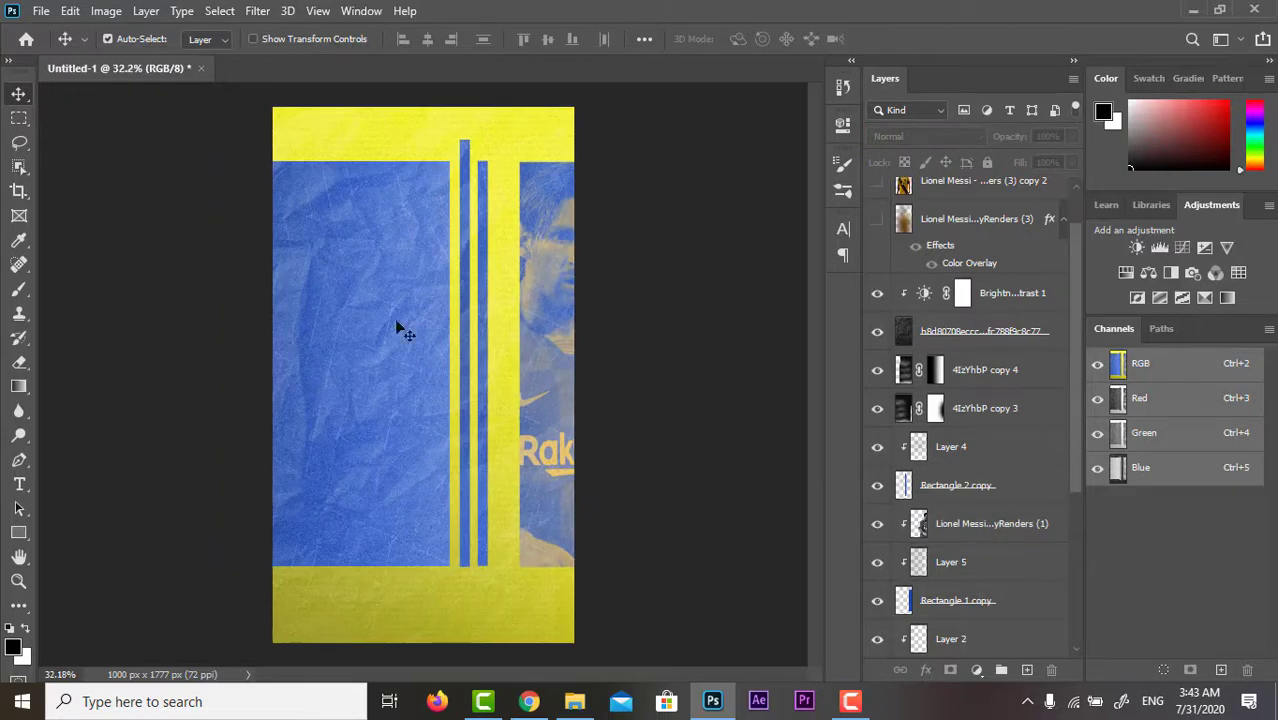
click(957, 523)
click(950, 670)
key(b)
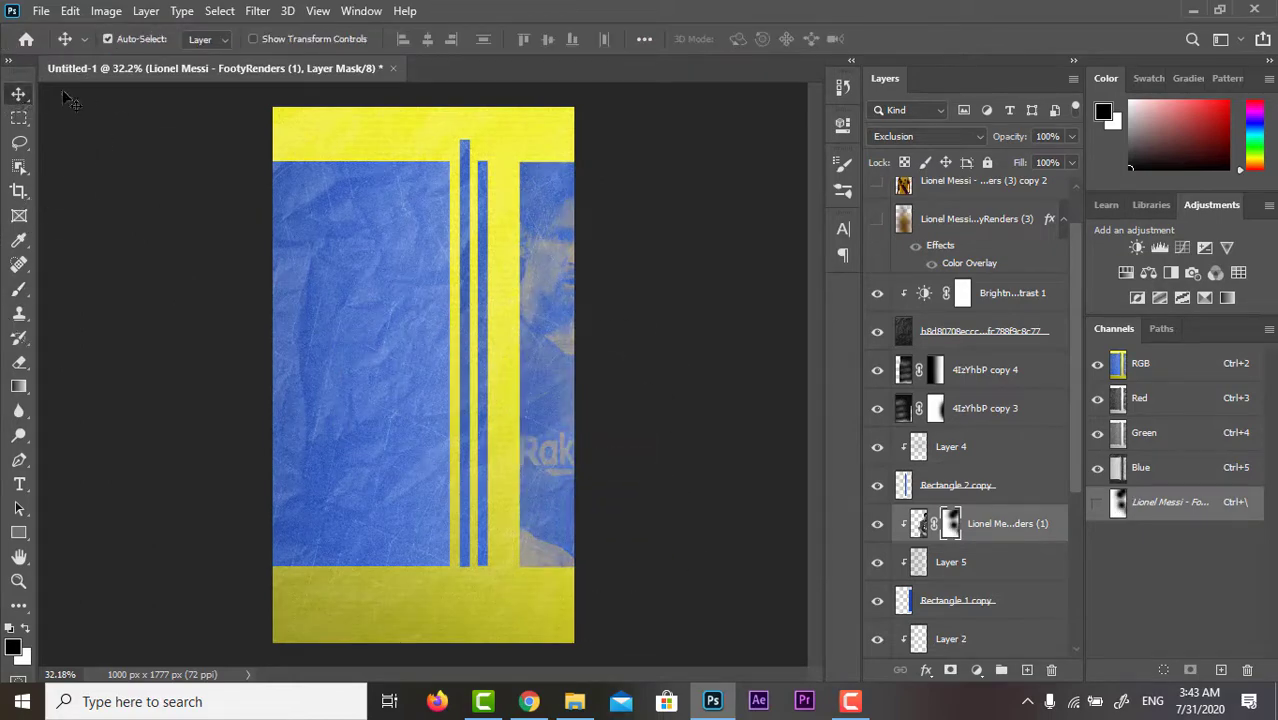
scroll(940, 264, up, 1)
click(1064, 347)
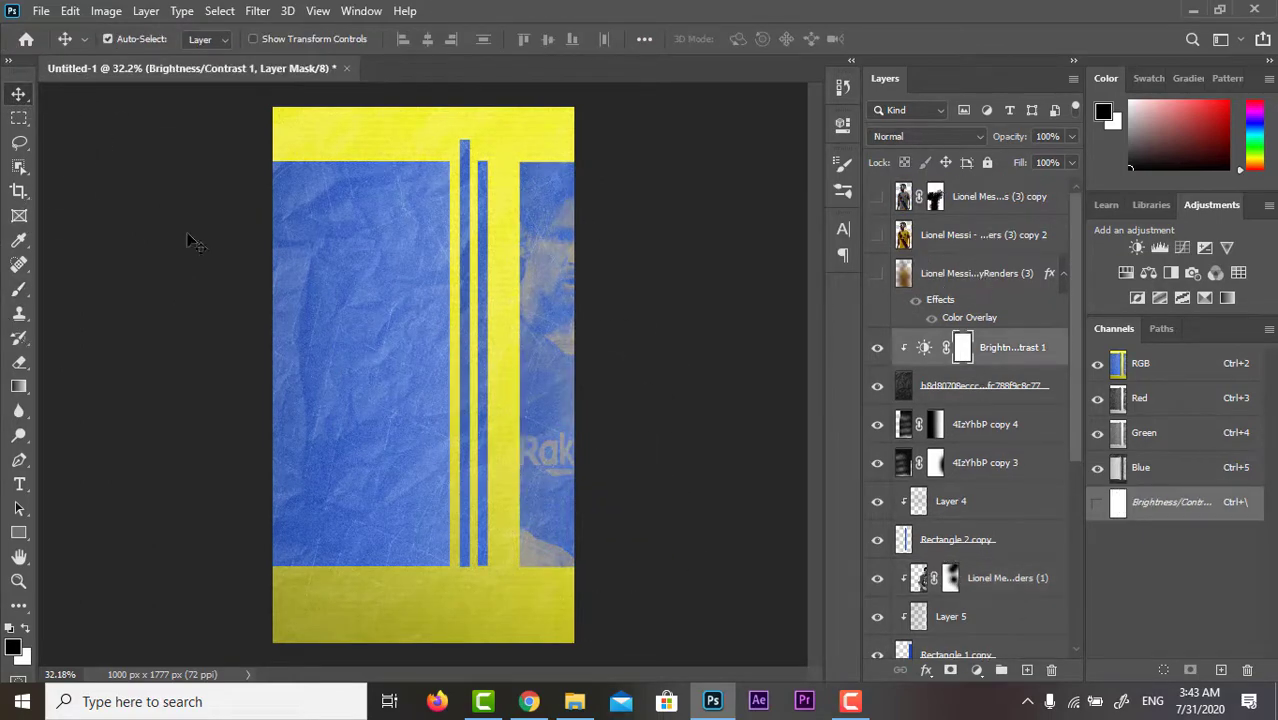
Scale the starry 33A79YV texture to fill the canvas, blend it with Screen, and rasterize it
click(41, 10)
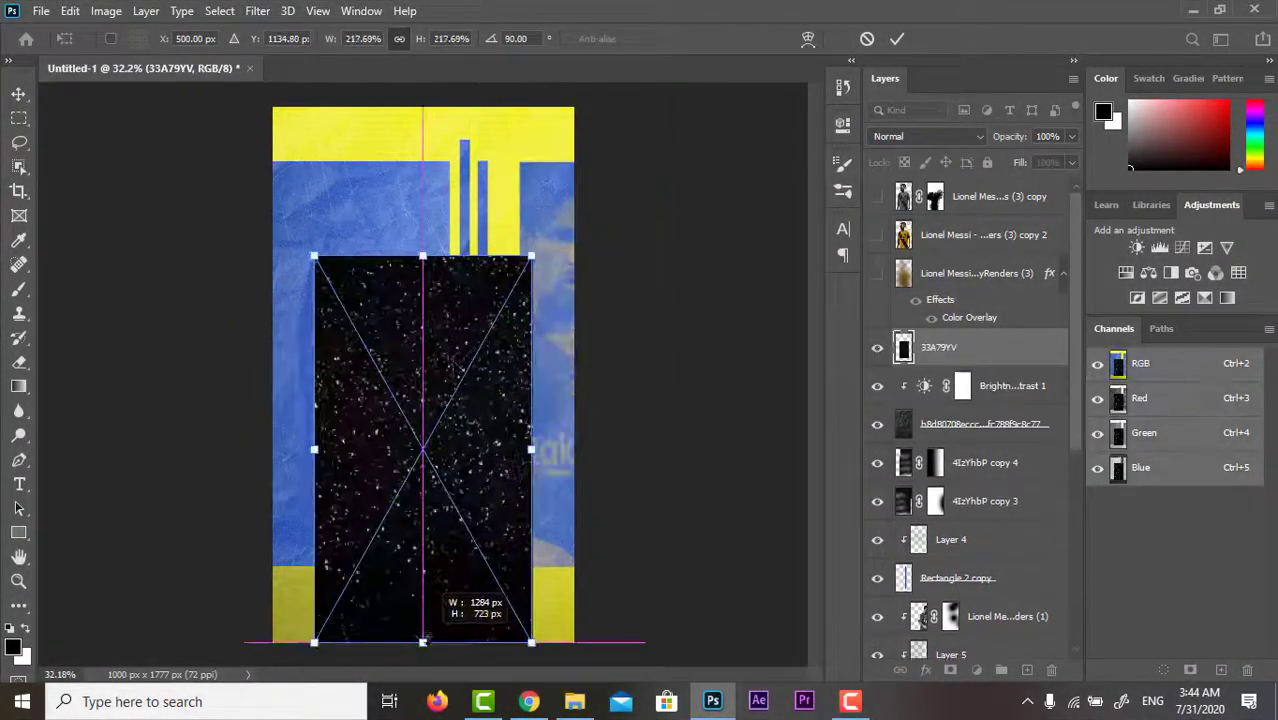
drag(416, 222, 428, 110)
key(Return)
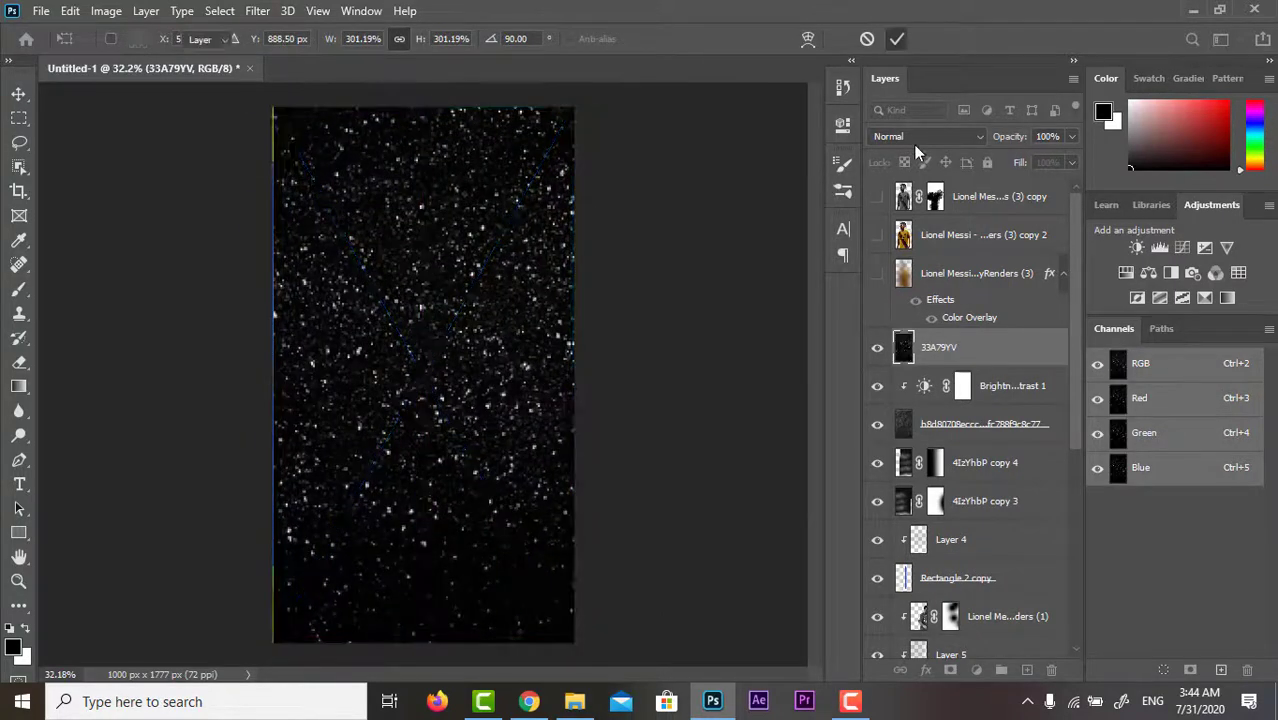
click(928, 136)
click(900, 212)
right_click(993, 346)
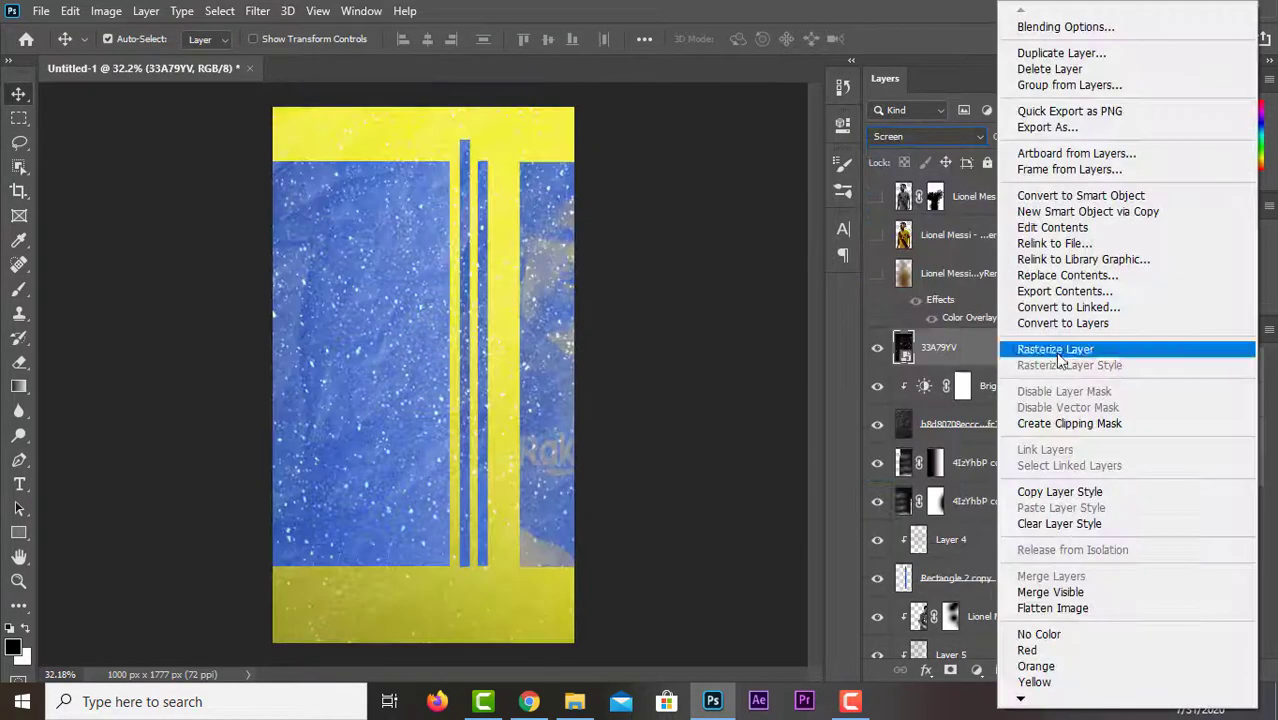
click(1020, 348)
Add Brightness/Contrast adjustments over the stars, lowering one's brightness to -47
click(1134, 248)
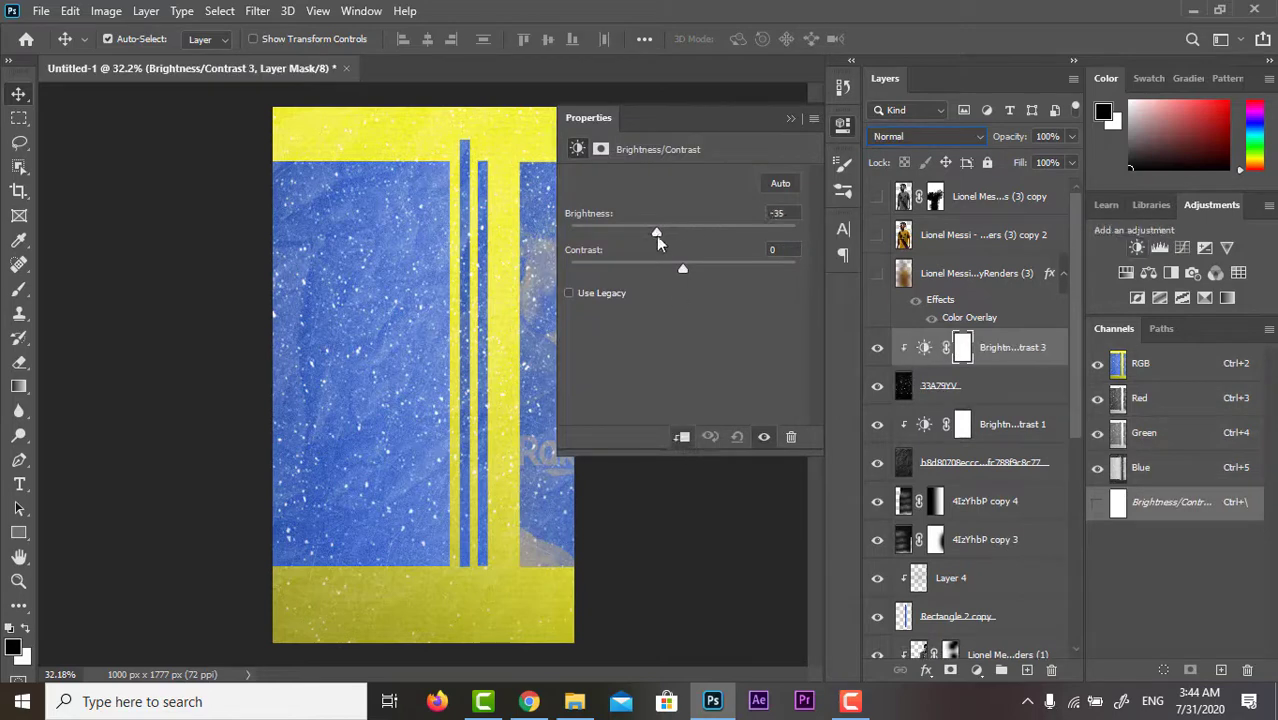
drag(656, 235, 738, 248)
click(963, 305)
click(1007, 205)
click(257, 11)
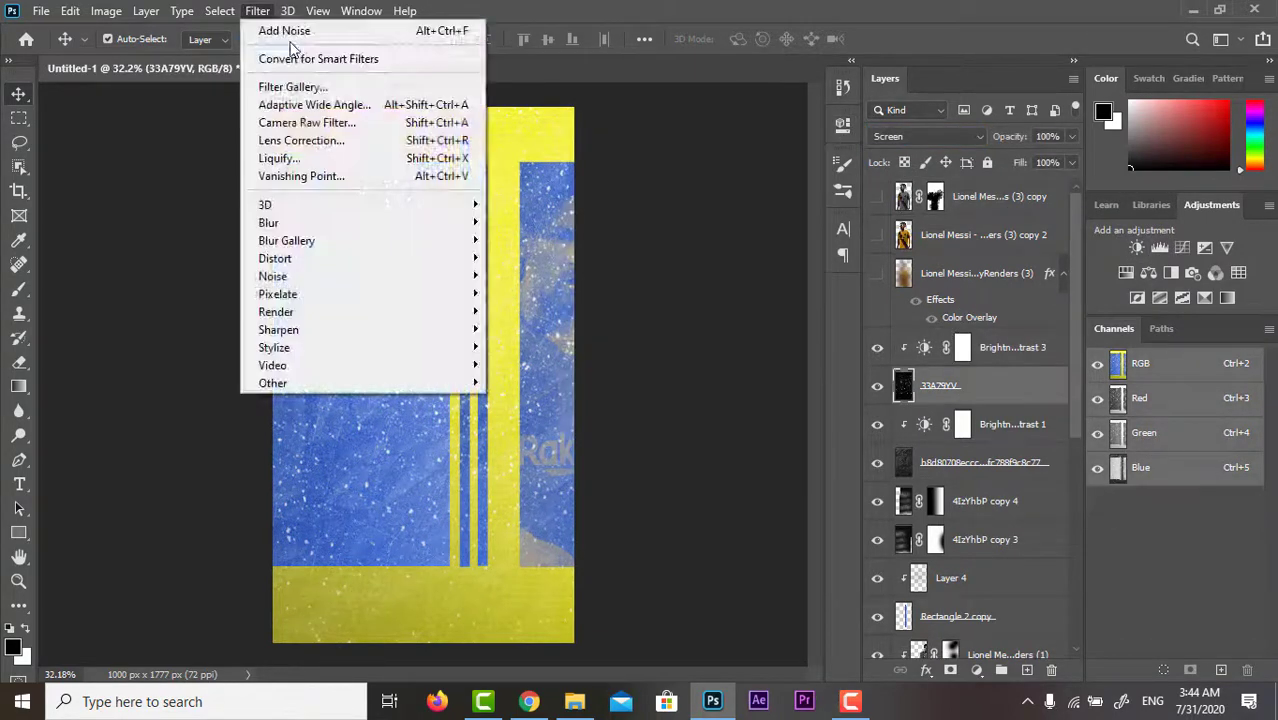
key(Escape)
click(1136, 247)
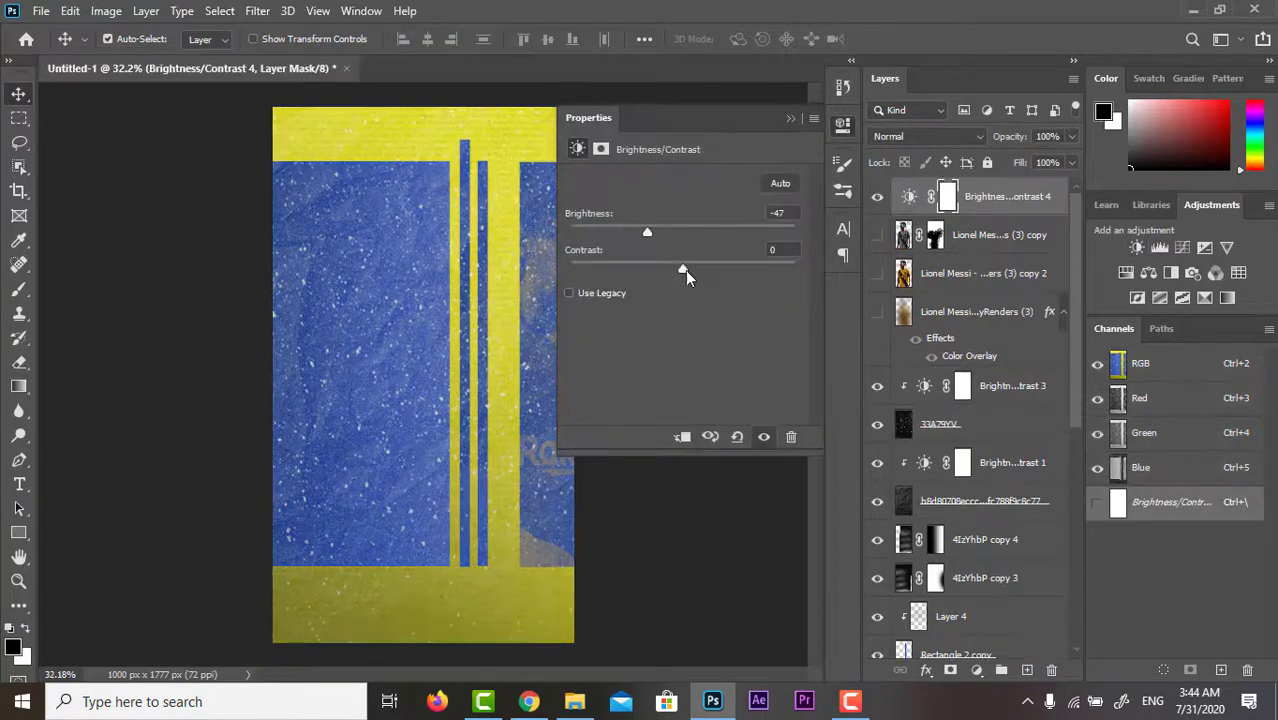
drag(683, 268, 712, 268)
Move the three Lionel Messi layers above the new adjustment and hide them
click(1000, 235)
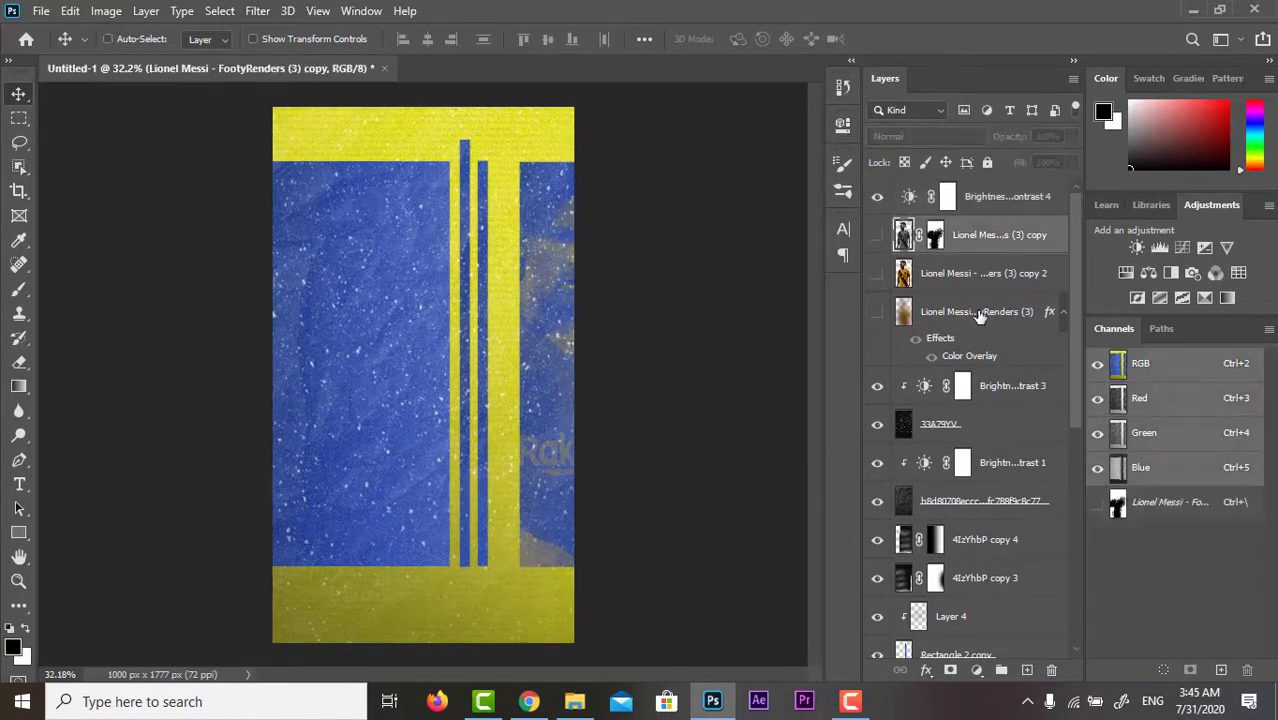
shift+click(976, 311)
drag(976, 311, 1000, 185)
click(877, 200)
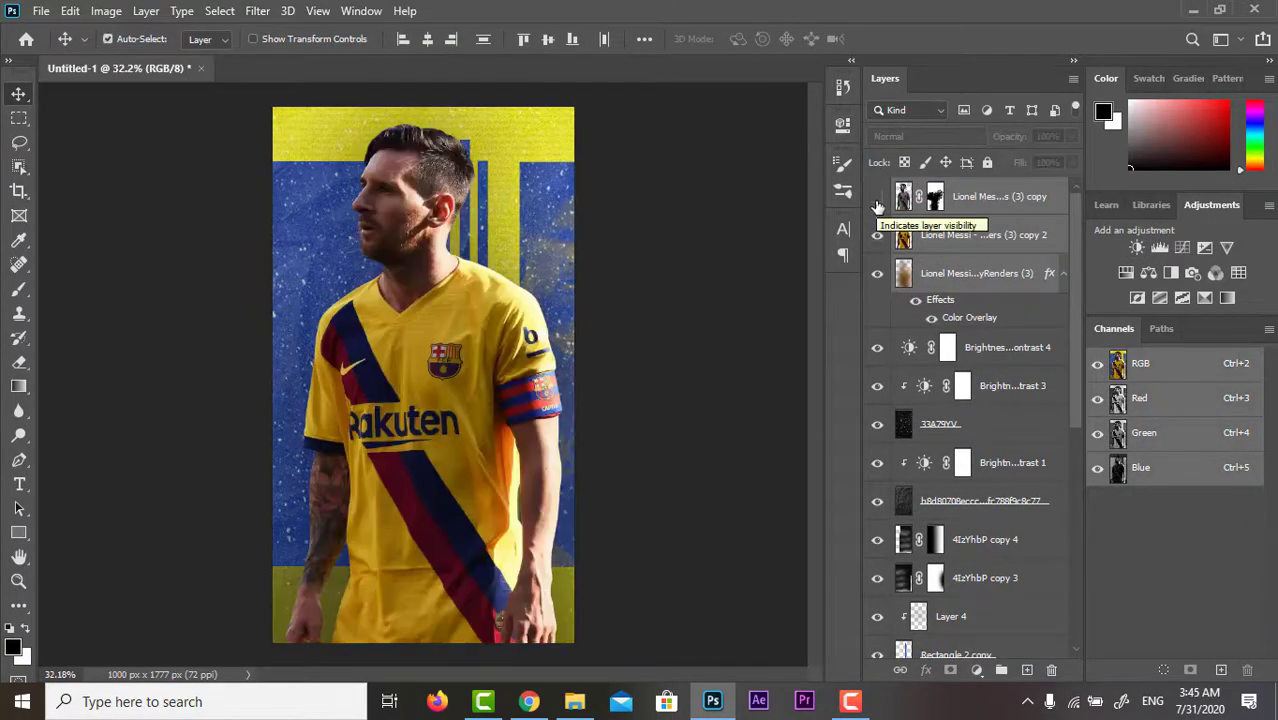
drag(877, 197, 877, 273)
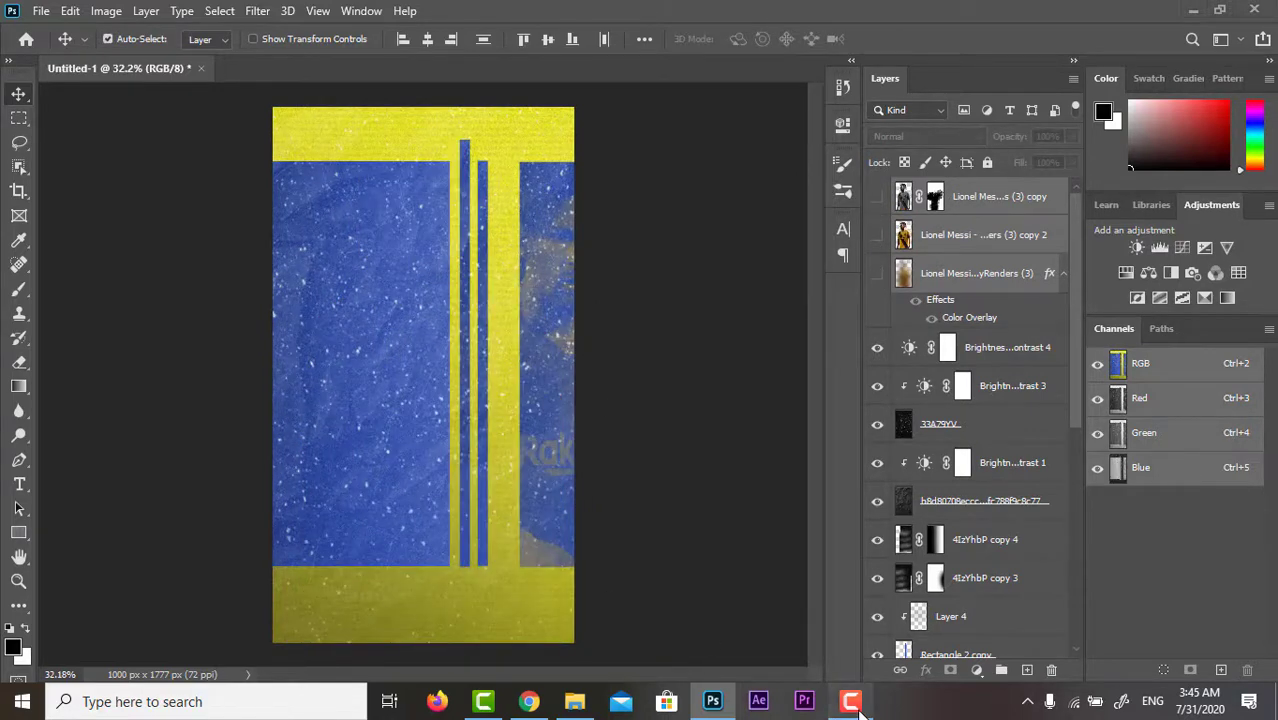
scroll(960, 380, down, 3)
scroll(968, 386, down, 4)
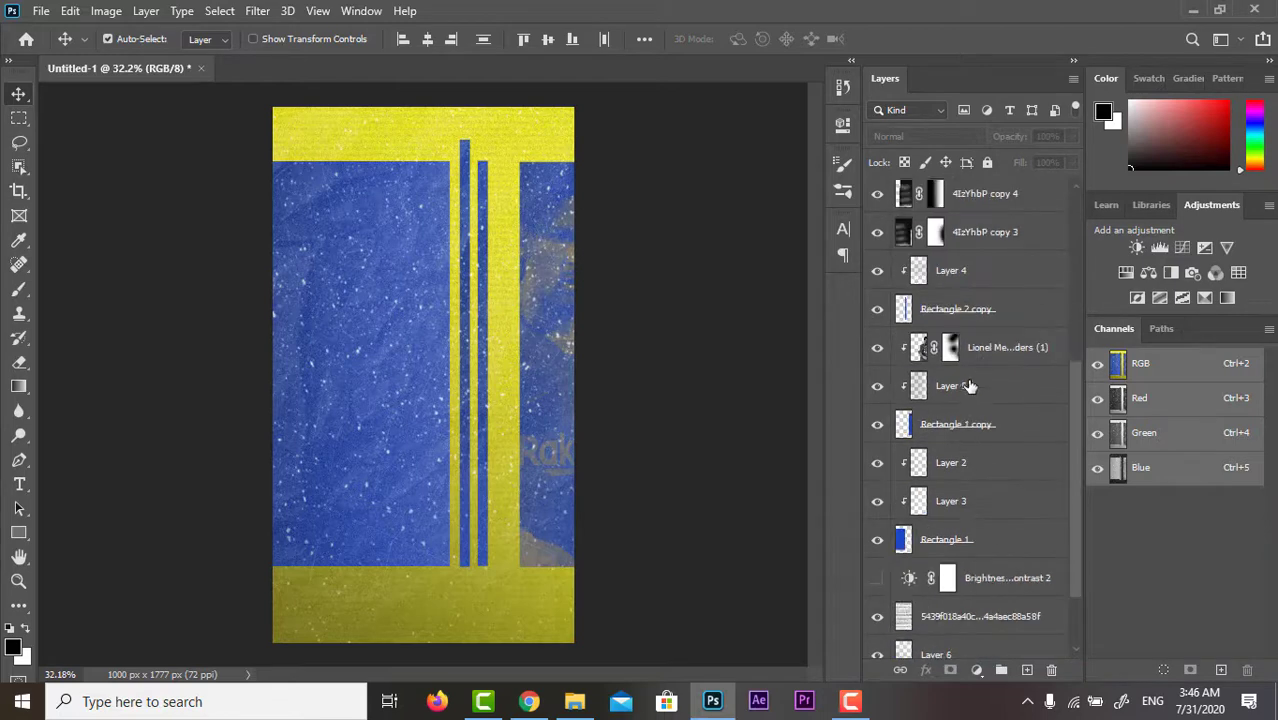
Stretch Layer 4 through Rectangle 1 wider to the right and hide the light texture layer
click(960, 271)
shift+click(961, 539)
key(ctrl+t)
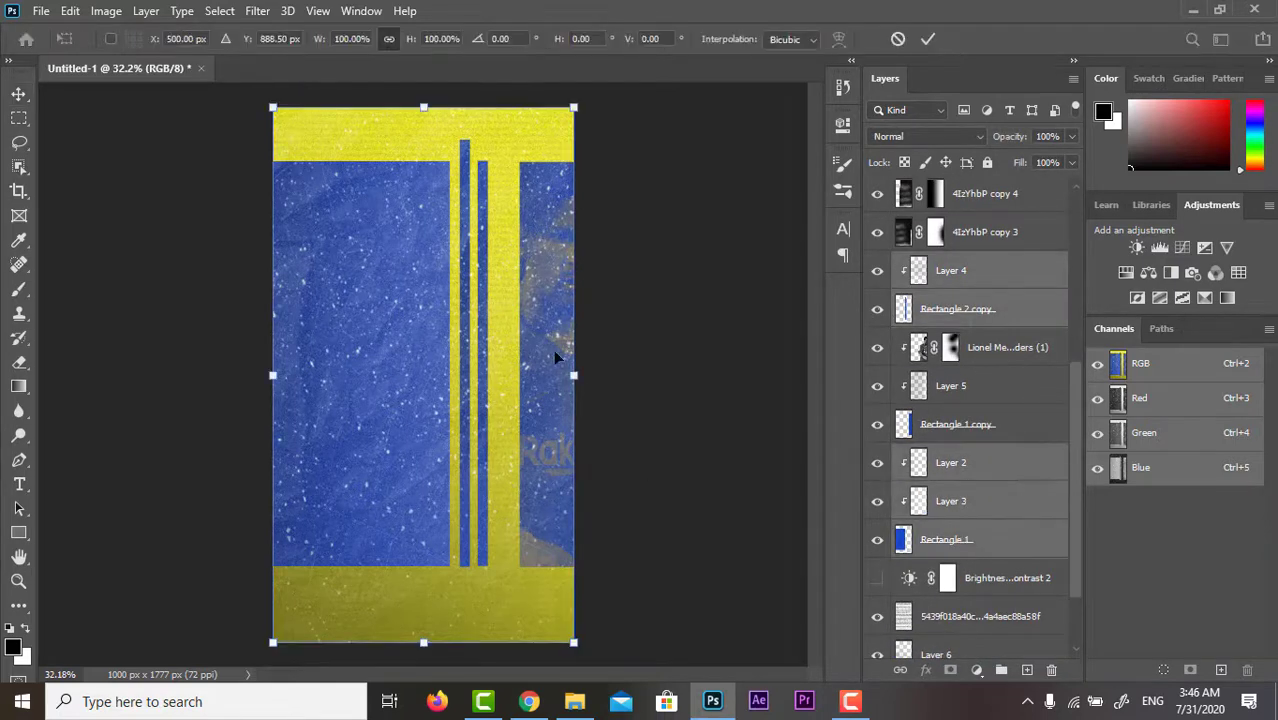
drag(574, 375, 600, 375)
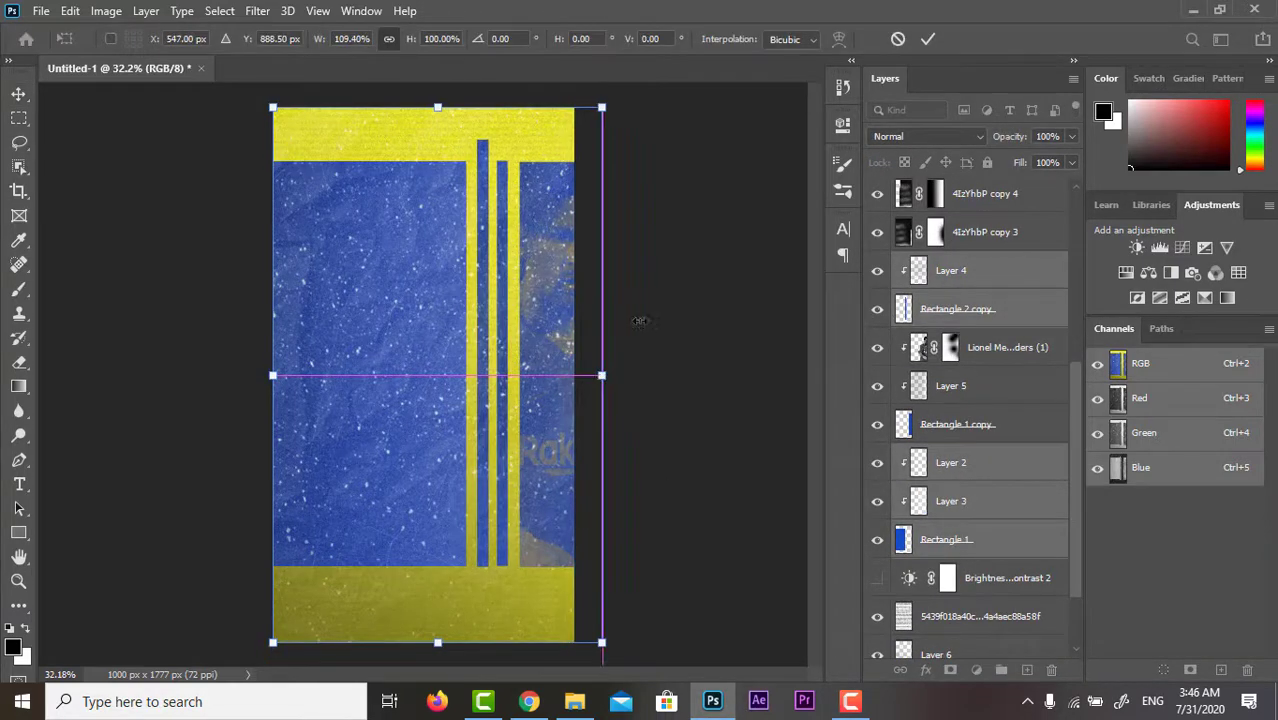
click(931, 36)
scroll(903, 428, up, 3)
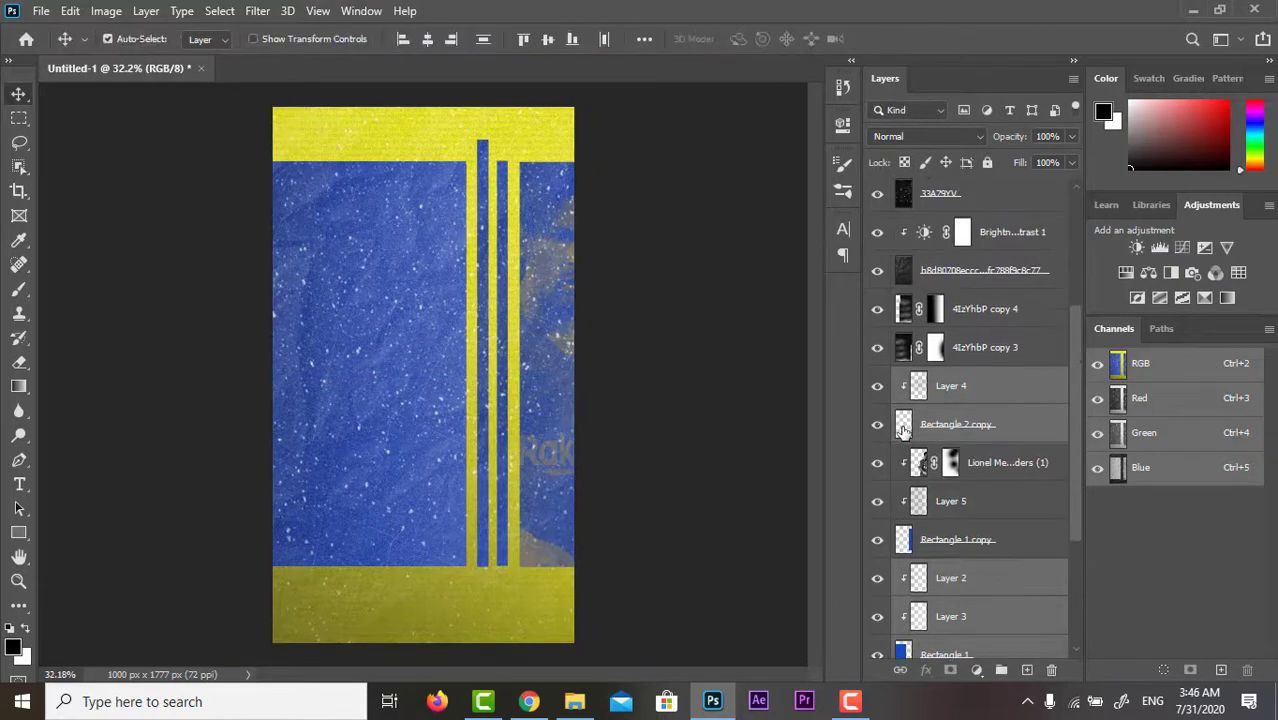
click(880, 271)
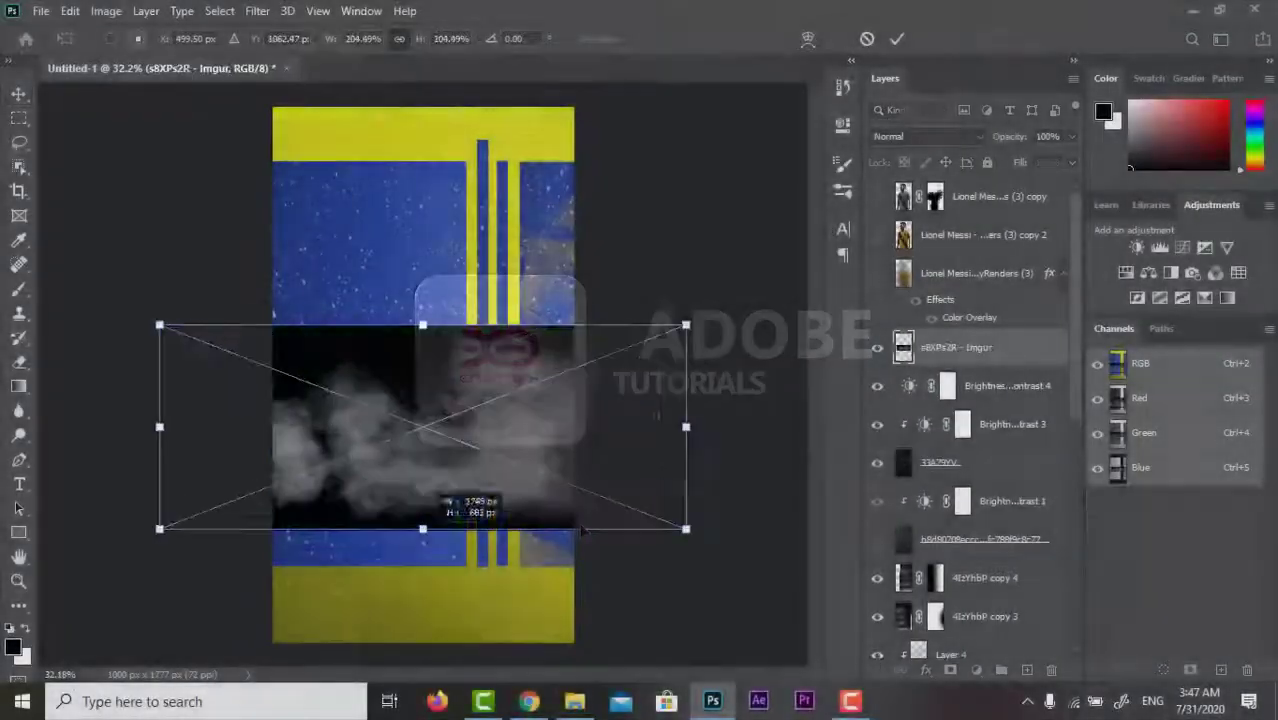
Stretch the smoke image over the poster bottom and blend it with Color Dodge
drag(422, 528, 422, 586)
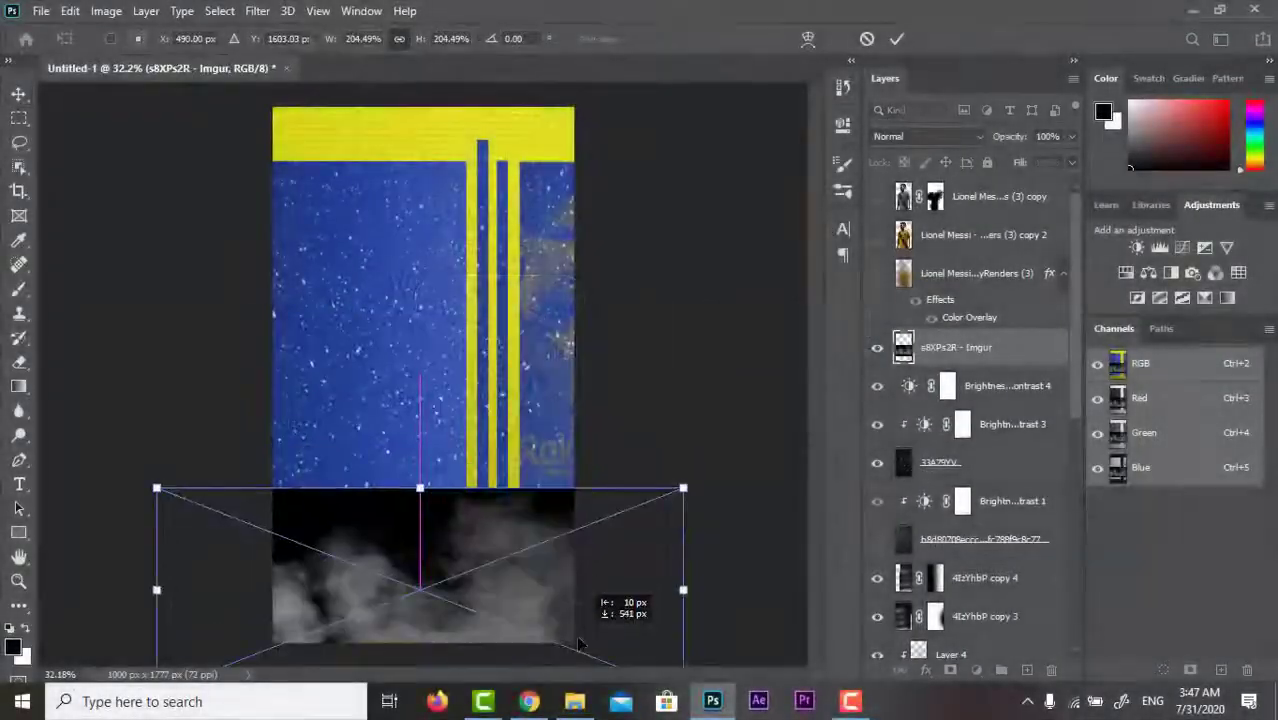
key(Return)
right_click(899, 130)
click(925, 136)
click(899, 278)
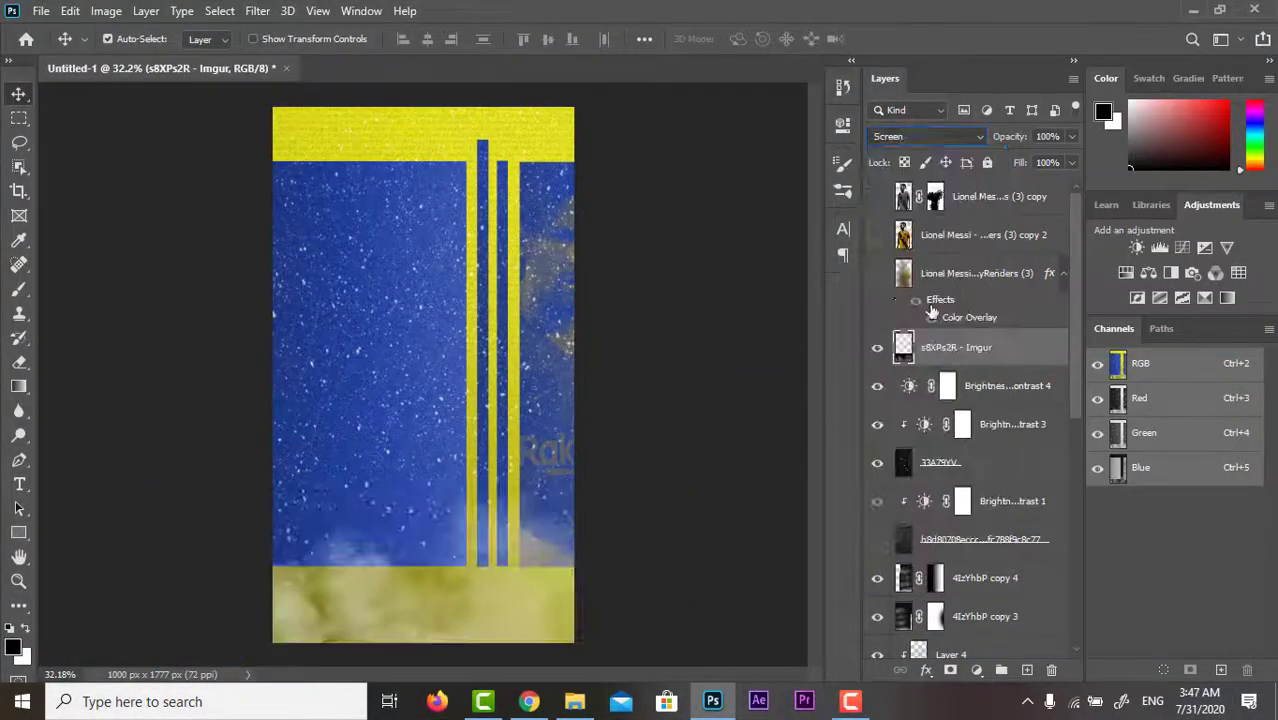
click(925, 136)
click(893, 307)
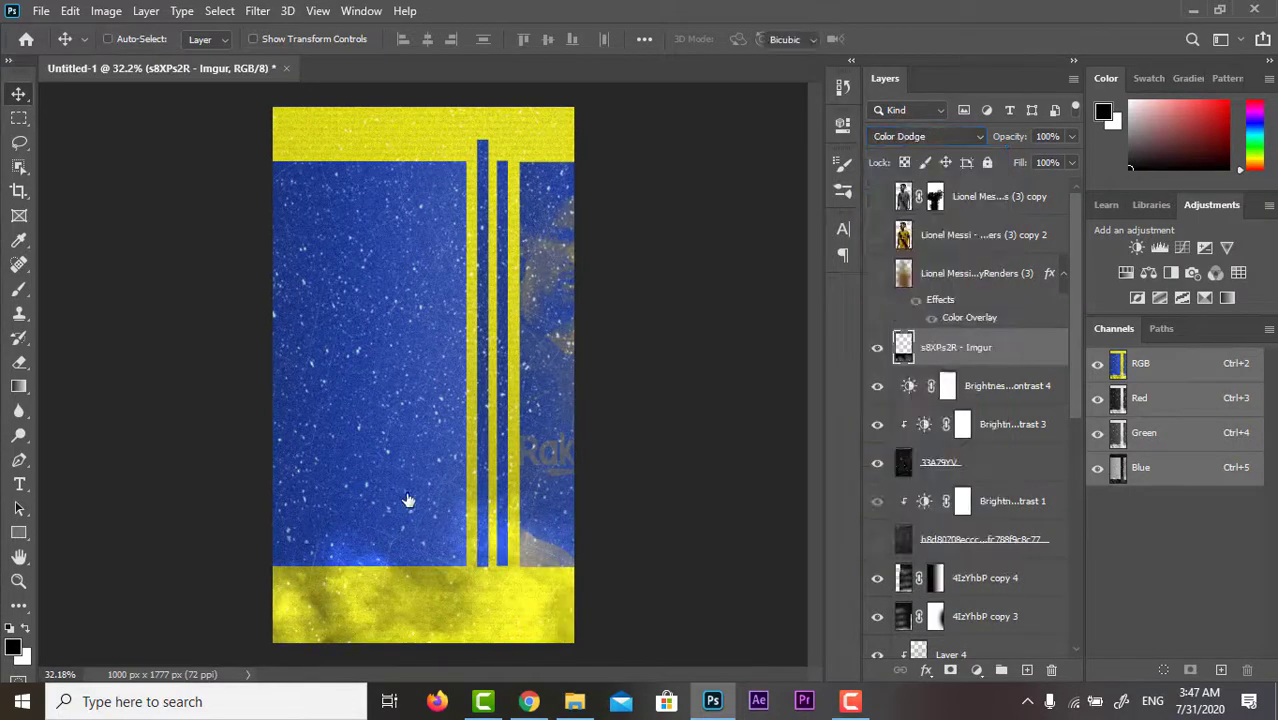
Rotate the smoke layer about -32° and lower its opacity to 71%
key(ctrl+t)
drag(422, 408, 608, 471)
click(927, 40)
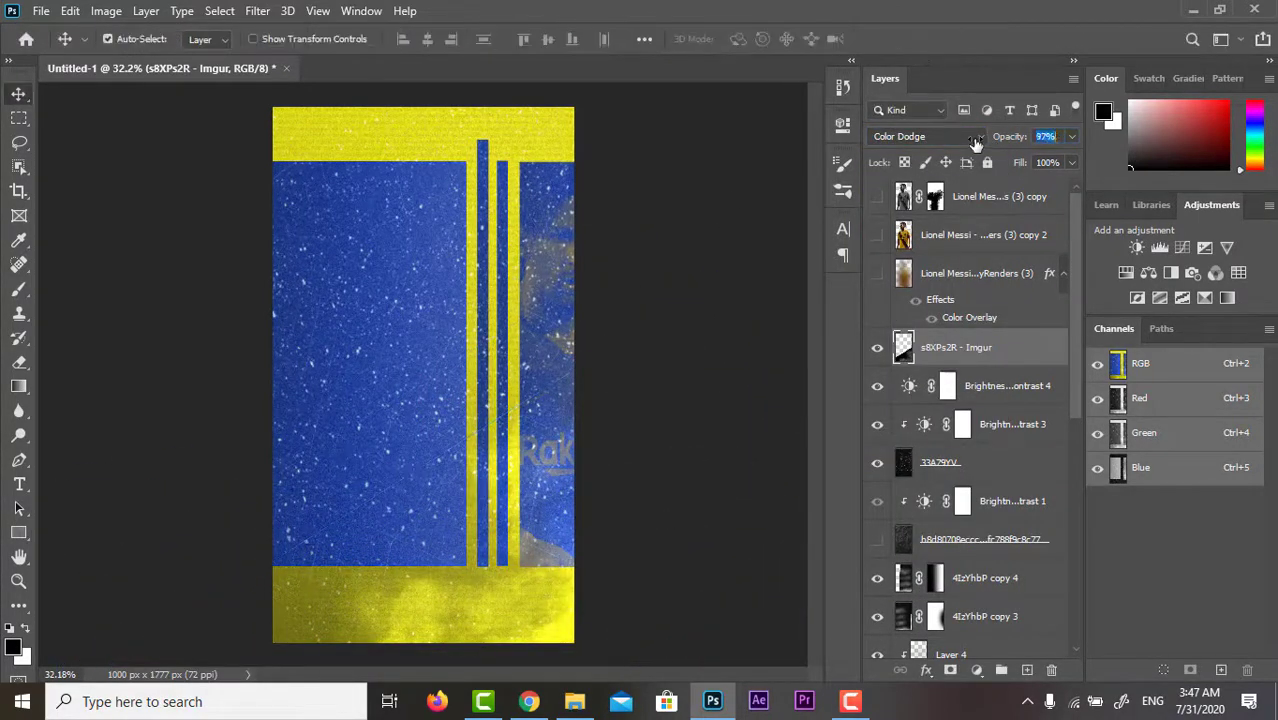
key(7)
key(1)
mouse_move(877, 196)
mouse_down()
mouse_move(879, 278)
mouse_move(881, 197)
mouse_up()
click(879, 278)
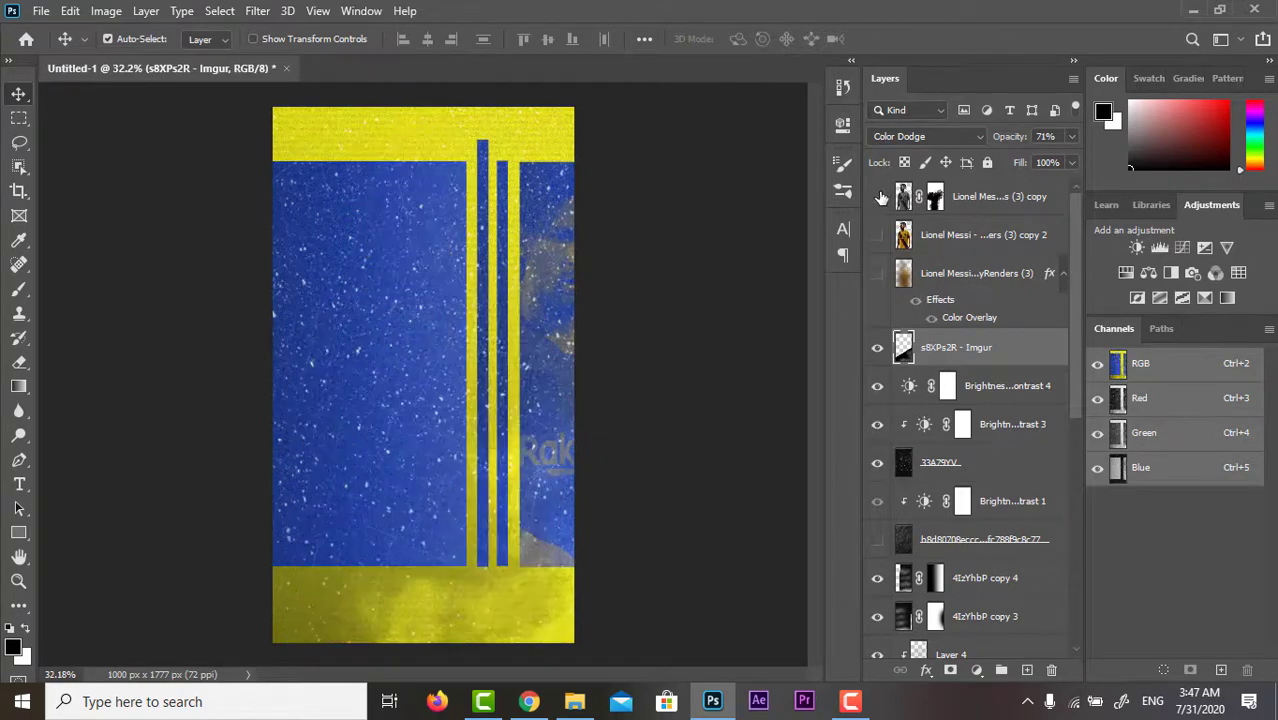
Add a new empty layer and copy the black-and-white zigzag line pattern from the browser
click(1028, 671)
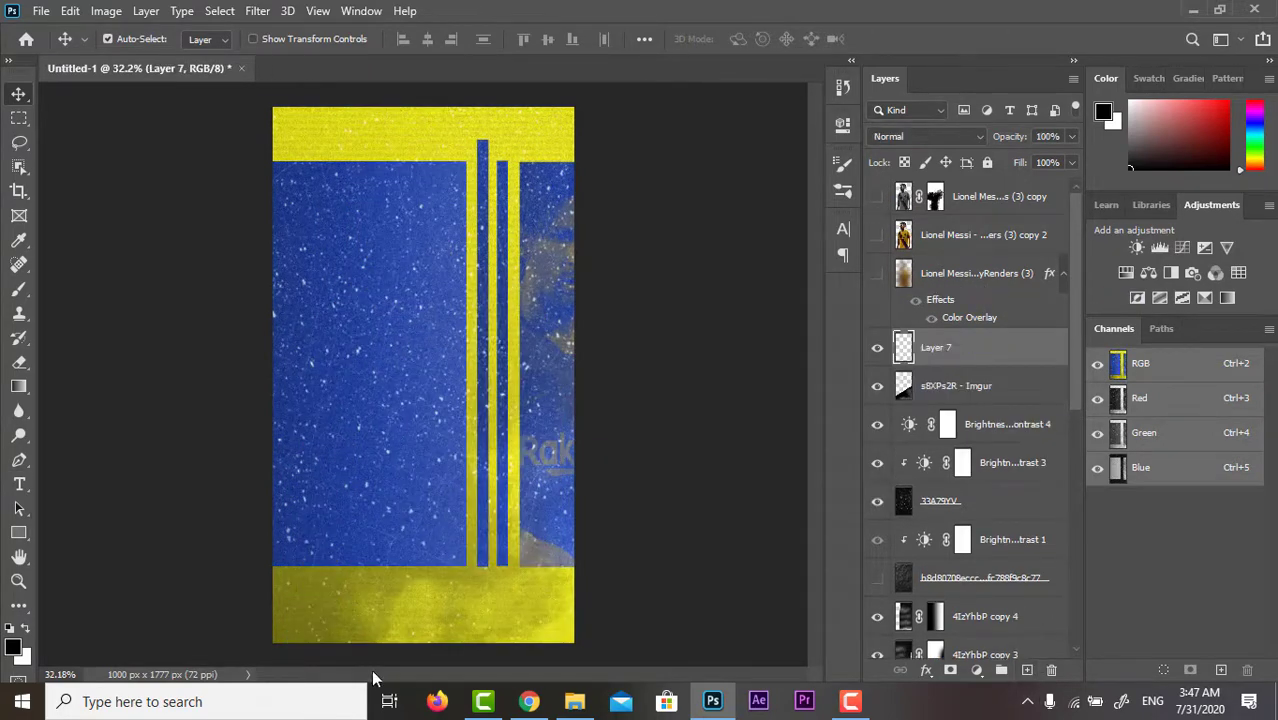
click(528, 701)
click(405, 12)
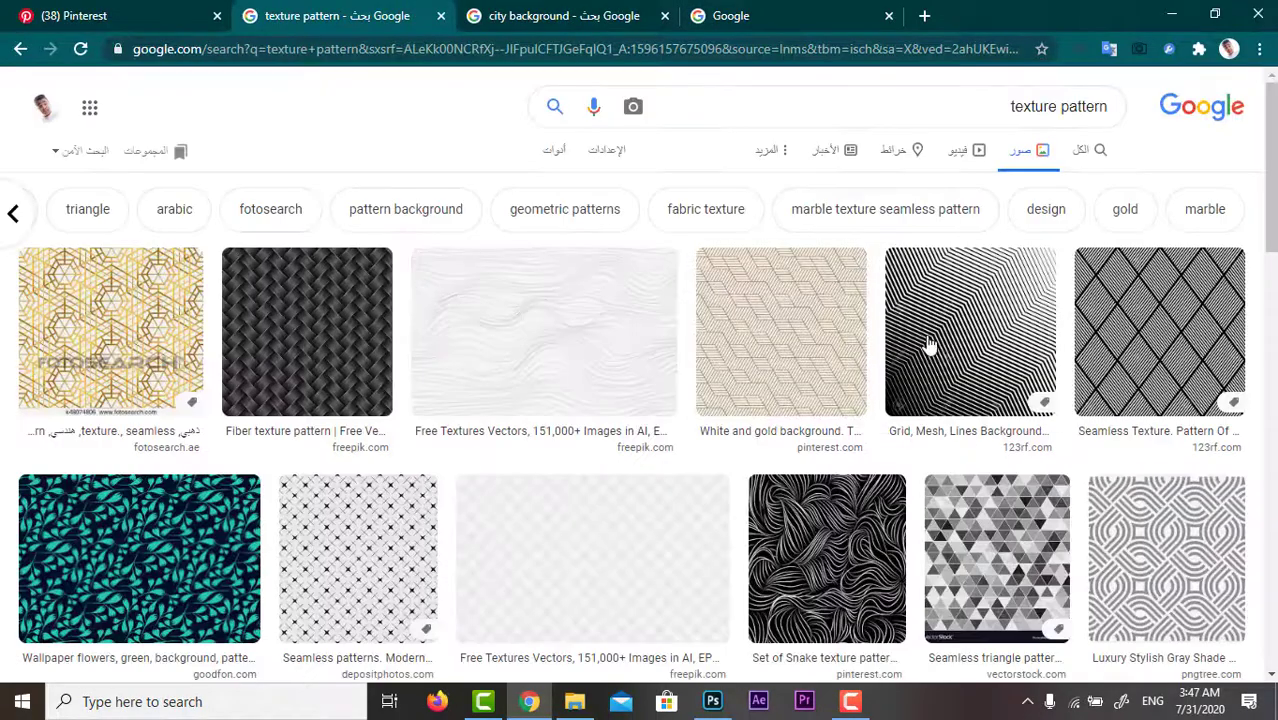
click(976, 348)
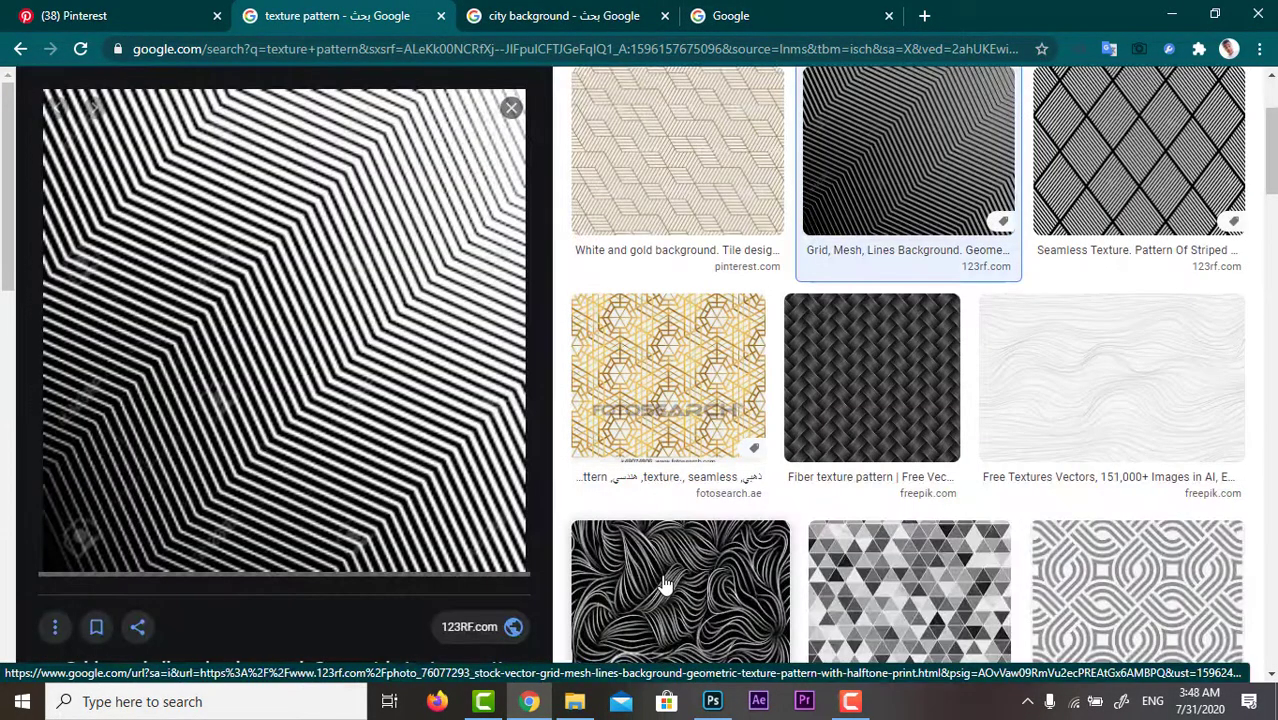
right_click(365, 230)
right_click(394, 350)
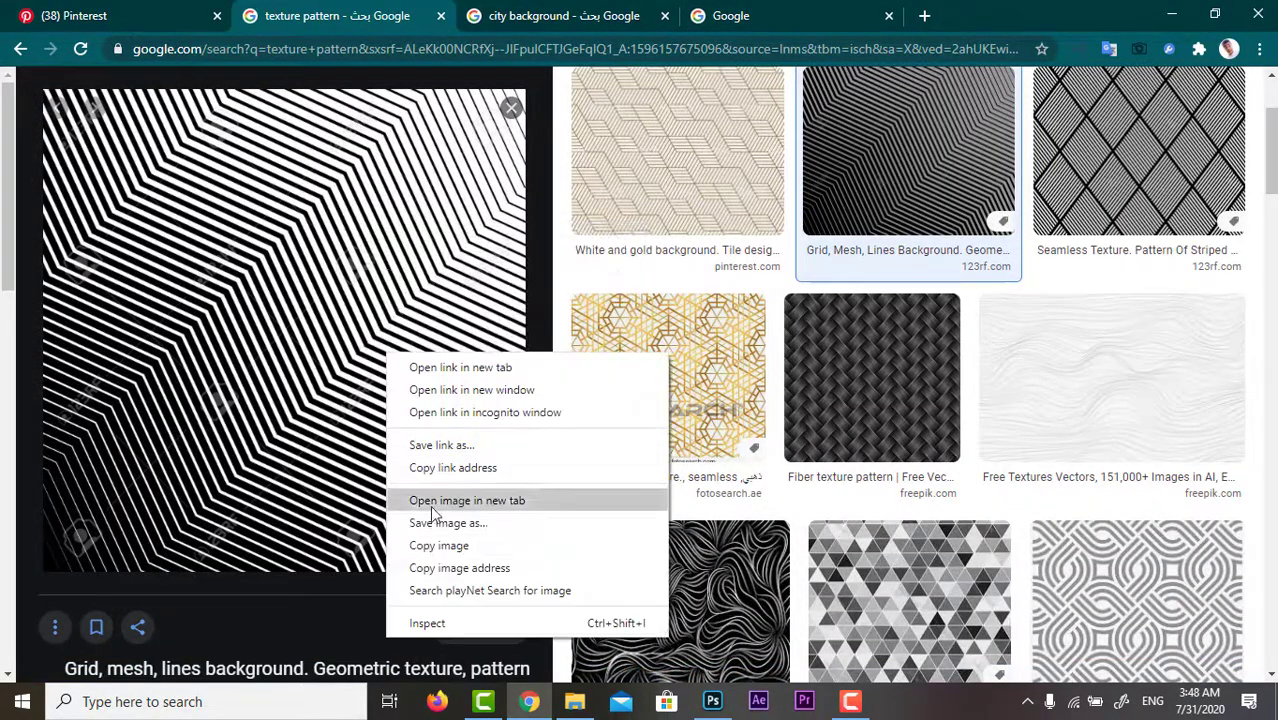
click(430, 542)
click(712, 701)
Paste the zigzag pattern, enlarge it to 148% over the poster, and blend it with Screen
key(ctrl+v)
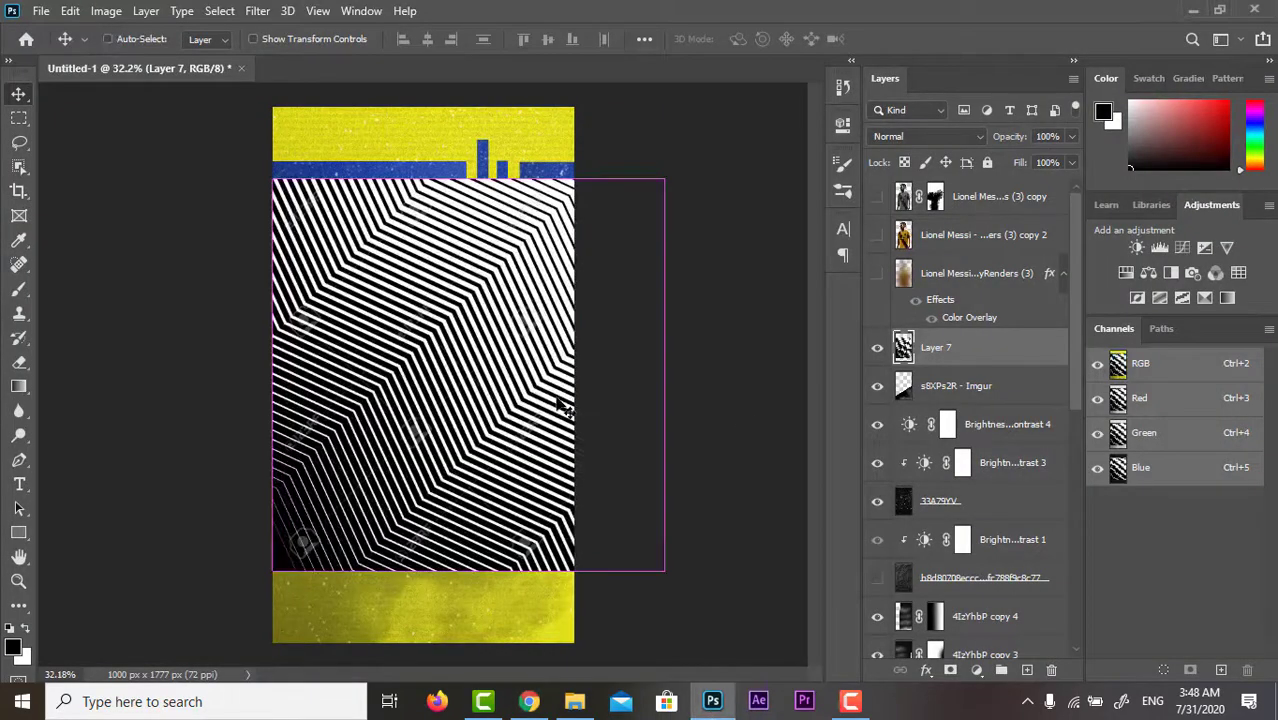
key(ctrl+t)
drag(466, 571, 468, 664)
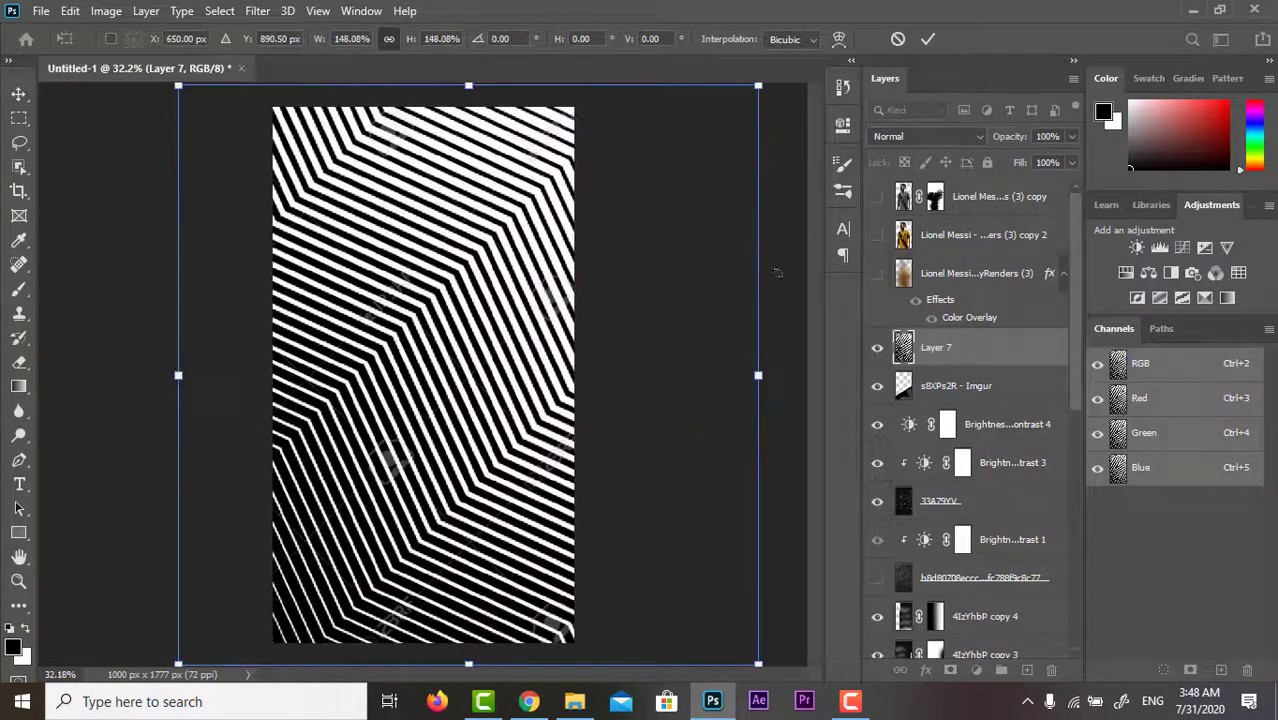
drag(466, 185, 530, 255)
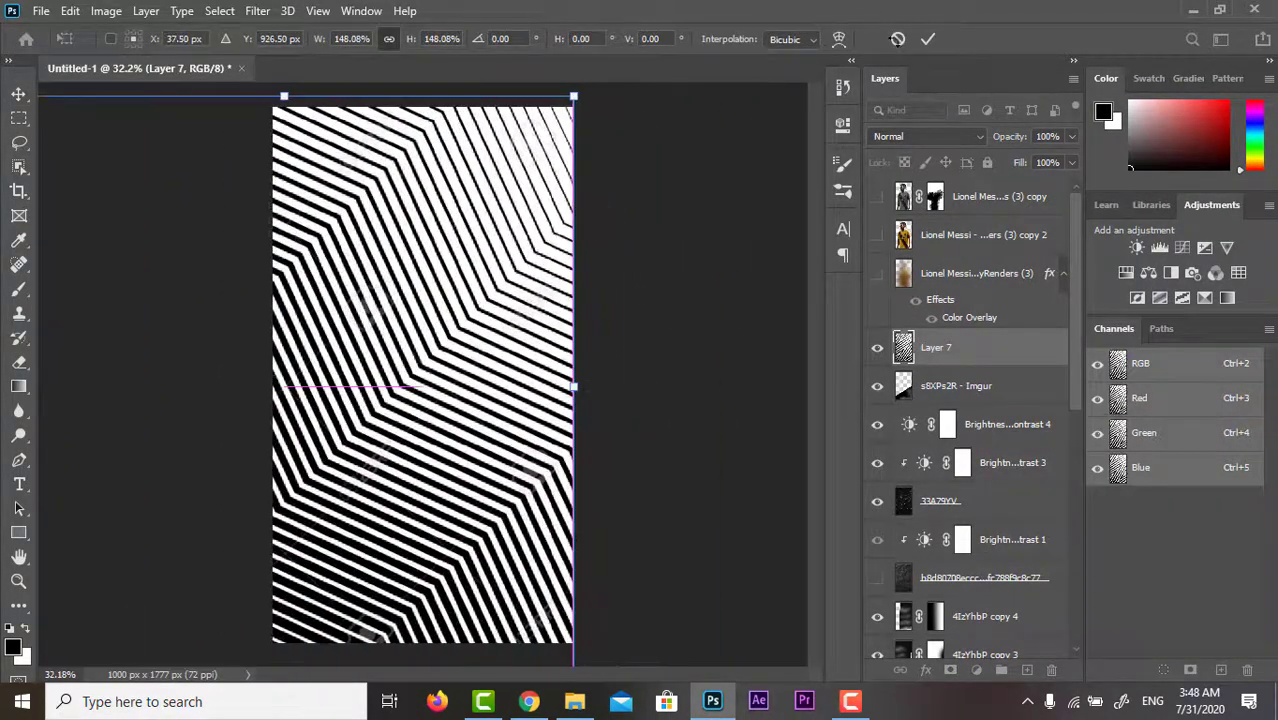
key(Return)
click(893, 136)
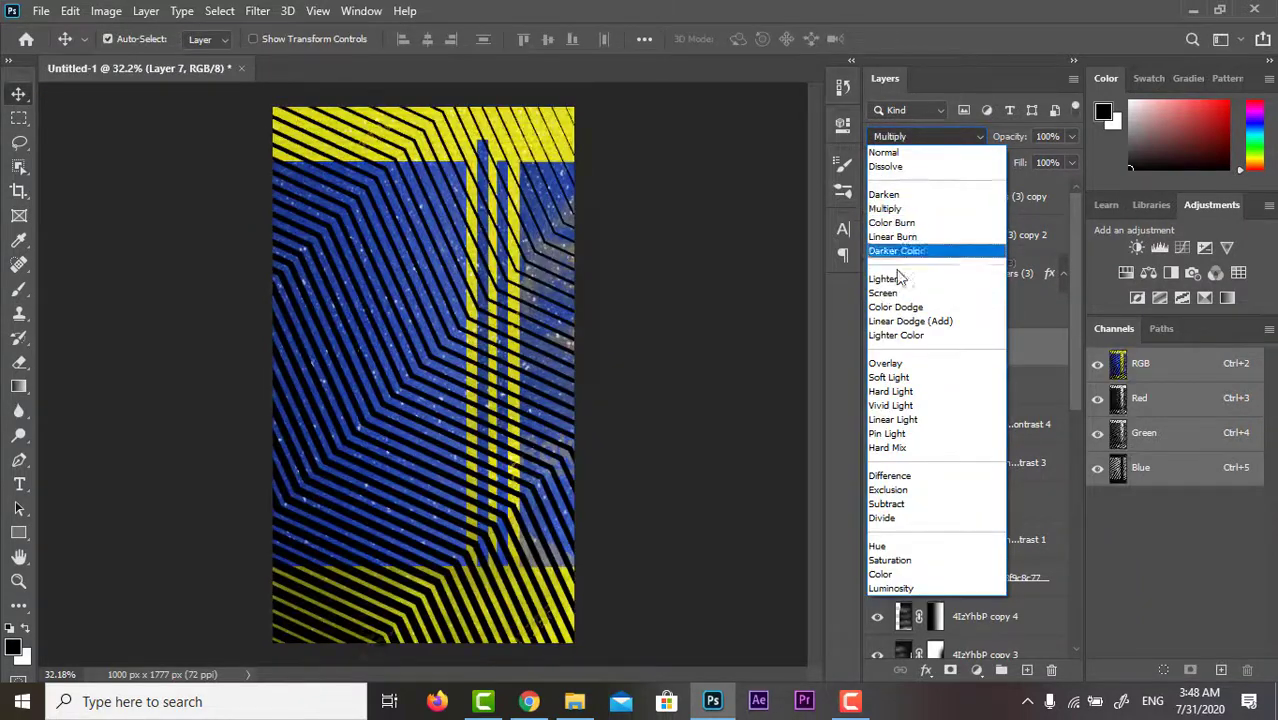
click(883, 292)
drag(520, 360, 689, 395)
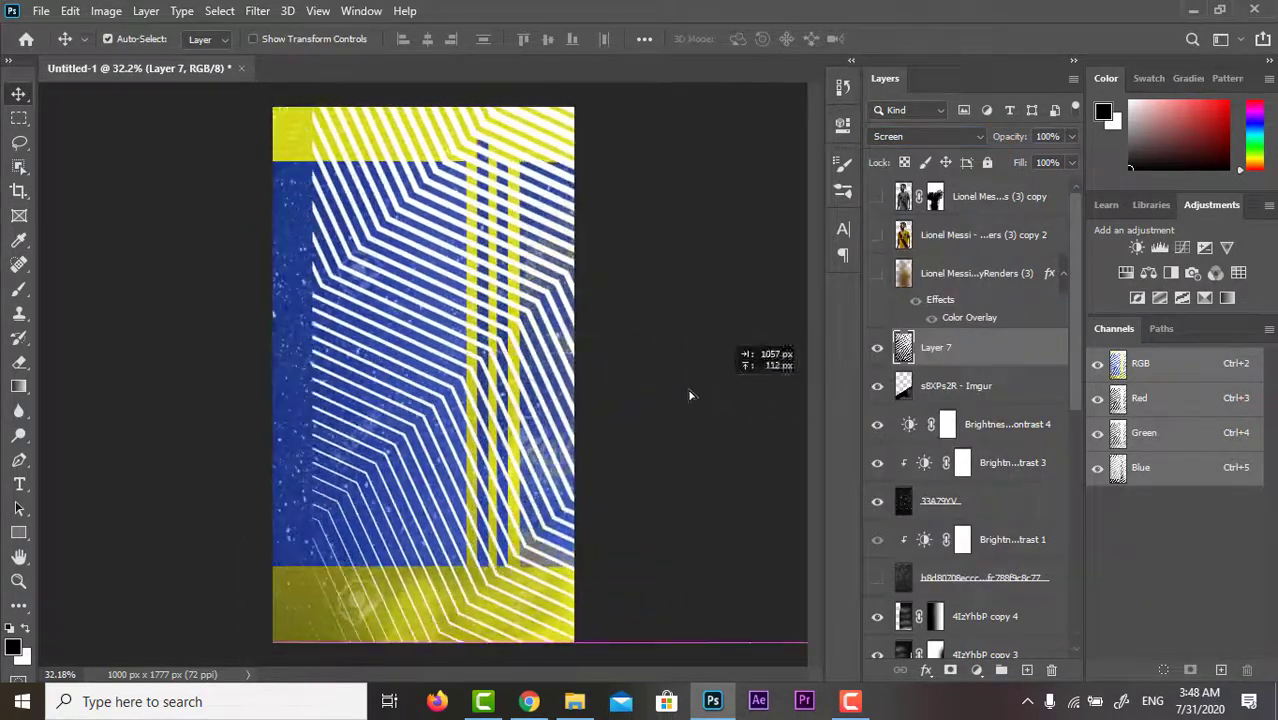
Clip Layer 7 to the left blue rectangle and hide the three Messi layers
right_click(982, 352)
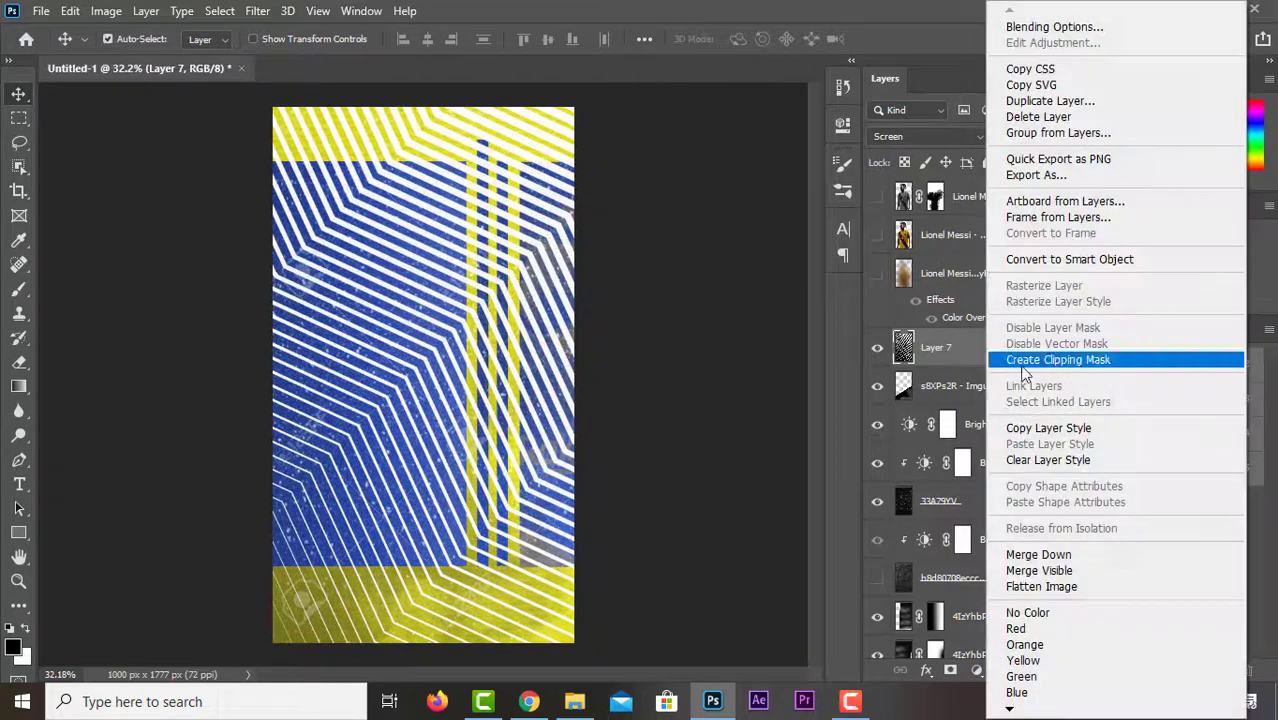
click(1025, 362)
mouse_move(957, 333)
mouse_down()
mouse_move(955, 255)
mouse_move(965, 418)
mouse_move(952, 358)
mouse_up()
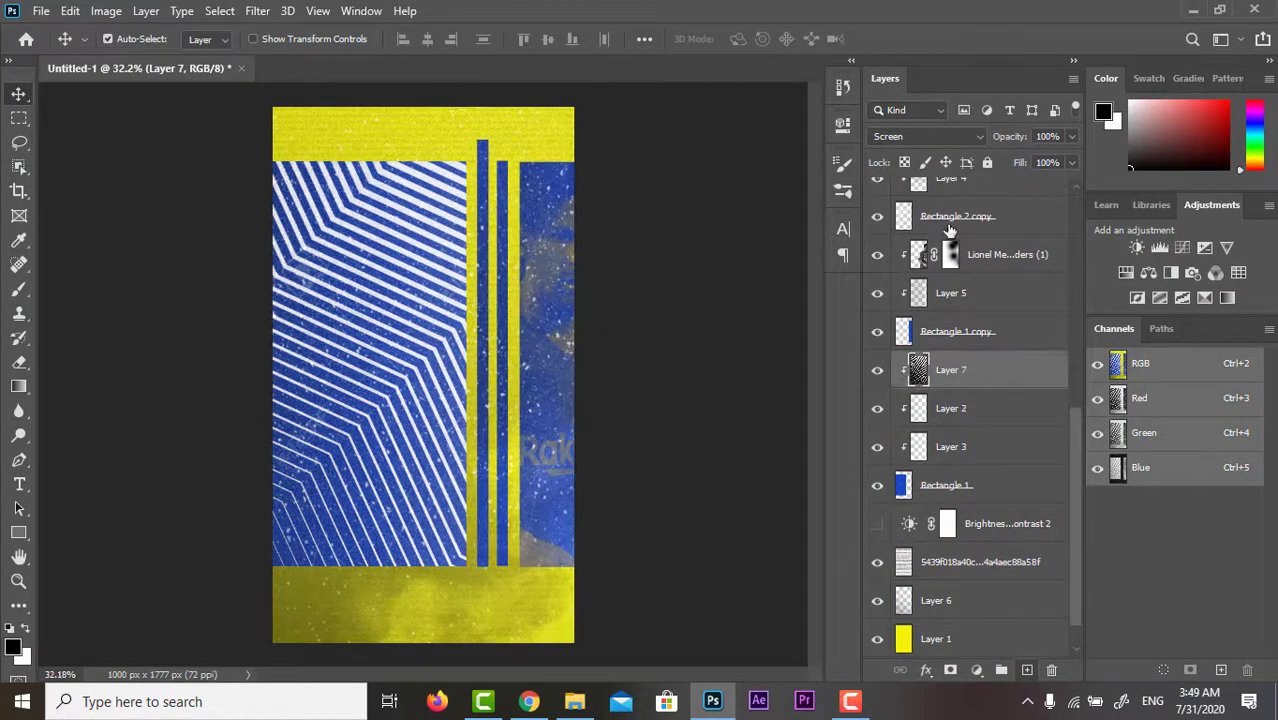
click(258, 10)
key(Escape)
drag(958, 441, 962, 458)
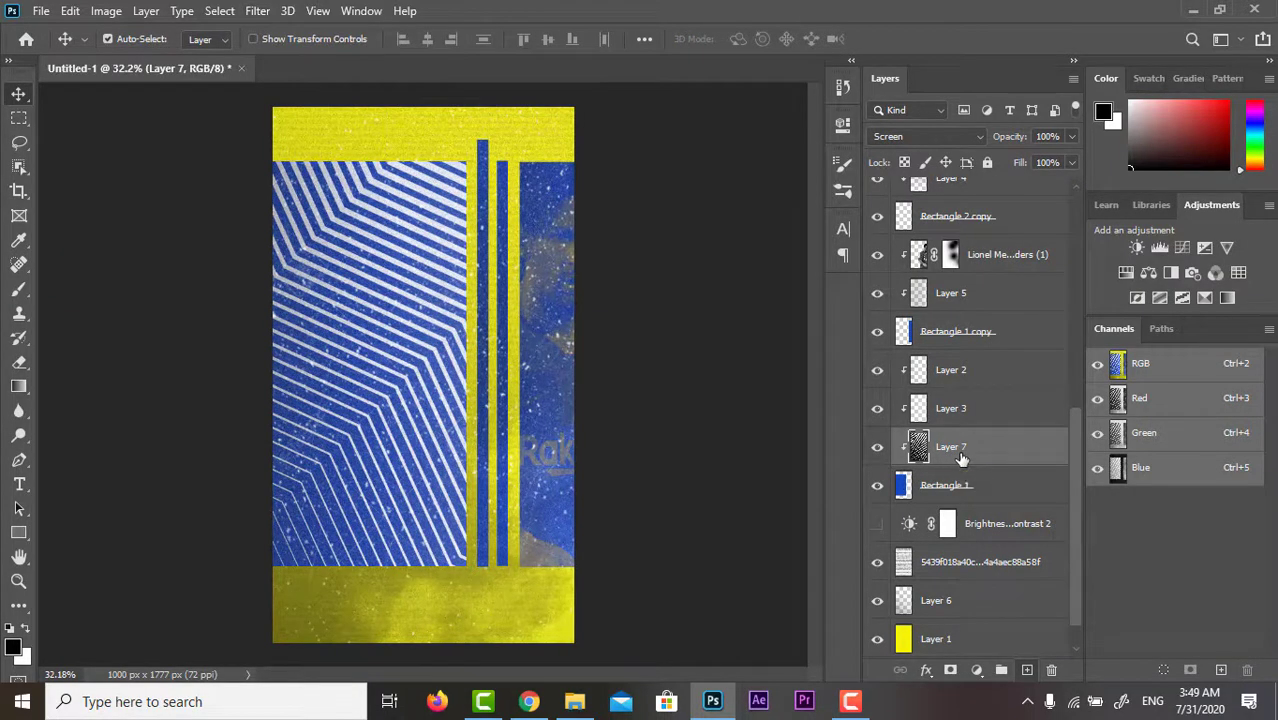
scroll(947, 452, up, 5)
scroll(978, 414, up, 4)
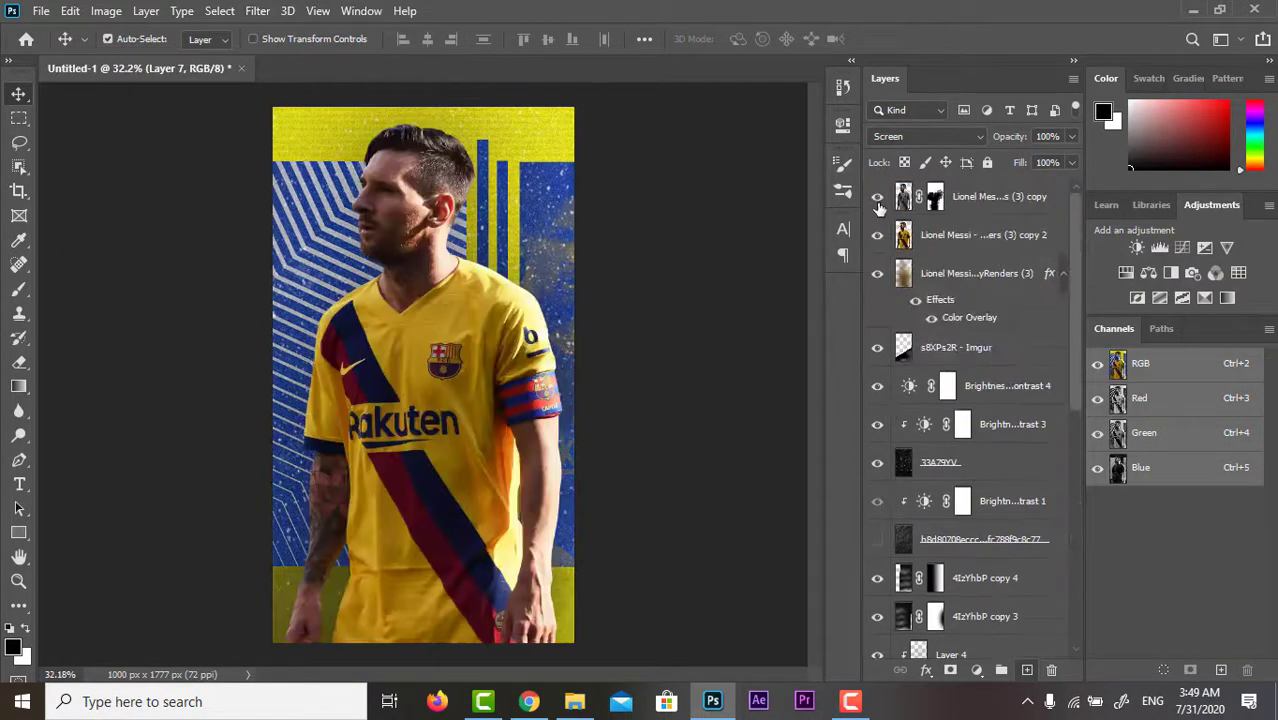
click(877, 197)
drag(878, 203, 893, 285)
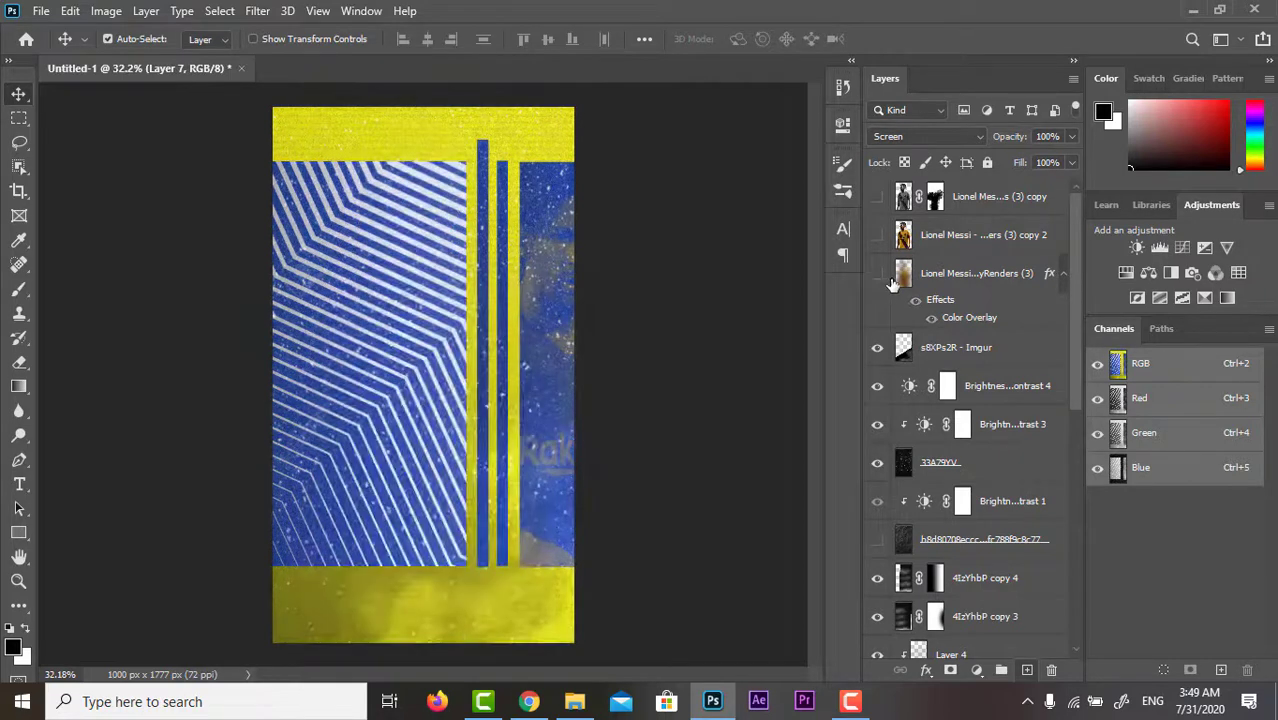
Create a text layer with the stacked MESSI letters sized to 312 pt
click(300, 485)
key(t)
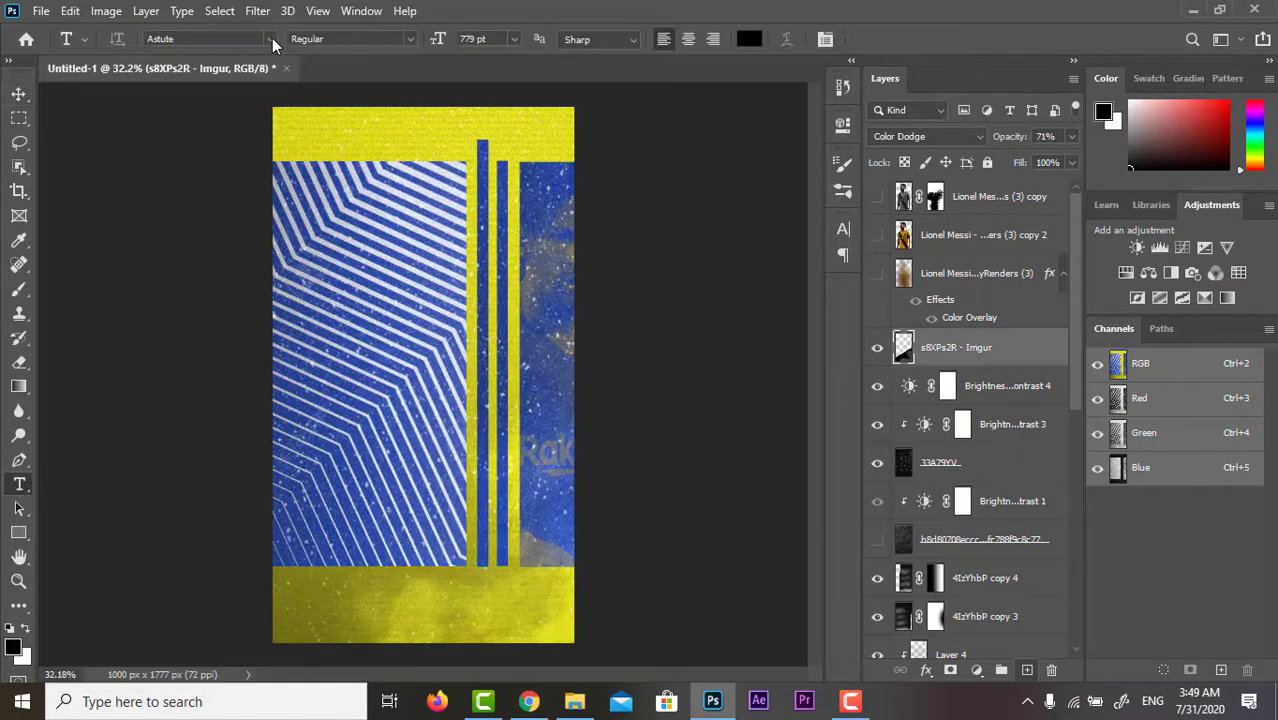
click(368, 195)
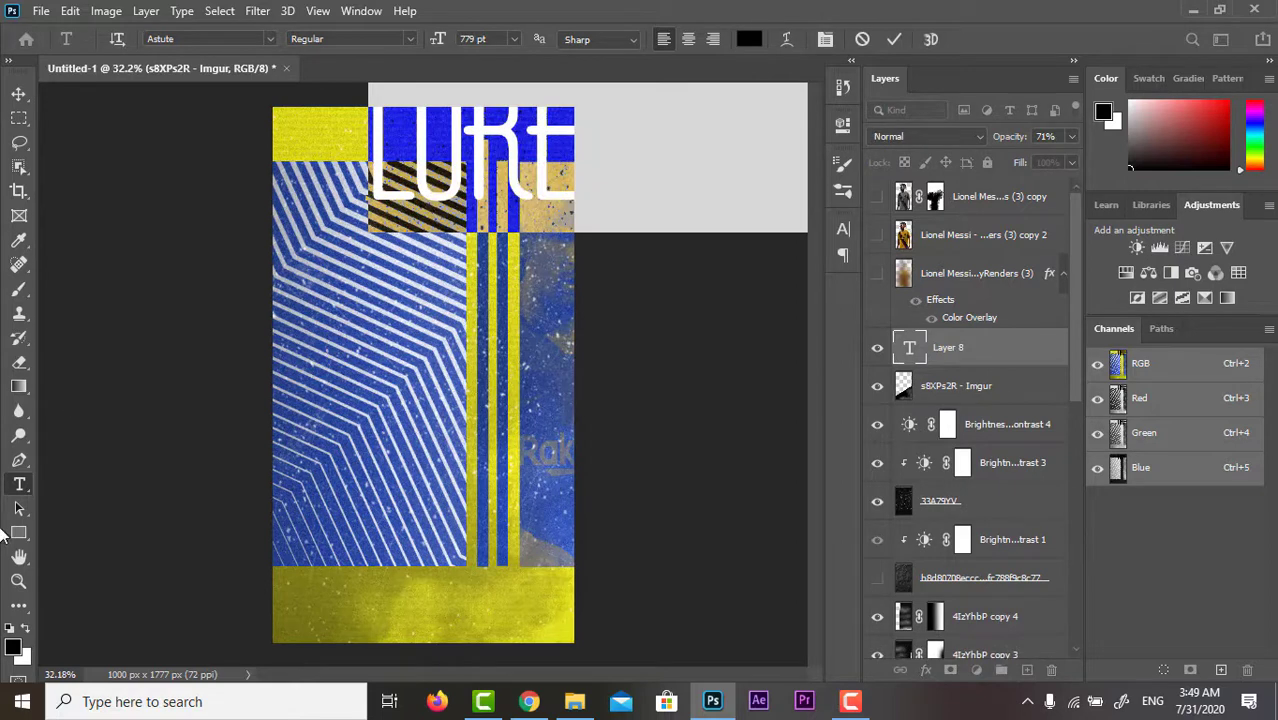
text(lllt)
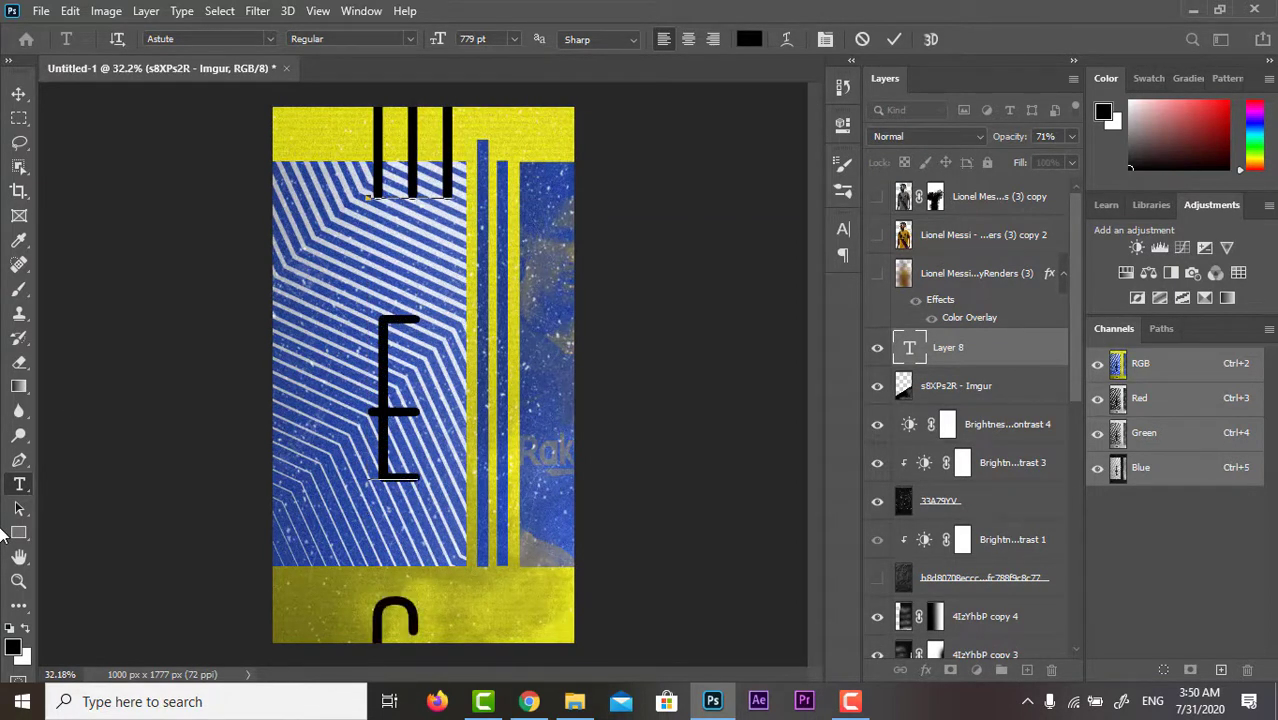
key(ctrl+a)
drag(437, 38, 4, 120)
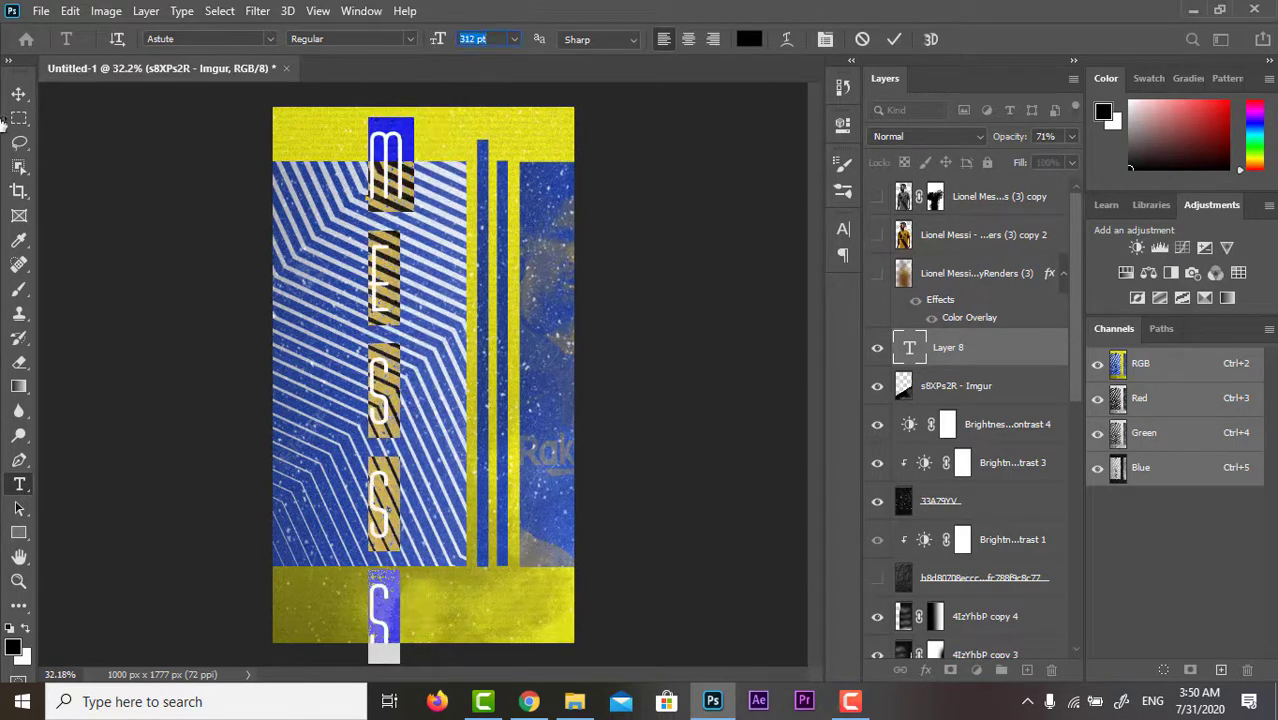
click(396, 606)
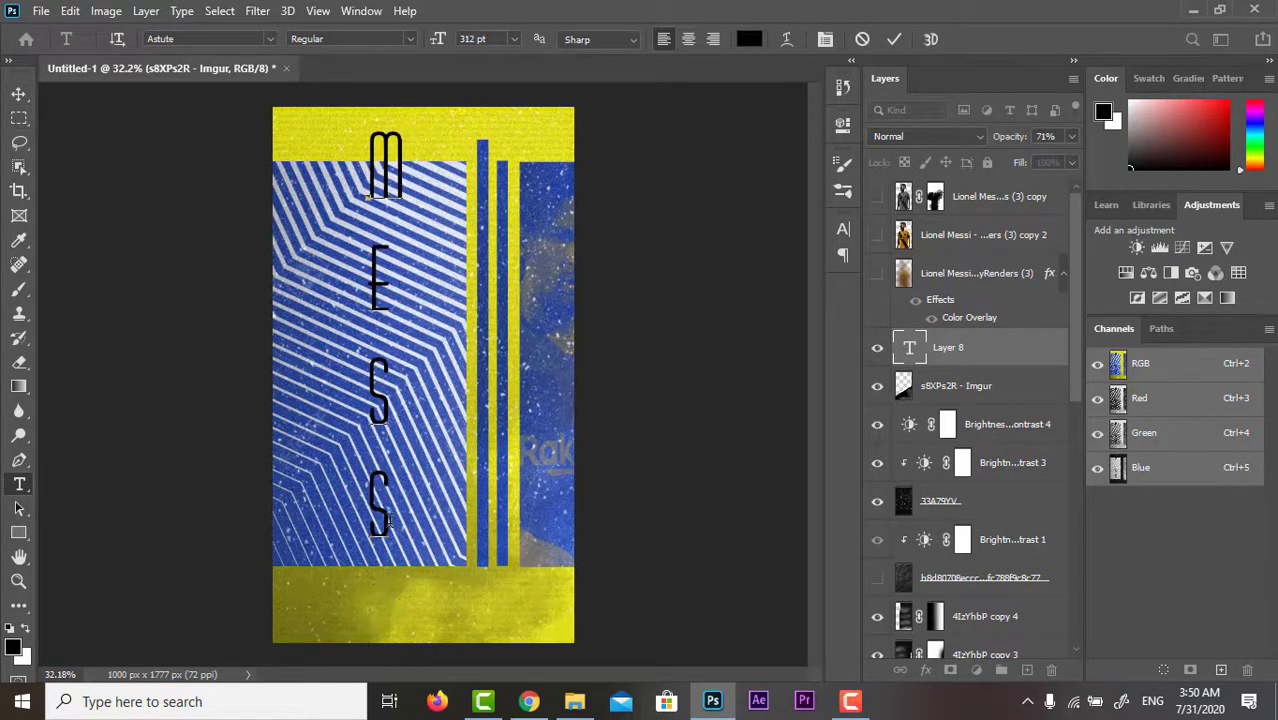
Preview several fonts on the letters, including Bulgari and Fade to grey
key(ctrl+a)
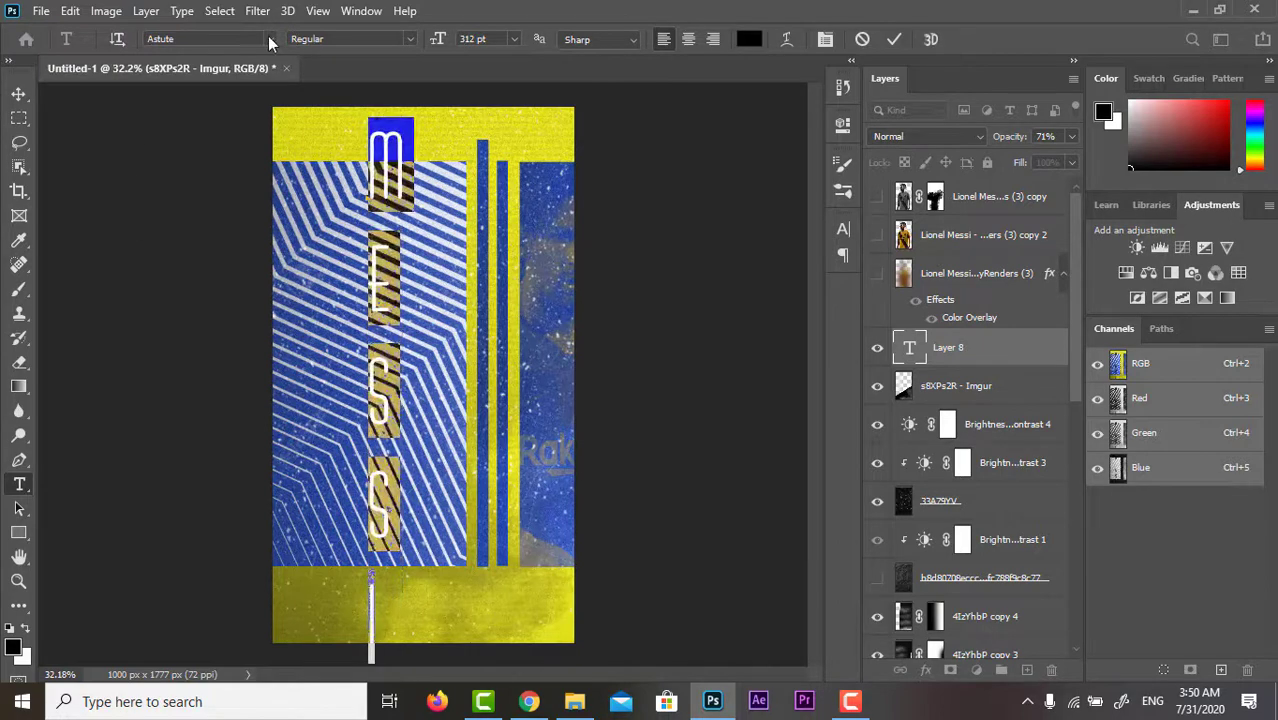
click(270, 38)
click(233, 96)
click(270, 38)
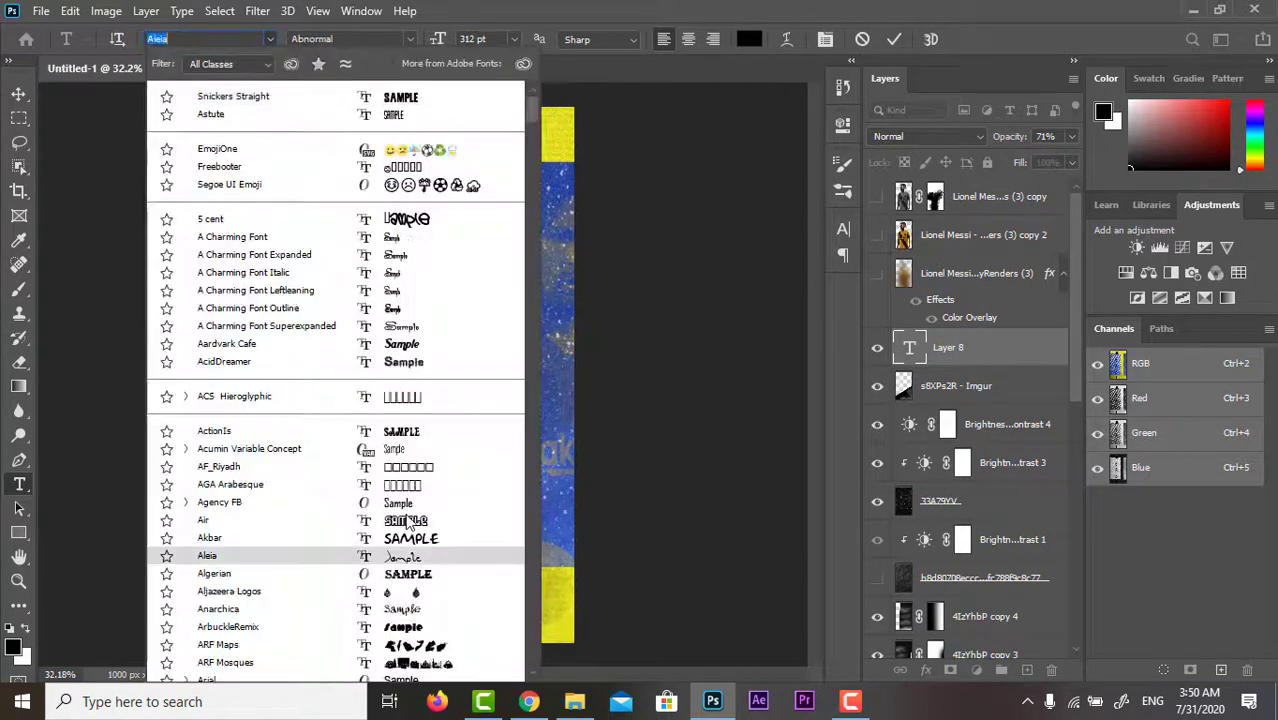
key(Down)
drag(528, 114, 530, 144)
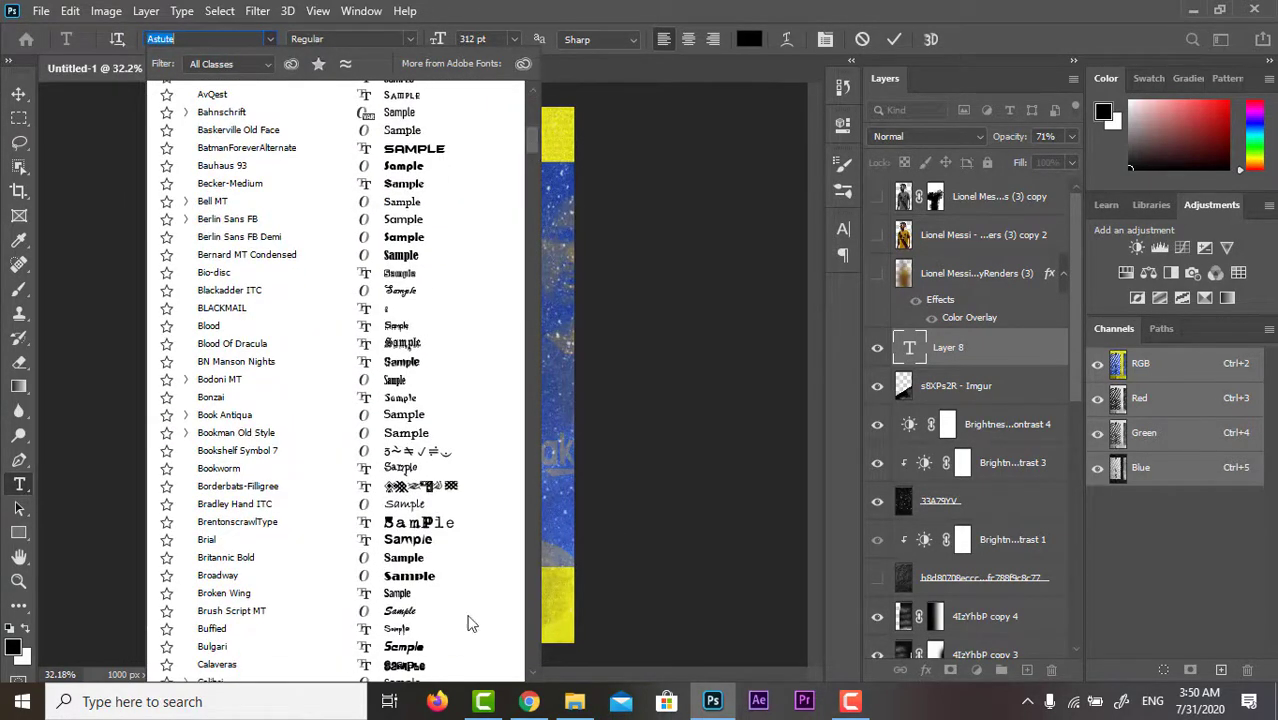
click(404, 646)
scroll(410, 600, down, 5)
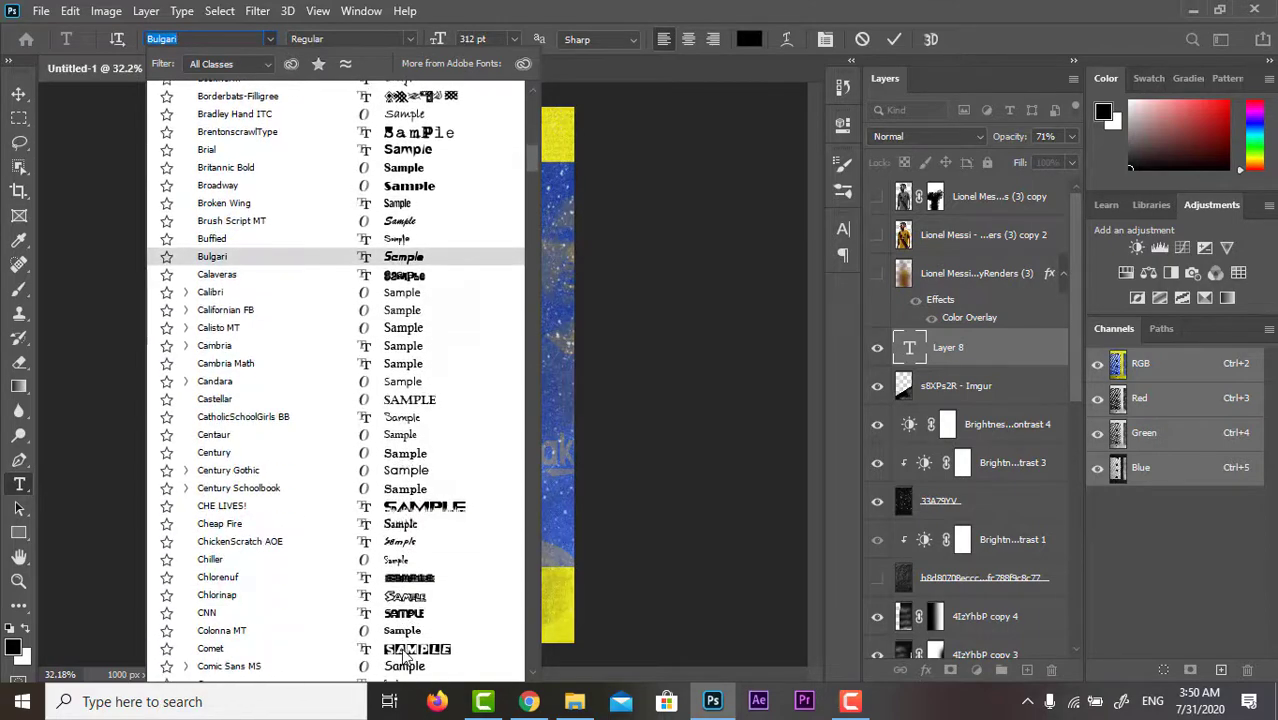
click(420, 442)
scroll(440, 480, down, 2)
scroll(448, 510, down, 4)
scroll(448, 510, down, 3)
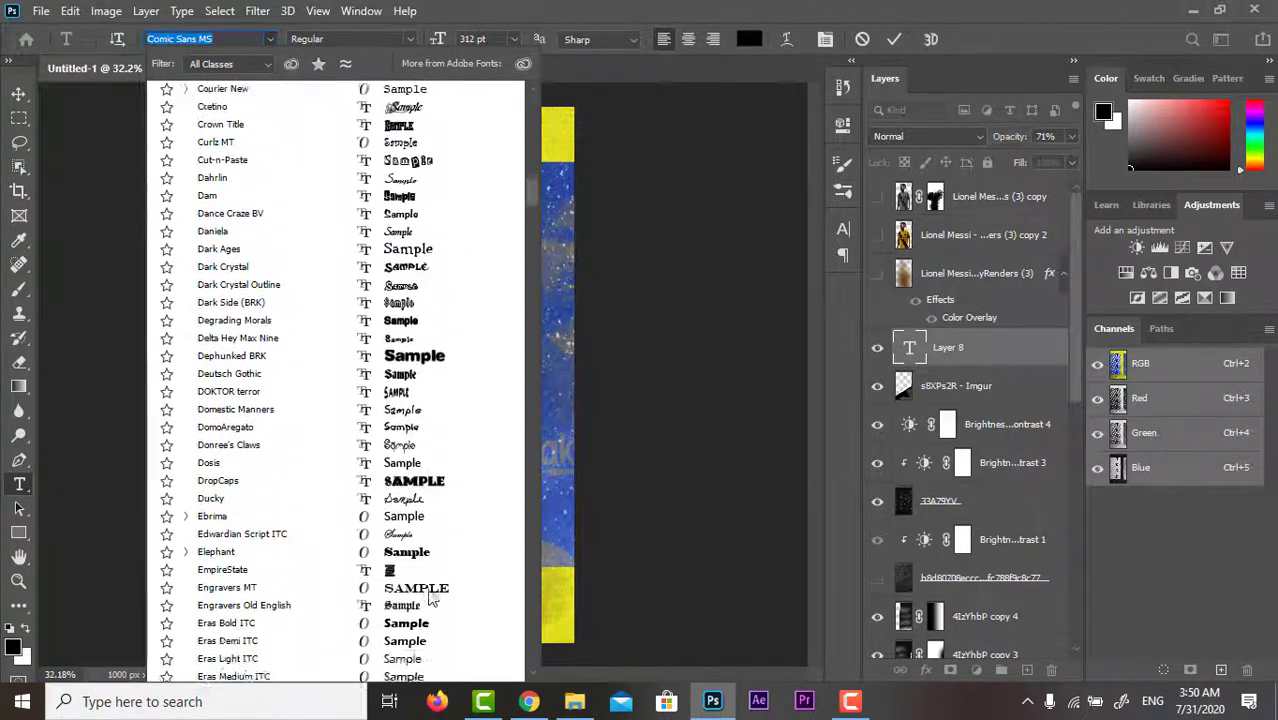
click(430, 582)
click(430, 363)
scroll(432, 490, down, 5)
scroll(432, 490, down, 4)
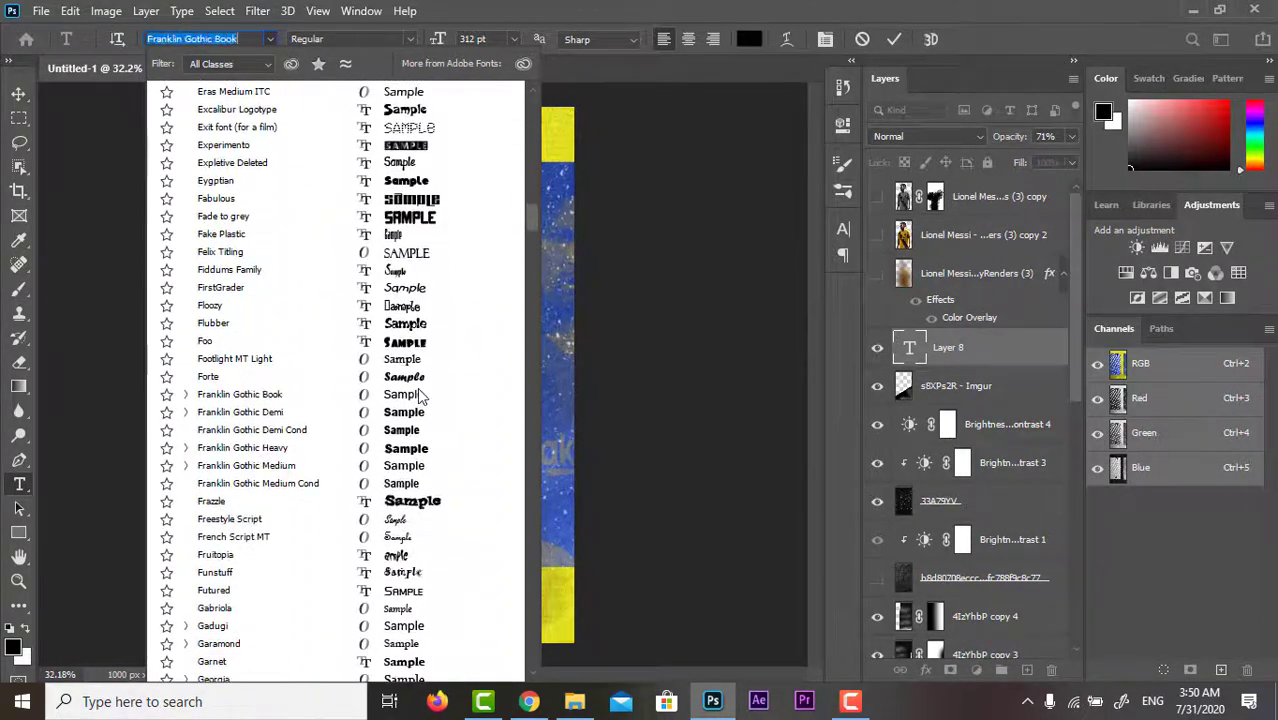
click(422, 222)
Browse further through the font list toward Snickers Straight
click(269, 38)
scroll(525, 374, down, 10)
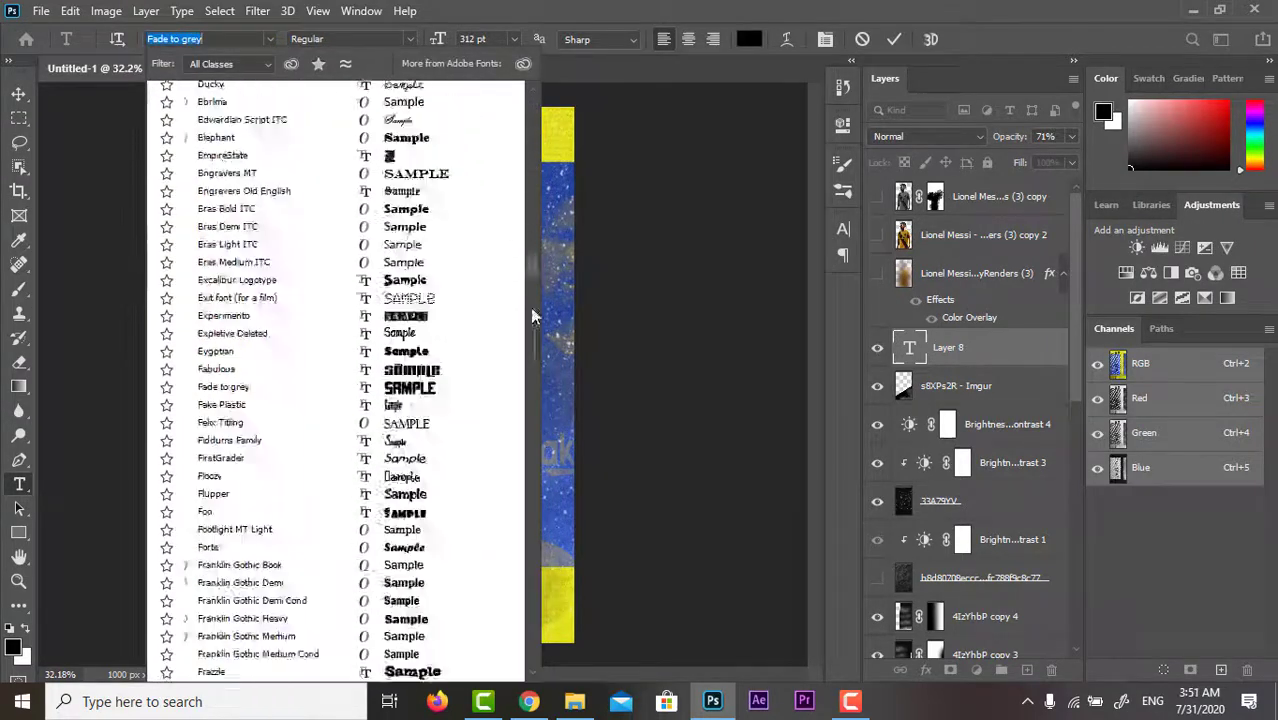
scroll(525, 374, down, 10)
scroll(525, 374, down, 5)
scroll(525, 374, down, 10)
scroll(527, 403, down, 10)
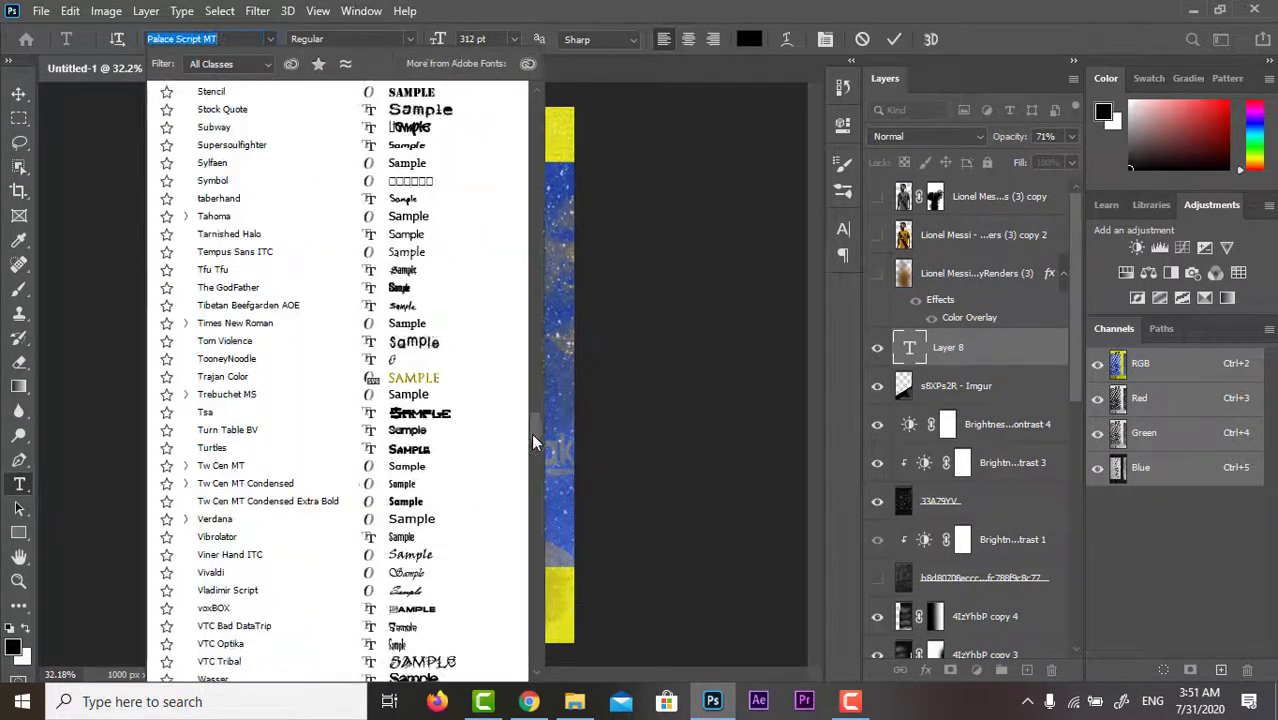
scroll(531, 433, down, 7)
scroll(531, 457, up, 2)
scroll(534, 442, up, 5)
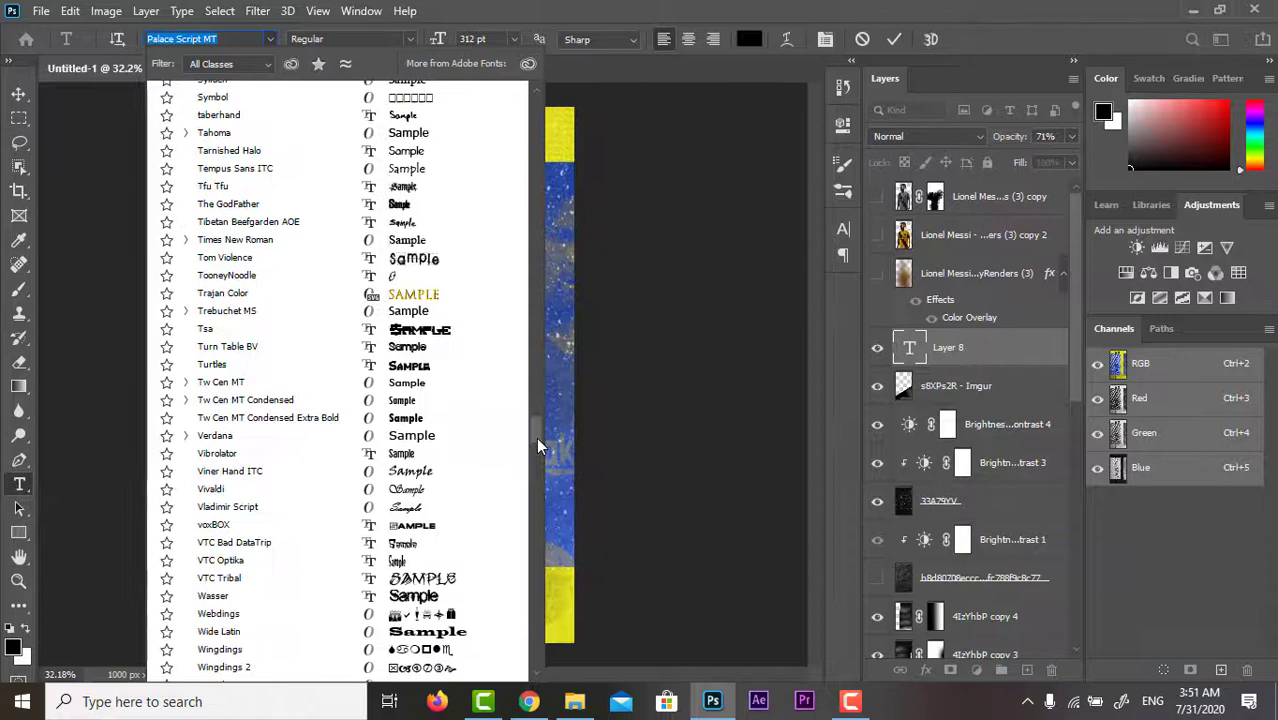
scroll(418, 200, up, 7)
scroll(430, 180, up, 2)
Commit MESSI in Snickers Straight, then shrink and stretch it along the left edge
click(432, 168)
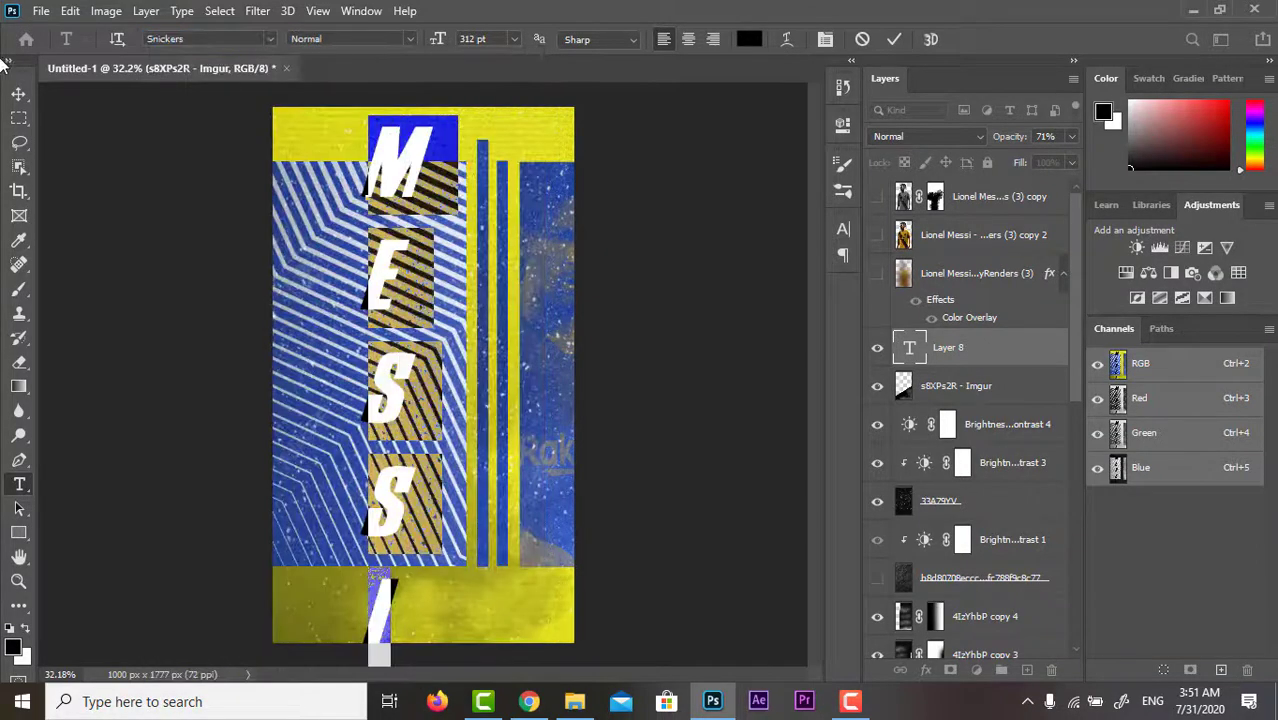
key(ctrl+Return)
key(v)
key(ctrl+t)
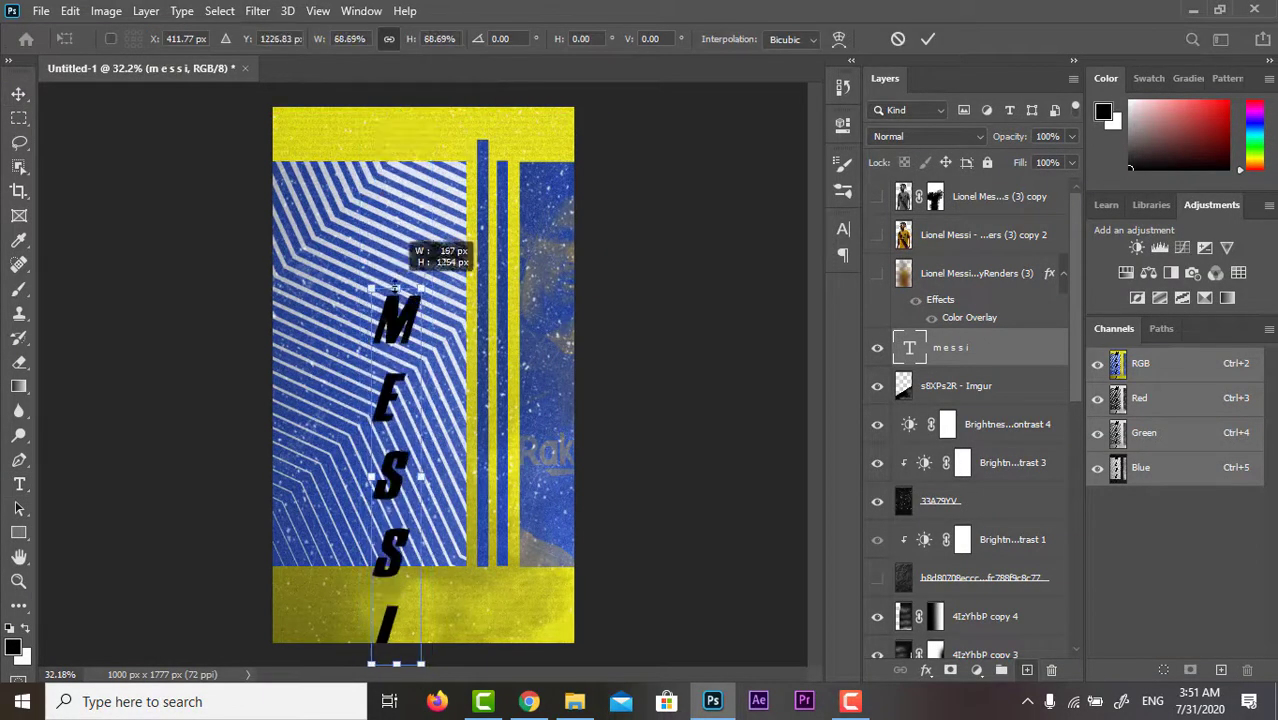
mouse_move(360, 655)
mouse_down()
mouse_move(303, 578)
mouse_move(303, 590)
mouse_up()
drag(336, 187, 426, 128)
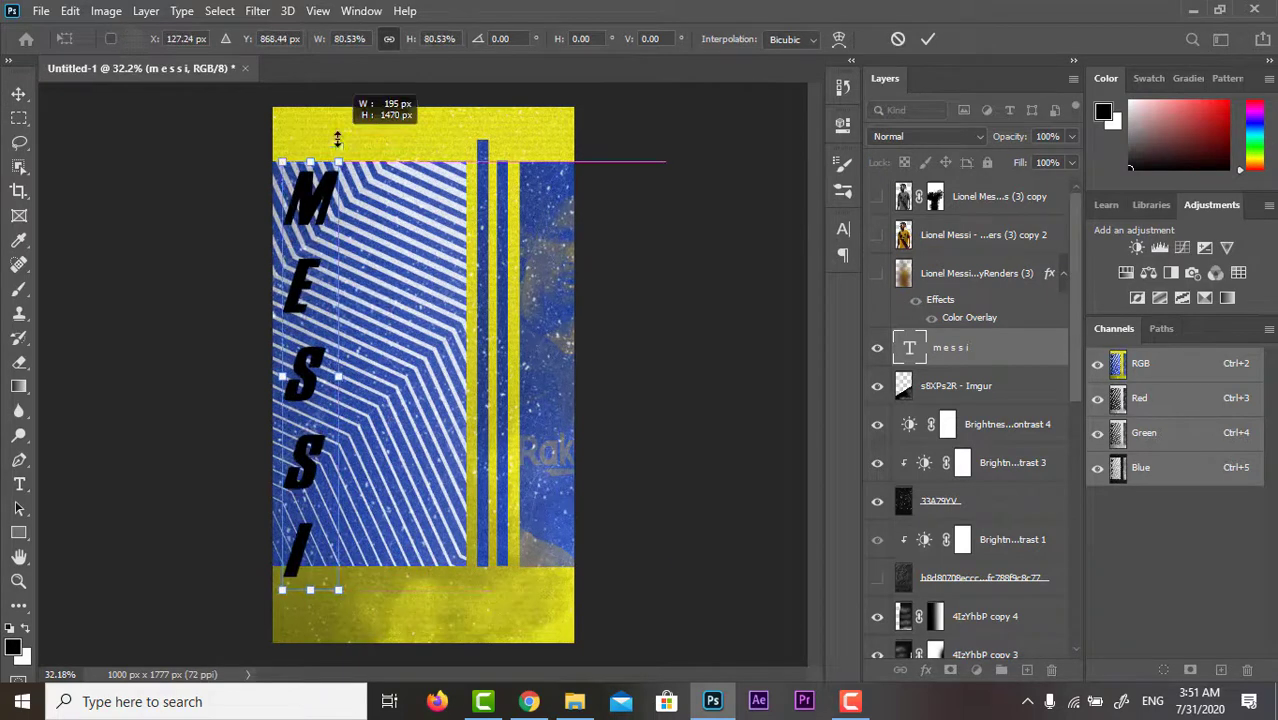
click(928, 38)
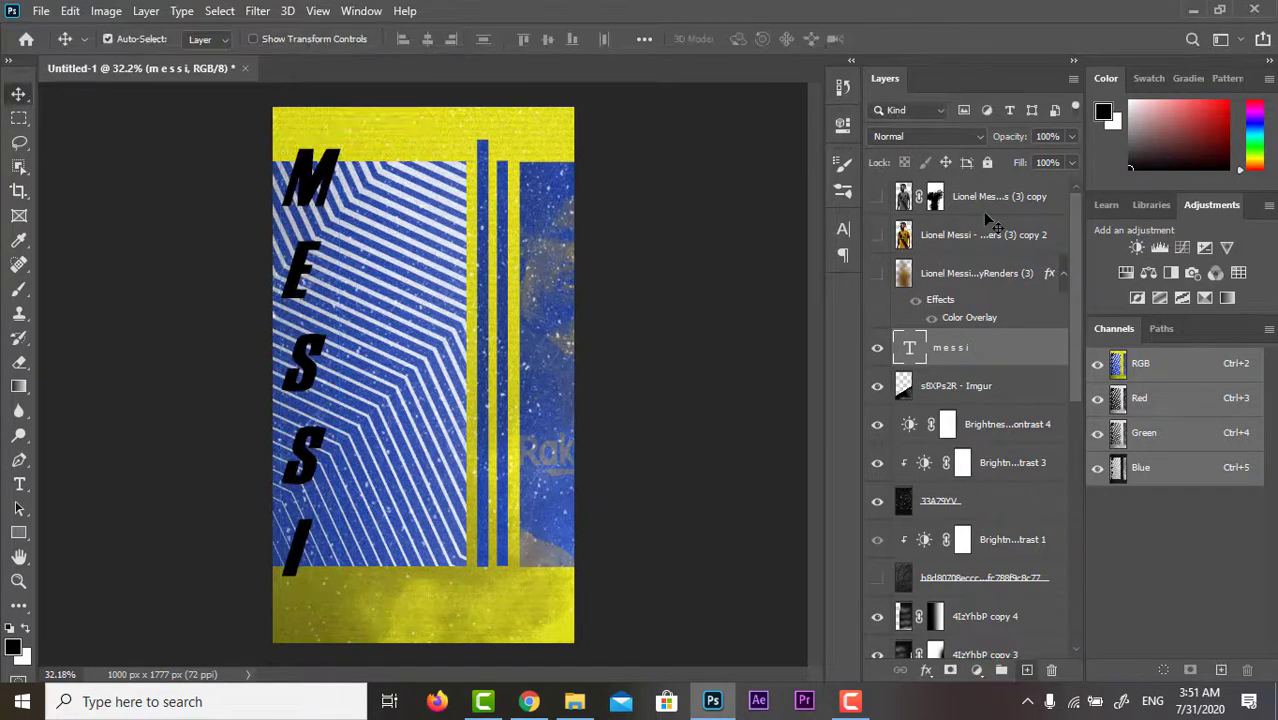
Recolour all the MESSI letters yellow, sampled from the poster
click(350, 372)
key(ctrl+a)
click(16, 649)
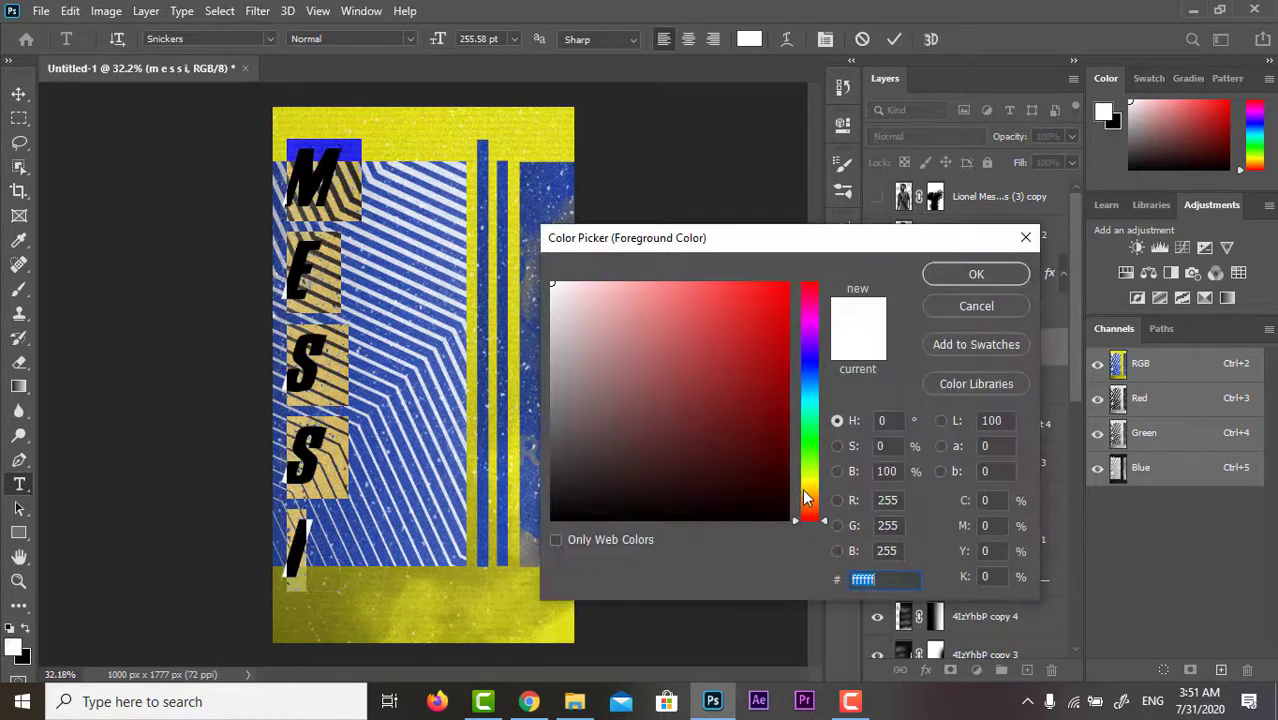
click(965, 274)
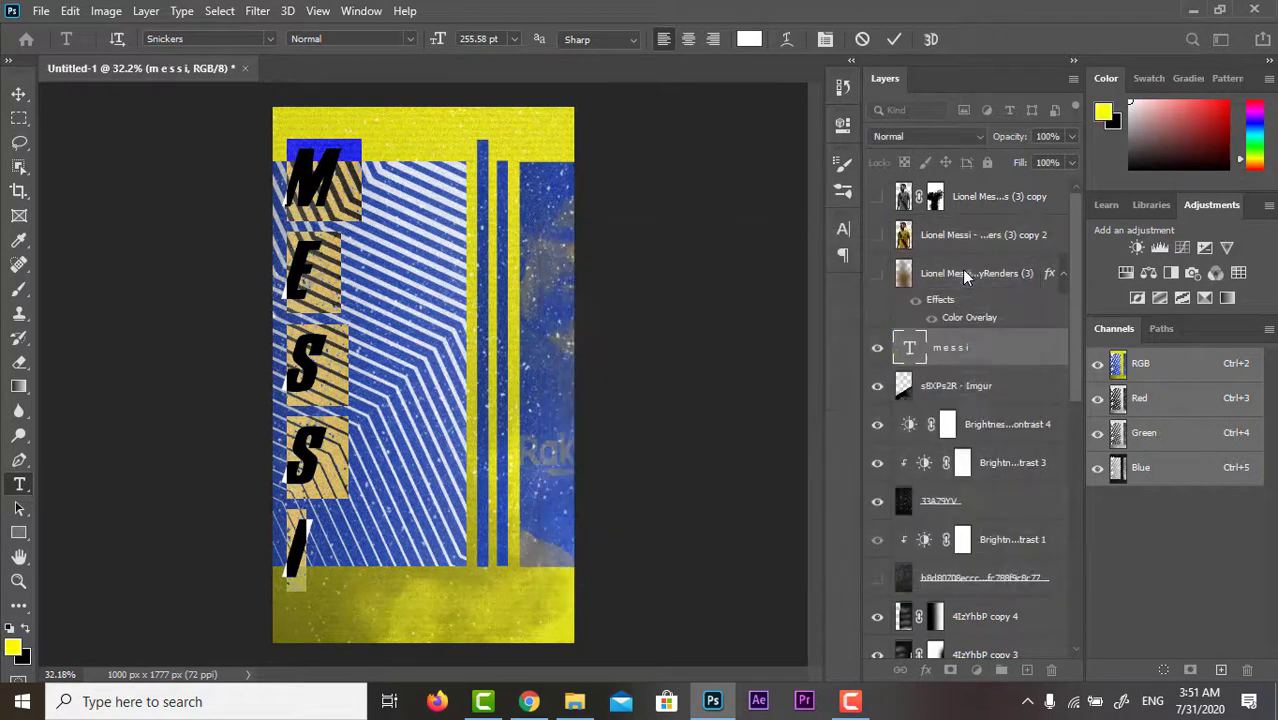
key(ctrl+Return)
key(v)
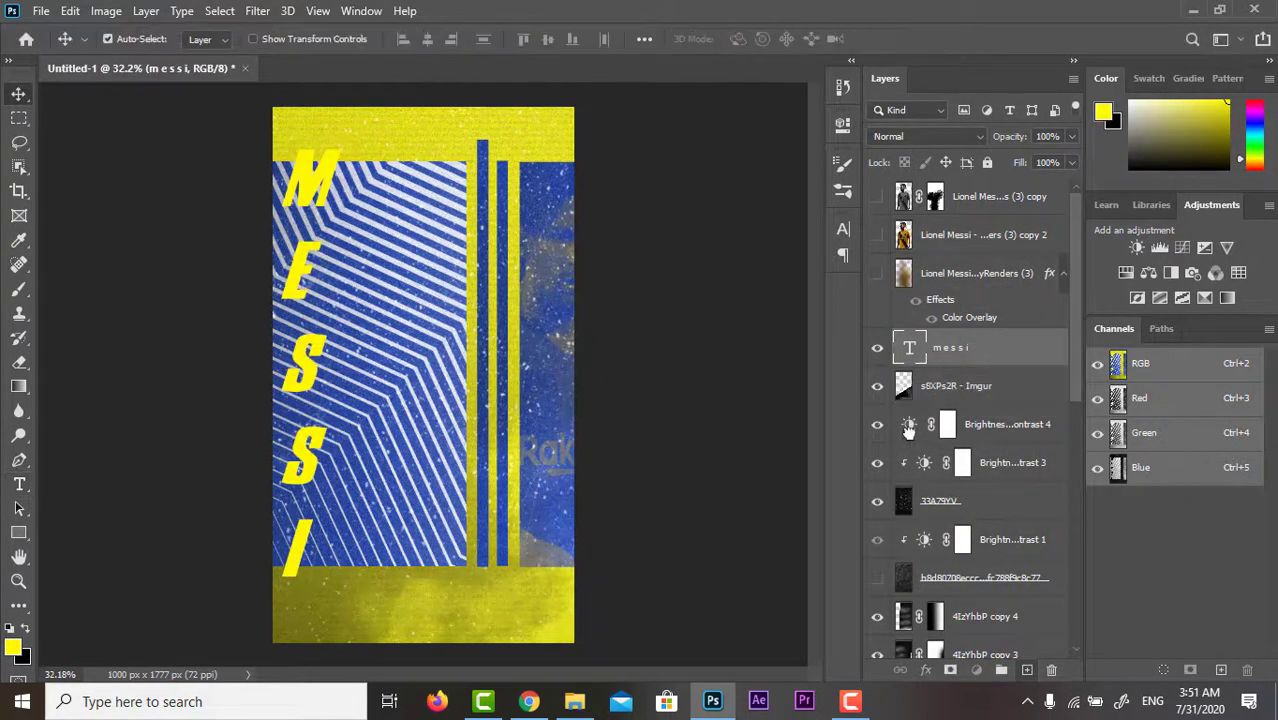
Move the MESSI layer down the stack, between Rectangle 1 copy and Layer 2
mouse_move(930, 387)
mouse_down()
mouse_move(1003, 500)
mouse_move(985, 520)
mouse_up()
scroll(947, 365, down, 3)
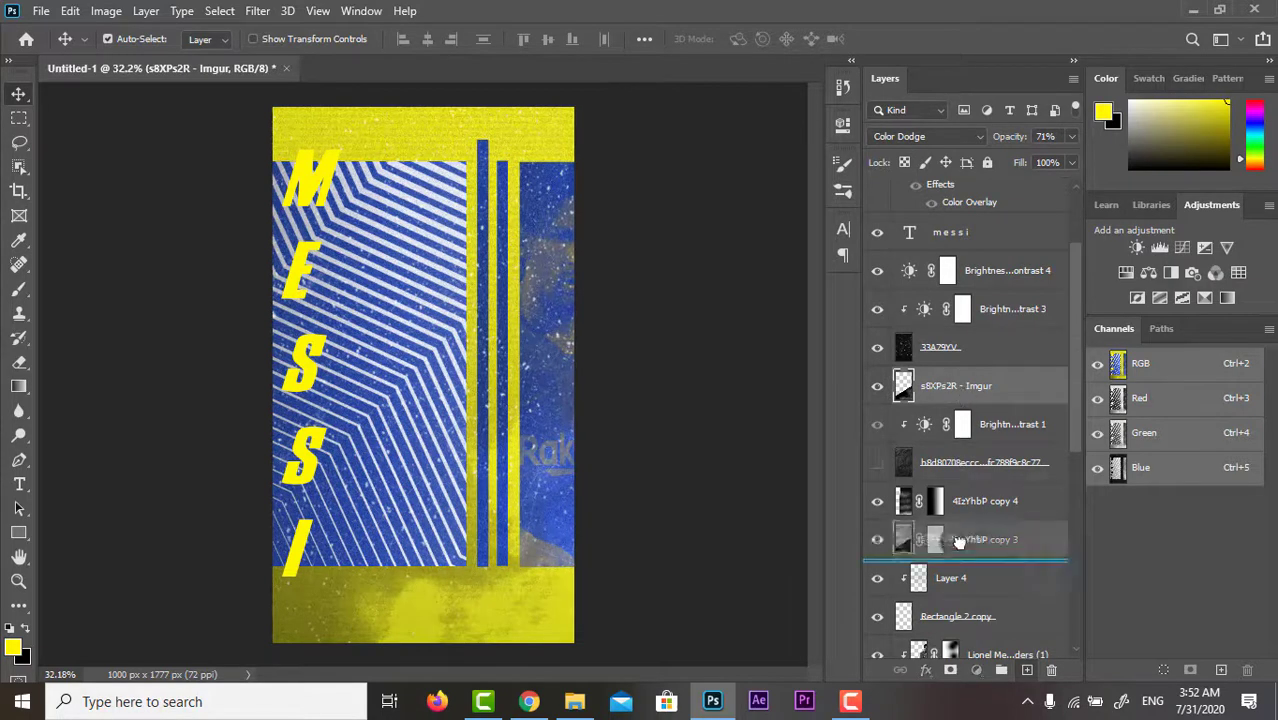
mouse_move(958, 541)
mouse_down()
mouse_move(960, 234)
mouse_move(970, 522)
mouse_up()
scroll(975, 254, up, 1)
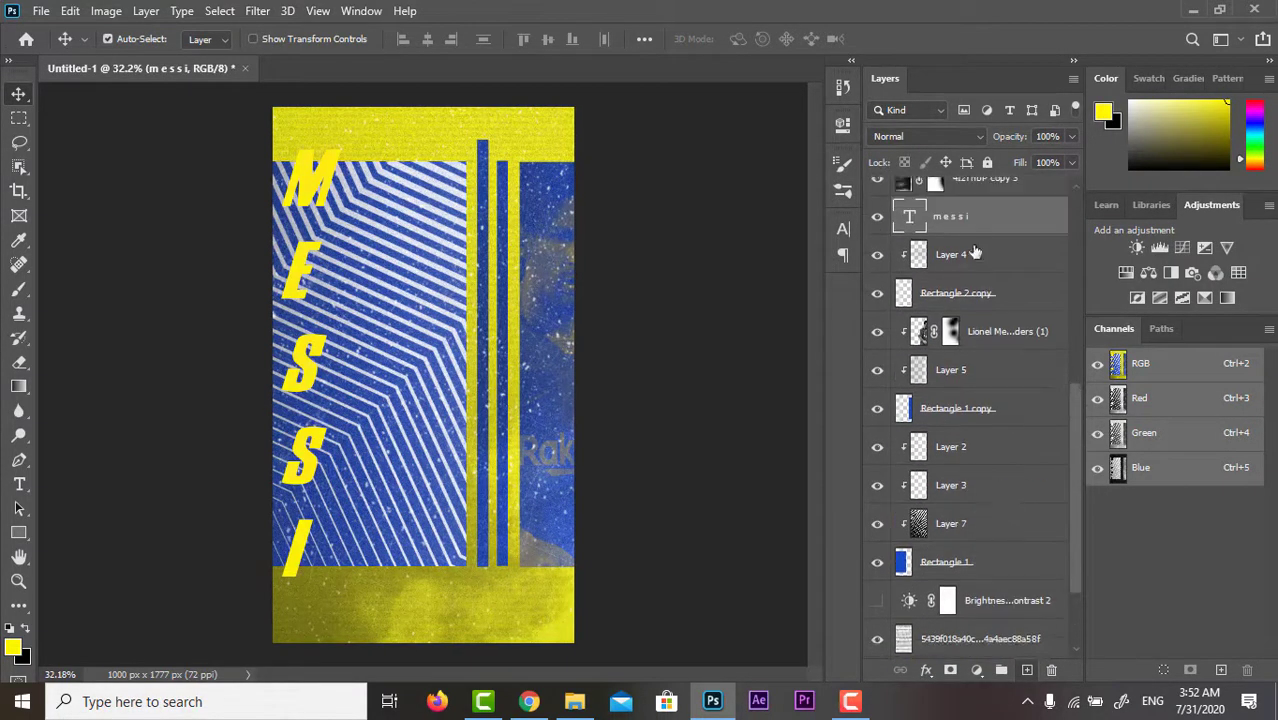
drag(975, 254, 958, 541)
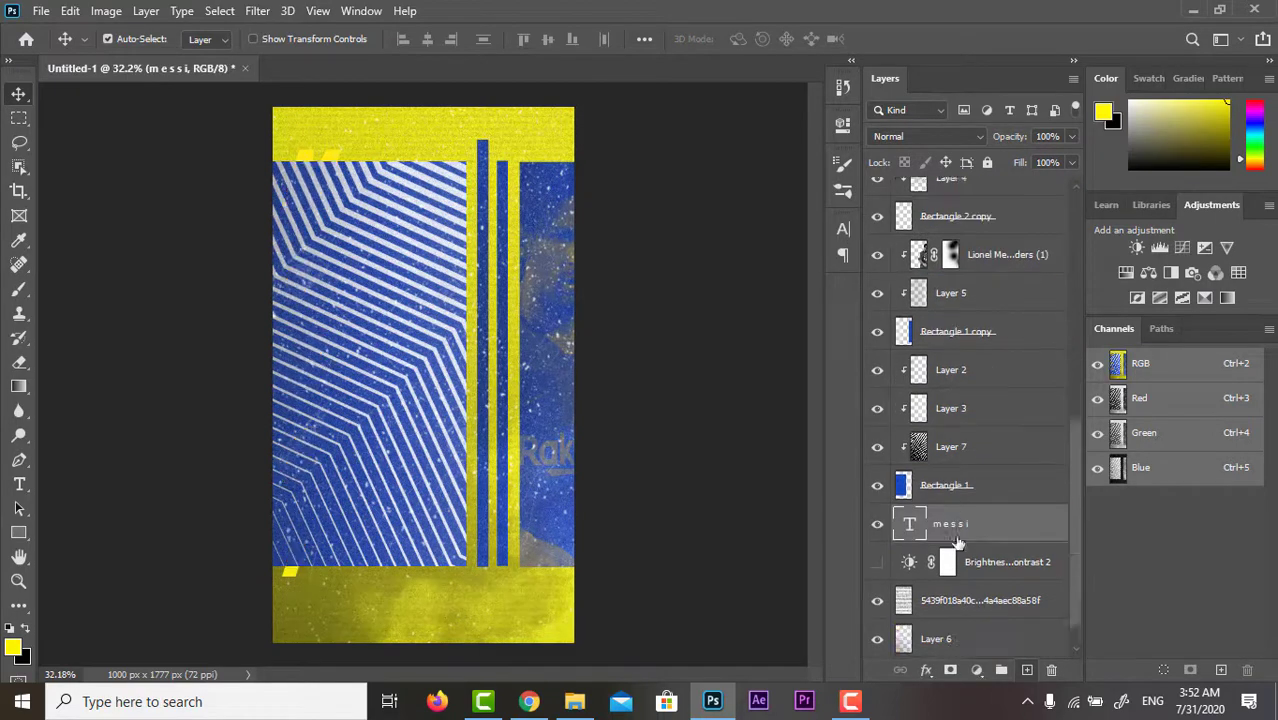
scroll(958, 541, down, 2)
drag(940, 272, 940, 272)
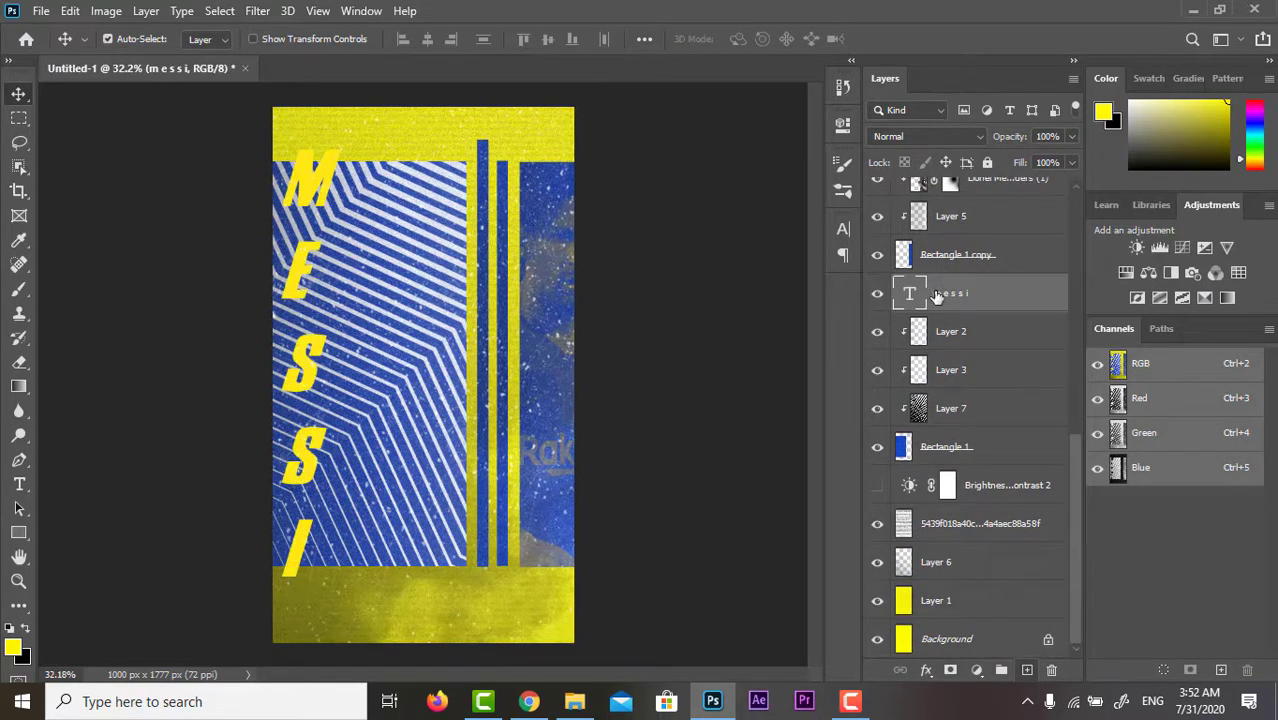
Rasterize the MESSI type layer and show the Messi player render again
right_click(966, 296)
click(1050, 303)
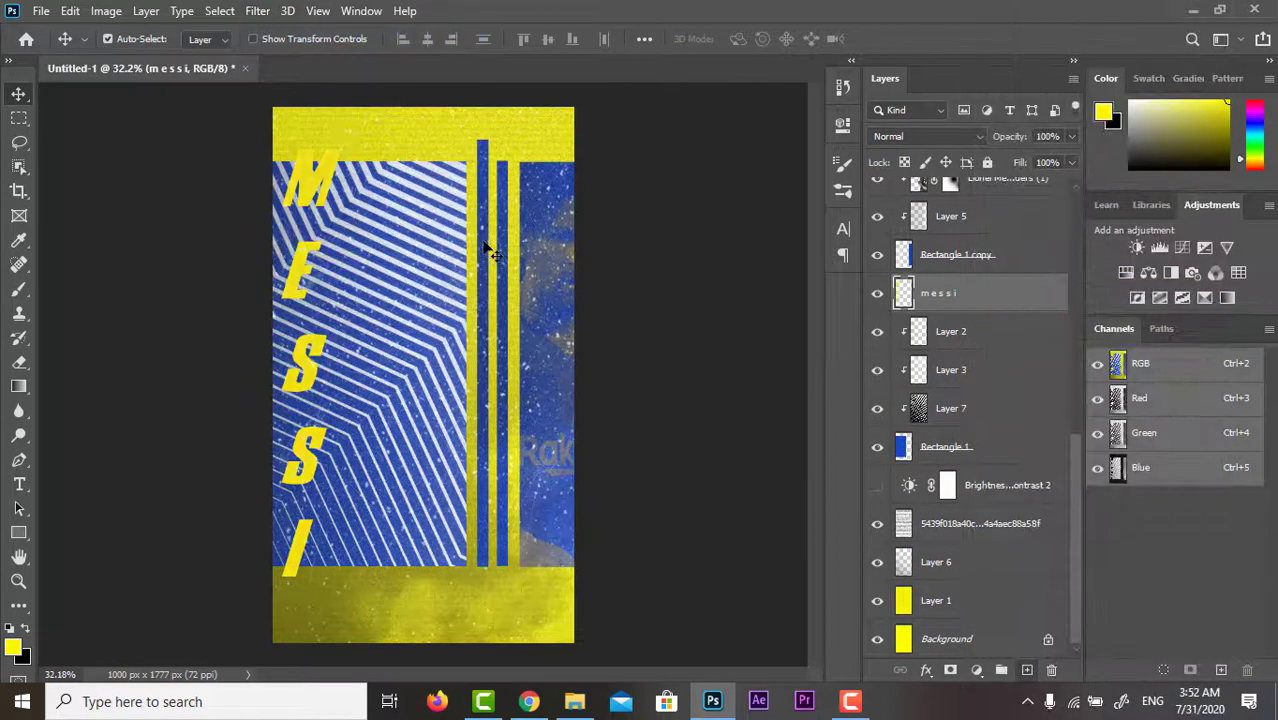
scroll(870, 257, up, 5)
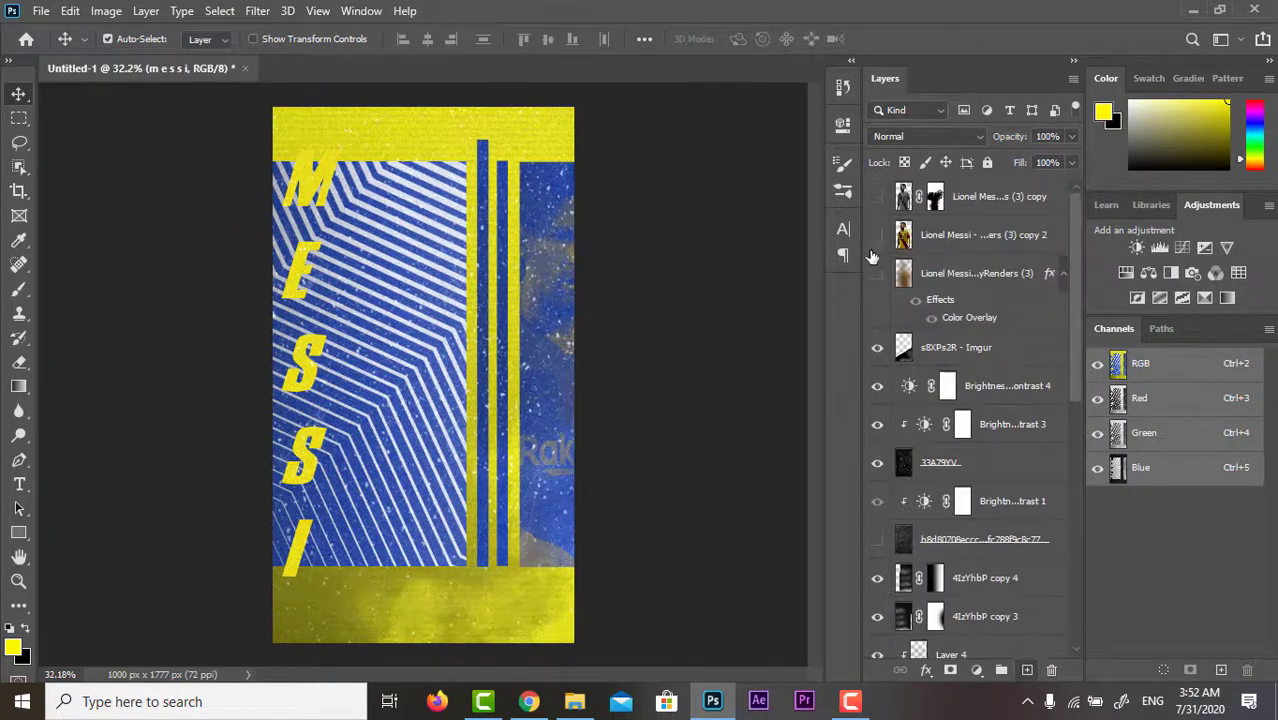
click(878, 197)
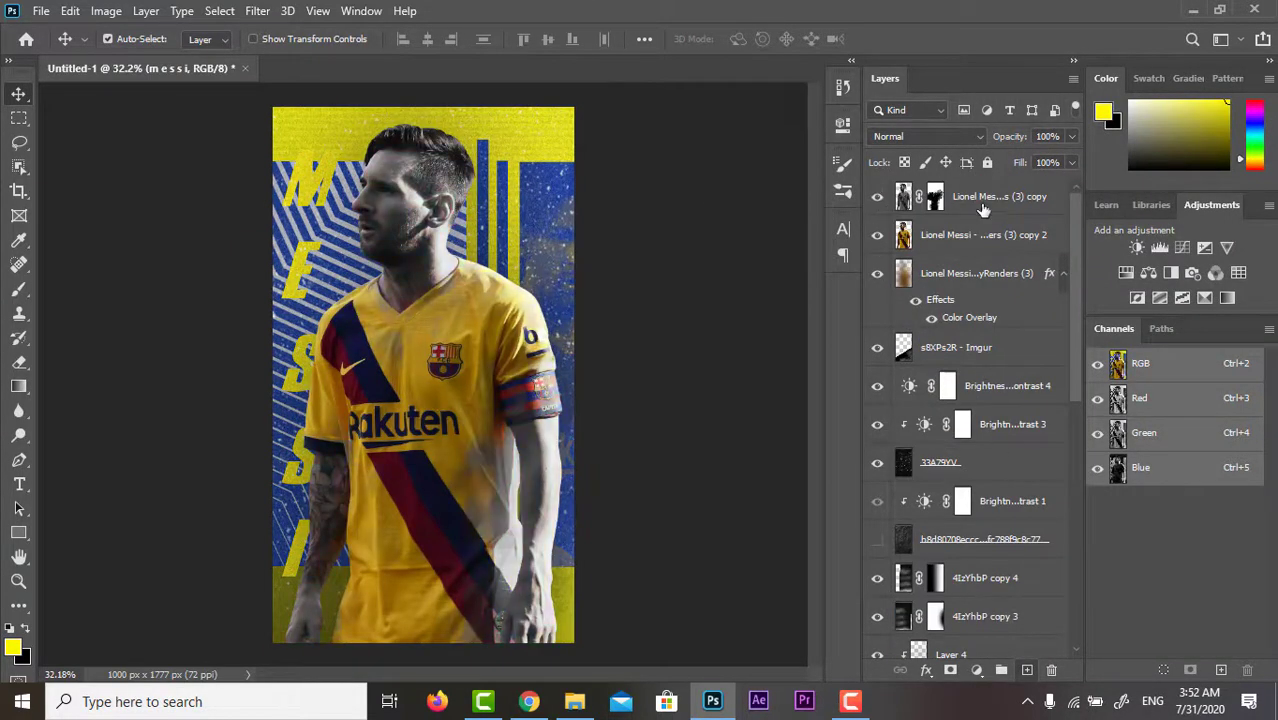
Draw two yellow rectangles over the poster, one to the right of the player
click(984, 200)
right_click(19, 533)
click(80, 531)
drag(503, 405, 722, 494)
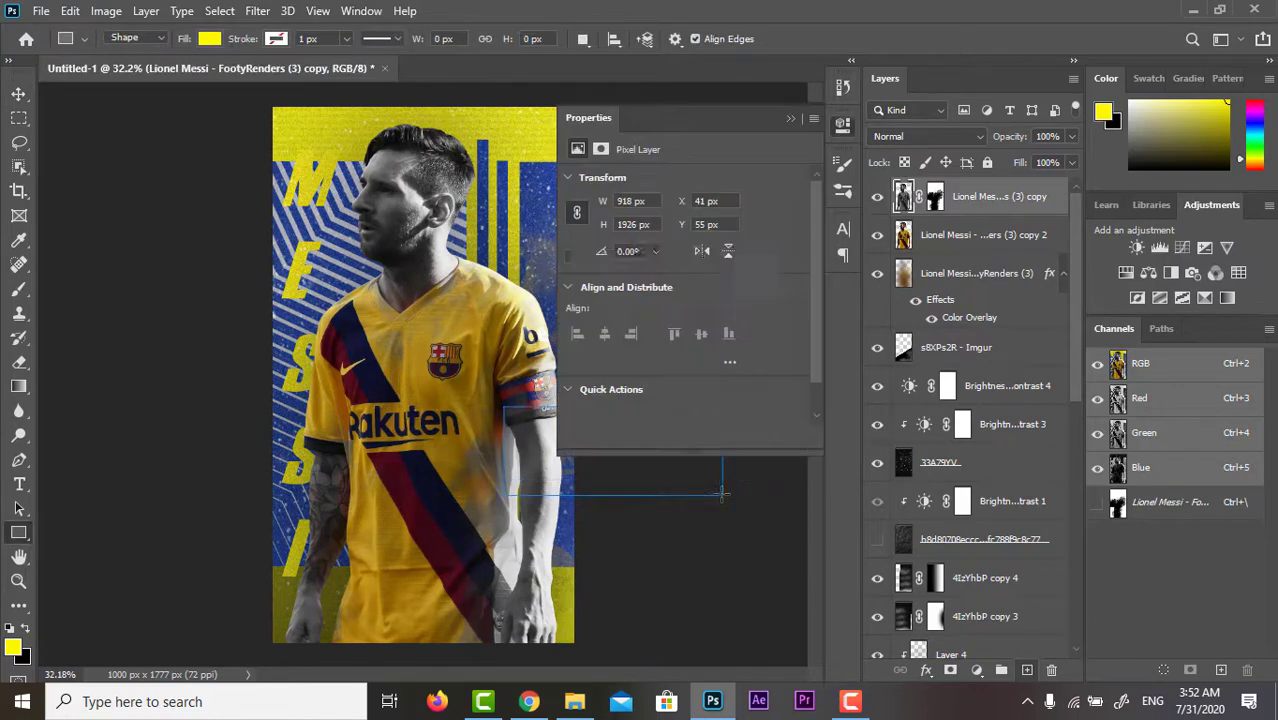
click(843, 126)
drag(152, 613, 272, 613)
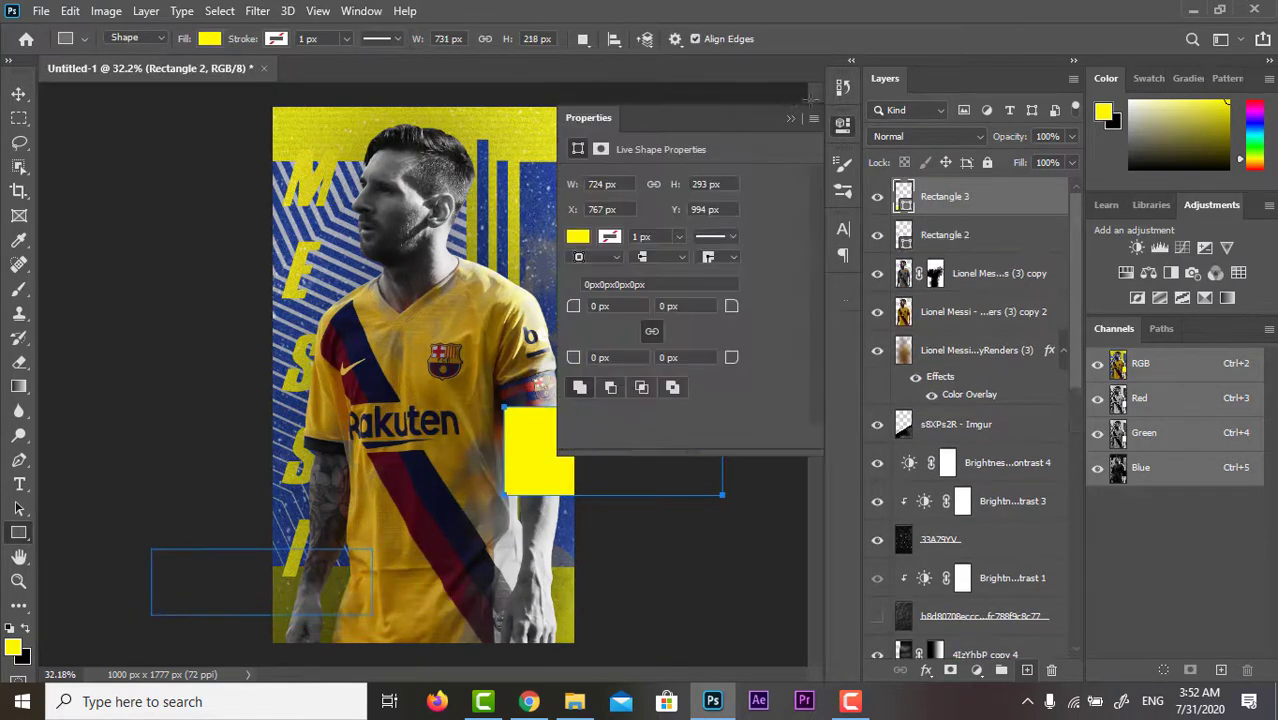
click(843, 126)
Rasterize both rectangle layers, Rectangle 2 and Rectangle 3
key(v)
right_click(1030, 197)
click(898, 285)
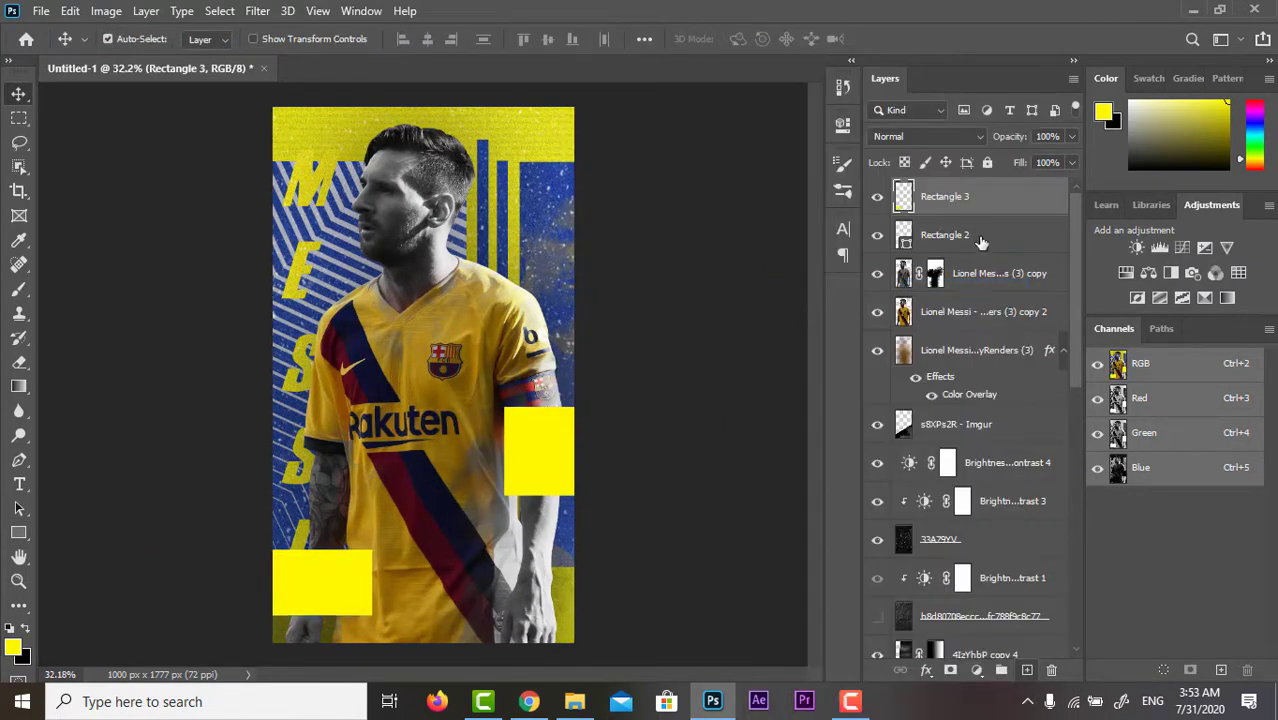
right_click(950, 234)
click(1014, 288)
click(257, 10)
click(950, 228)
click(945, 196)
click(257, 10)
click(562, 390)
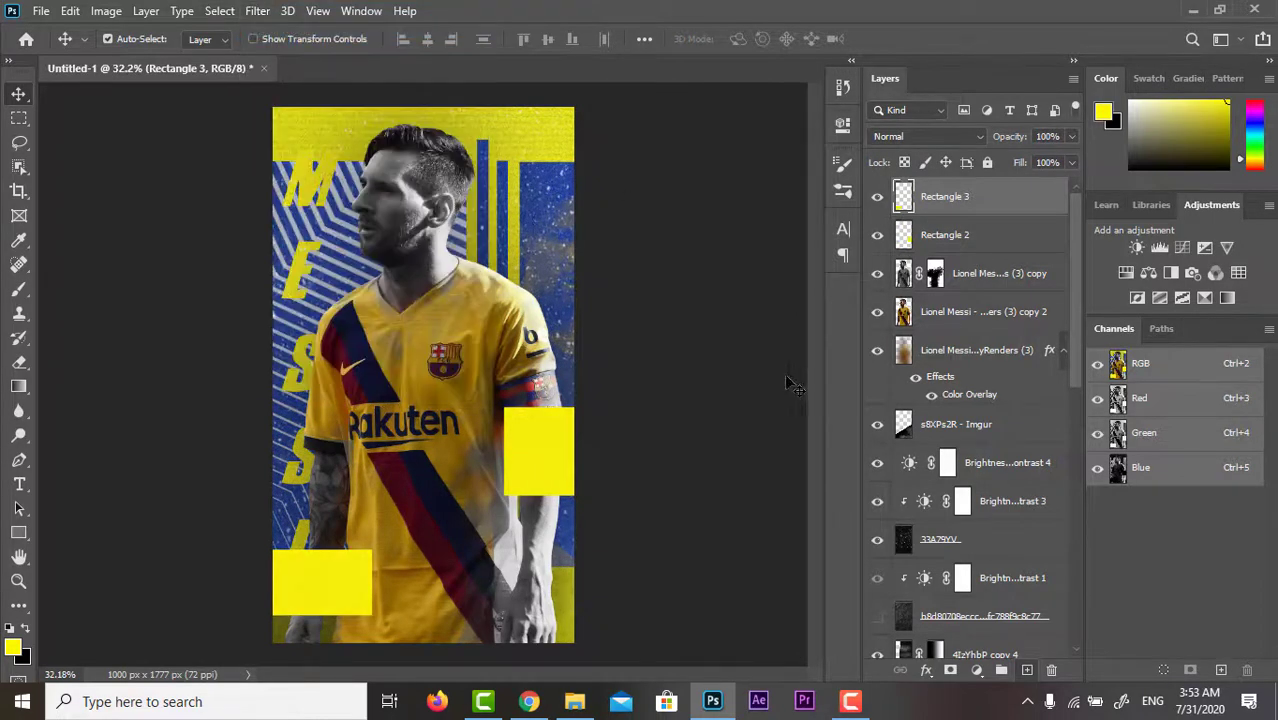
Place the FC Barcelona crest and shrink it onto the right yellow box
click(41, 11)
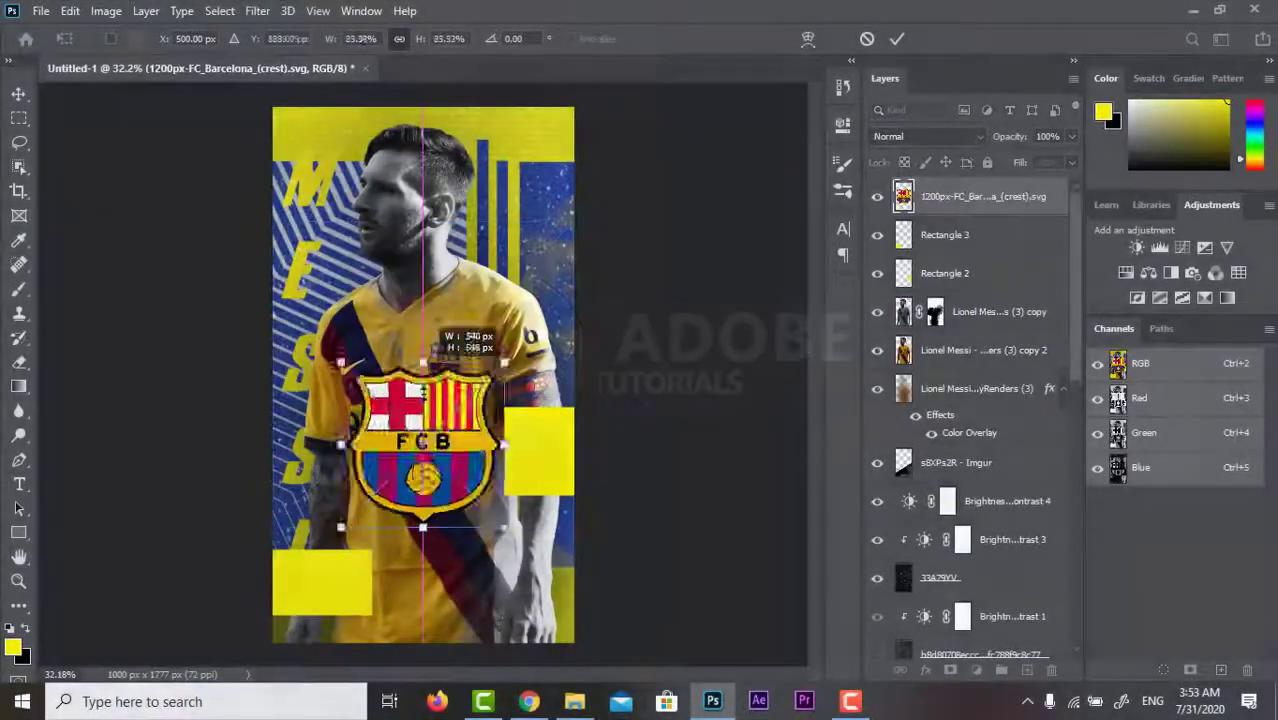
mouse_move(505, 362)
mouse_down()
mouse_move(457, 462)
mouse_move(555, 420)
mouse_up()
click(898, 38)
right_click(957, 210)
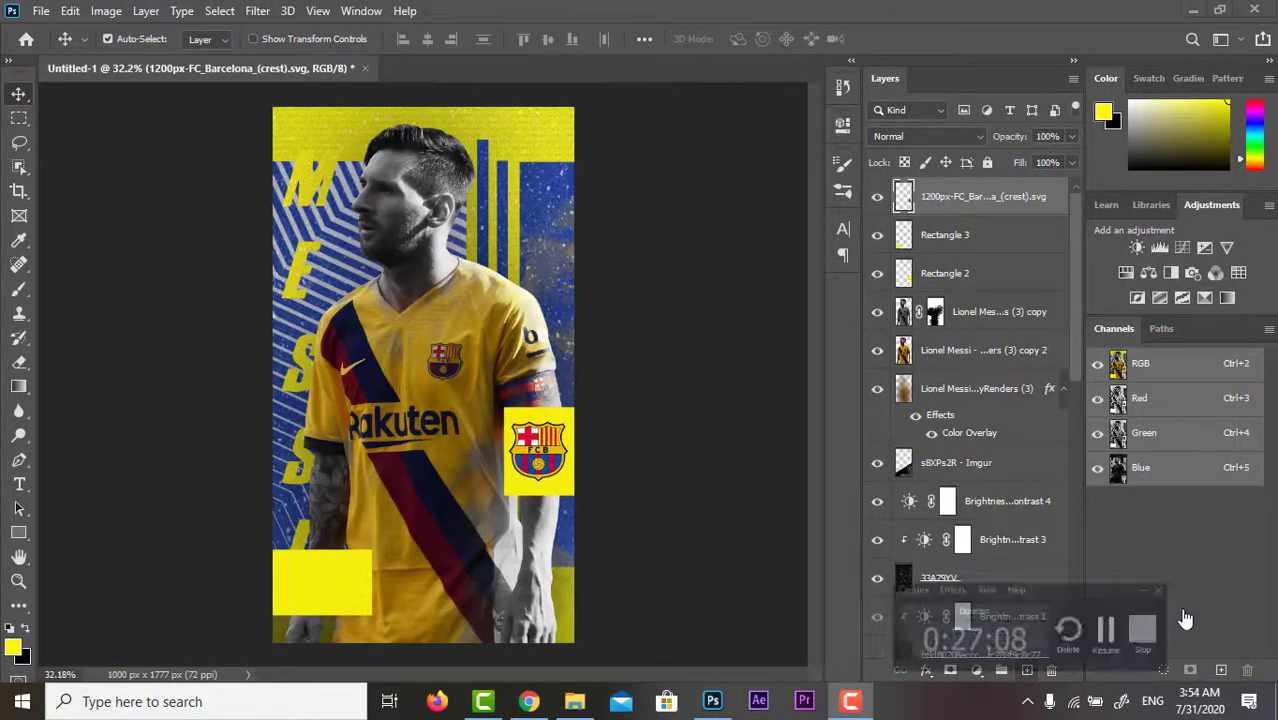
Hide the player, crest and box layers, then select Layer 4 for the new text
drag(884, 336, 880, 388)
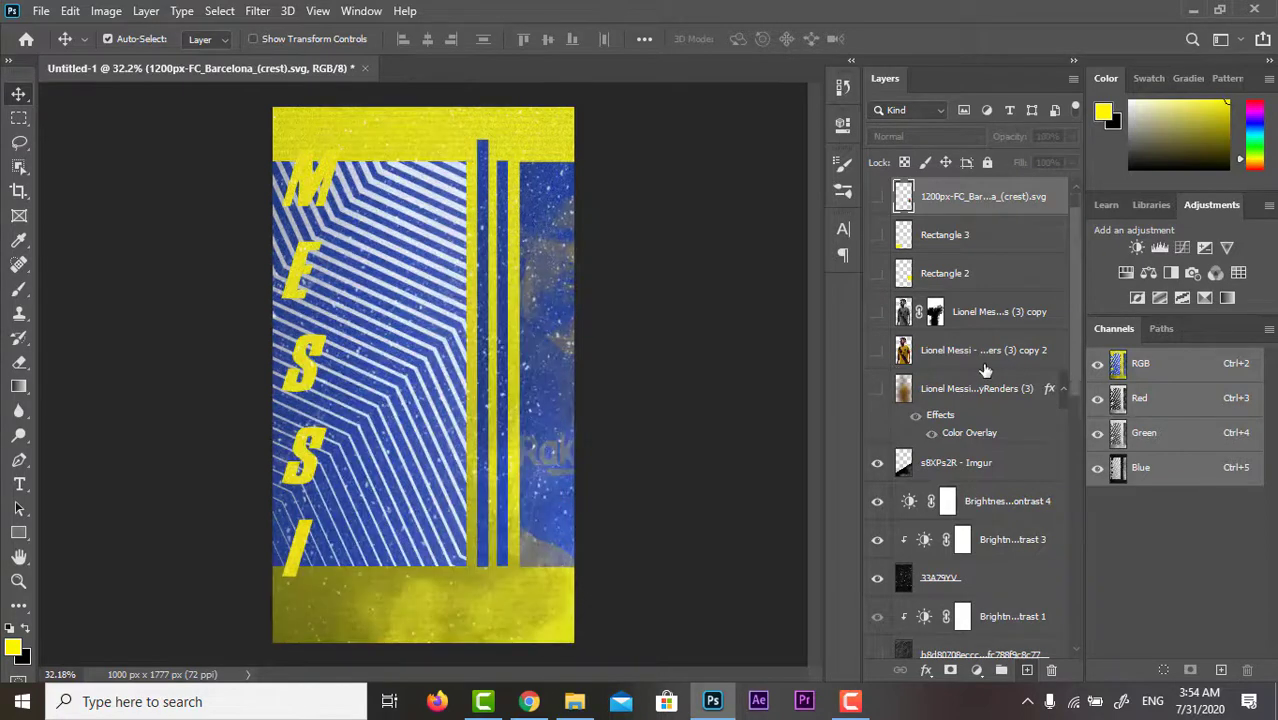
scroll(983, 400, down, 5)
scroll(995, 495, down, 3)
click(995, 495)
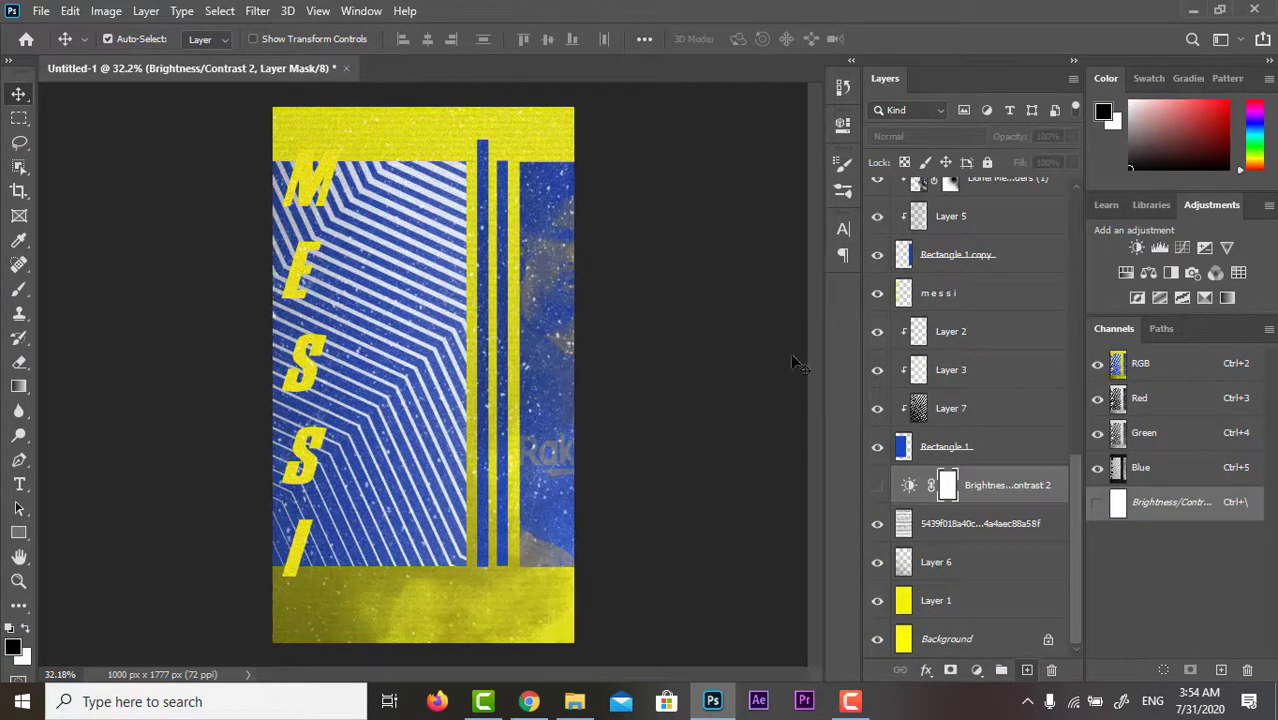
scroll(980, 400, up, 5)
scroll(980, 400, up, 4)
click(990, 447)
Type BARCA in white Astute lettering at the top of the poster
click(19, 484)
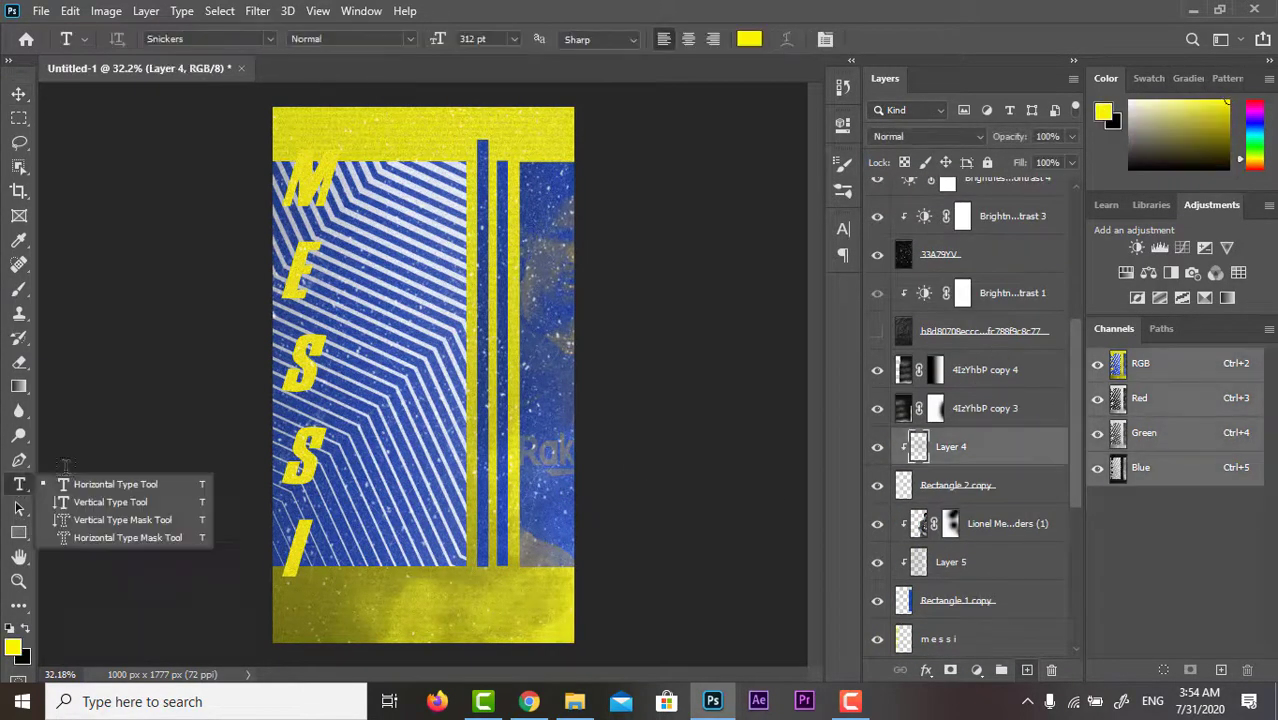
click(270, 39)
click(400, 140)
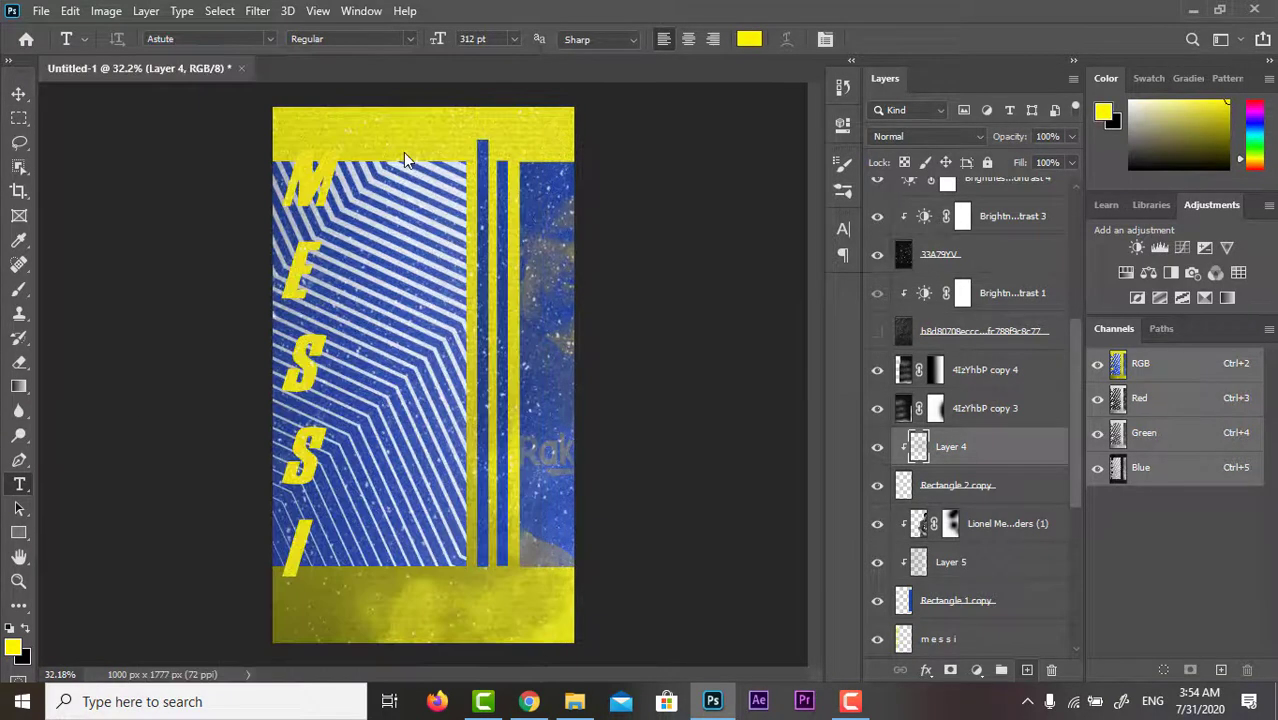
click(370, 138)
click(10, 628)
click(26, 628)
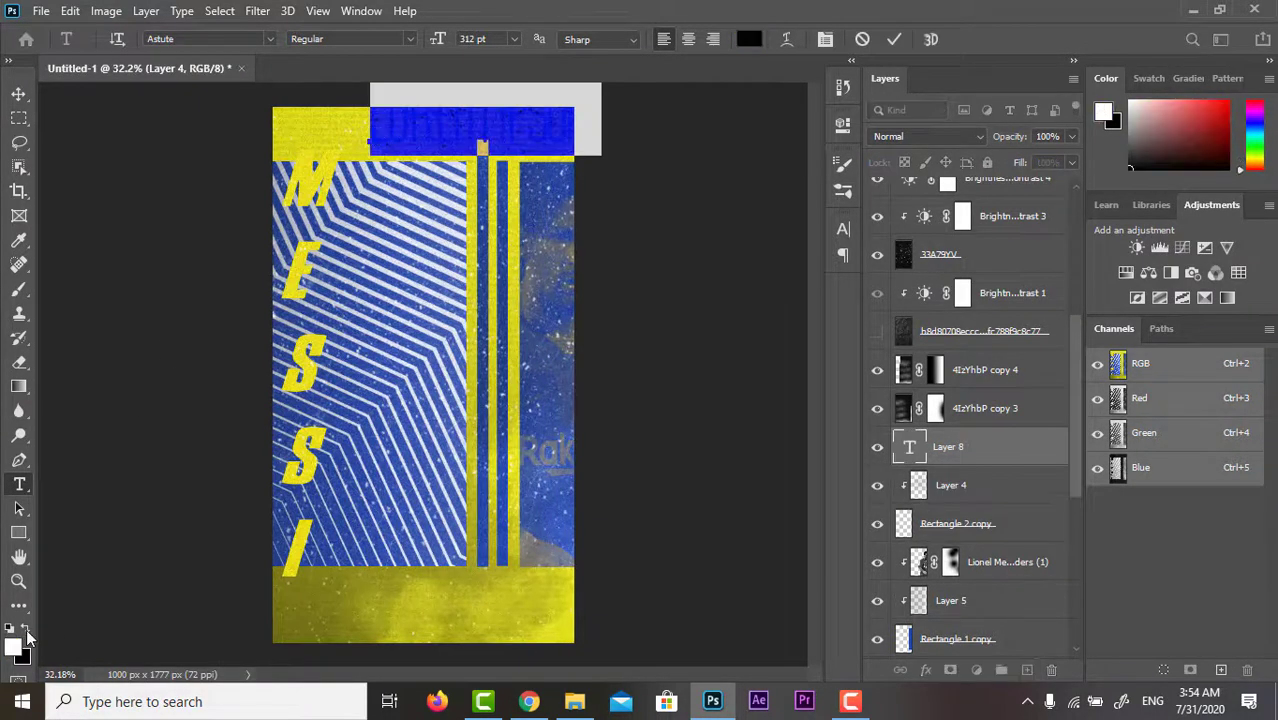
text(BHRCA)
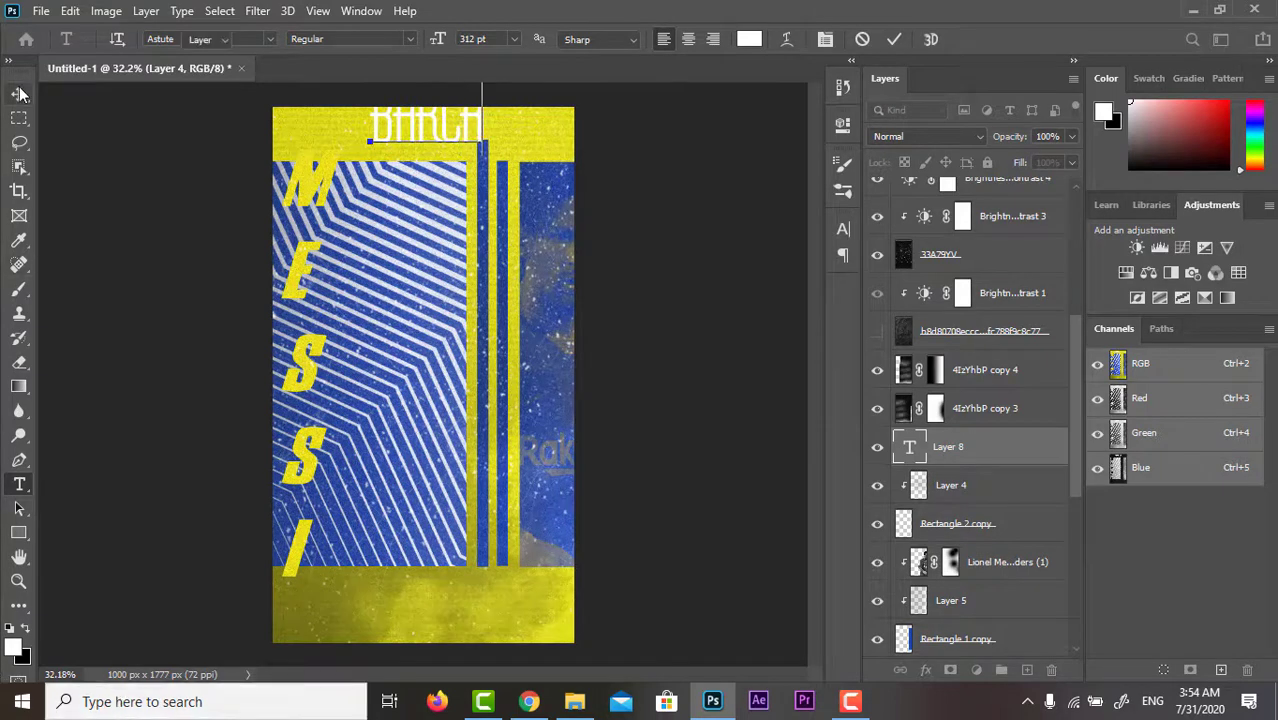
click(20, 93)
click(485, 142)
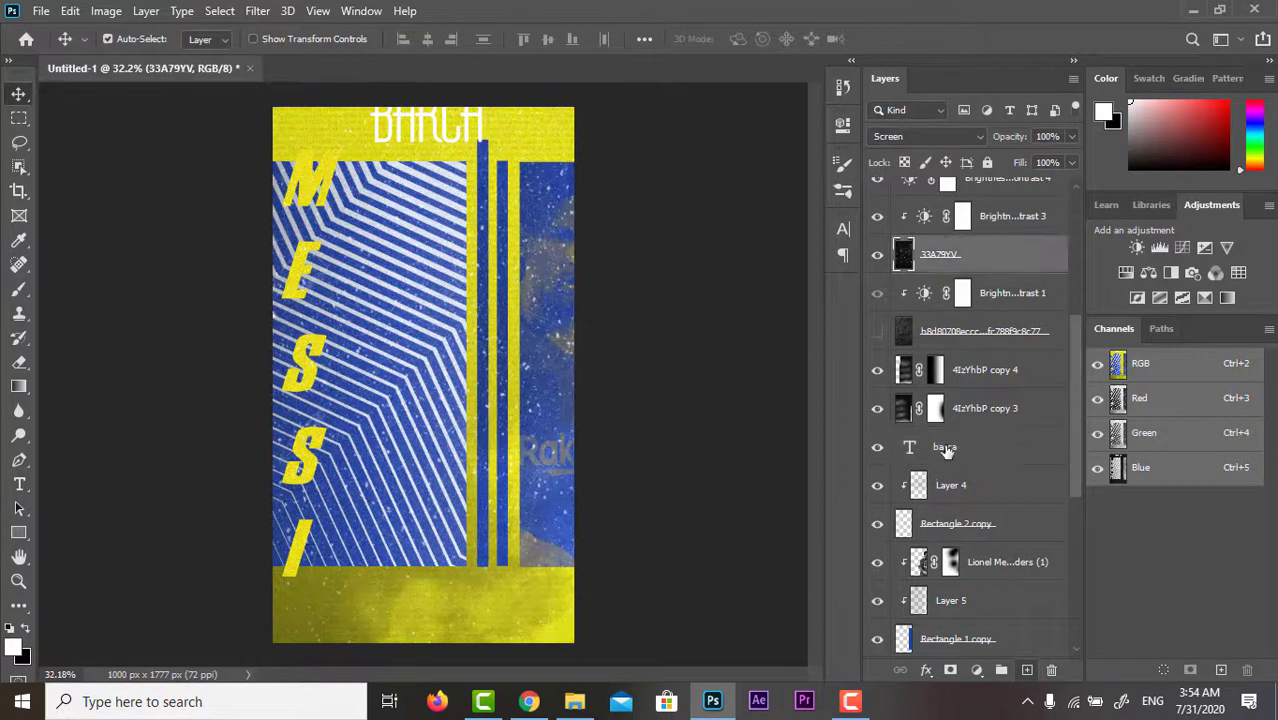
Position BARCA near the top and place a duplicate just below it
drag(410, 130, 440, 172)
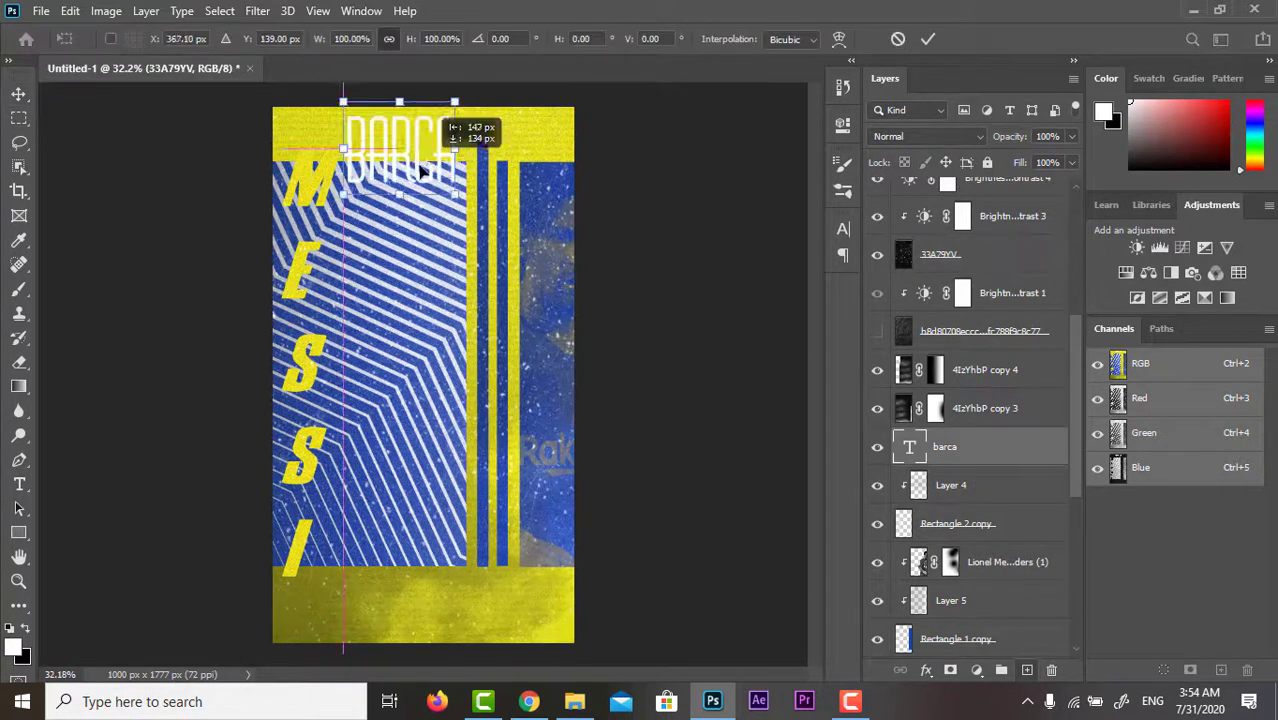
click(930, 39)
key(ctrl+j)
drag(448, 163, 449, 254)
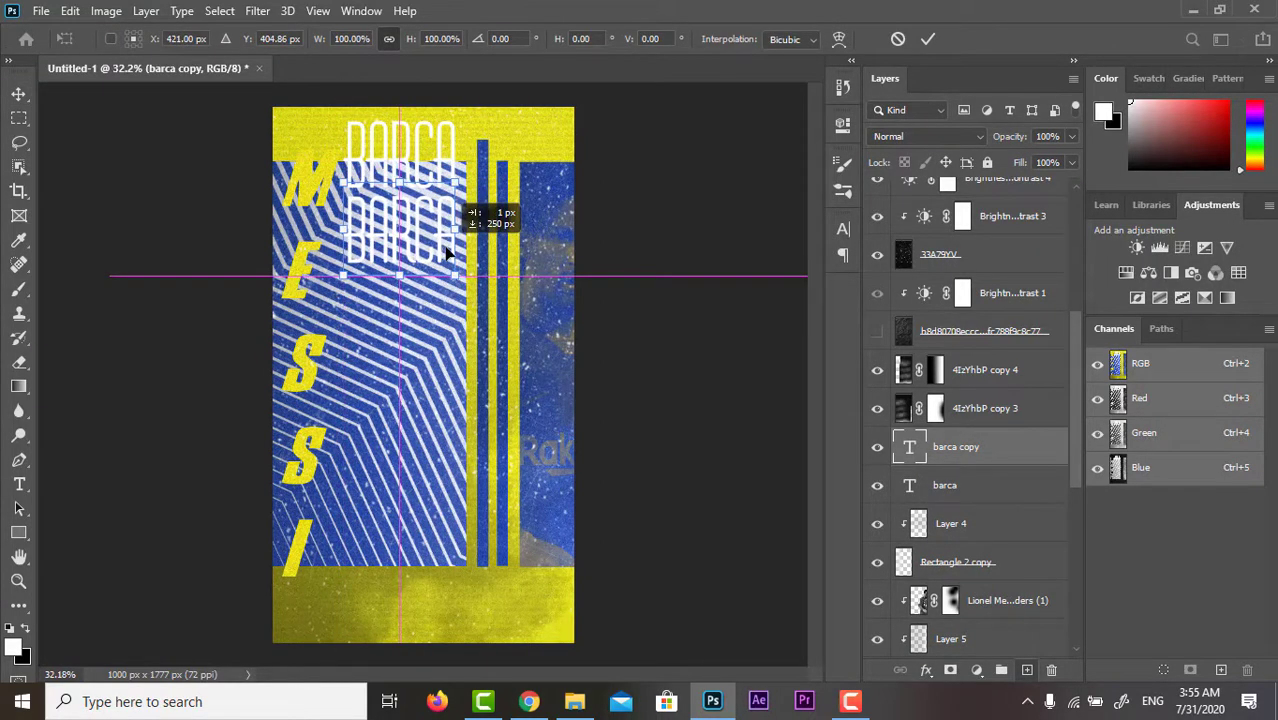
Give the BARCA copy a white (#ffffff) Stroke effect
click(926, 669)
click(950, 530)
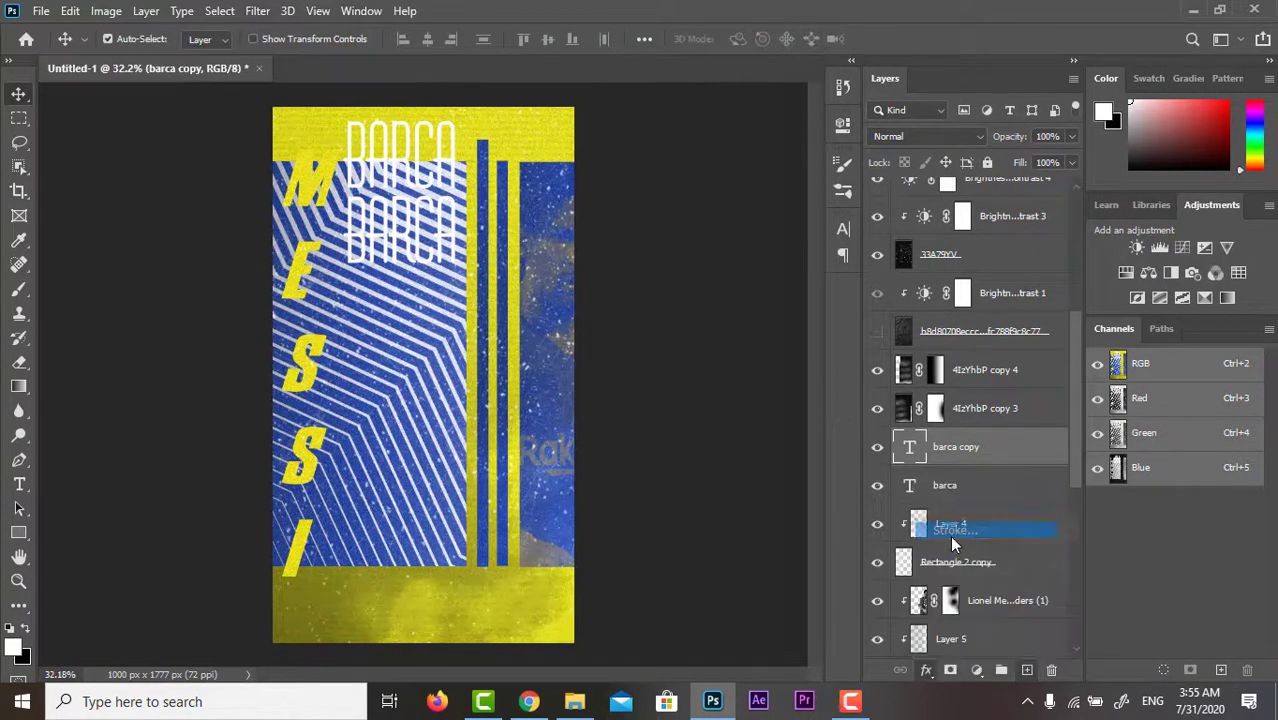
click(843, 222)
text(ffffff)
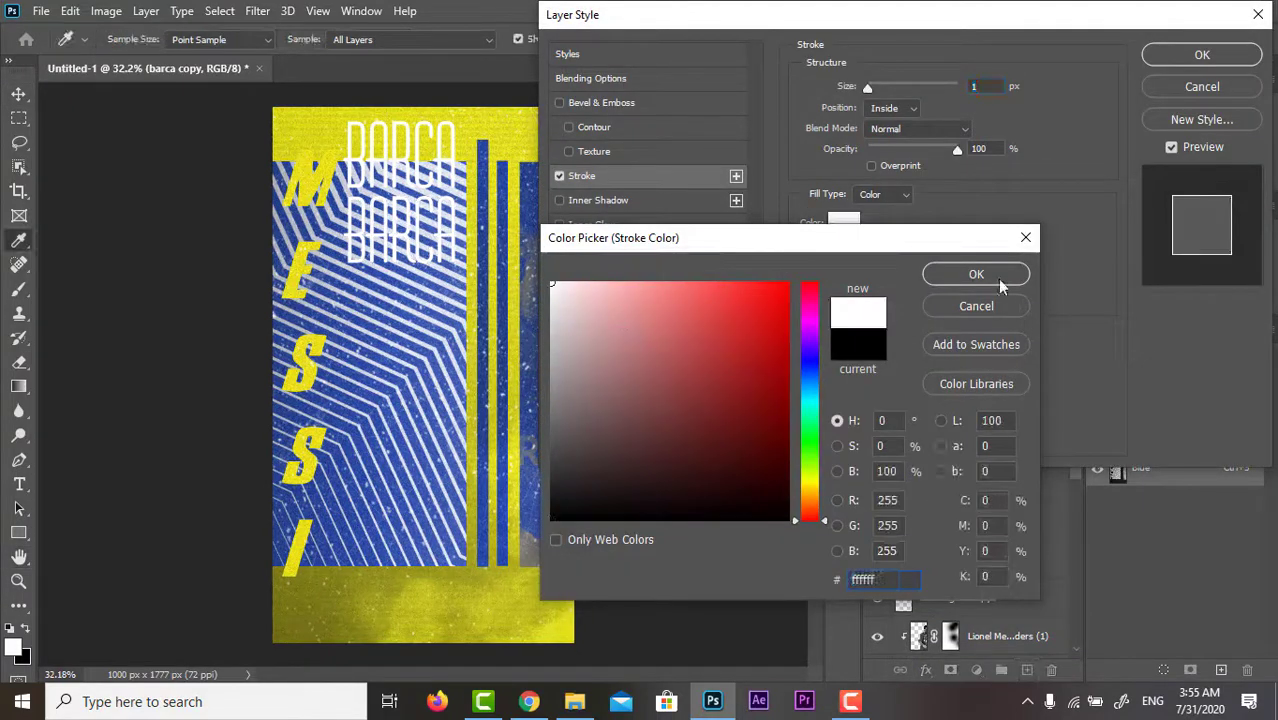
click(999, 274)
key(Return)
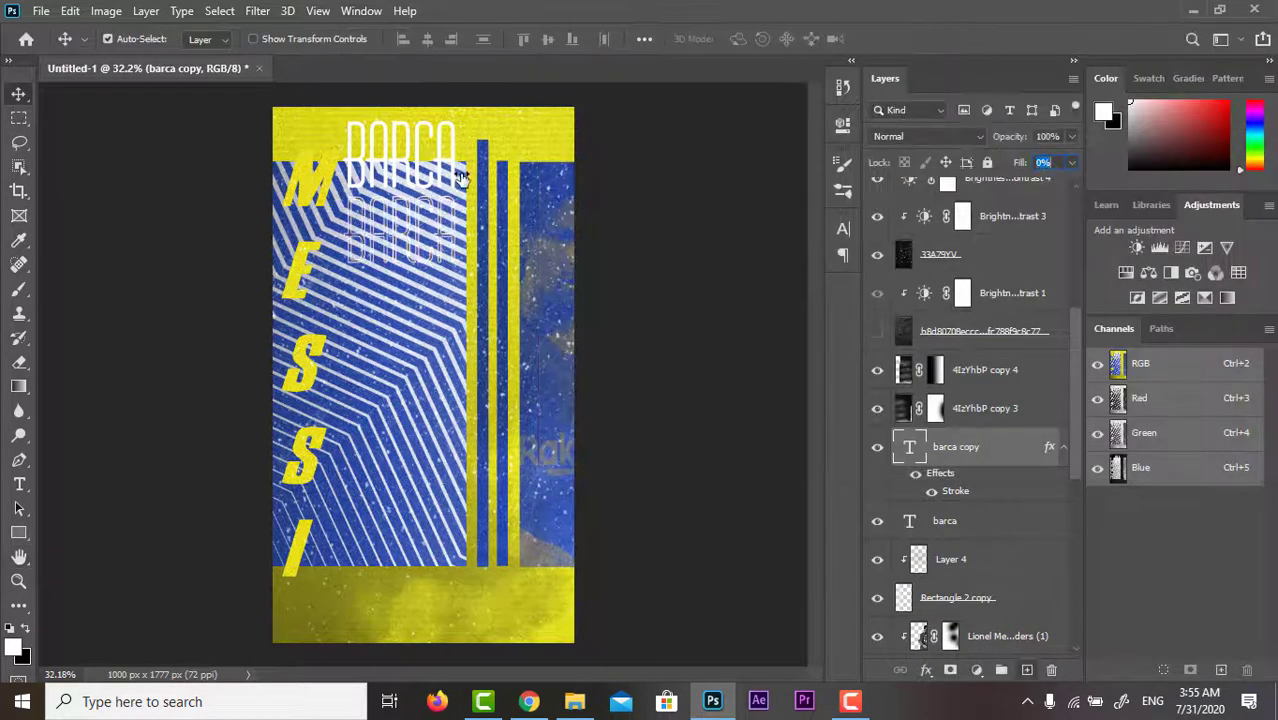
Merge the solid/outlined BARCA pair and duplicate it twice further down the poster
key(ctrl+e)
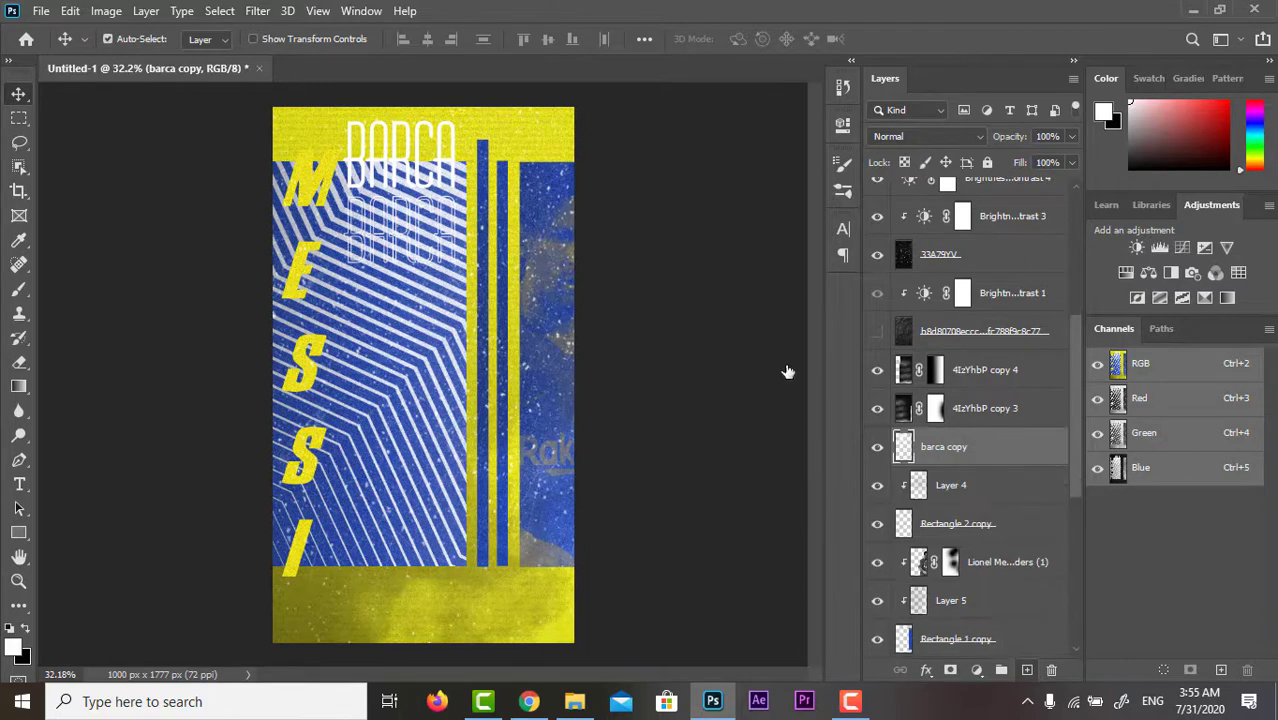
key(ctrl+j)
key(ctrl+t)
mouse_move(490, 266)
mouse_down()
mouse_move(447, 388)
mouse_move(447, 428)
mouse_move(398, 400)
mouse_move(412, 496)
mouse_up()
key(Return)
key(ctrl+j)
key(ctrl+t)
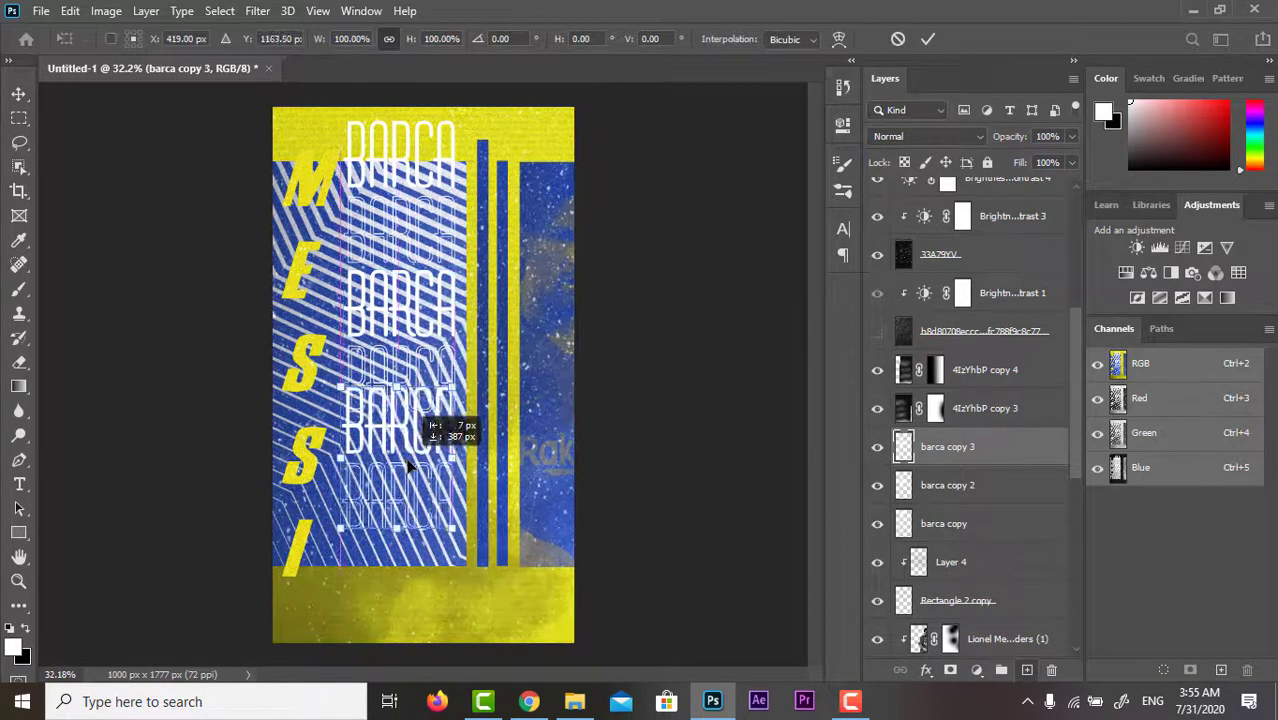
click(929, 39)
Merge all BARCA copies into one layer and stretch it to the bottom edge
shift+click(978, 524)
key(ctrl+e)
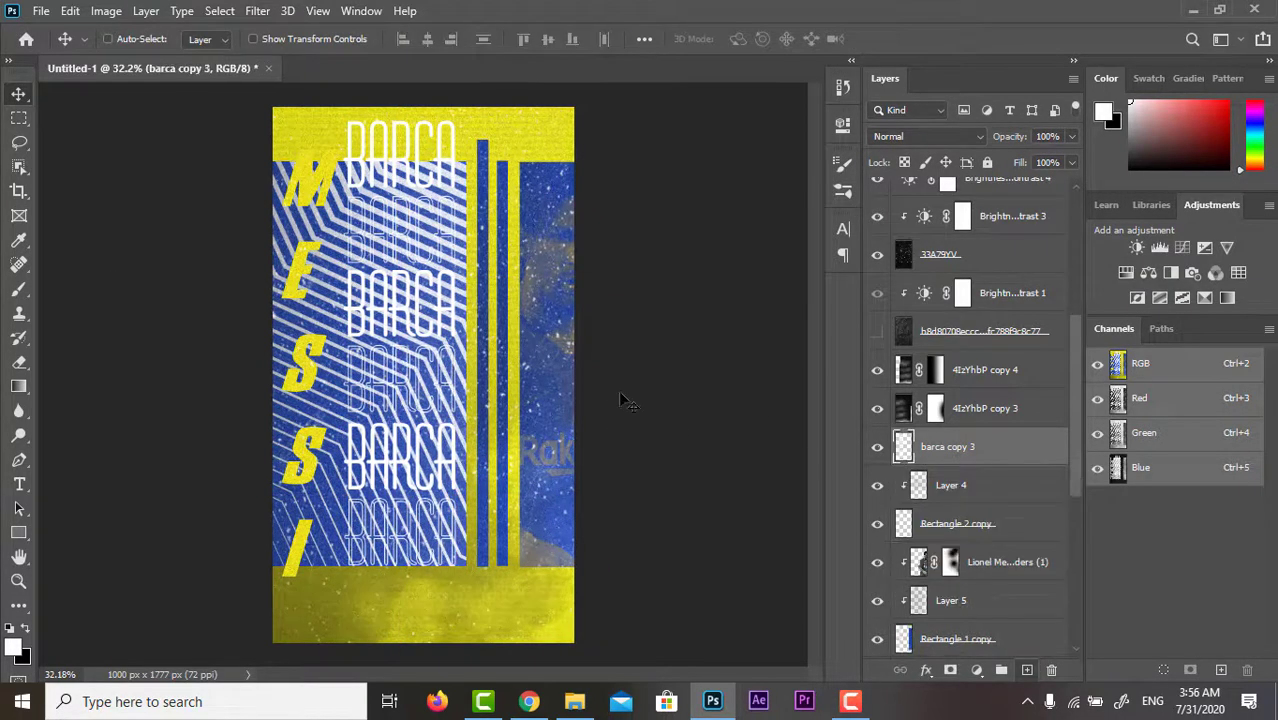
key(ctrl+t)
drag(400, 608, 400, 650)
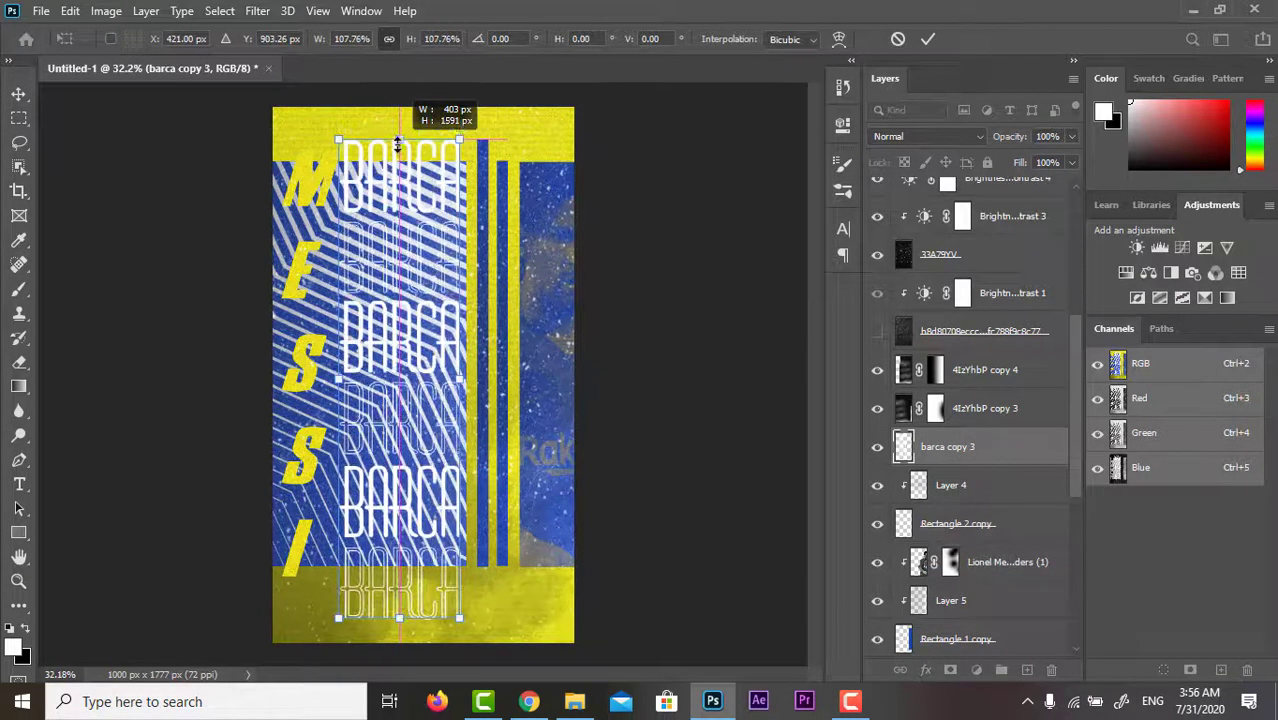
key(Return)
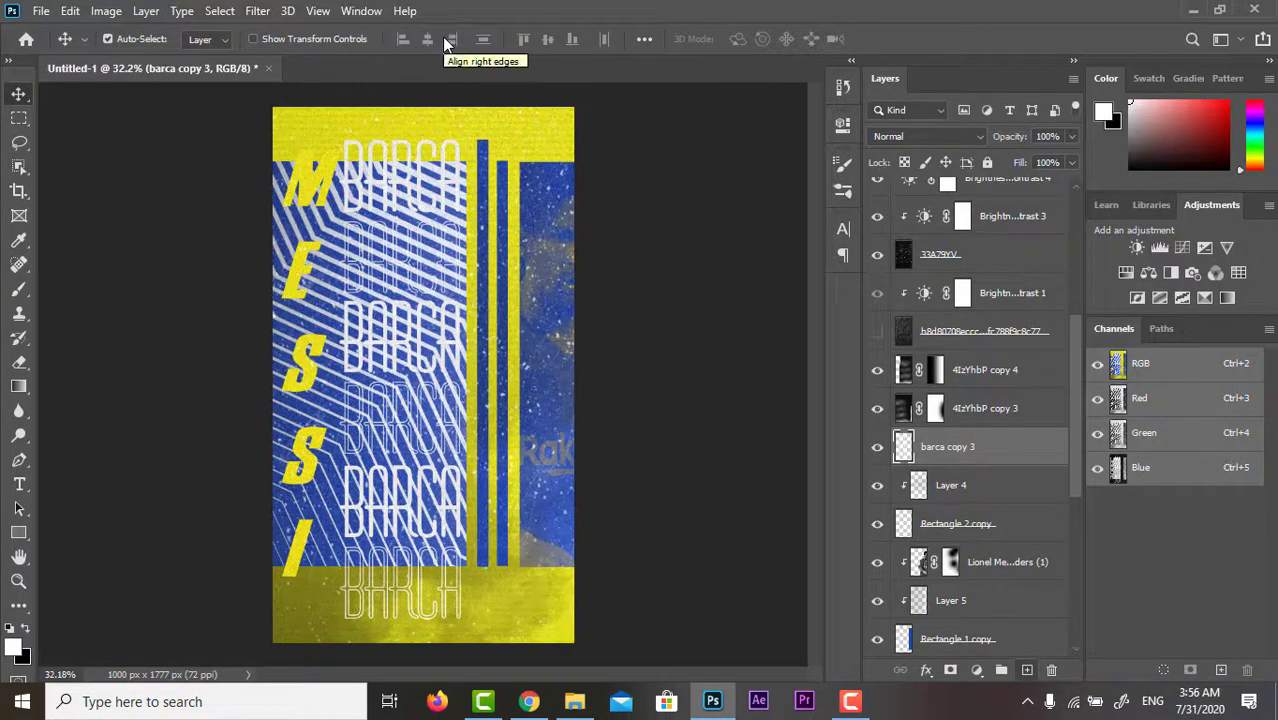
scroll(960, 450, down, 2)
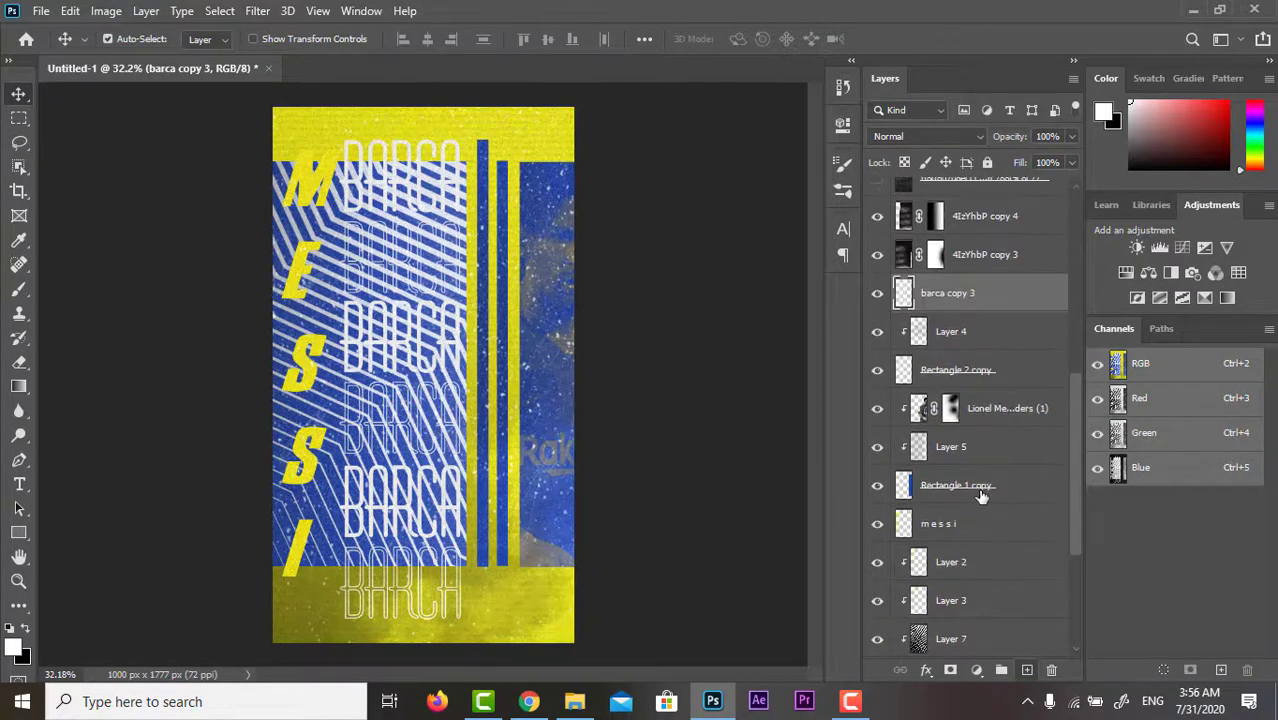
Select the copied Imgur texture layer and erase its haze over the lower right
click(950, 524)
key(b)
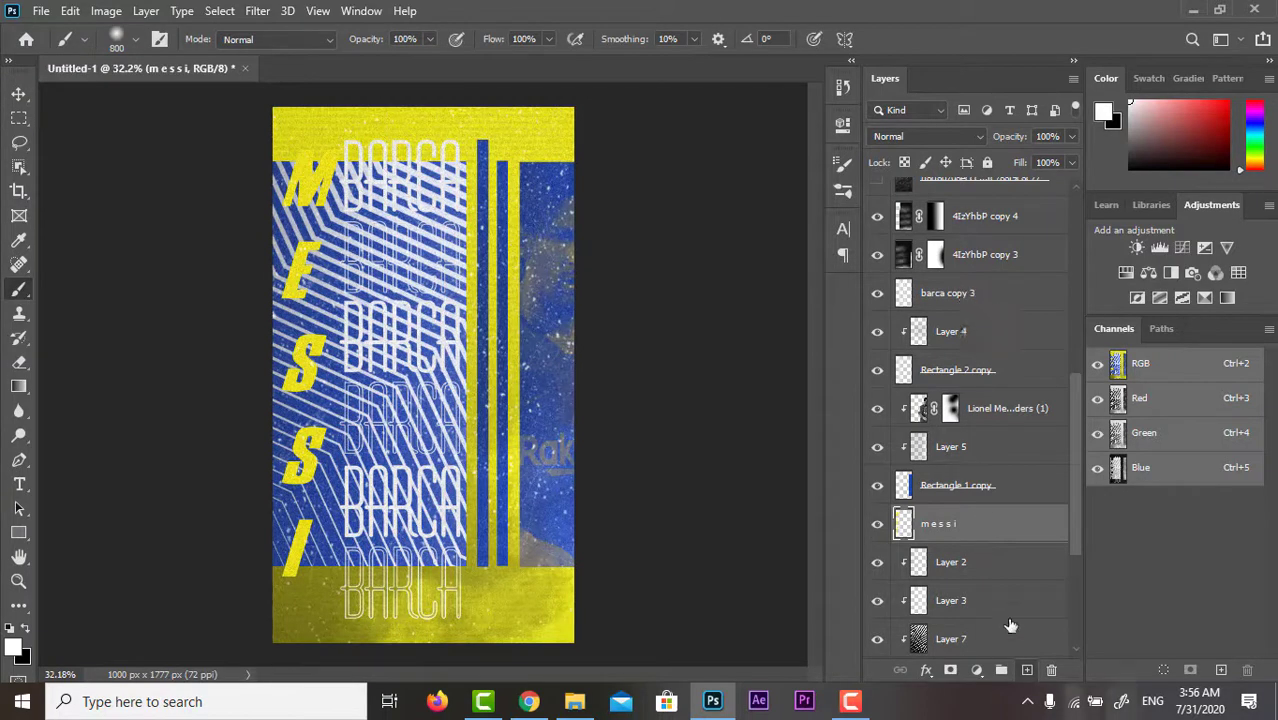
scroll(1010, 625, down, 4)
click(958, 598)
click(962, 300)
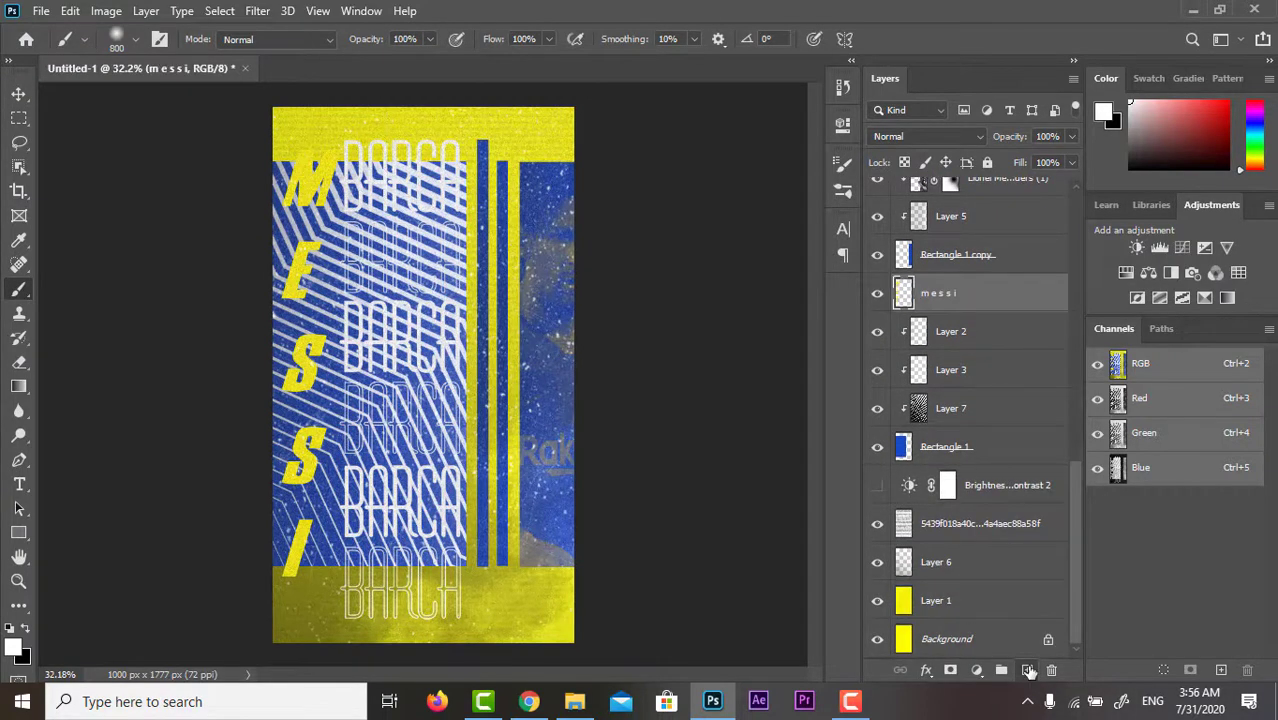
drag(1076, 465, 1076, 191)
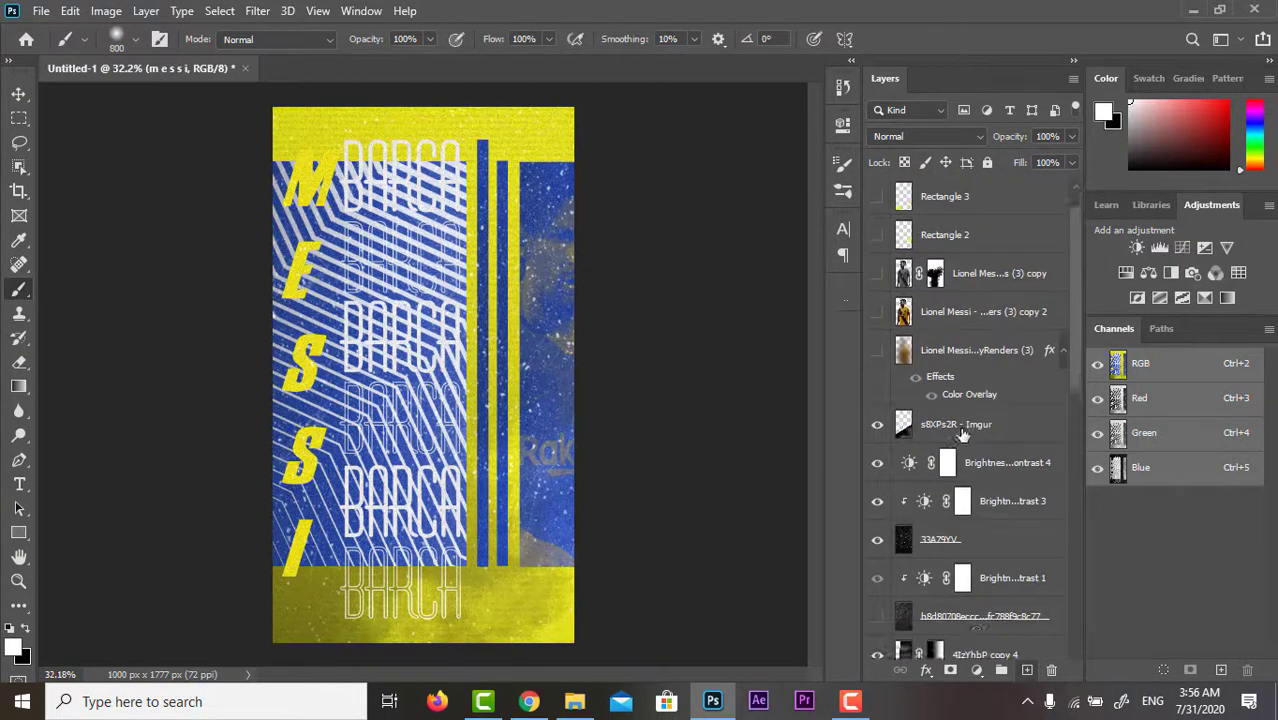
scroll(968, 400, down, 2)
click(968, 390)
click(19, 362)
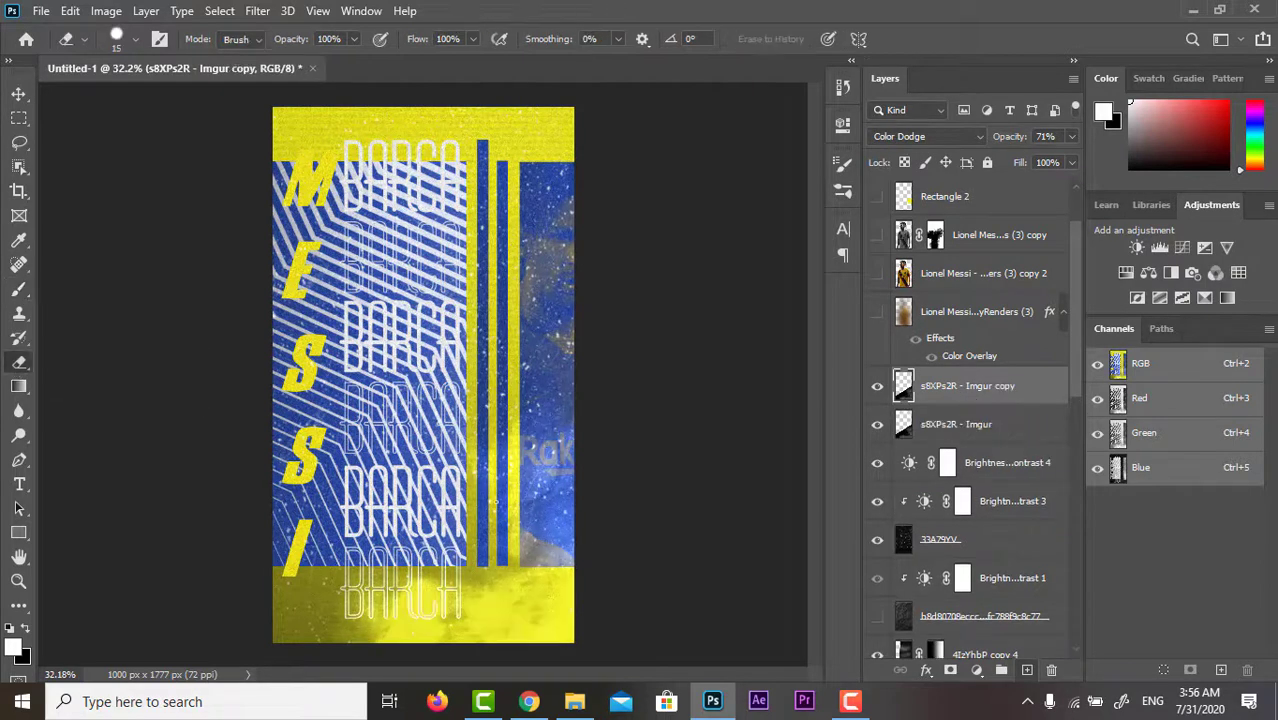
click(790, 650)
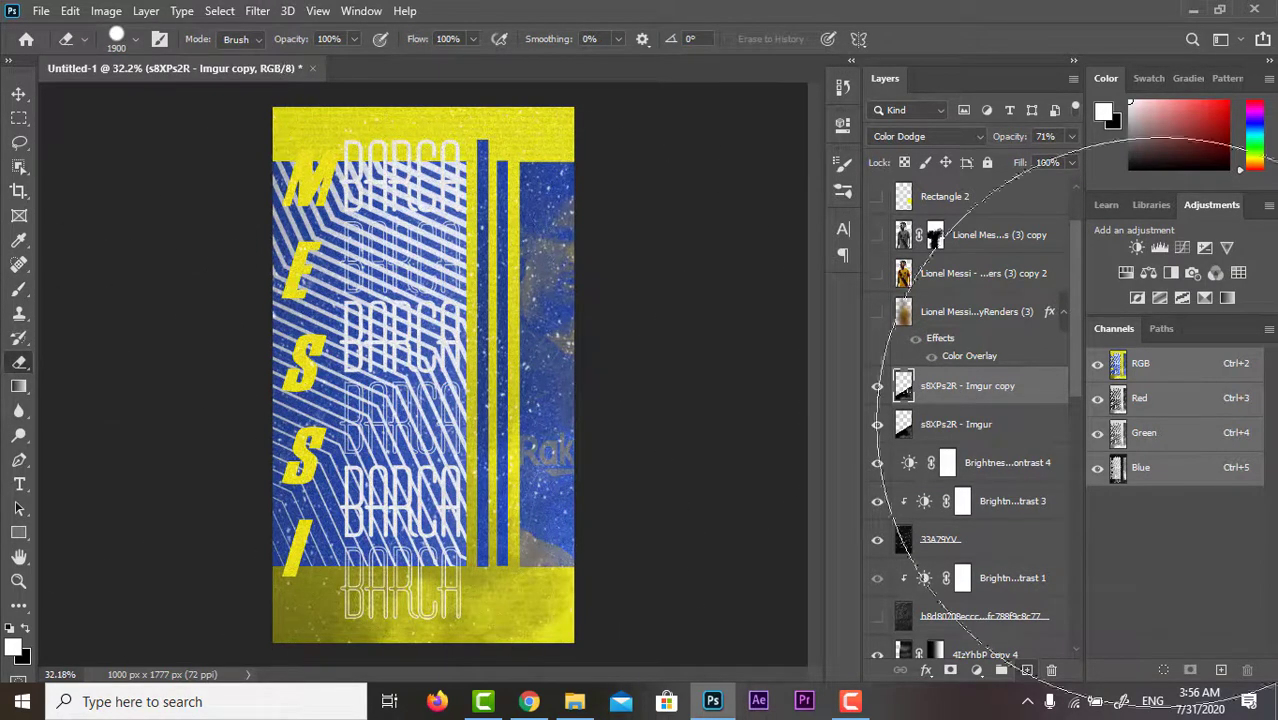
Move the texture copy above the m e s s i layer and clip it to that layer
click(19, 94)
scroll(1040, 600, down, 10)
scroll(1040, 600, down, 5)
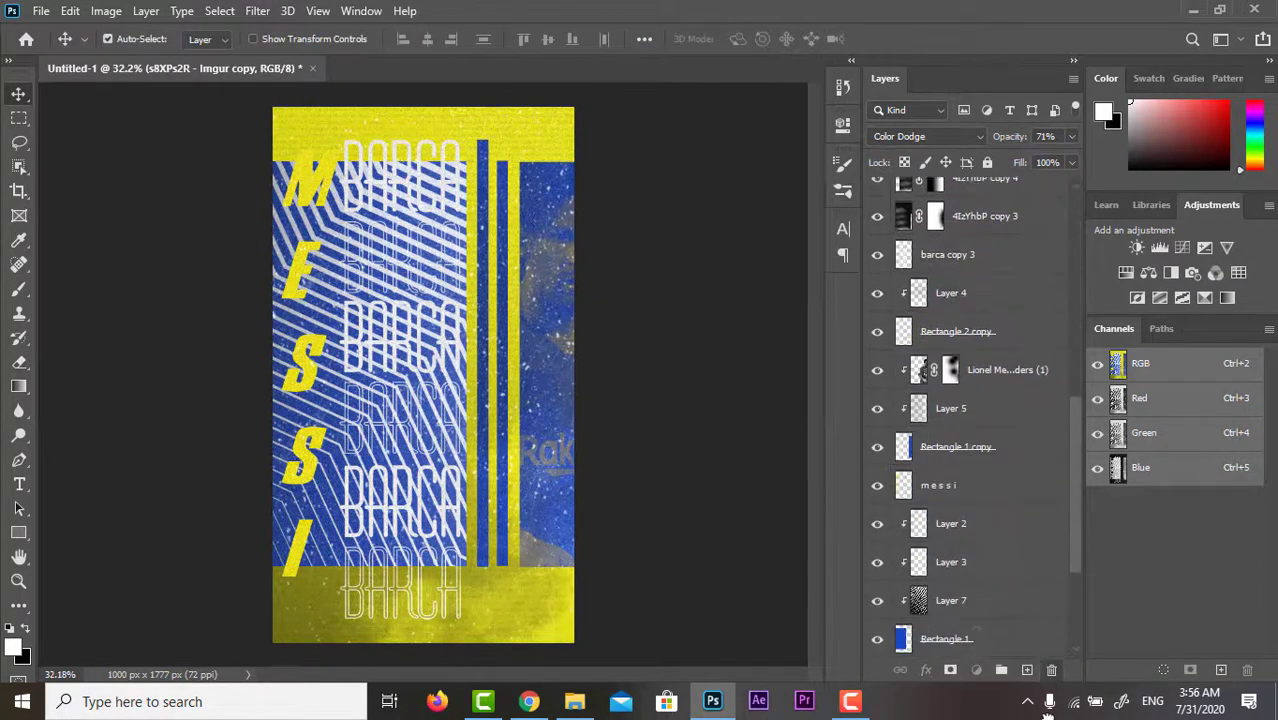
key(ctrl+[)
key(ctrl+[)
key(ctrl+[)
right_click(963, 254)
click(830, 354)
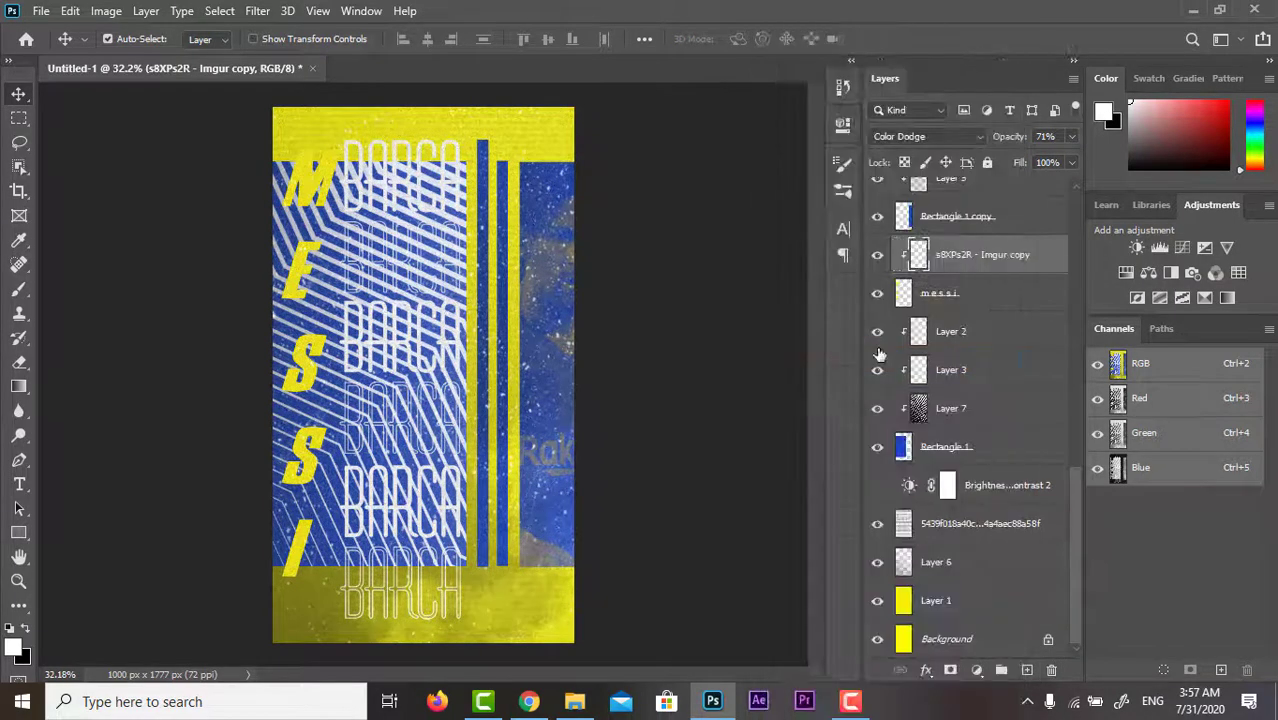
Set the texture layer to Normal blending and merge it into the messi text
key(b)
click(85, 39)
double_click(85, 183)
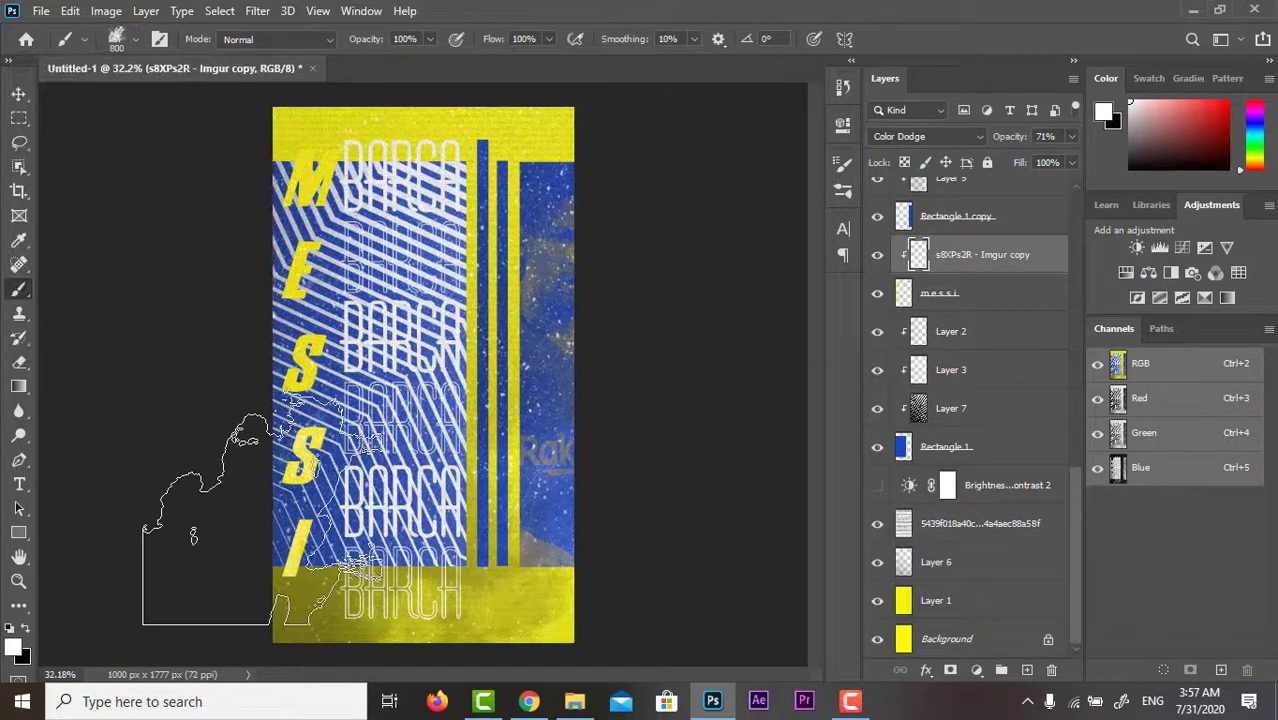
click(925, 136)
click(888, 150)
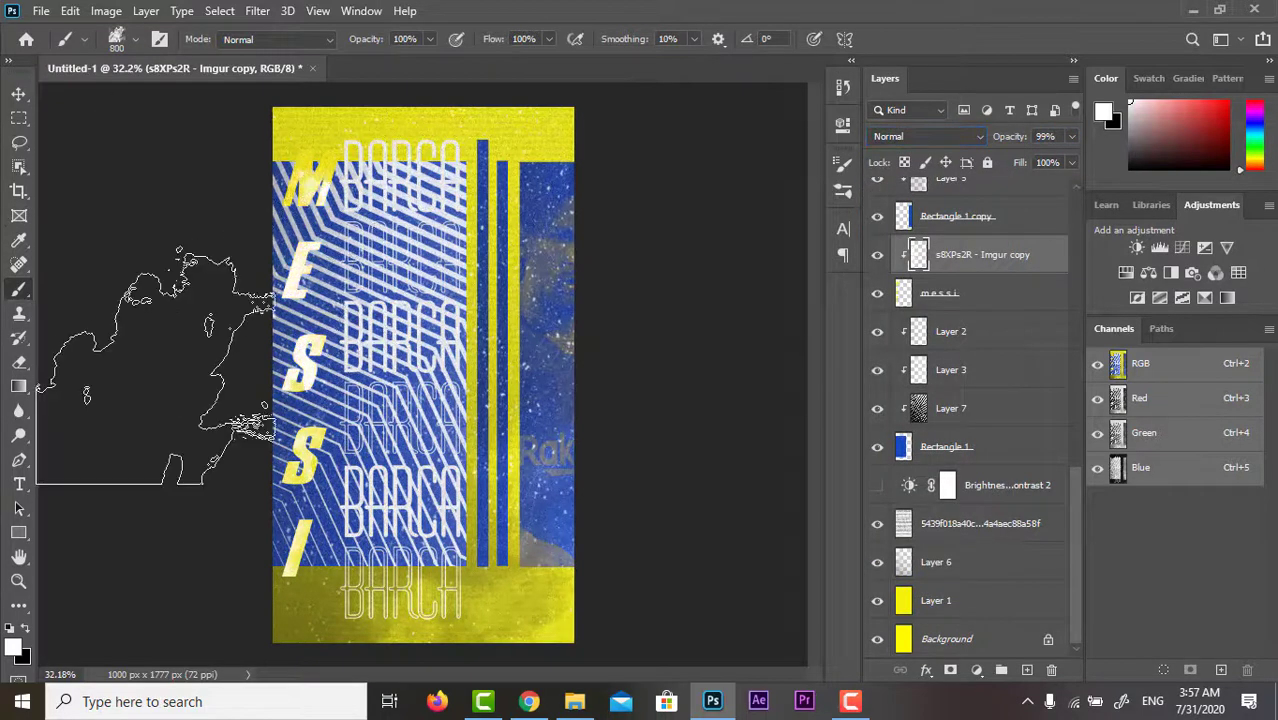
key(ctrl+e)
Choose a large 2500 px textured brush tip
click(843, 163)
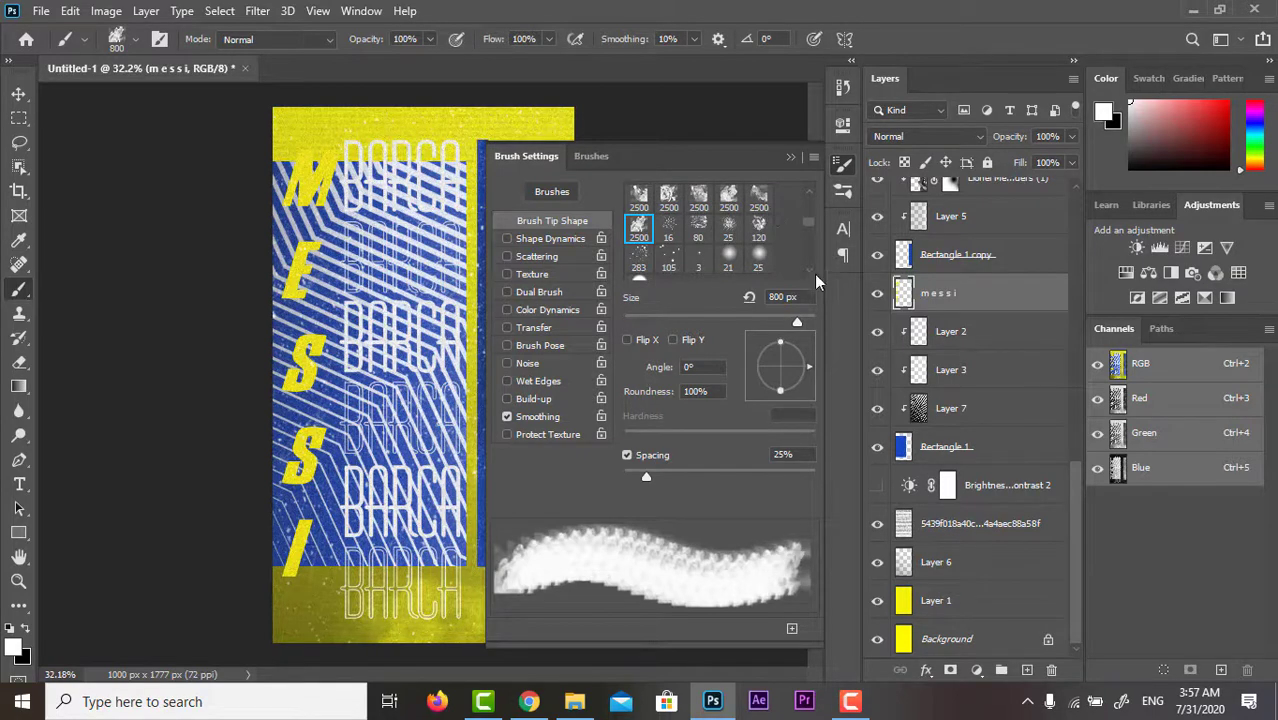
click(758, 197)
click(843, 163)
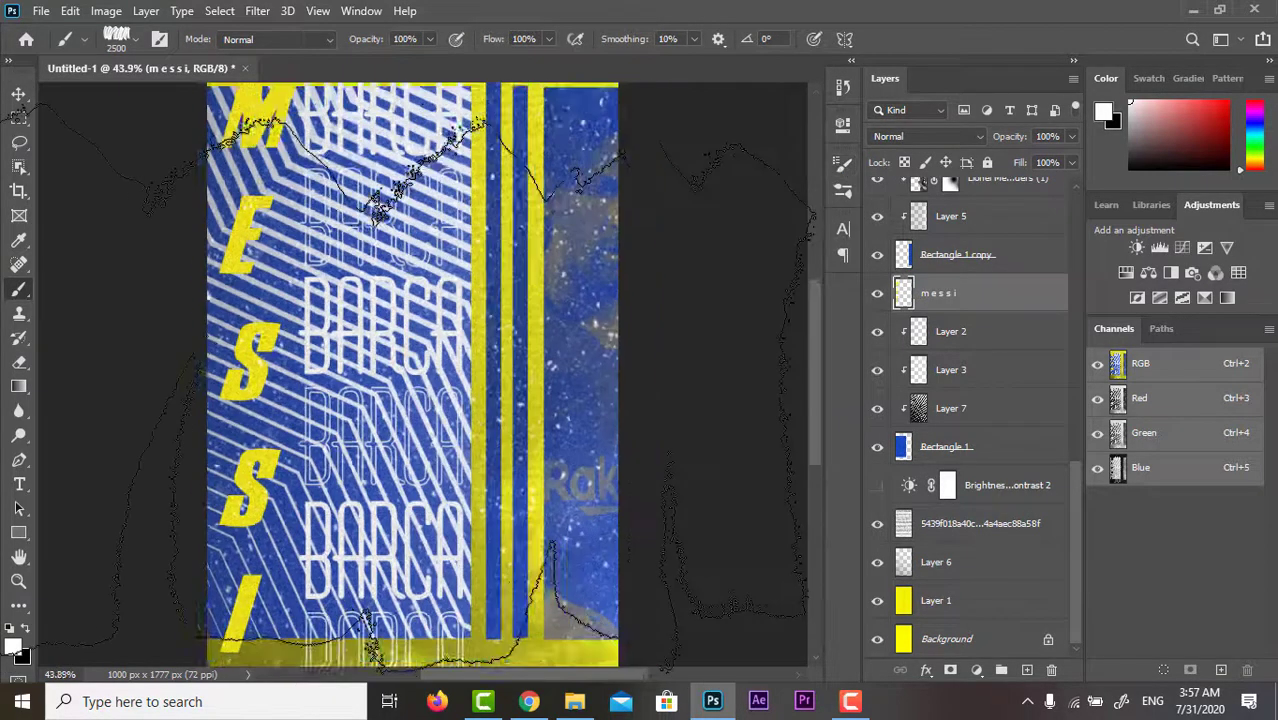
scroll(420, 300, down, 1)
right_click(1062, 318)
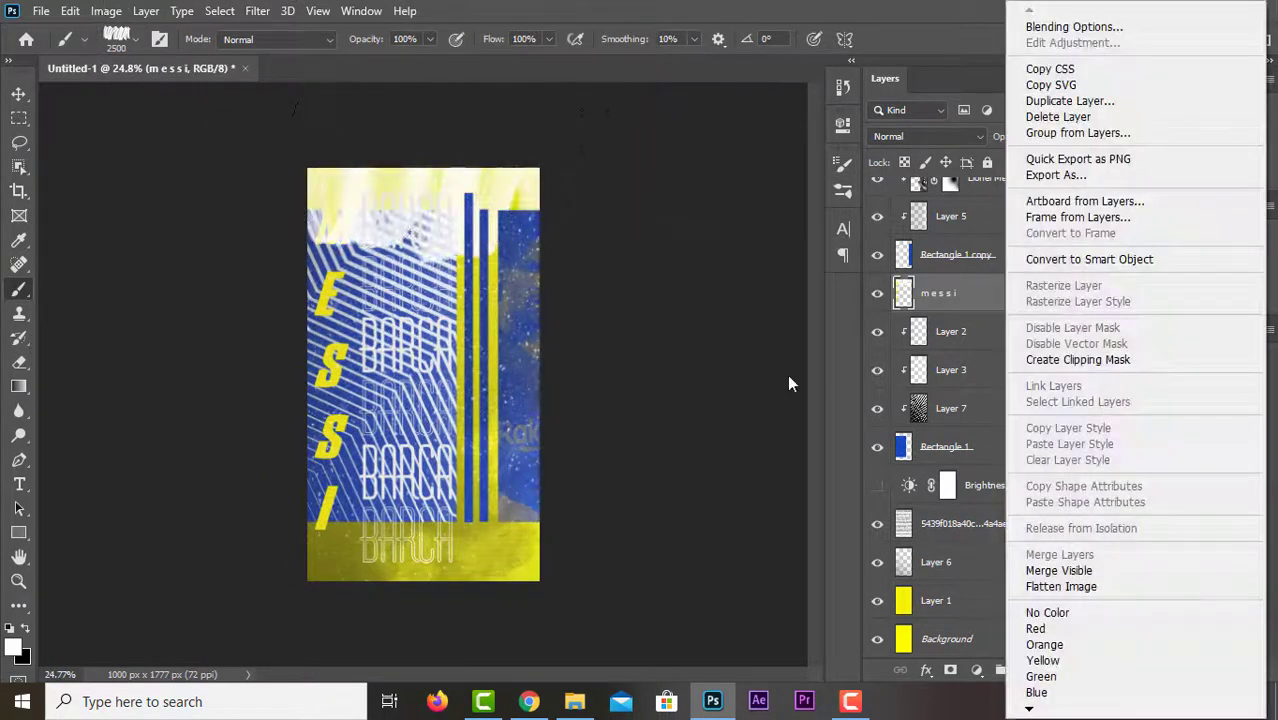
key(Escape)
Duplicate the messi layer and clip the copy to the messi text
key(ctrl+j)
key(e)
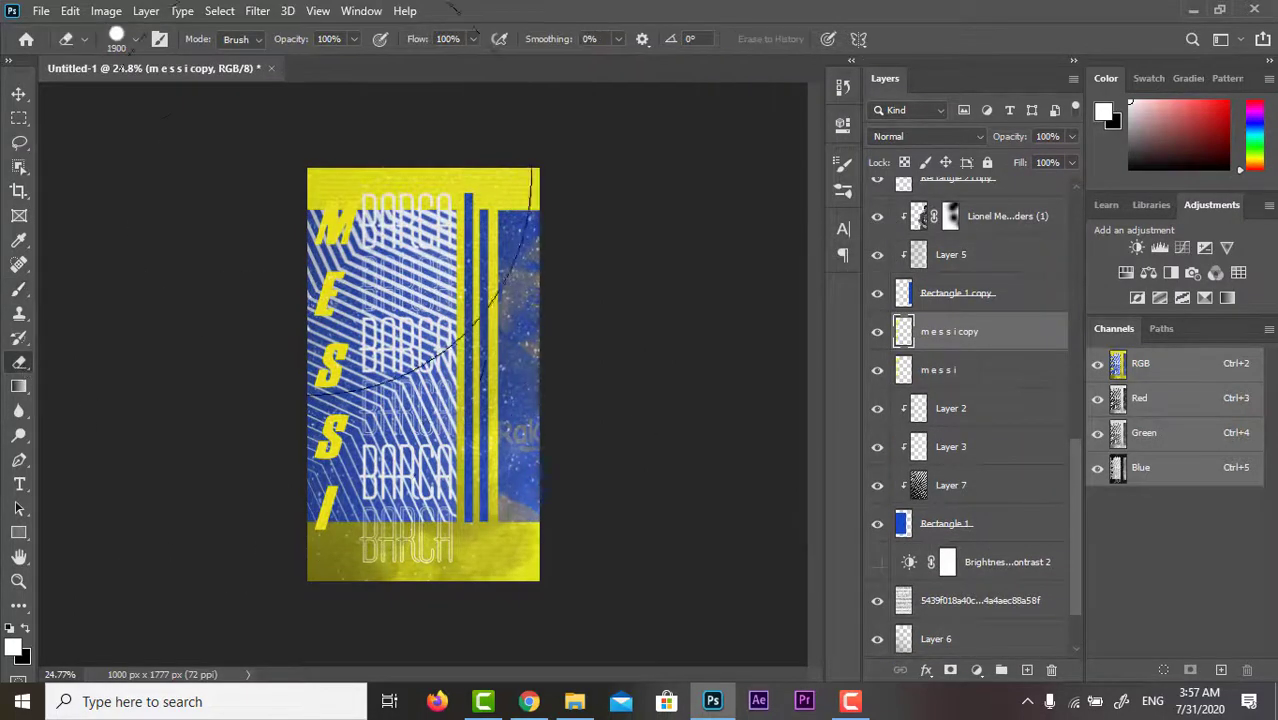
right_click(20, 292)
click(110, 288)
right_click(984, 330)
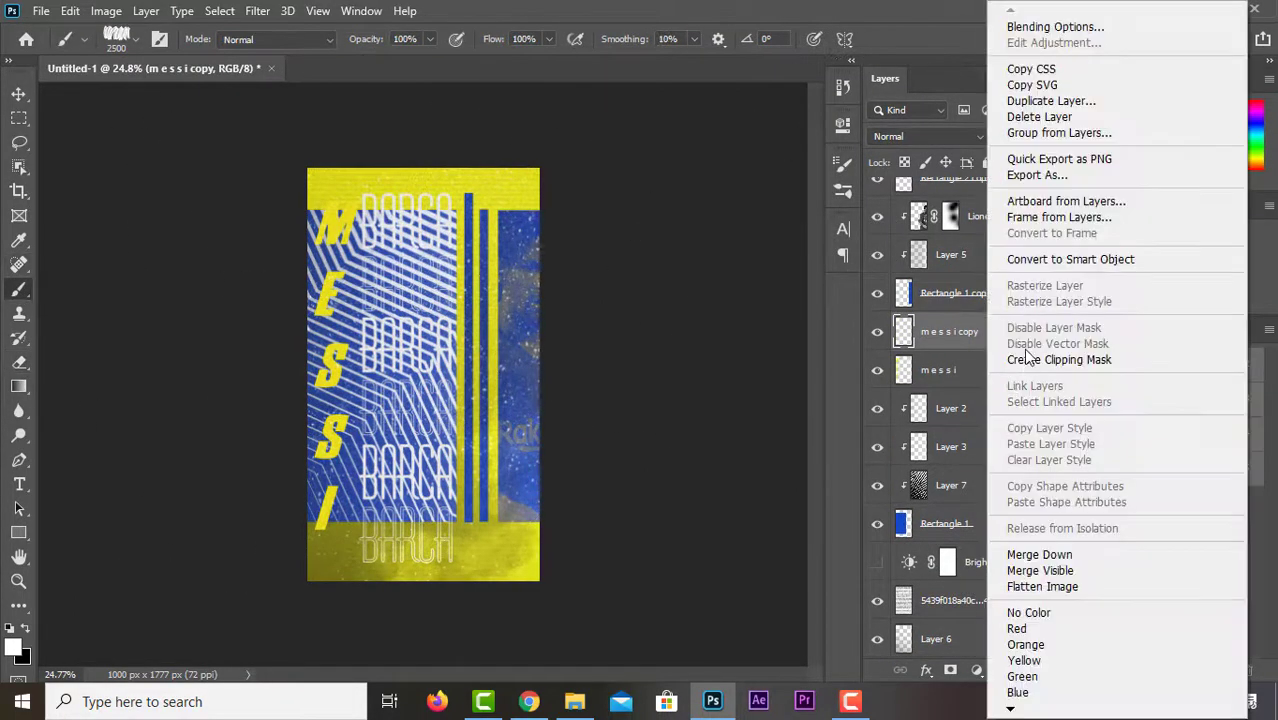
click(1118, 394)
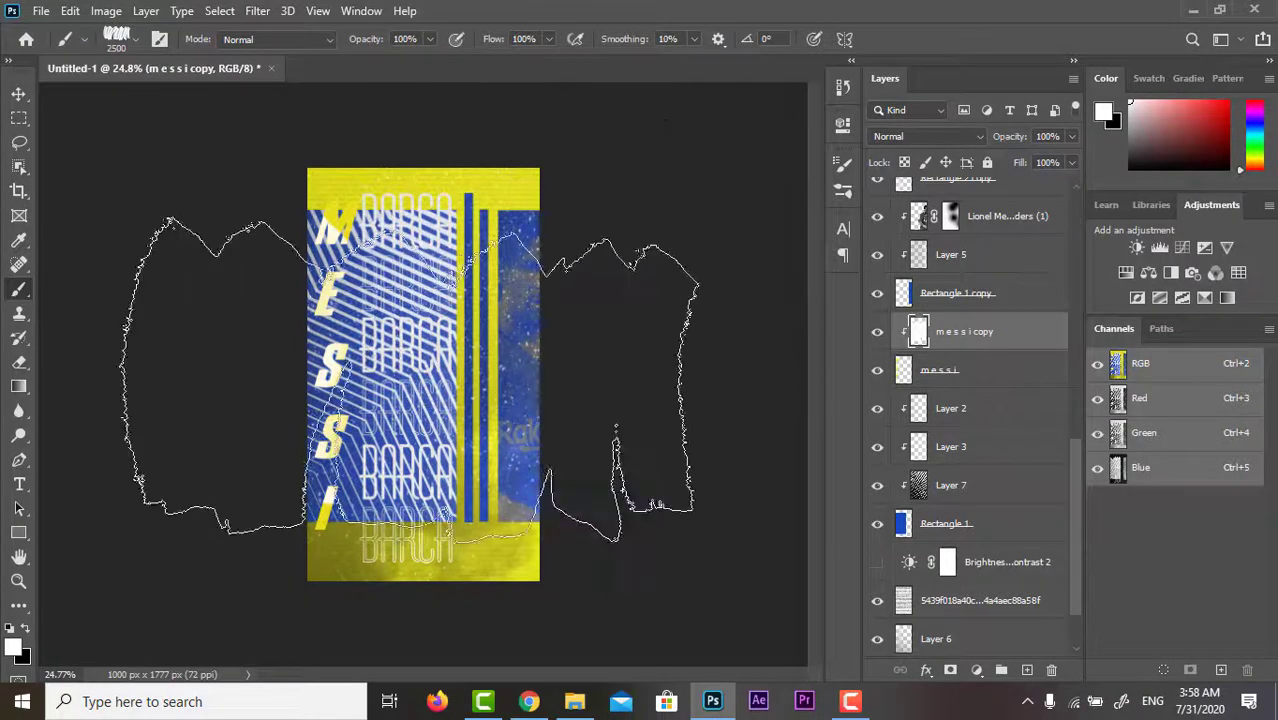
Select Layer 6 and lower its opacity to 37%
click(19, 94)
scroll(950, 560, down, 2)
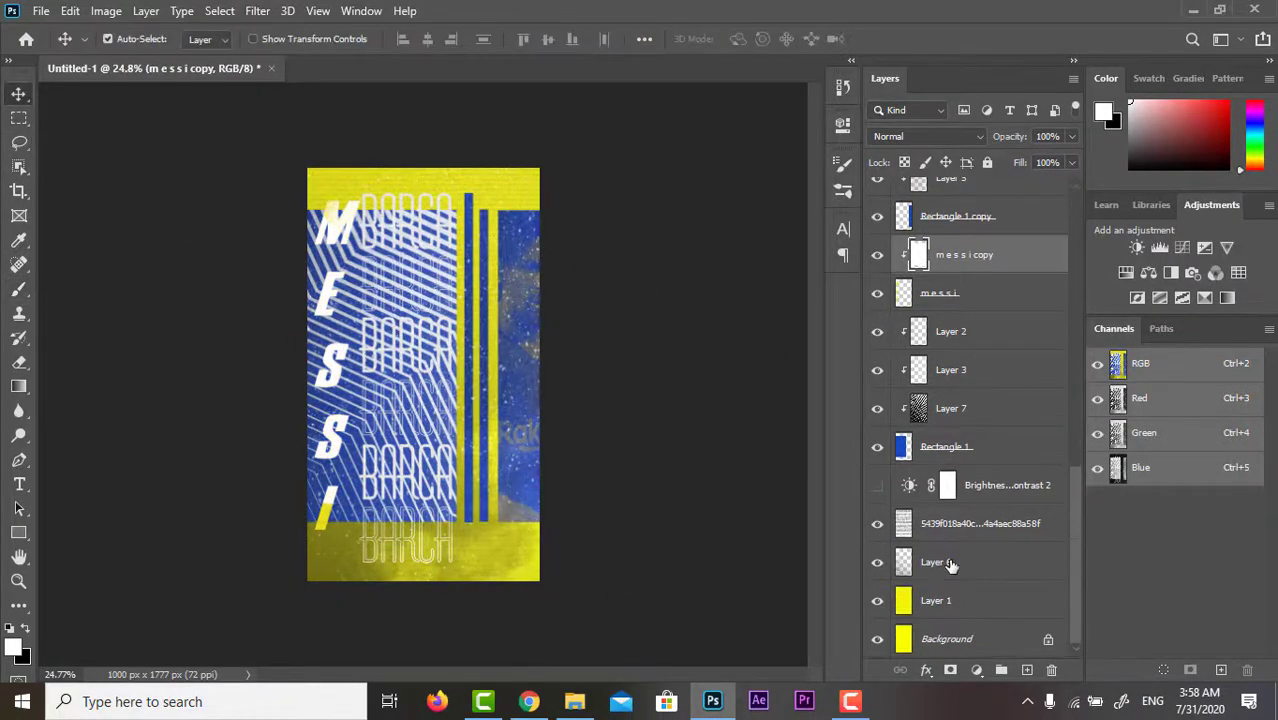
click(950, 562)
drag(1010, 136, 970, 140)
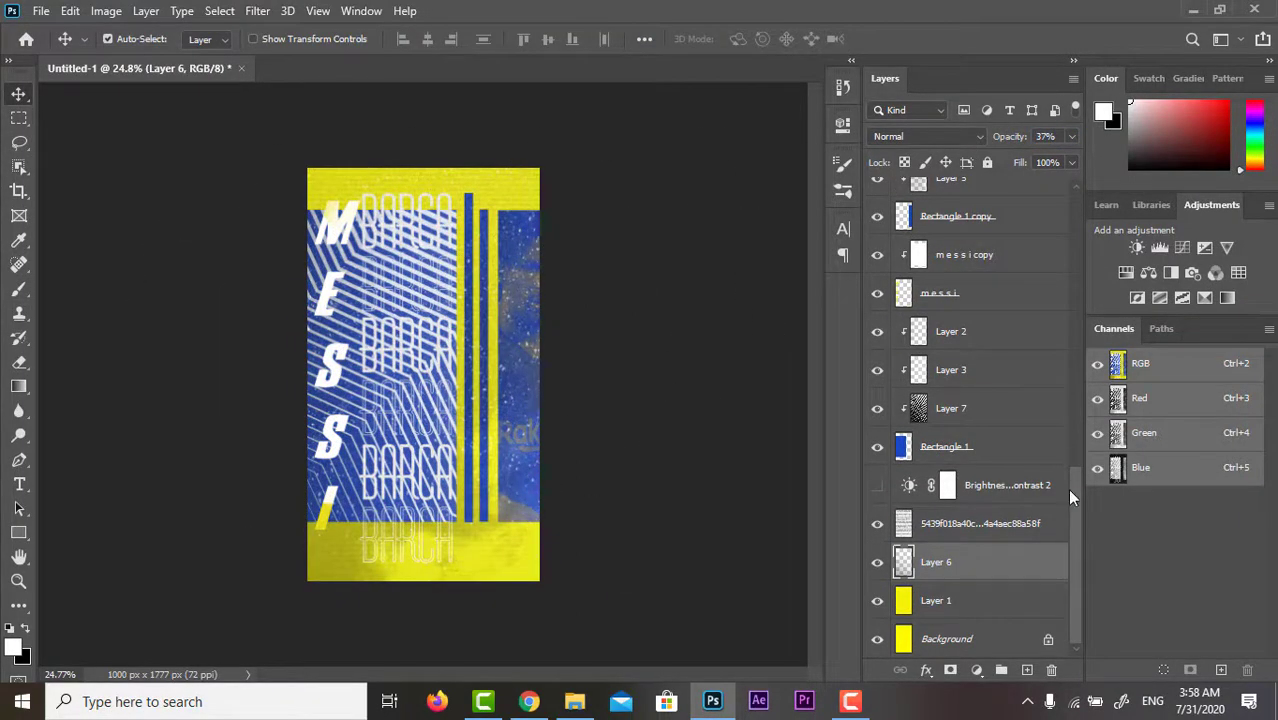
drag(1078, 465, 1074, 307)
Move barca copy 4 just above the player photos and make those layers visible
click(1003, 434)
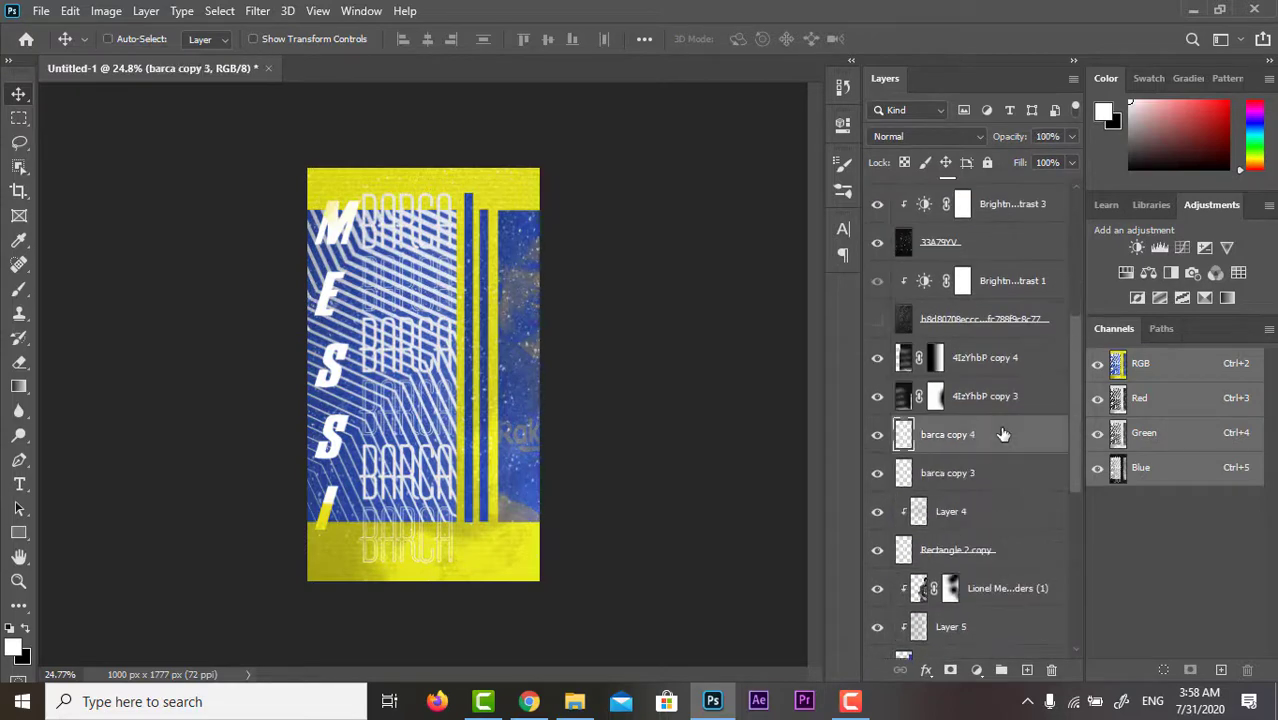
drag(991, 165, 993, 118)
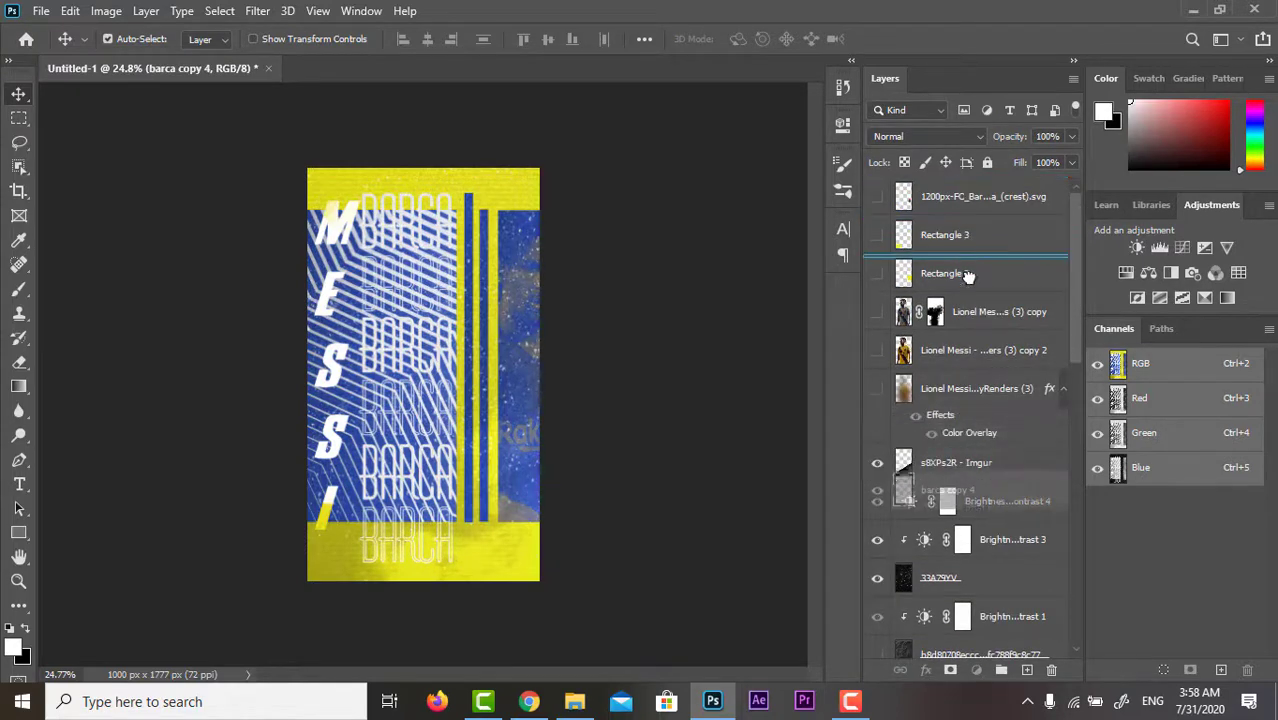
drag(968, 195, 935, 292)
drag(877, 426, 877, 350)
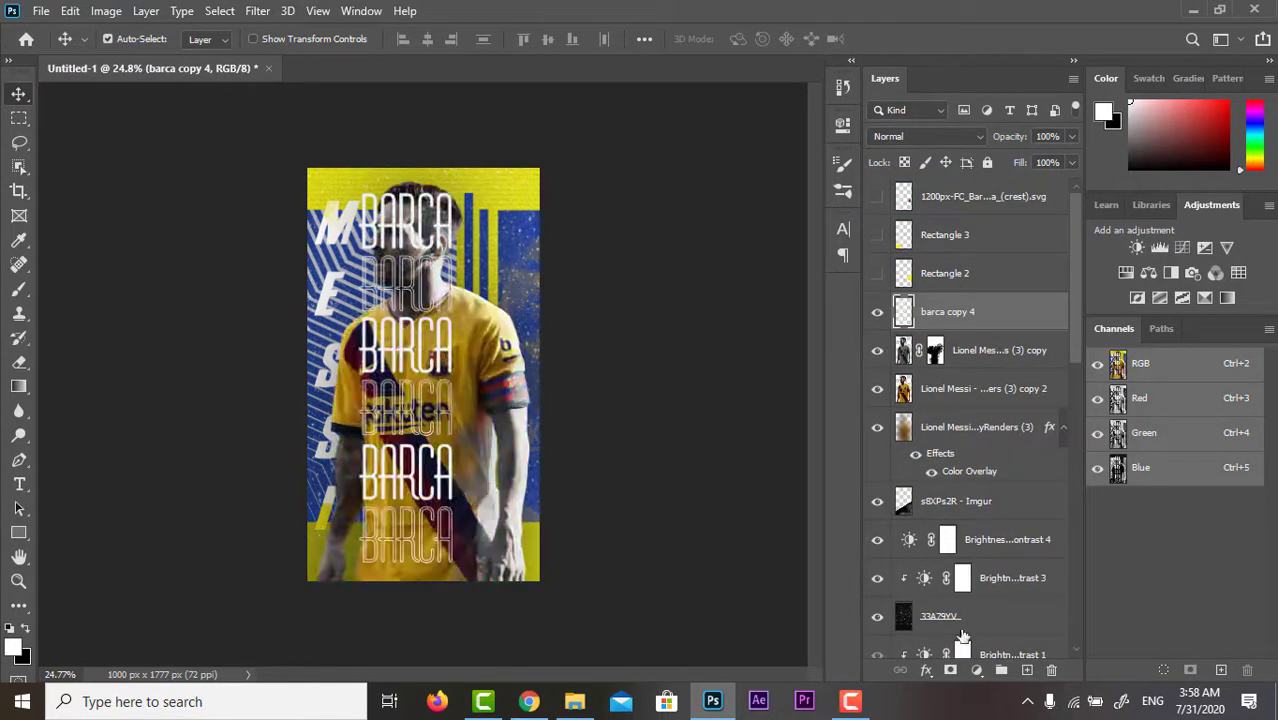
Mask barca copy 4 and paint out the BARCA text across the player
click(950, 670)
key(b)
drag(520, 380, 535, 395)
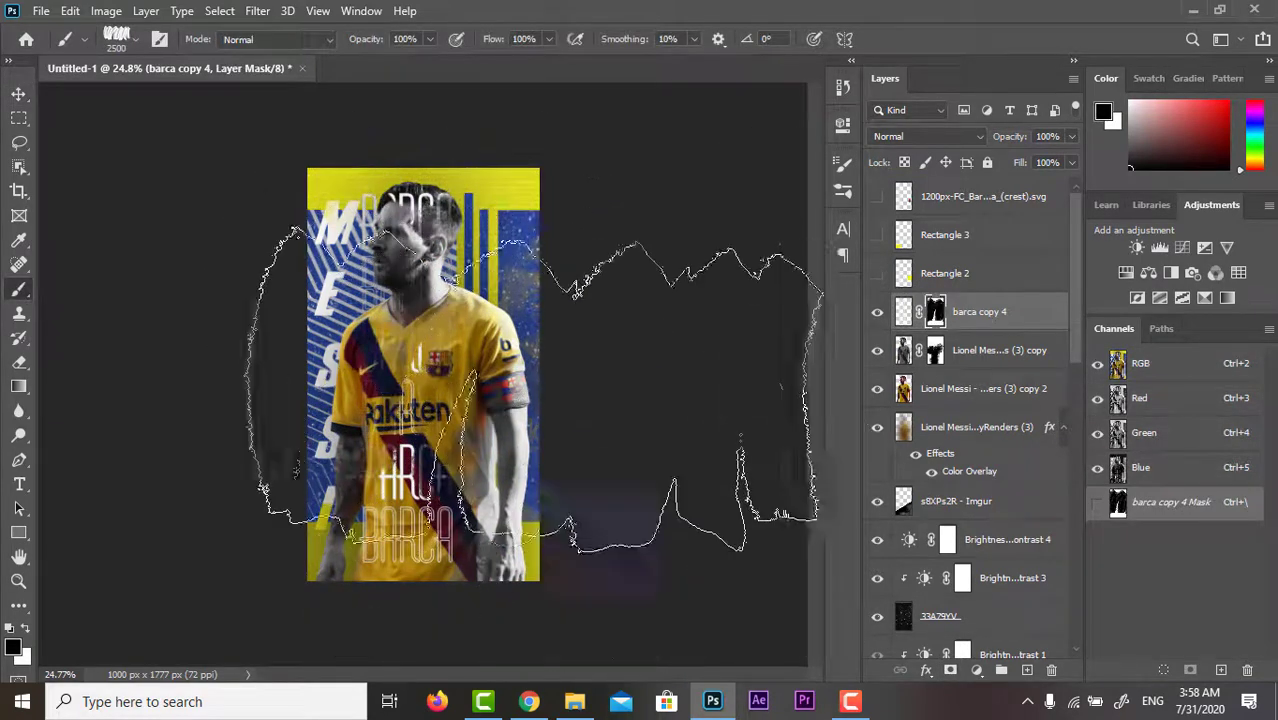
Show the crest and yellow rectangle layers and add a new layer above Rectangle 3
drag(877, 273, 877, 196)
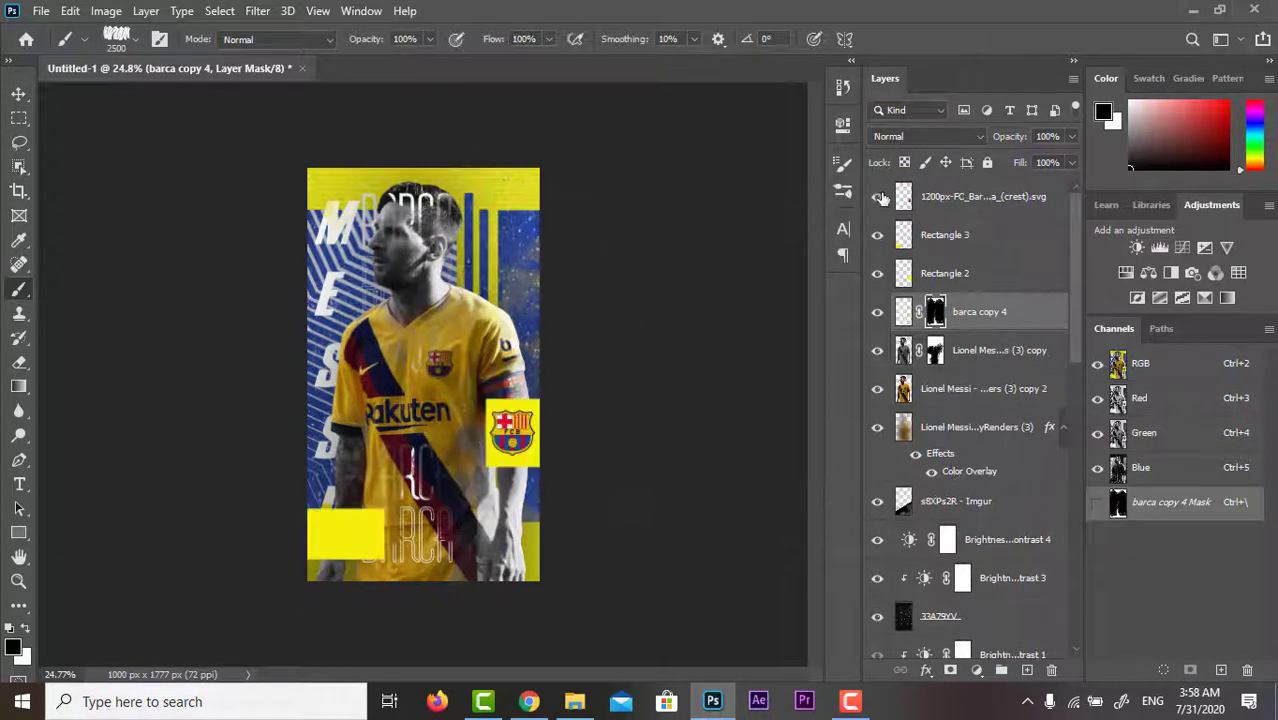
click(950, 235)
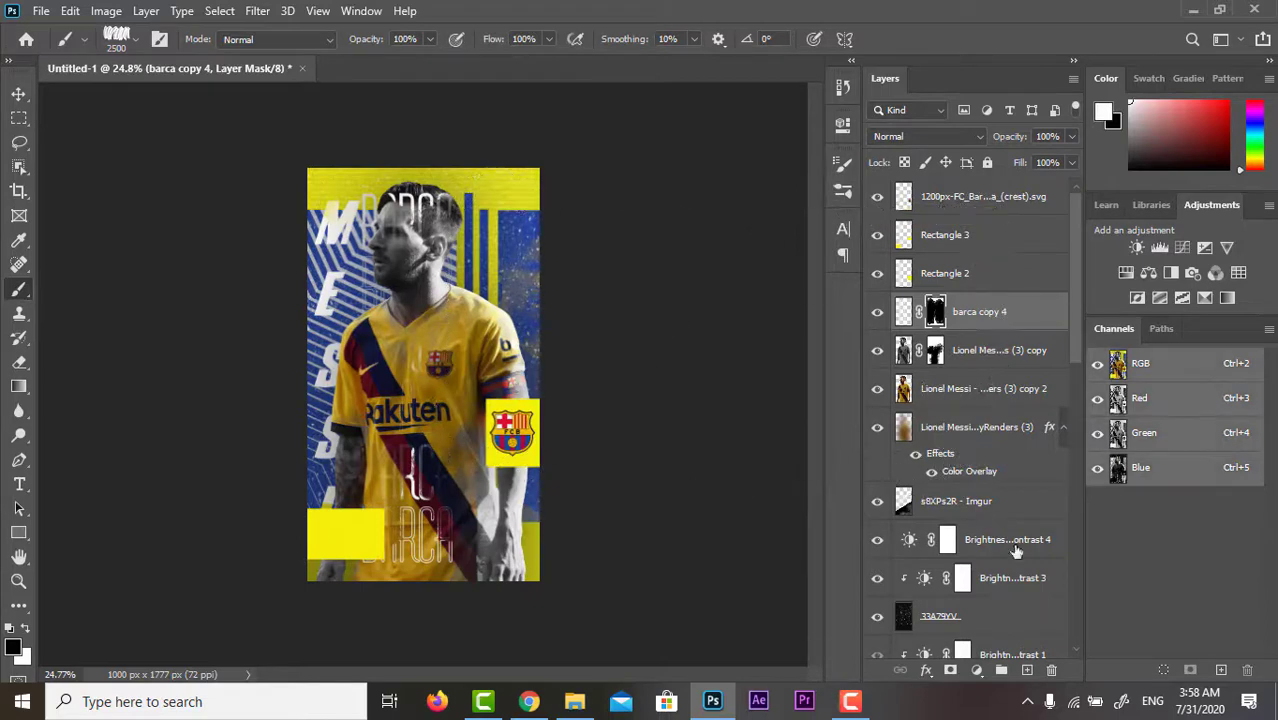
click(992, 277)
key(ctrl+shift+alt+n)
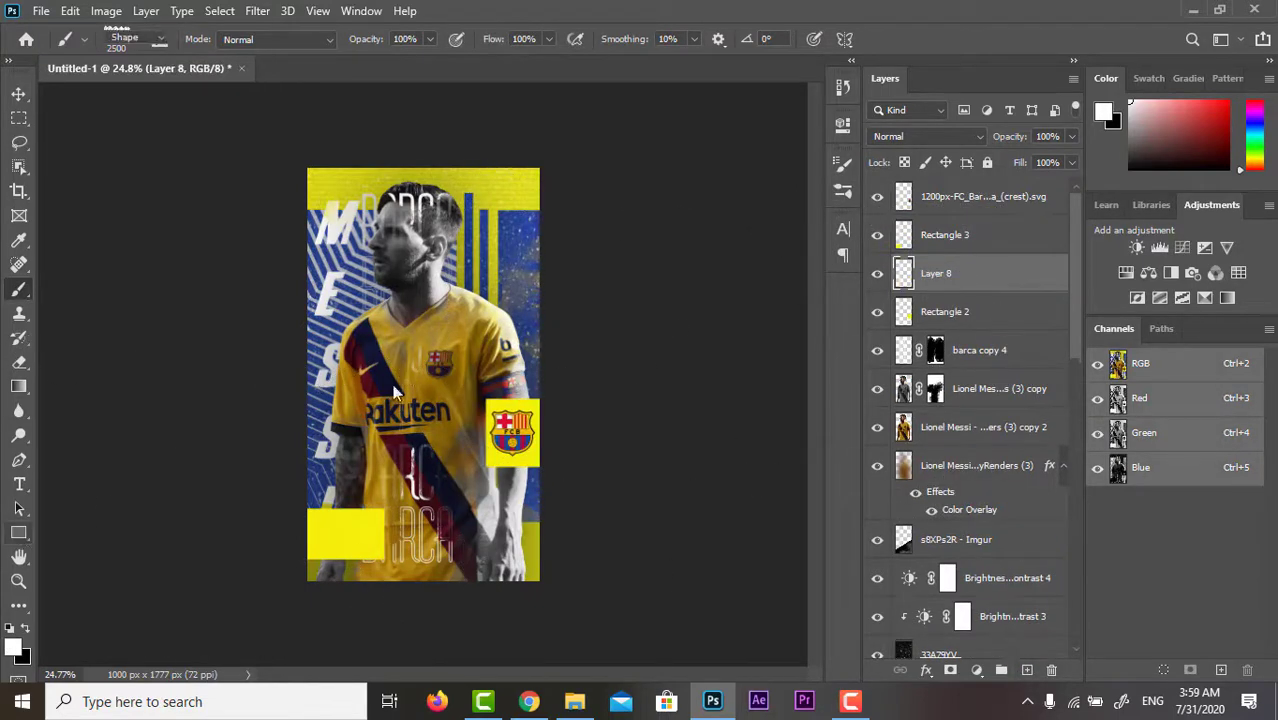
scroll(510, 430, up, 5)
click(19, 533)
Draw a thin bar across the crest's yellow box and fill it blue
click(90, 531)
mouse_move(548, 421)
mouse_down()
mouse_move(665, 445)
mouse_move(676, 435)
mouse_up()
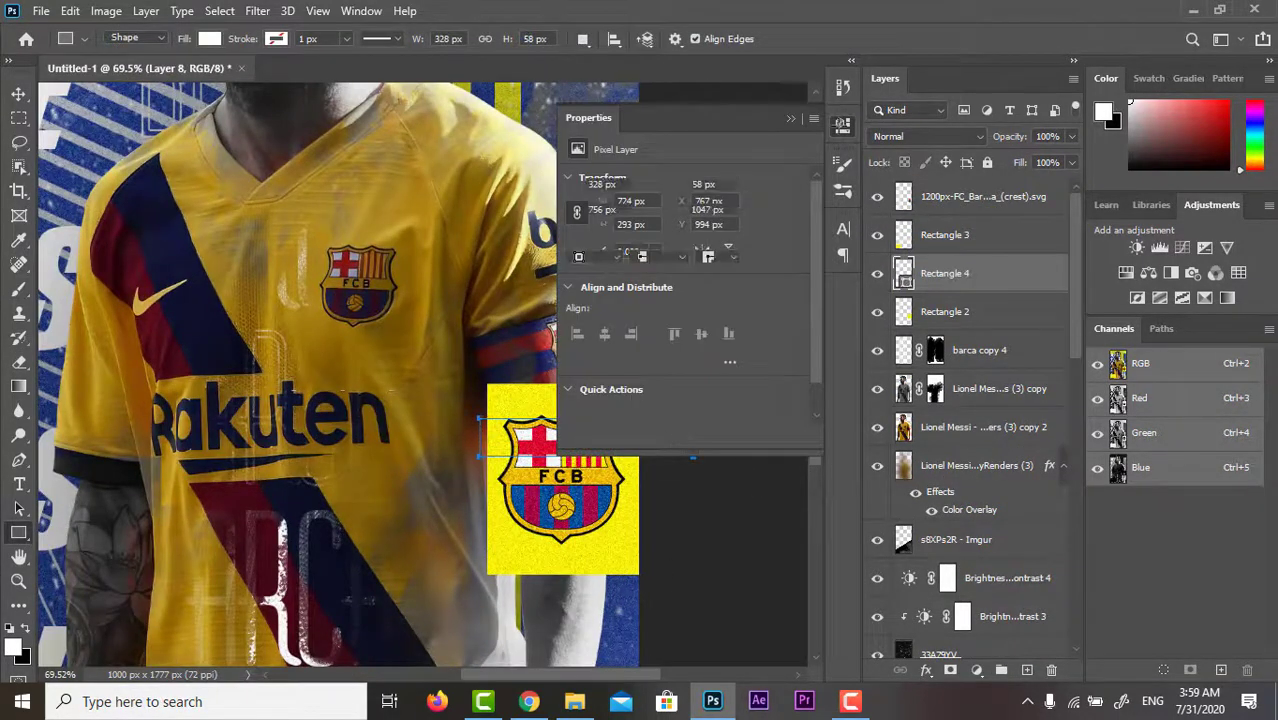
click(578, 236)
click(843, 170)
click(19, 93)
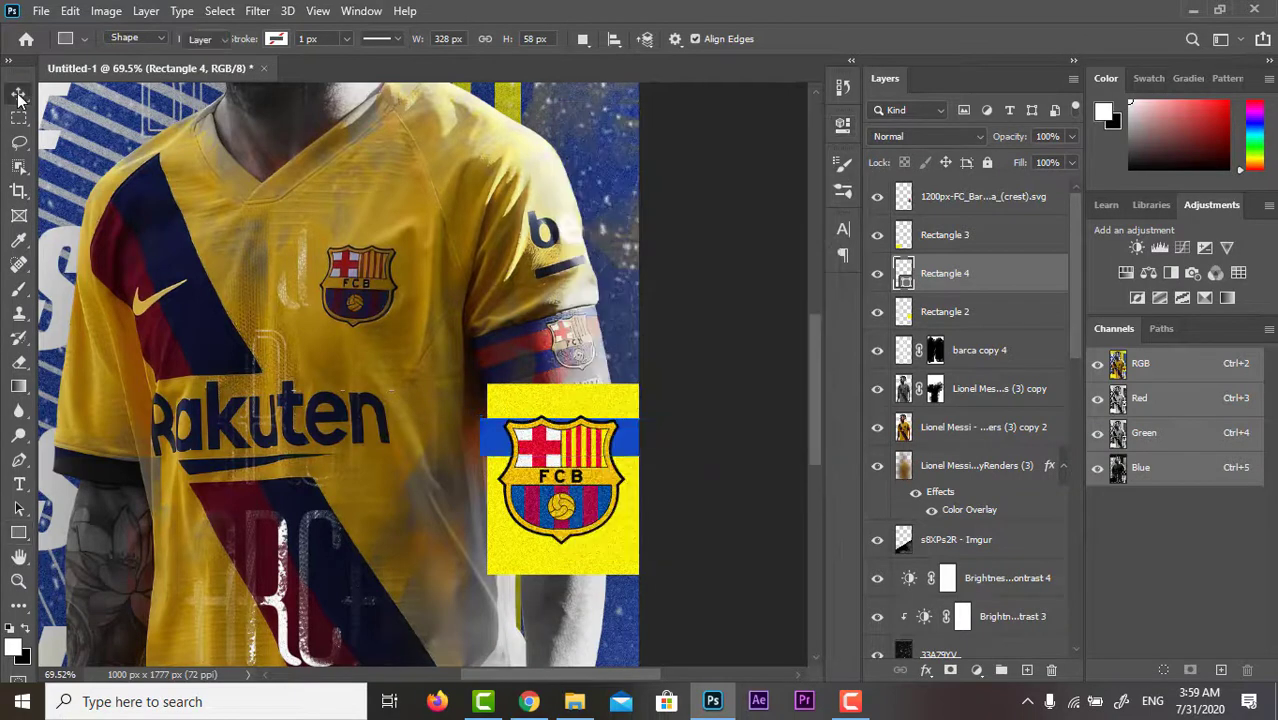
Duplicate the blue bar, move the copy lower, and make it red
key(ctrl+j)
drag(618, 488, 624, 468)
click(19, 533)
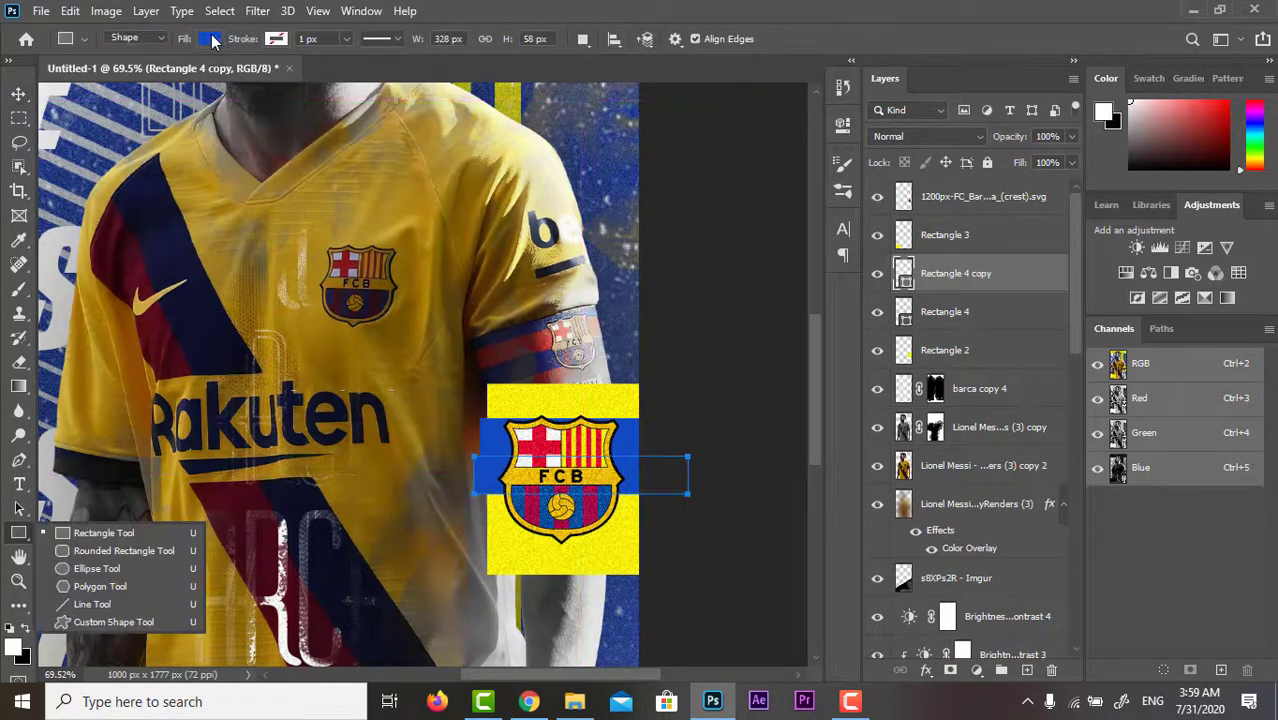
click(209, 38)
click(19, 93)
Clip both bars to the yellow crest box and resize them down over the crest
shift+click(990, 311)
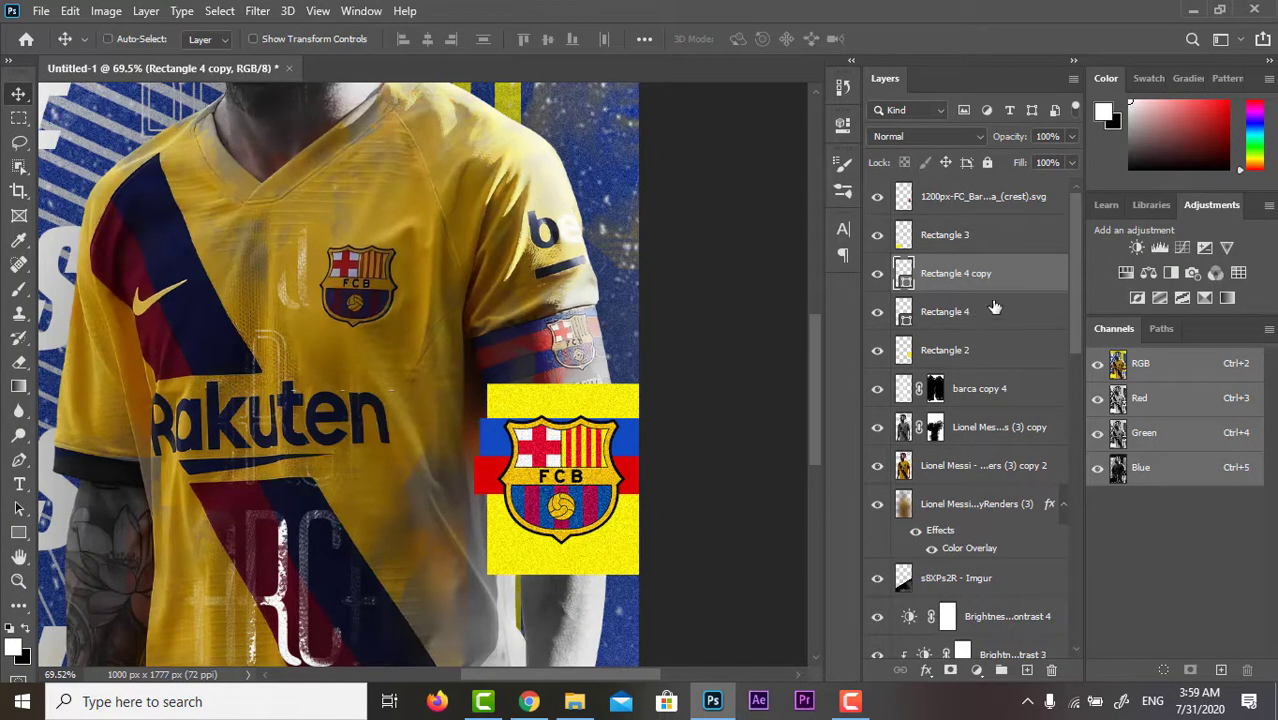
right_click(1000, 311)
click(1100, 357)
key(ctrl+t)
drag(563, 419, 563, 441)
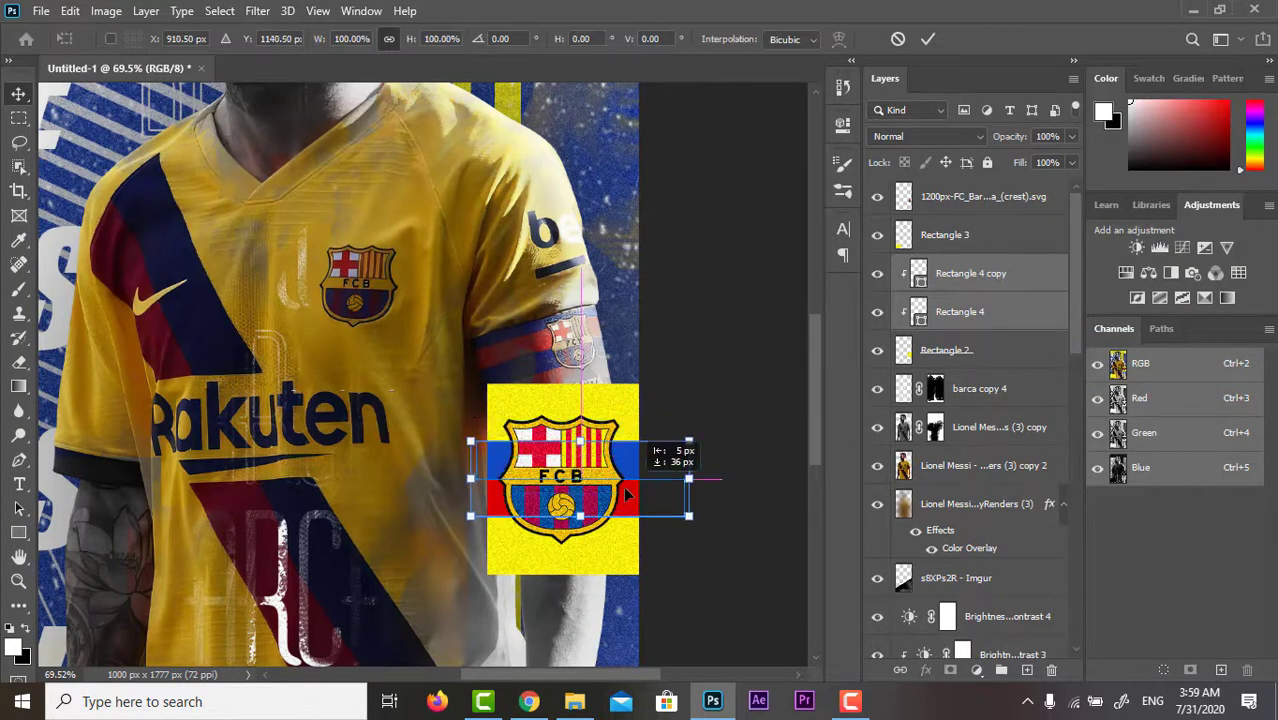
key(Return)
Merge the blue and red bars into one layer and fit the whole poster on screen
click(257, 10)
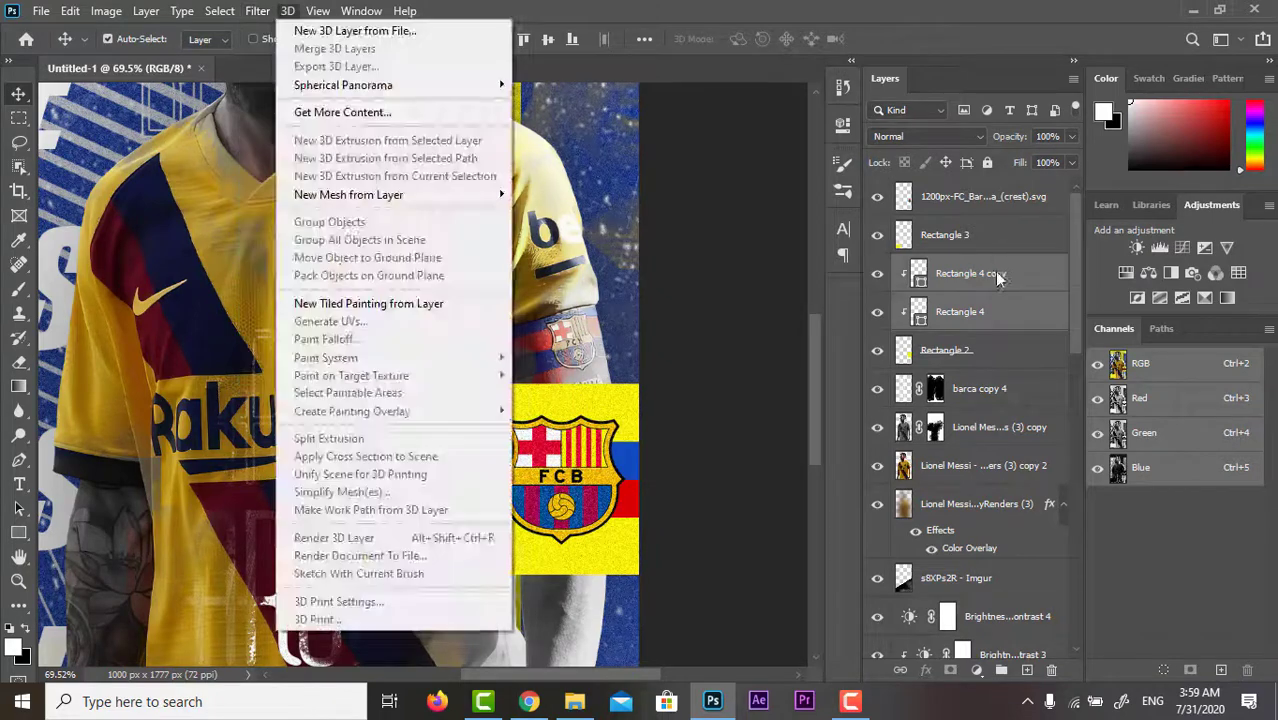
click(990, 308)
right_click(995, 308)
key(Escape)
key(ctrl+e)
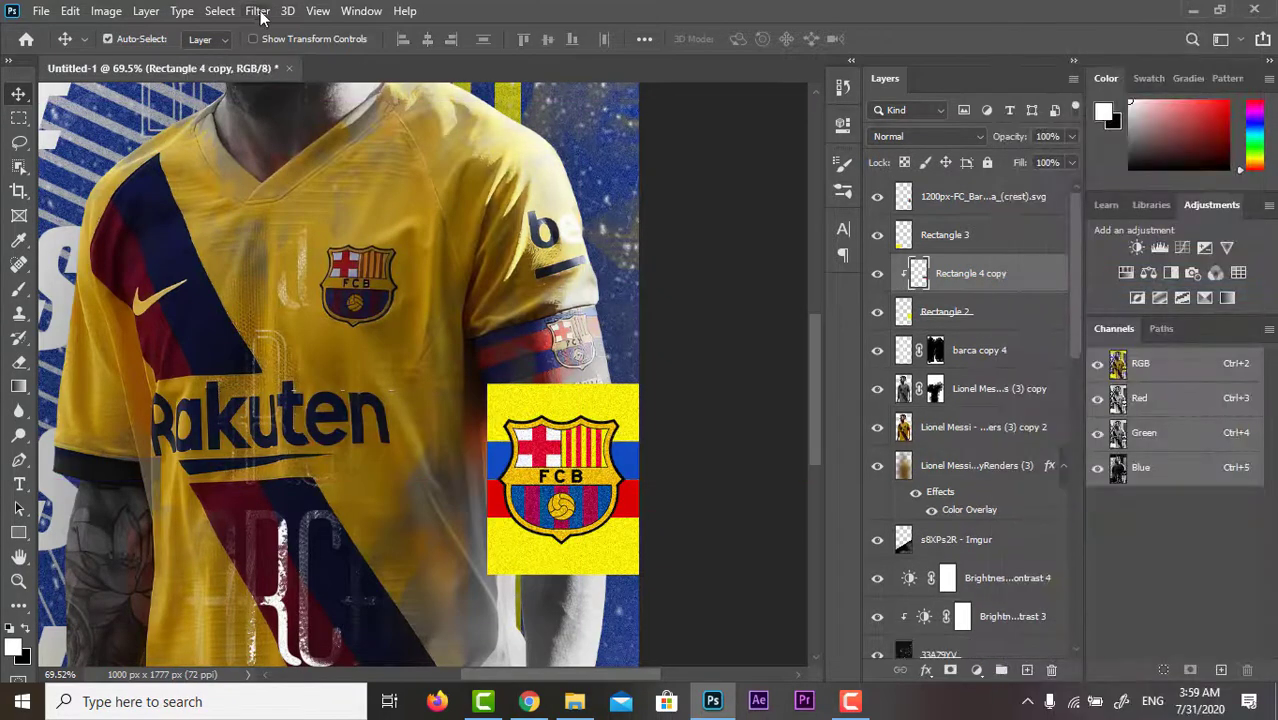
key(ctrl+0)
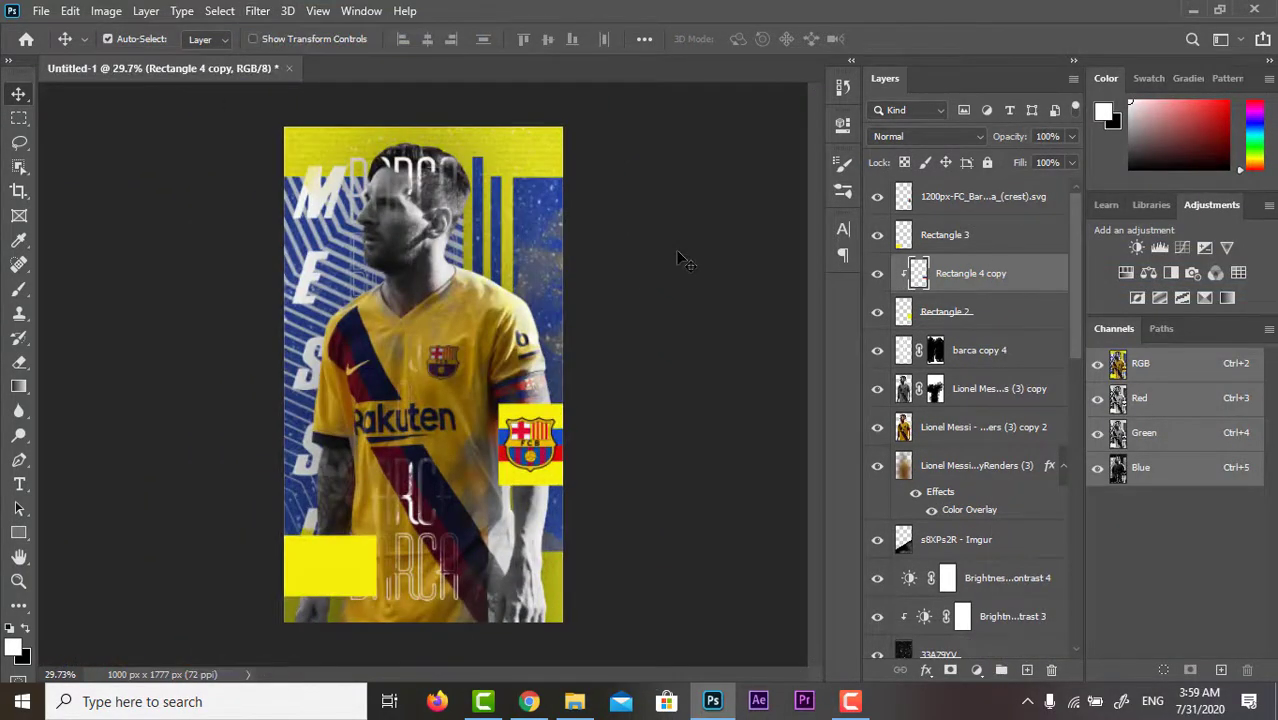
Select the player render copy 2 layer and browse the Filter menu without applying anything
click(985, 427)
click(257, 10)
key(Escape)
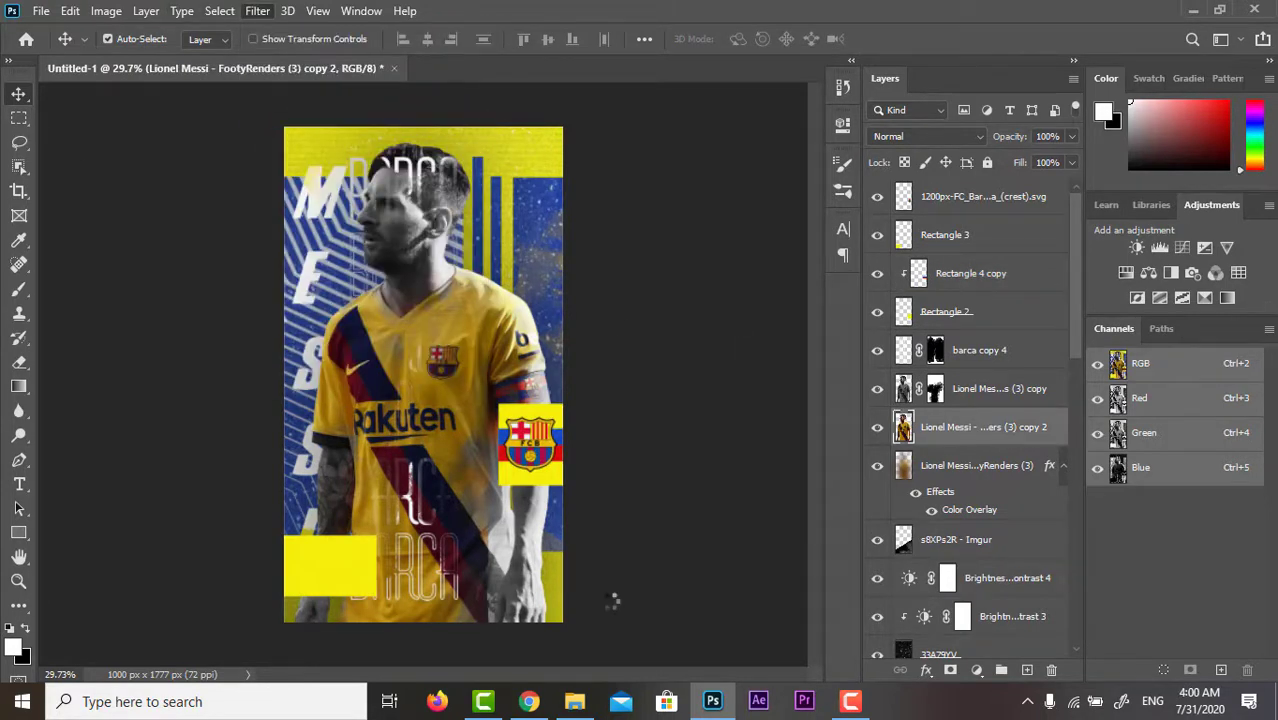
In Camera Raw, set Shadows to +100, return Highlights and Exposure to 0, and apply the filter
scroll(1100, 400, down, 2)
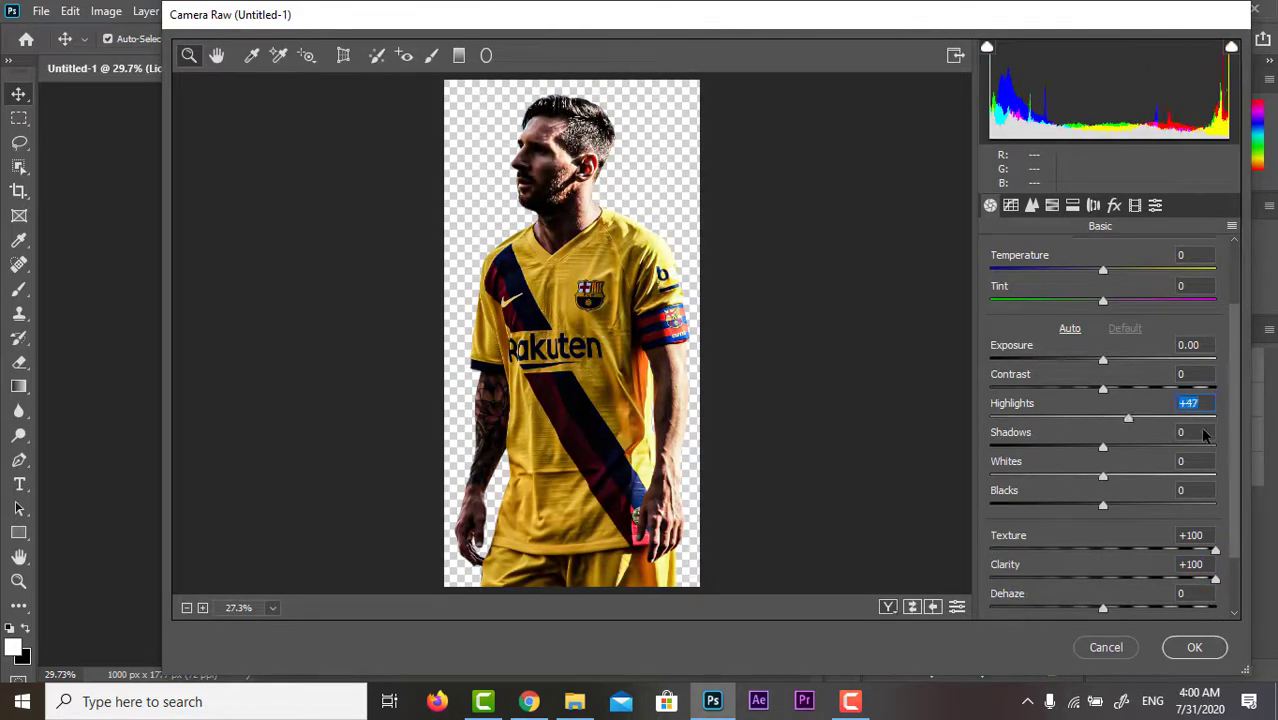
drag(1103, 418, 1118, 440)
click(1101, 418)
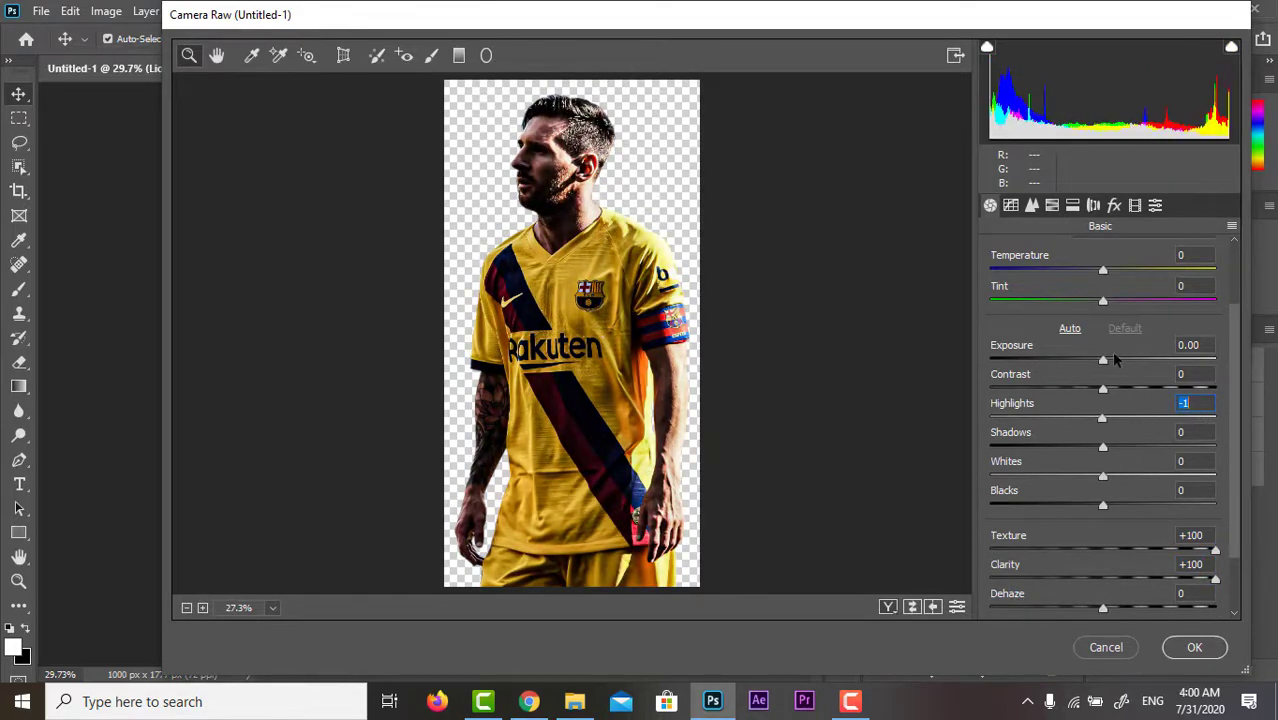
click(1146, 361)
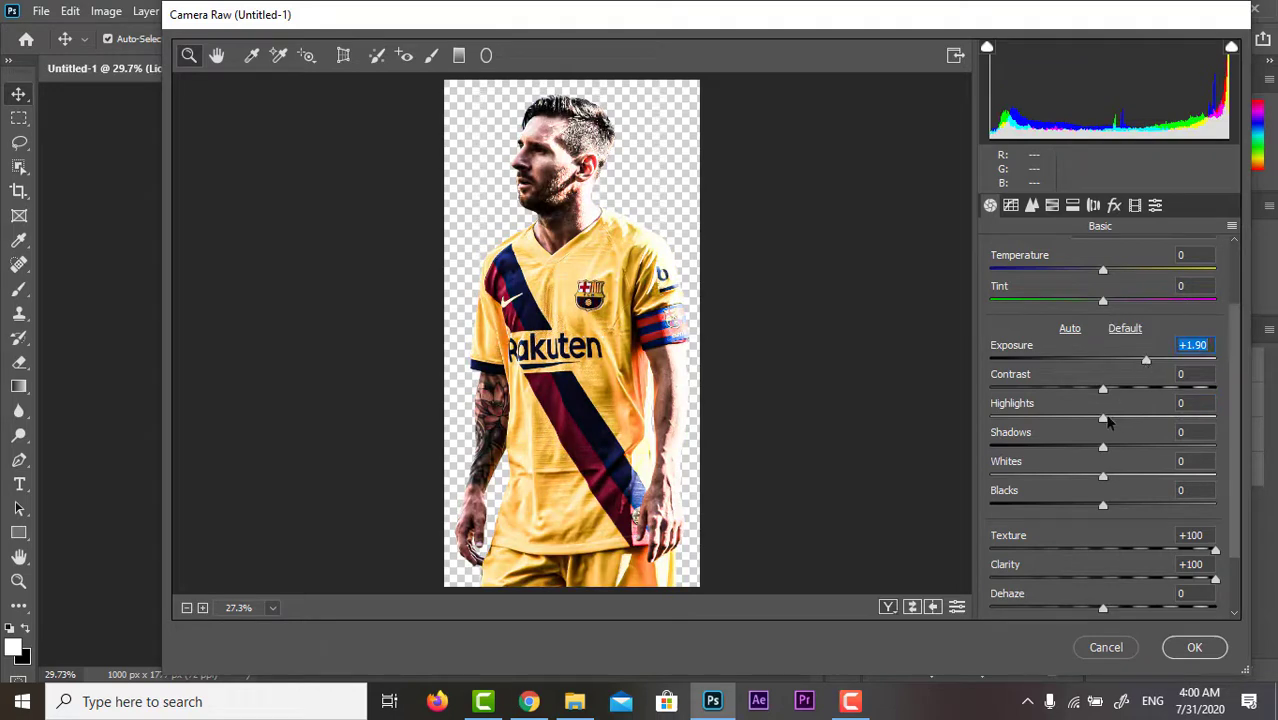
drag(1146, 361, 1122, 361)
key(Up)
key(Up)
key(Up)
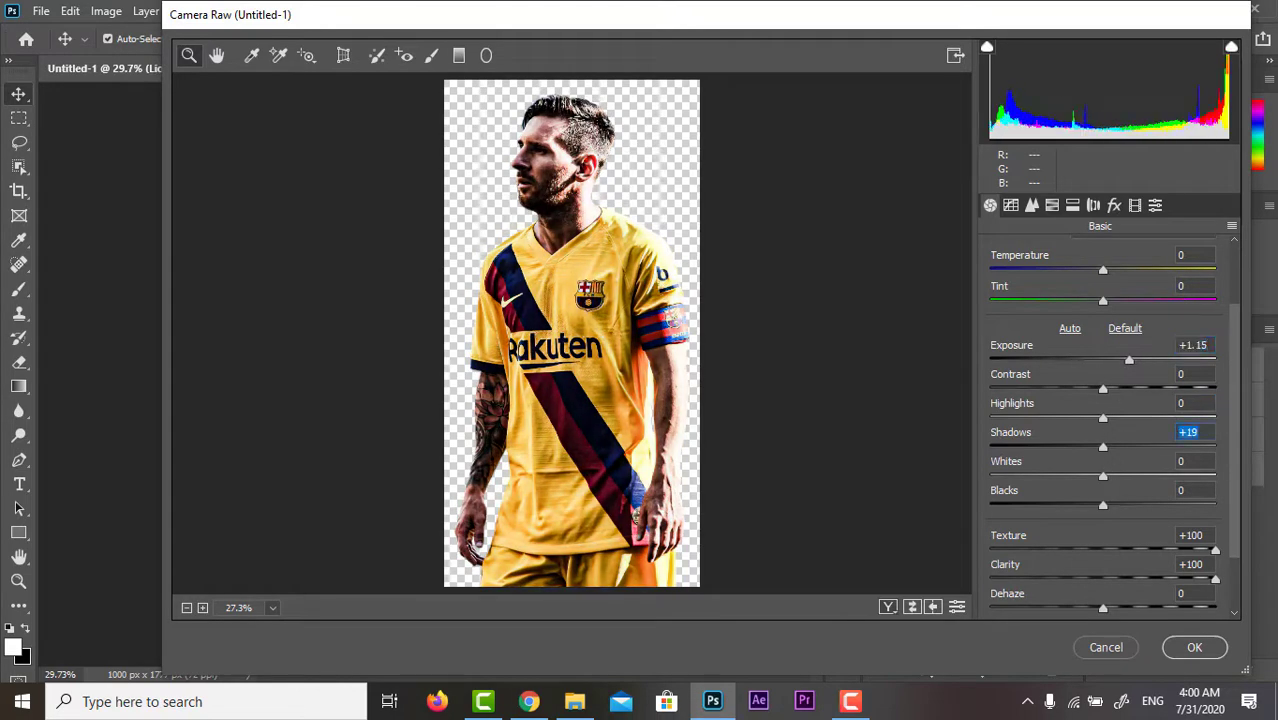
text(100)
key(Return)
click(1099, 361)
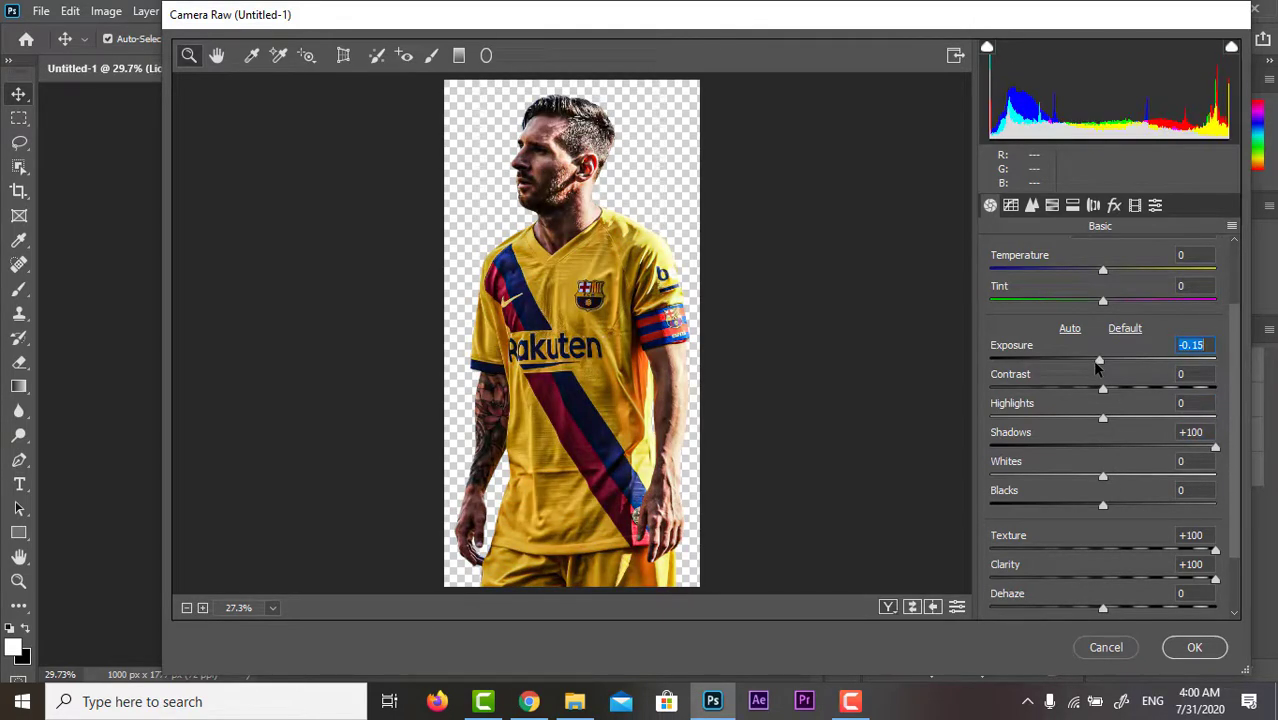
text(0)
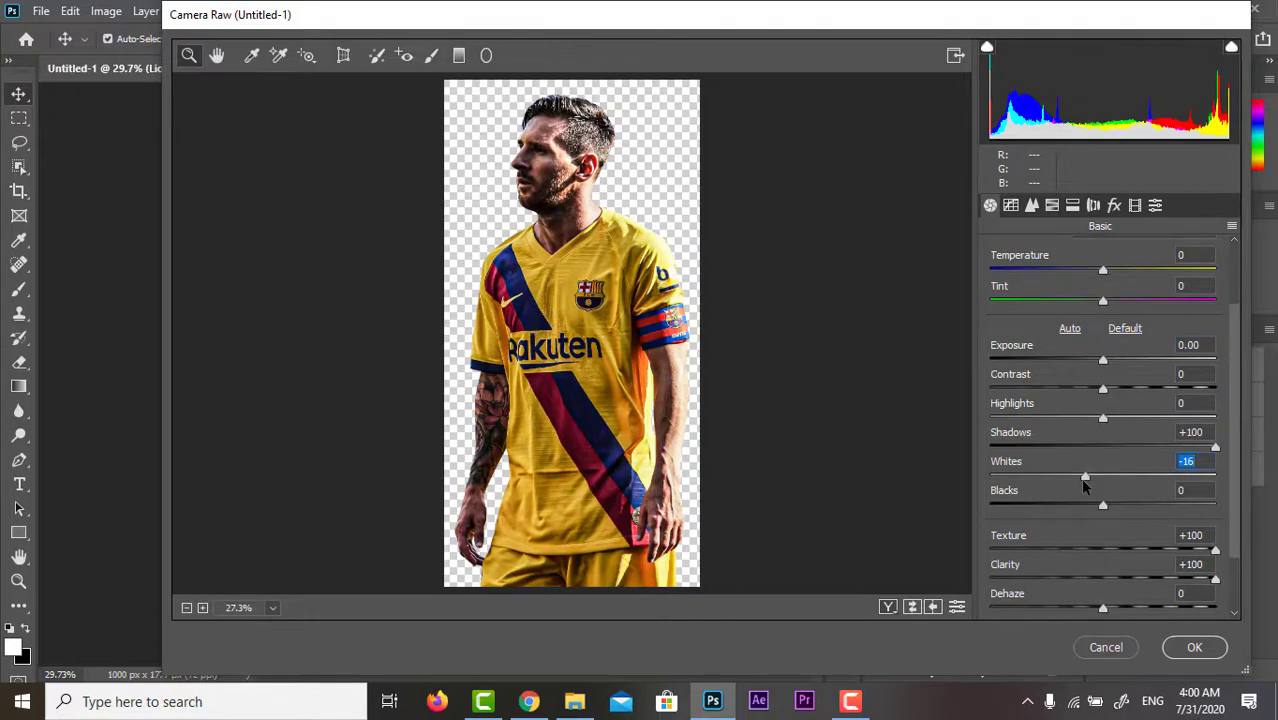
click(1192, 655)
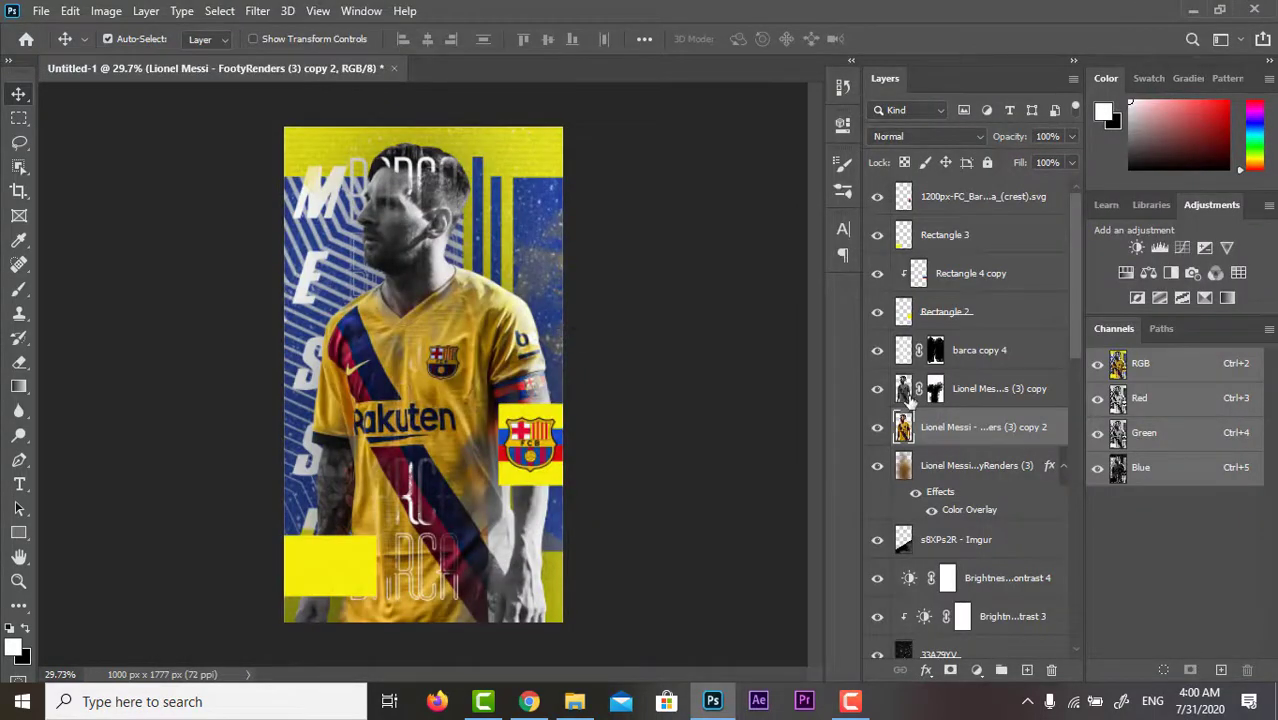
On a new layer, draw a wide rectangle band across the poster's middle and duplicate it just below
click(910, 396)
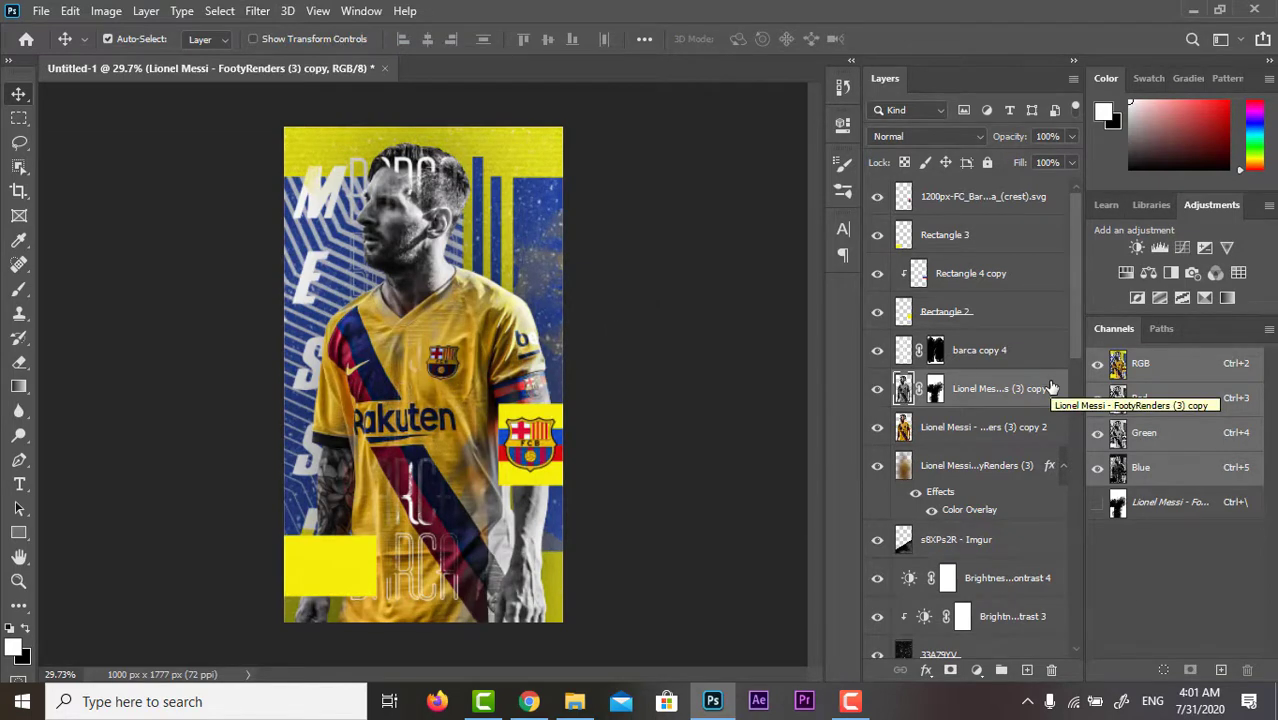
click(1027, 669)
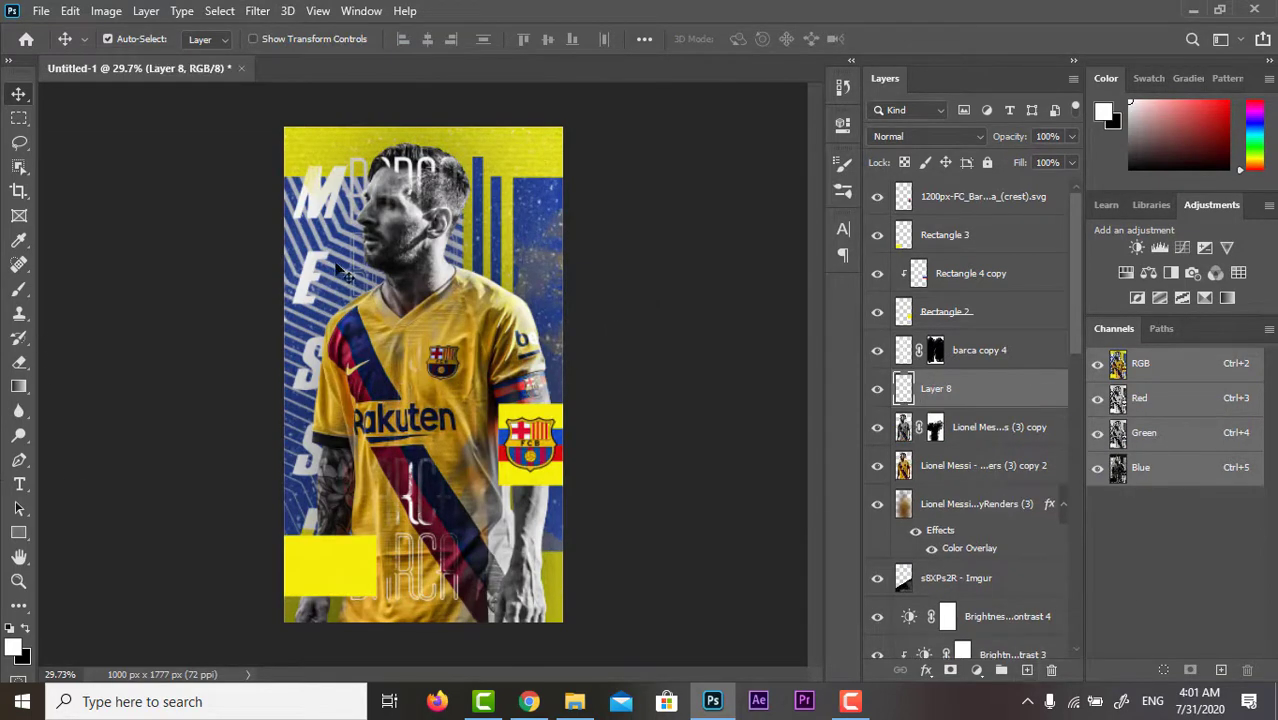
click(17, 535)
drag(248, 291, 696, 338)
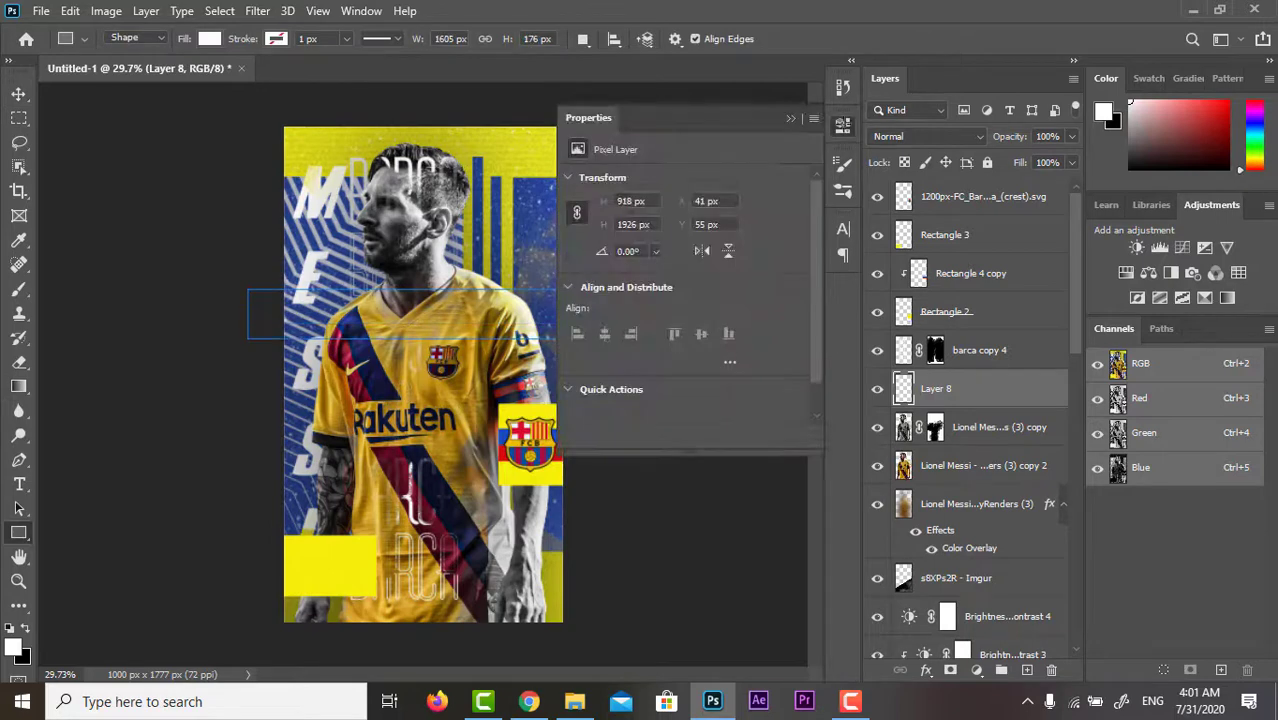
key(ctrl+j)
click(18, 94)
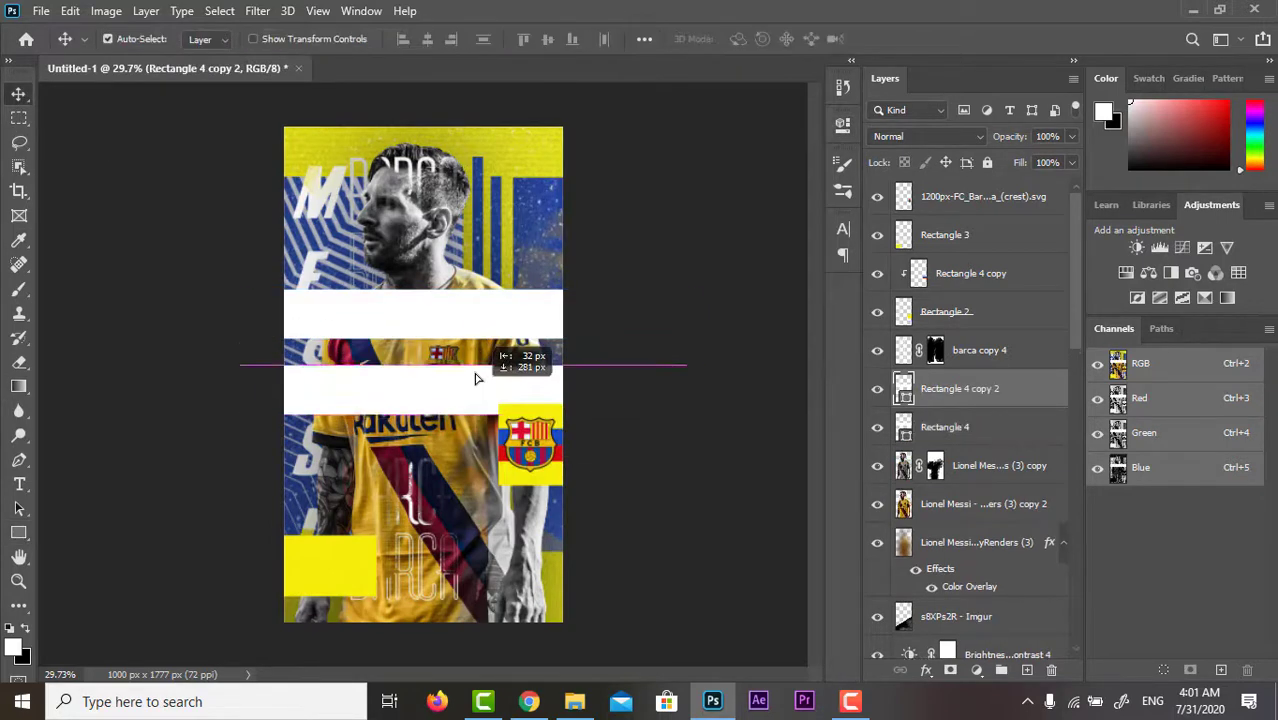
drag(478, 321, 470, 371)
Fill the lower band red and the upper band blue, nudging the blue band up slightly
right_click(18, 533)
click(70, 531)
click(208, 38)
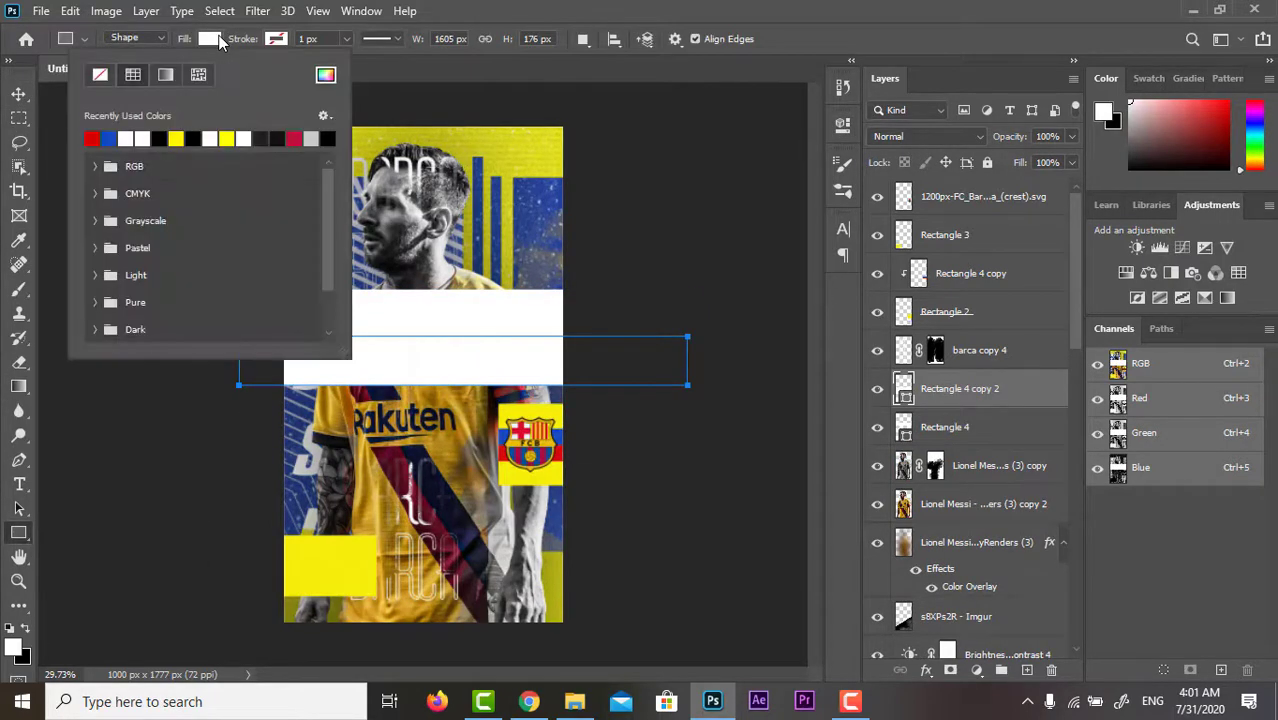
click(93, 137)
click(945, 427)
click(208, 38)
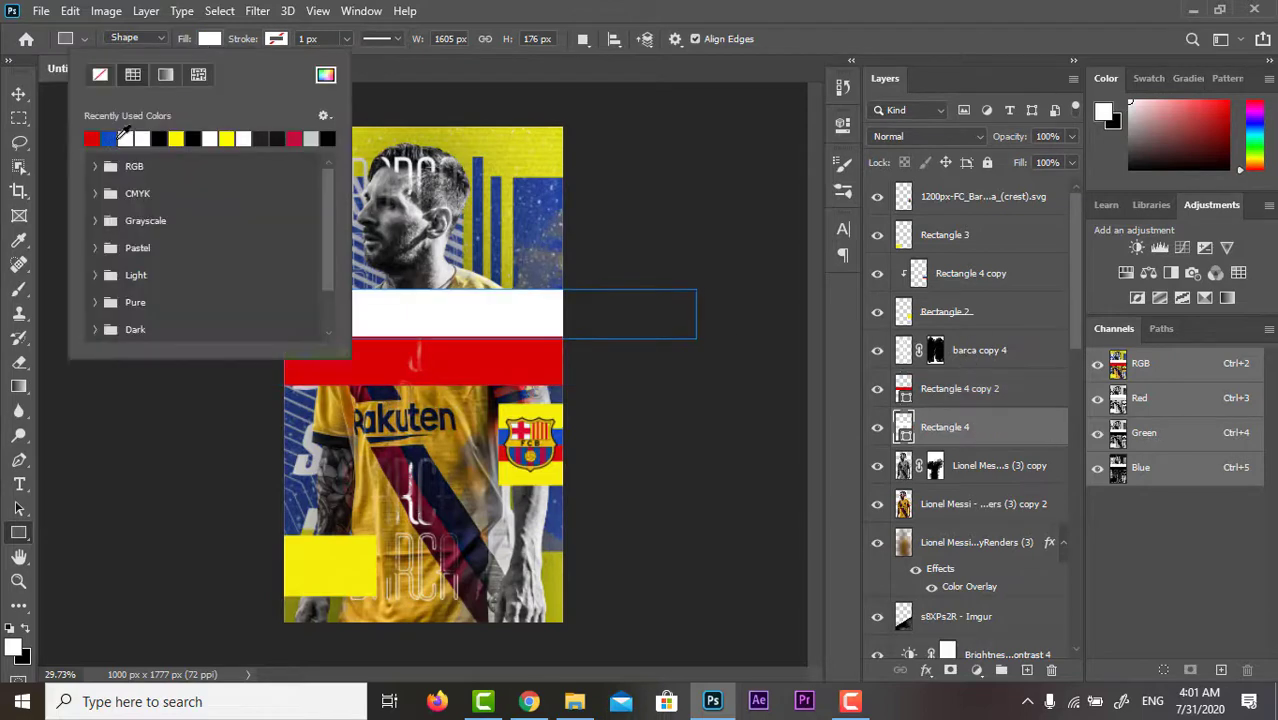
click(108, 138)
click(18, 94)
key(shift+Up)
key(shift+Up)
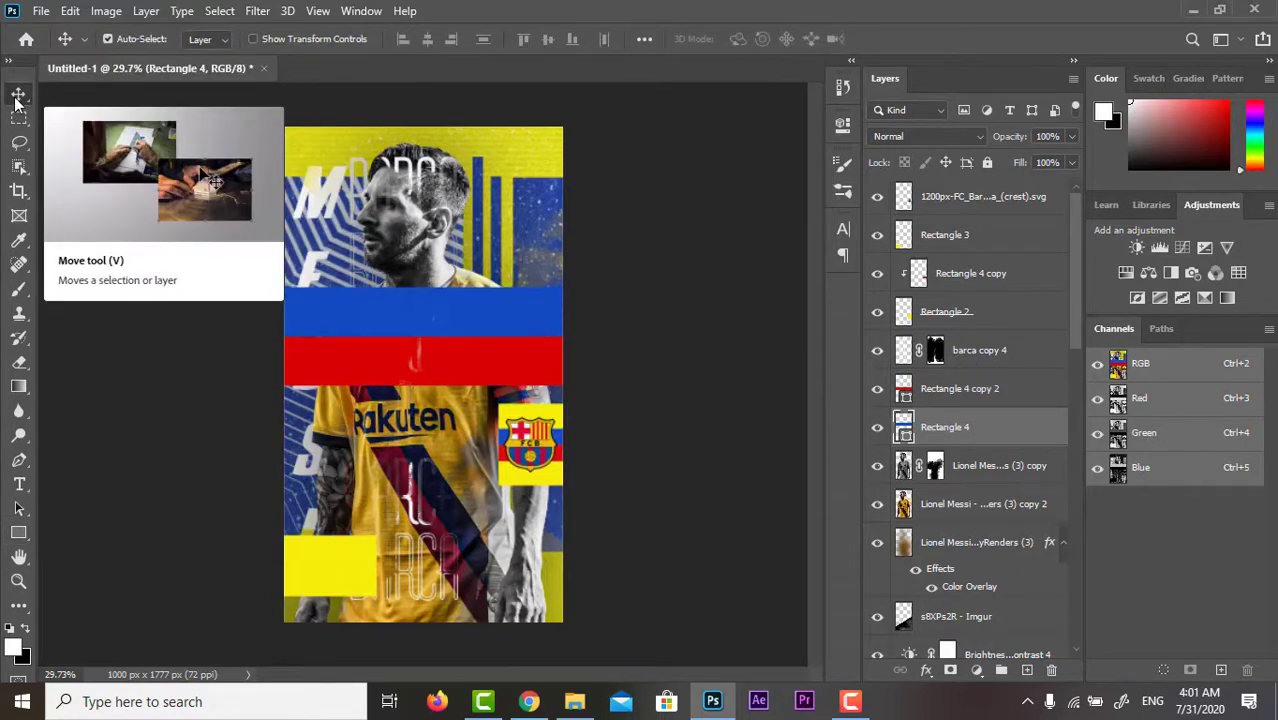
shift+click(960, 388)
Merge the two band layers into one and apply Add Noise to it
right_click(995, 392)
click(1036, 284)
click(258, 11)
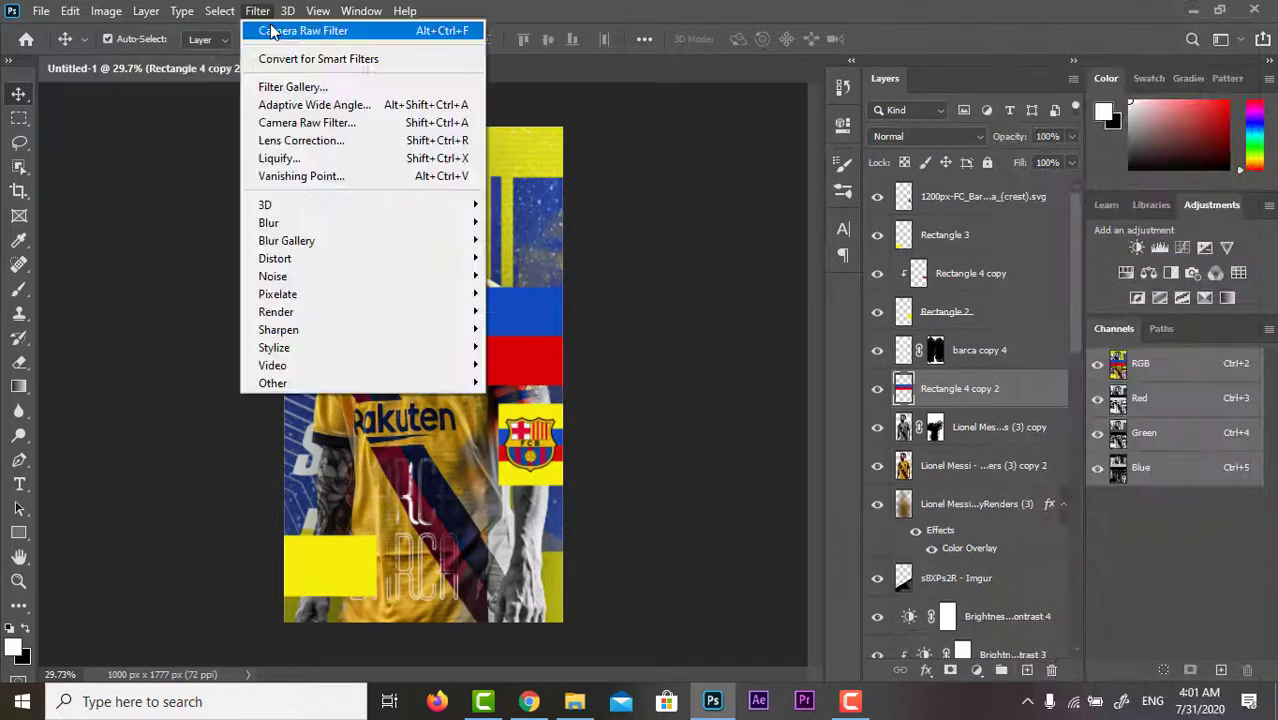
click(508, 276)
click(727, 104)
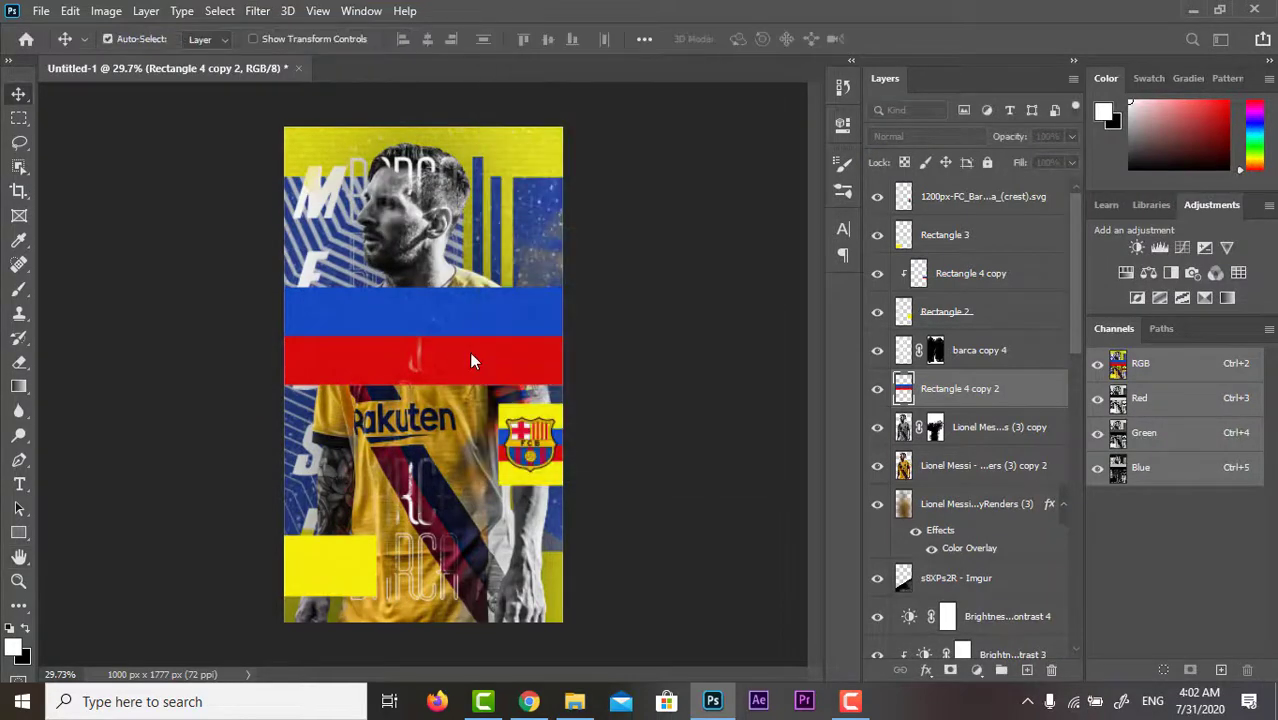
Rotate the band into a steep diagonal stretched past the top and bottom edges, then add a layer mask
key(ctrl+t)
drag(545, 363, 545, 433)
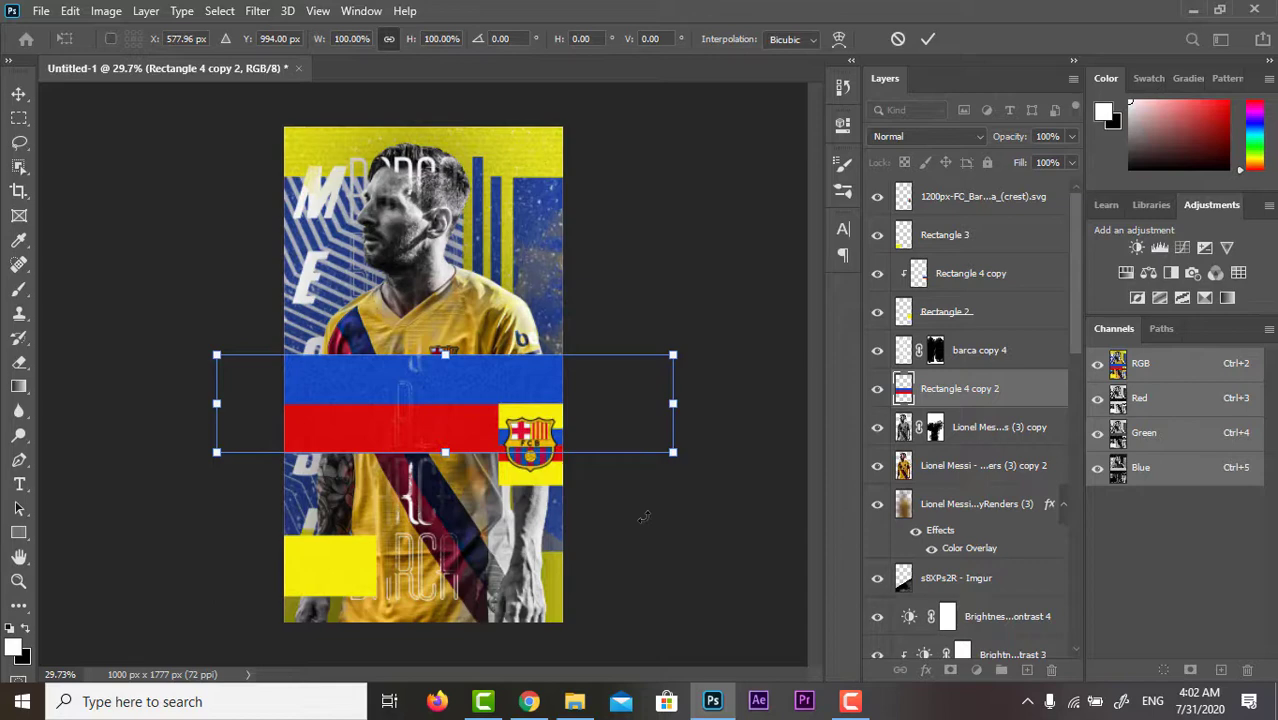
drag(645, 517, 559, 310)
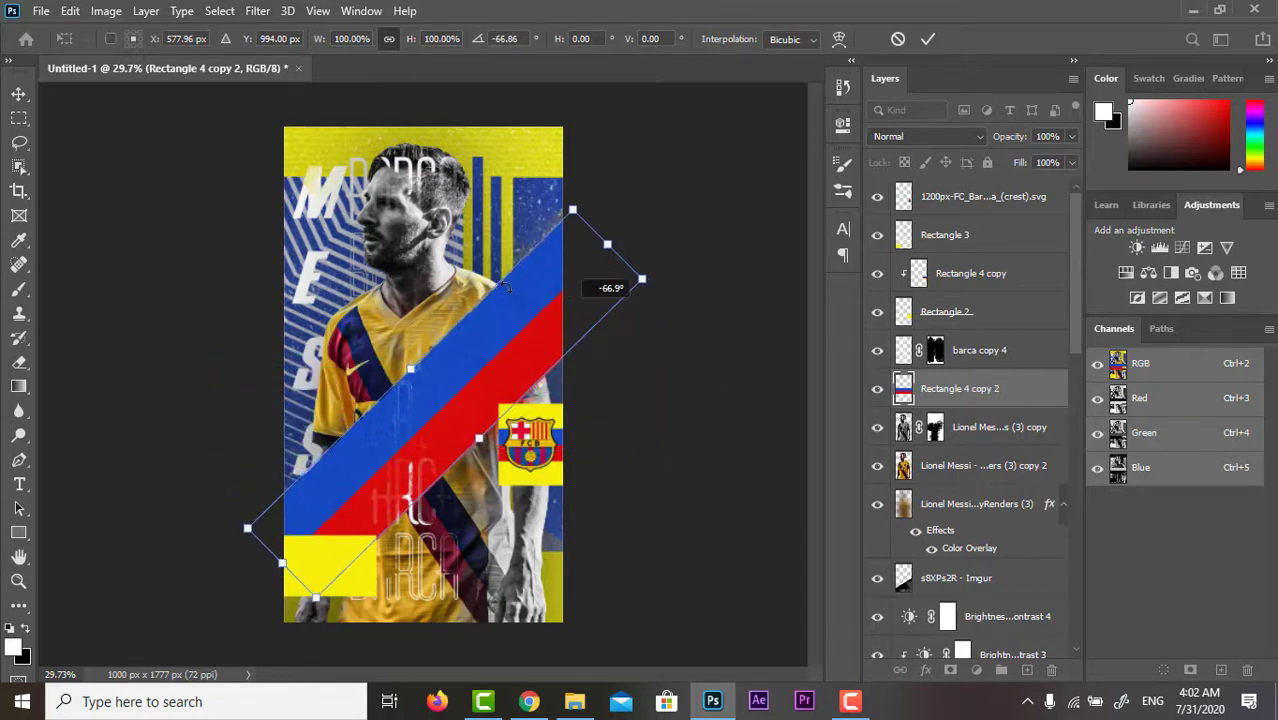
drag(537, 195, 584, 88)
drag(395, 630, 300, 660)
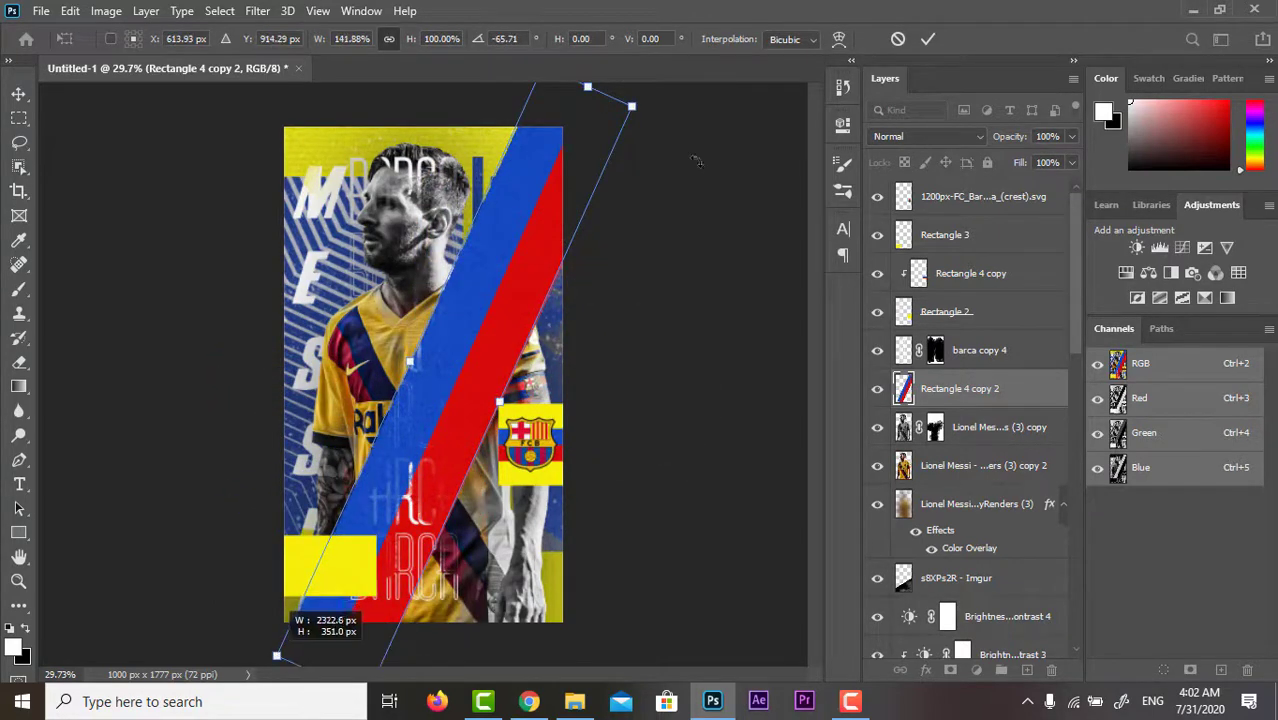
key(Return)
click(951, 670)
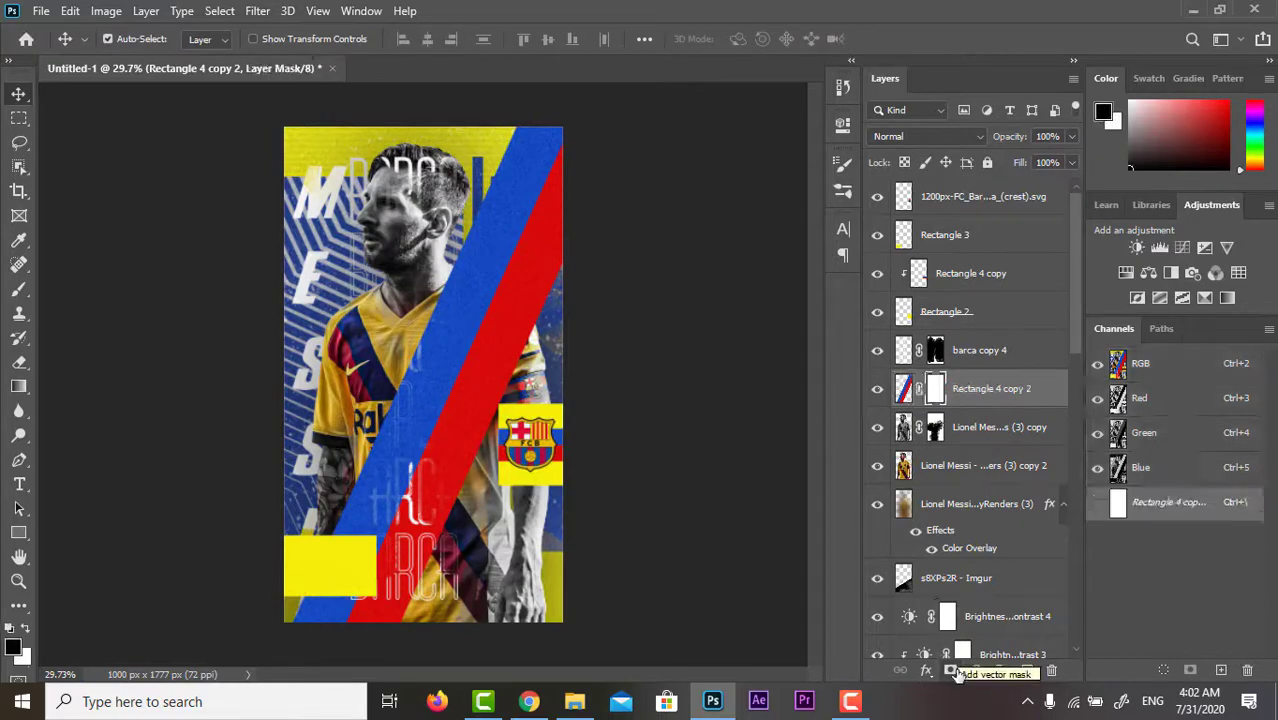
key(b)
mouse_move(470, 160)
mouse_down()
mouse_move(420, 450)
mouse_move(870, 268)
mouse_up()
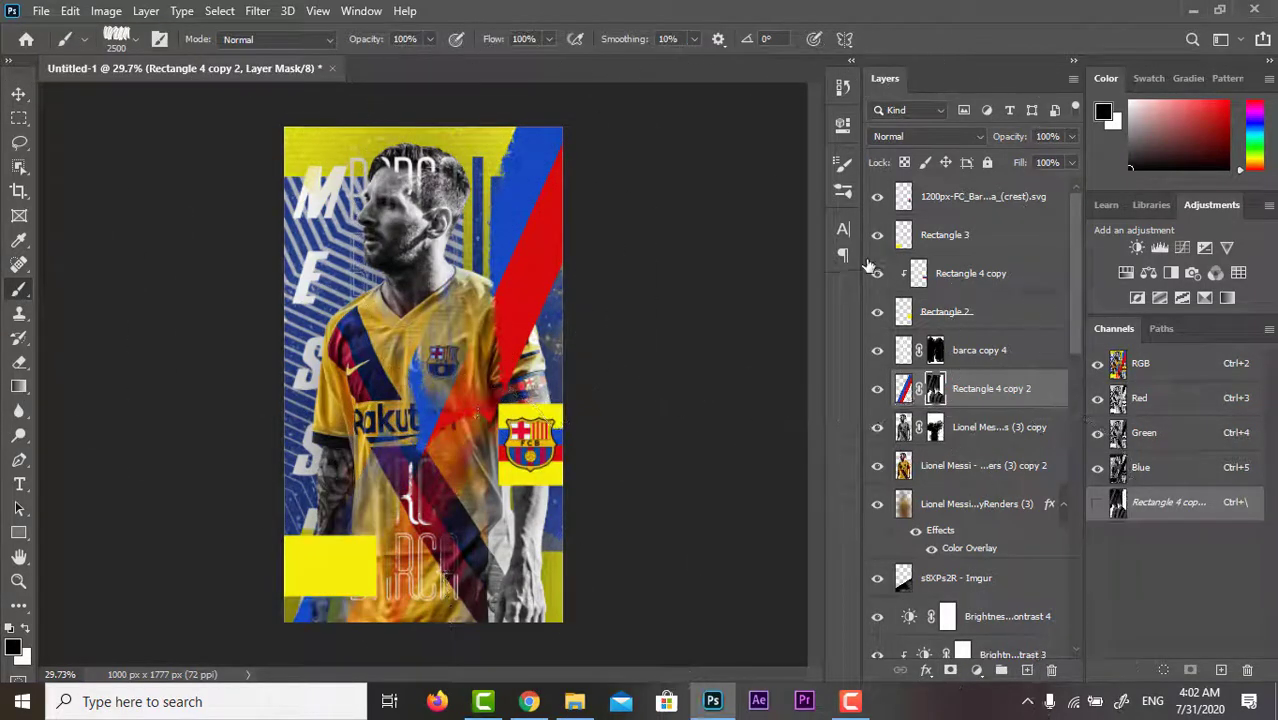
click(18, 93)
drag(1075, 307, 1072, 572)
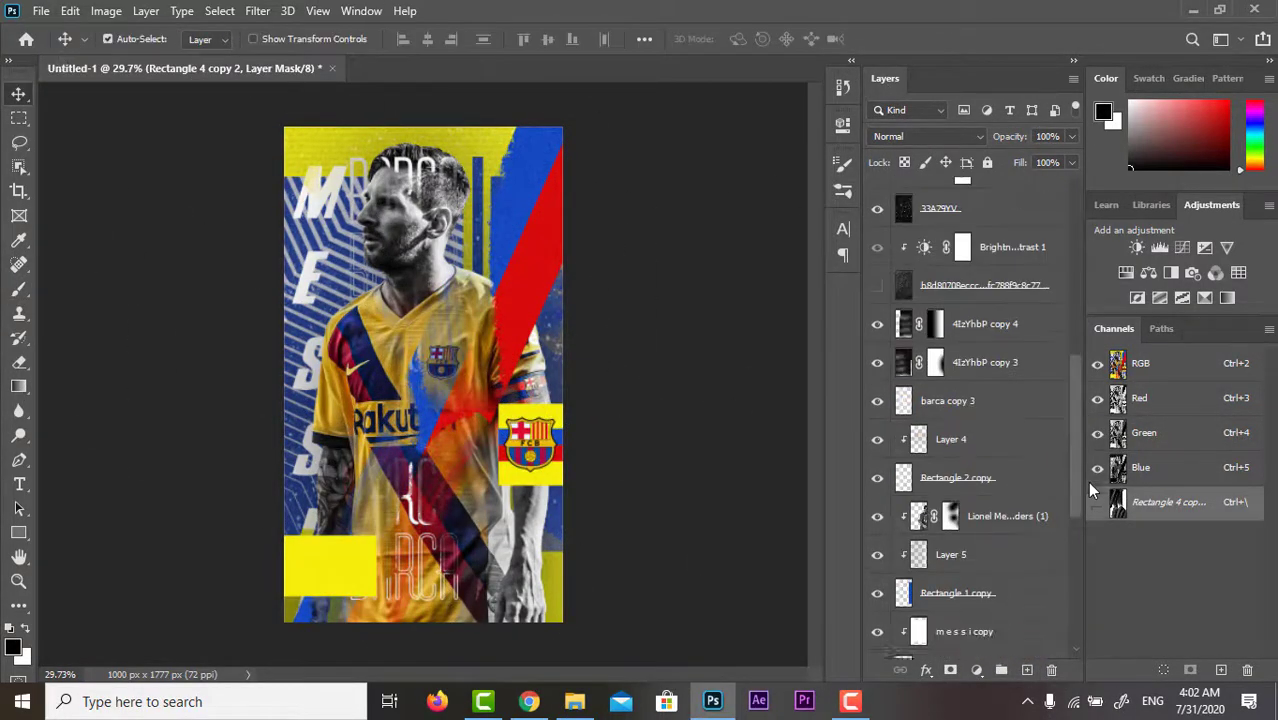
click(985, 489)
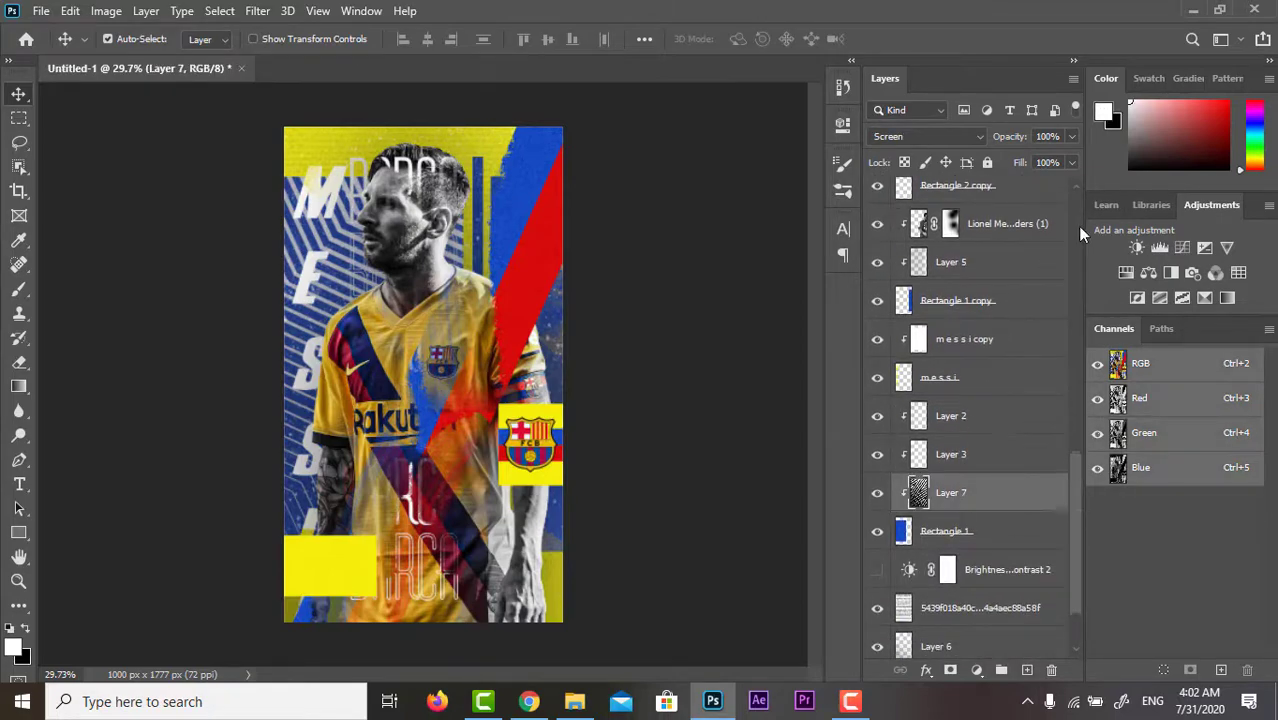
scroll(1050, 222, up, 10)
key(ctrl+v)
drag(945, 196, 933, 345)
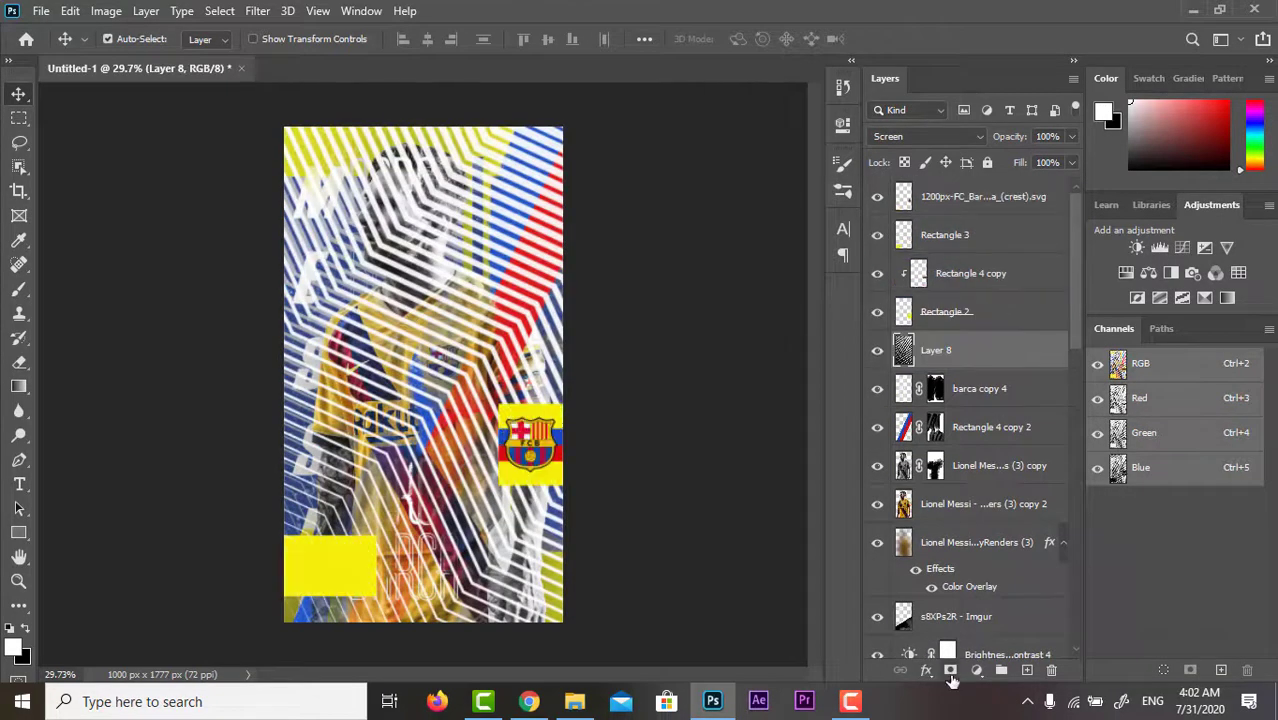
click(950, 671)
key(b)
drag(420, 250, 430, 480)
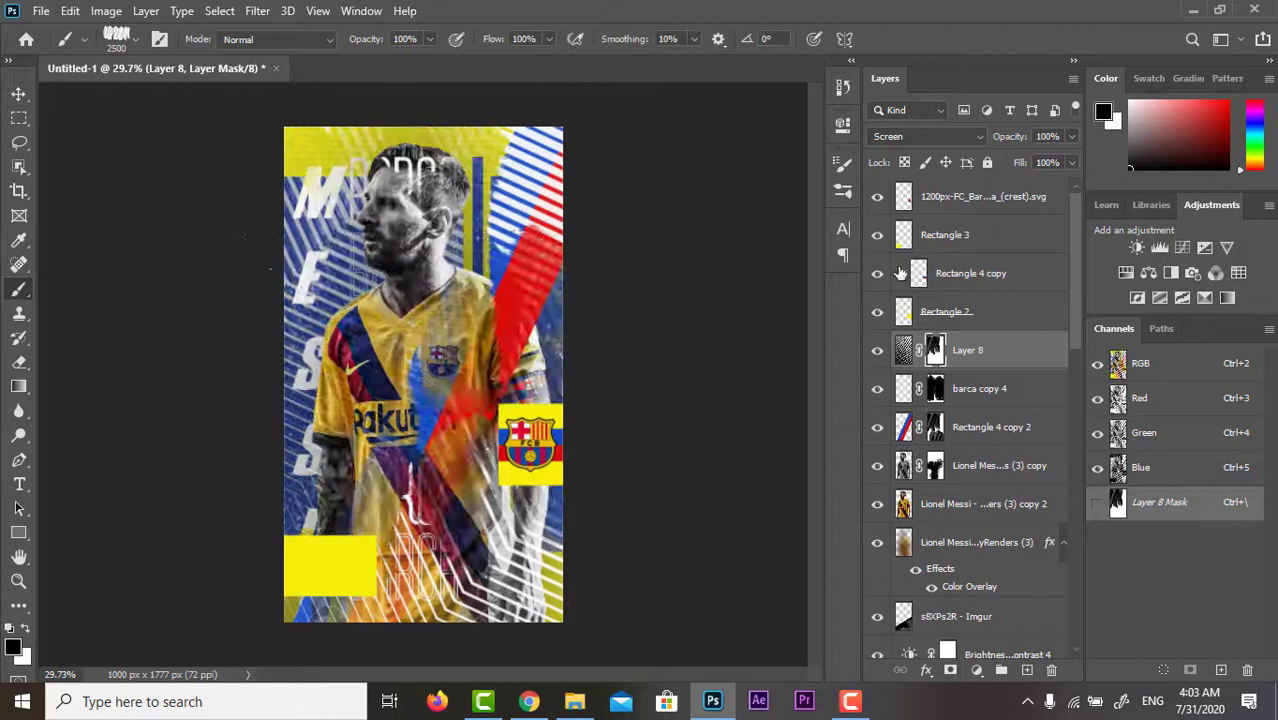
click(19, 94)
scroll(886, 279, down, 4)
scroll(886, 279, down, 2)
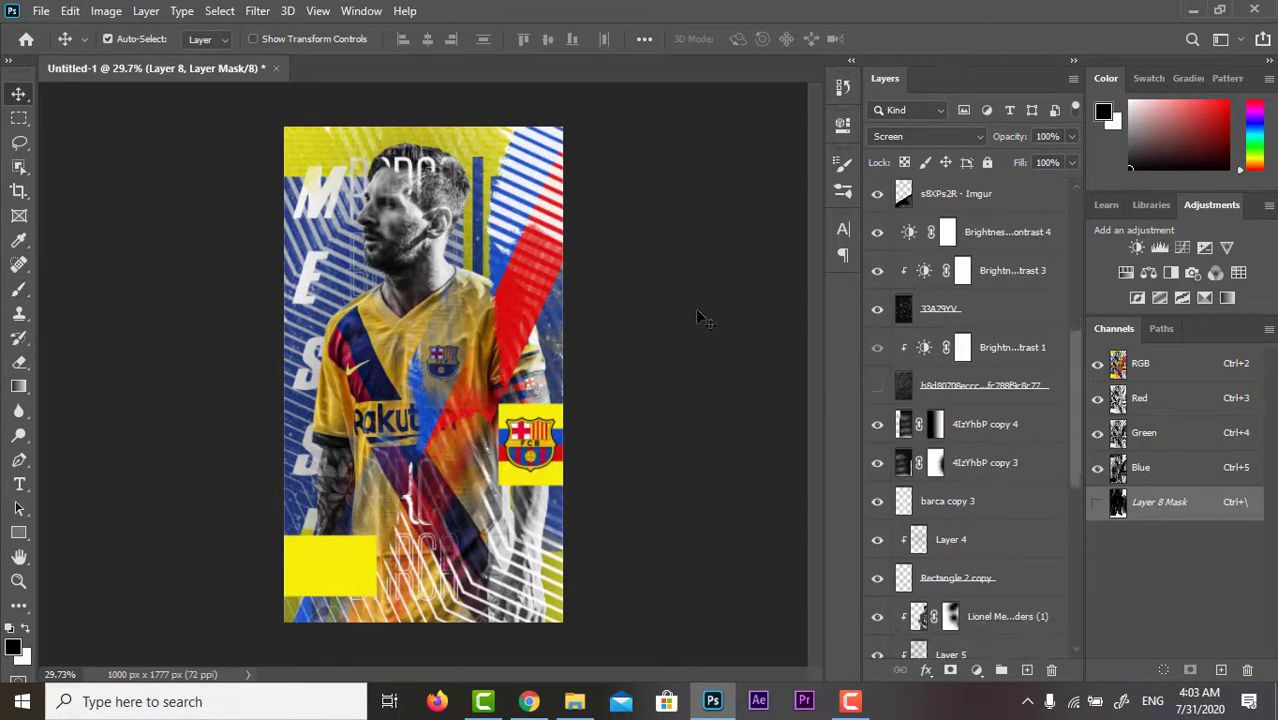
drag(1076, 395, 1086, 205)
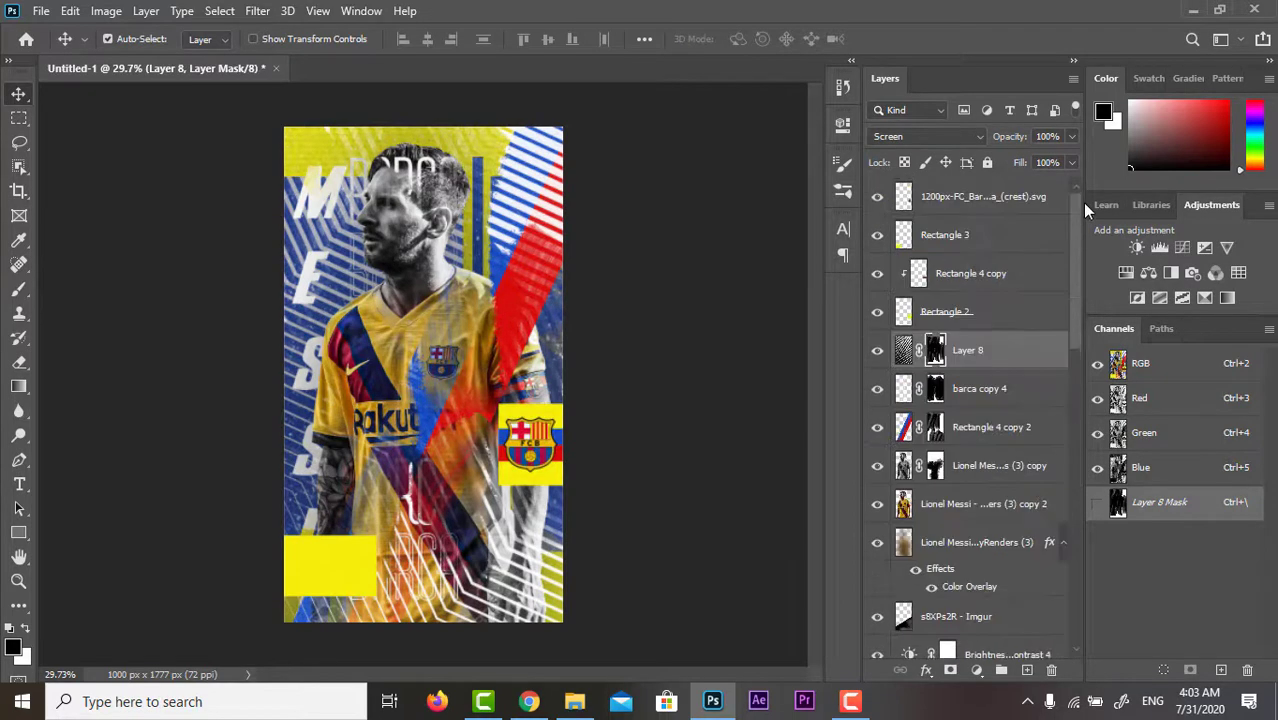
Add an empty Layer 9 above the top crest layer and switch to the shape tools
click(960, 196)
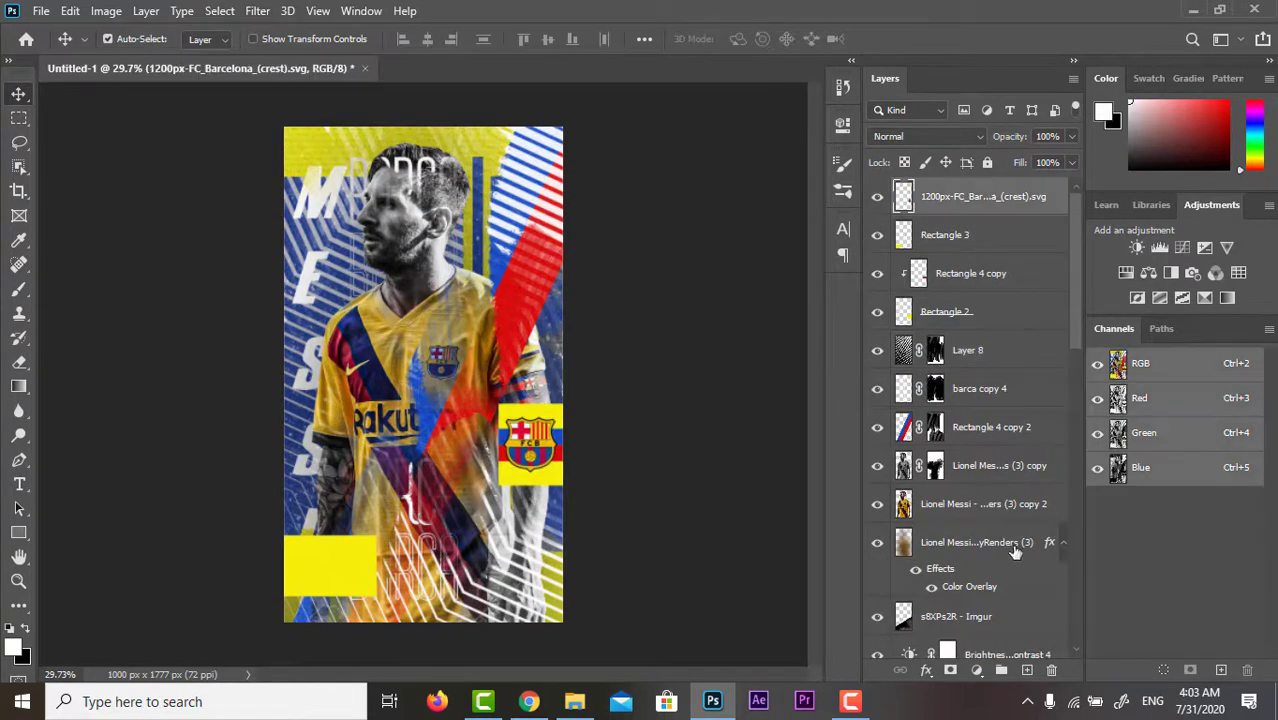
click(1027, 670)
click(17, 535)
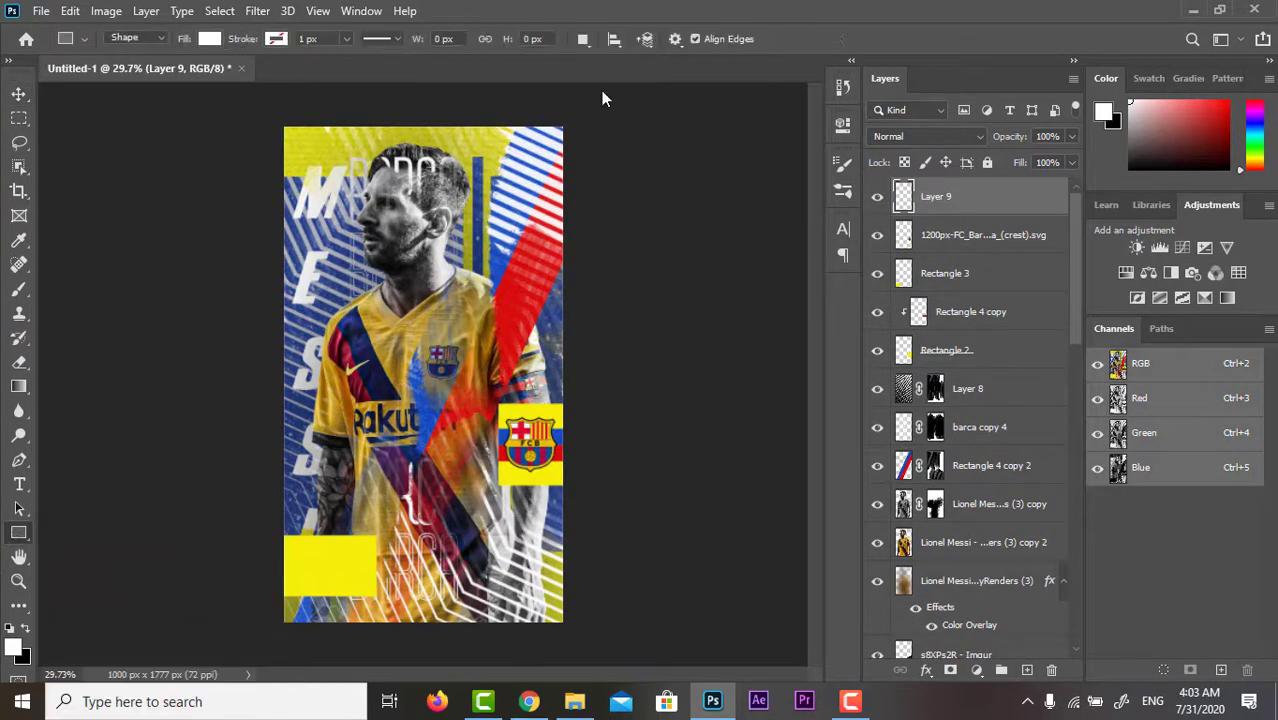
Browse the Leaf Trees and Wild Animals sets in the custom Shape picker
click(762, 38)
click(645, 89)
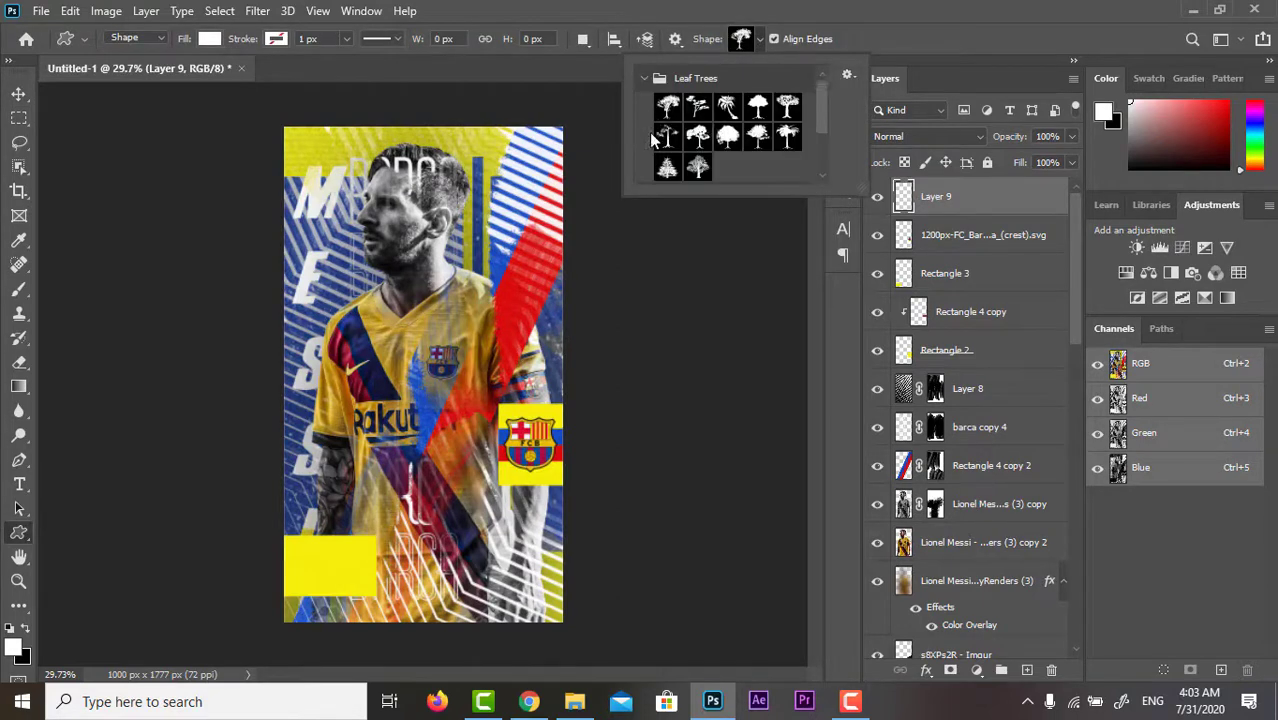
scroll(649, 130, down, 2)
scroll(645, 122, down, 2)
click(643, 117)
scroll(790, 145, down, 1)
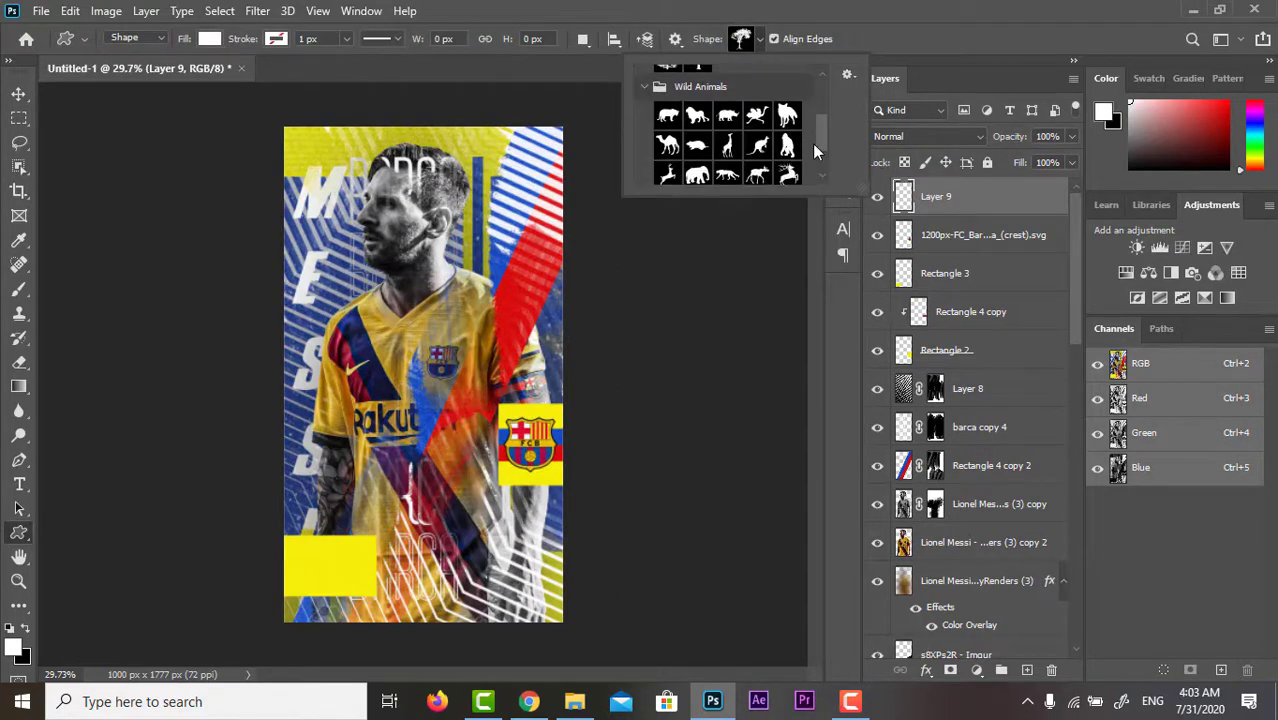
scroll(790, 150, down, 1)
scroll(814, 150, down, 2)
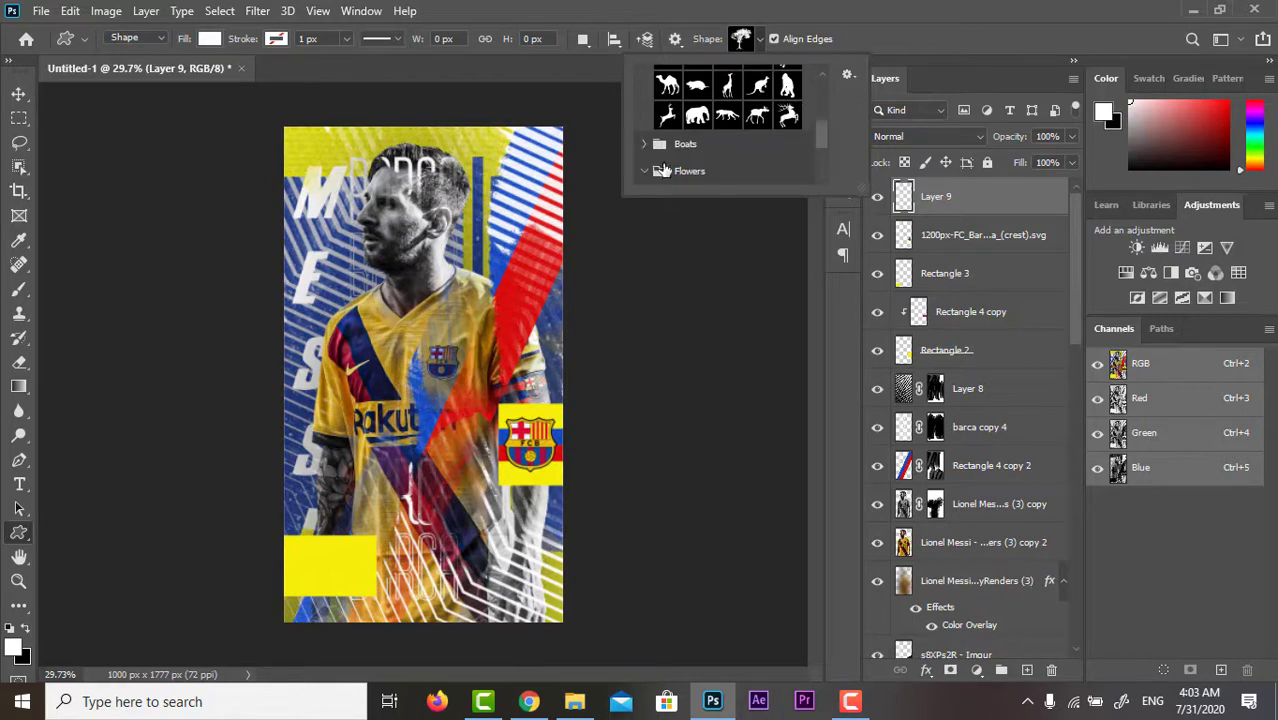
scroll(700, 155, down, 3)
scroll(701, 133, up, 1)
scroll(730, 140, up, 1)
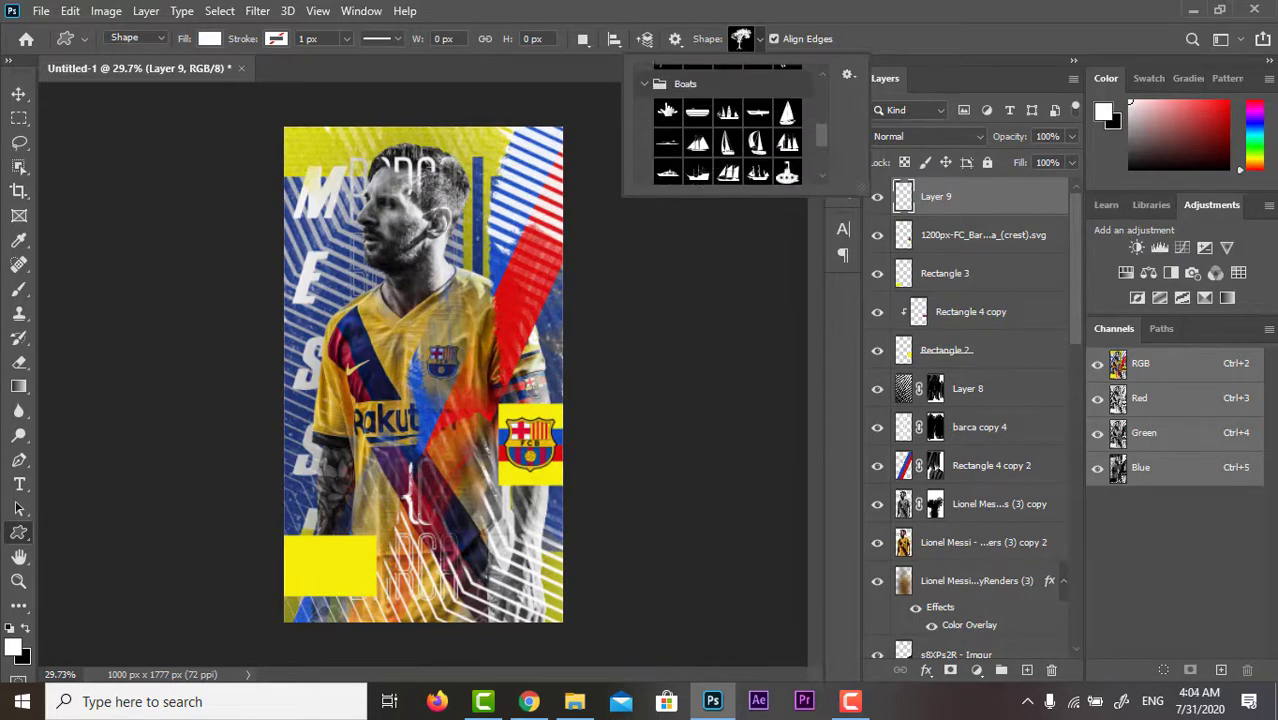
scroll(761, 147, up, 1)
right_click(19, 533)
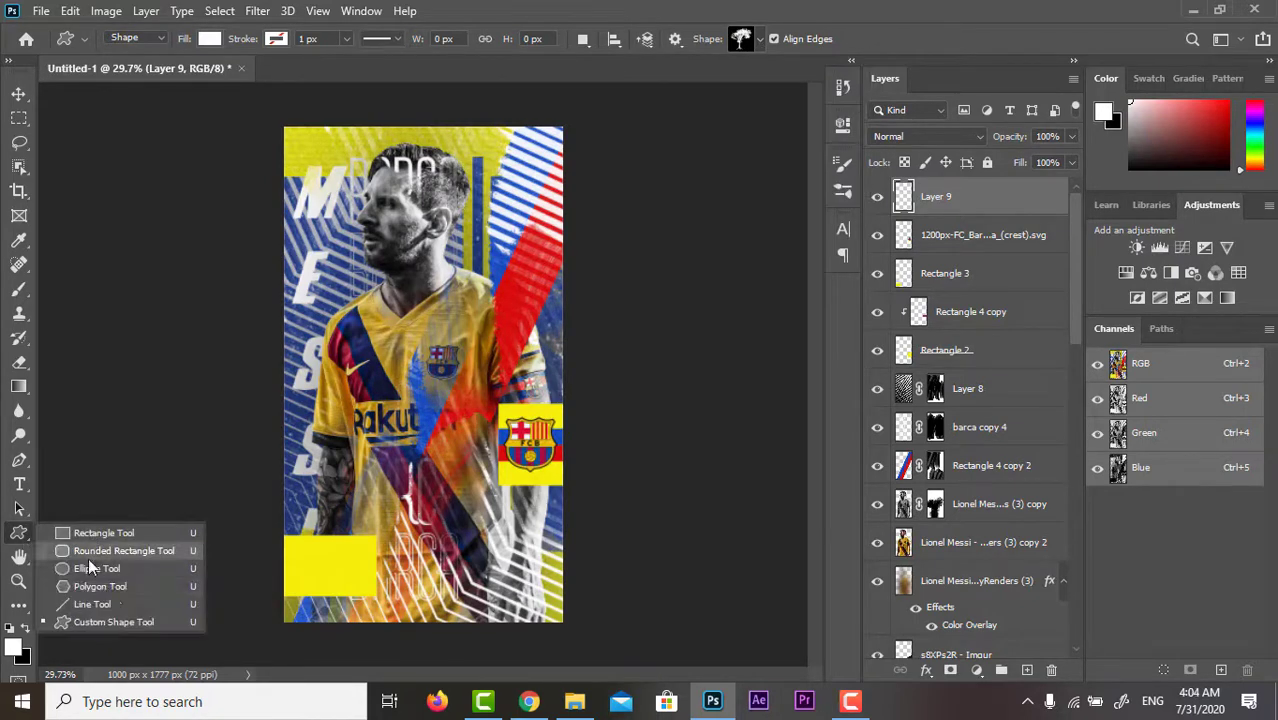
Draw a small white rectangle near the top-left corner and copy it just below
click(95, 532)
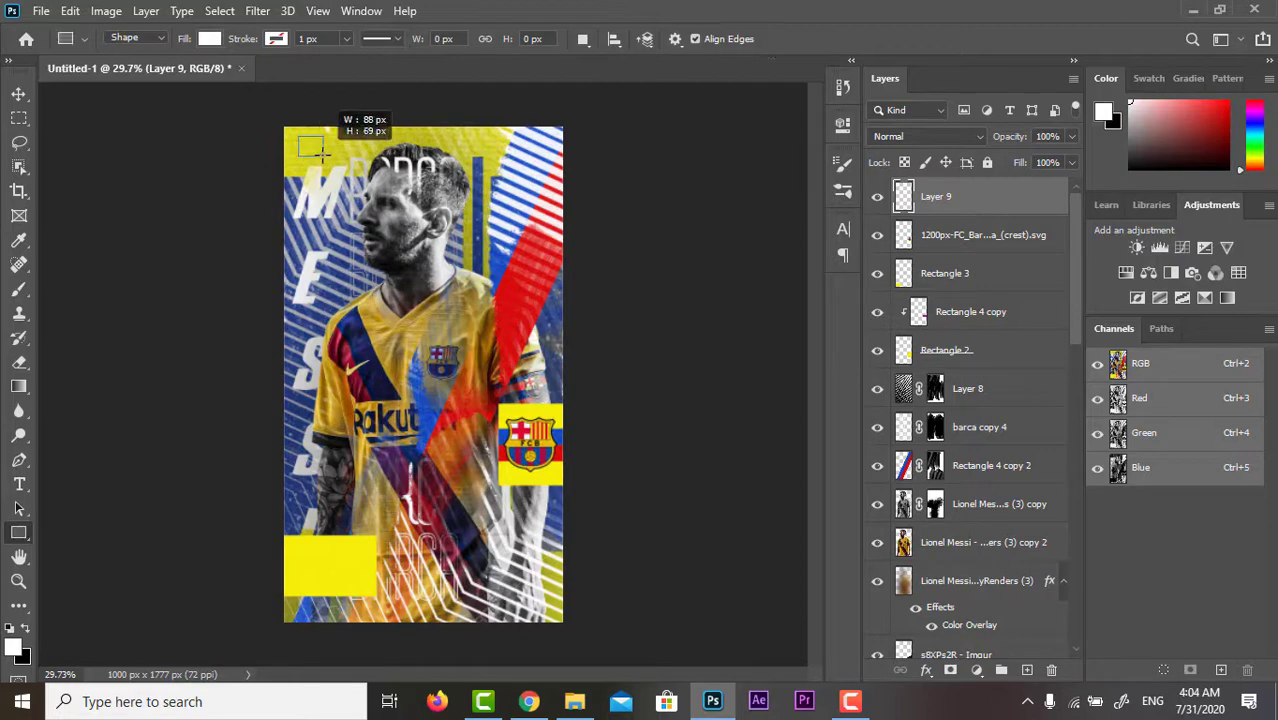
mouse_move(310, 147)
mouse_down()
mouse_move(355, 175)
mouse_move(307, 149)
mouse_up()
key(v)
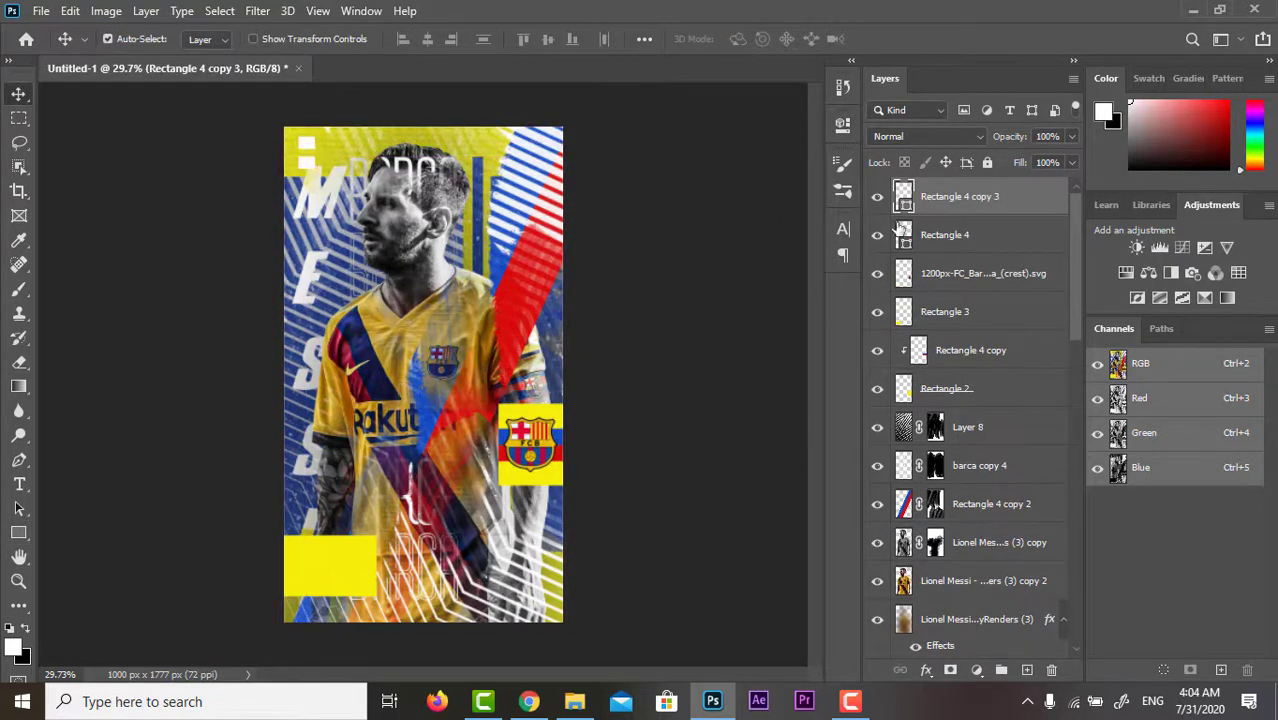
click(945, 235)
key(Delete)
key(ctrl+j)
key(ctrl+t)
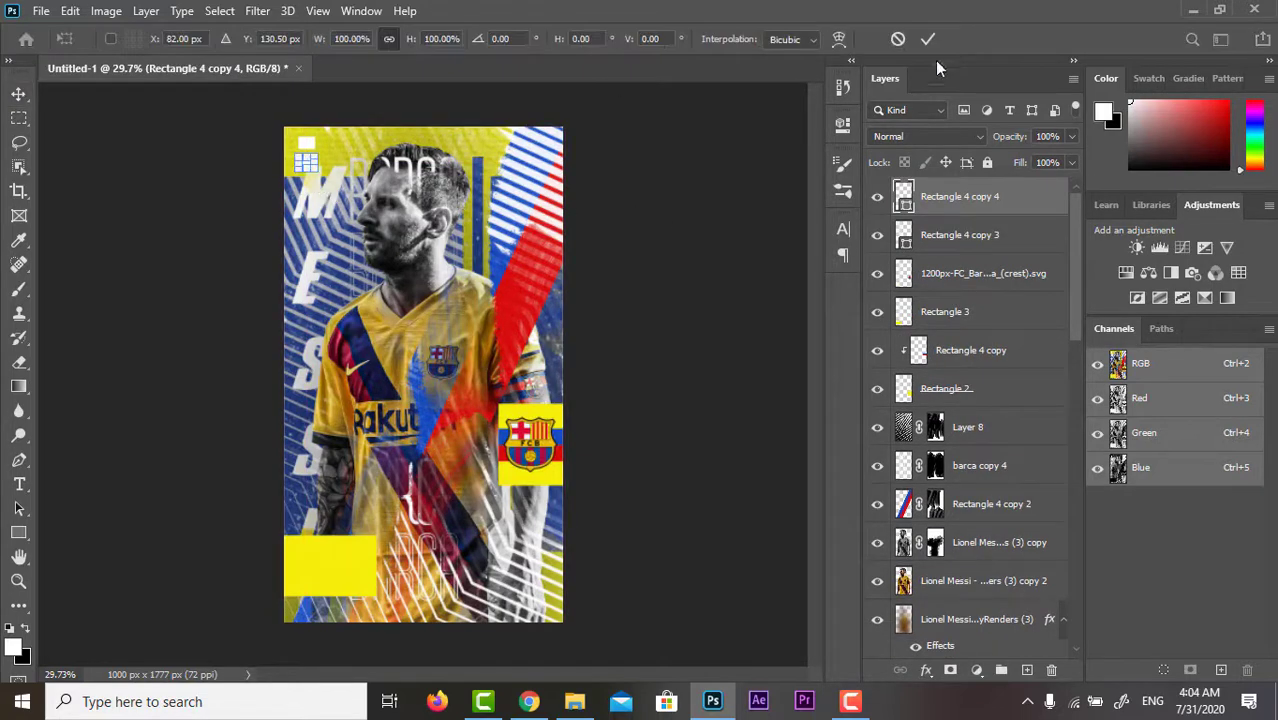
key(Return)
drag(307, 148, 313, 209)
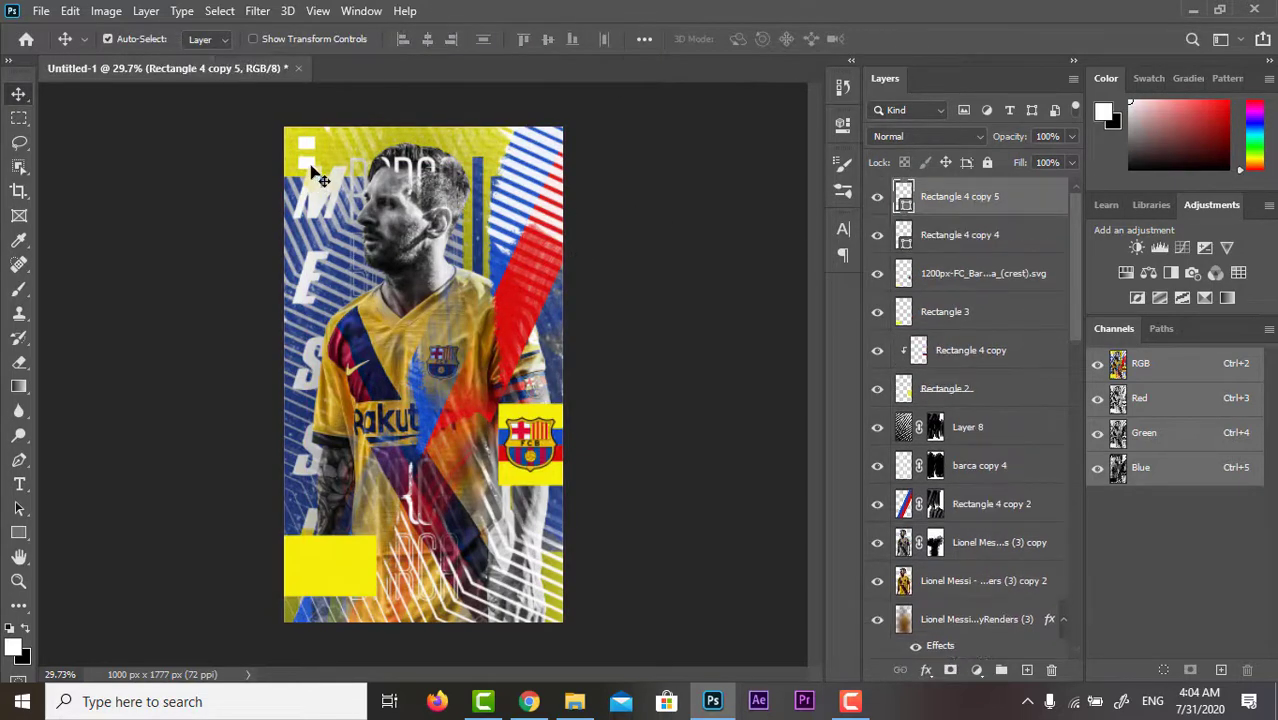
Merge and rasterize the two rectangles, then copy the pair further down
shift+click(960, 235)
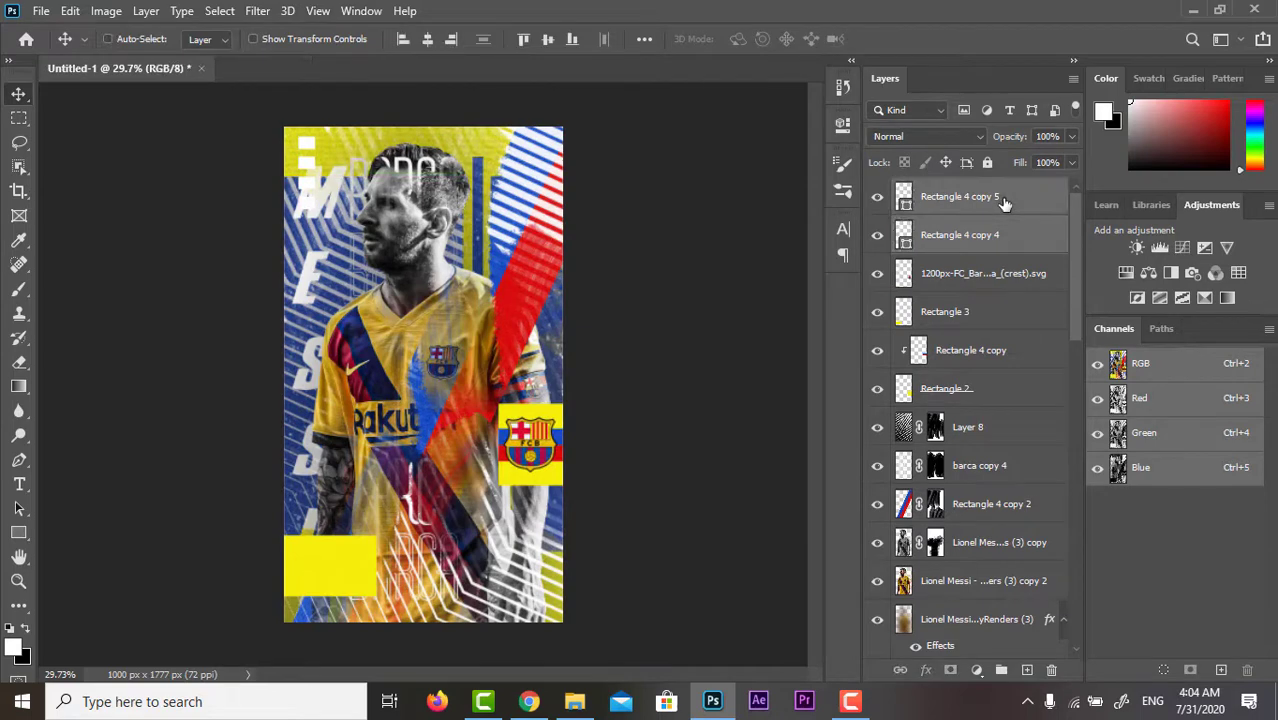
key(ctrl+e)
right_click(1004, 200)
click(1036, 287)
drag(306, 205, 306, 296)
Merge the bars, move them to the lower poster, and rotate them 90° into a row
shift+click(960, 235)
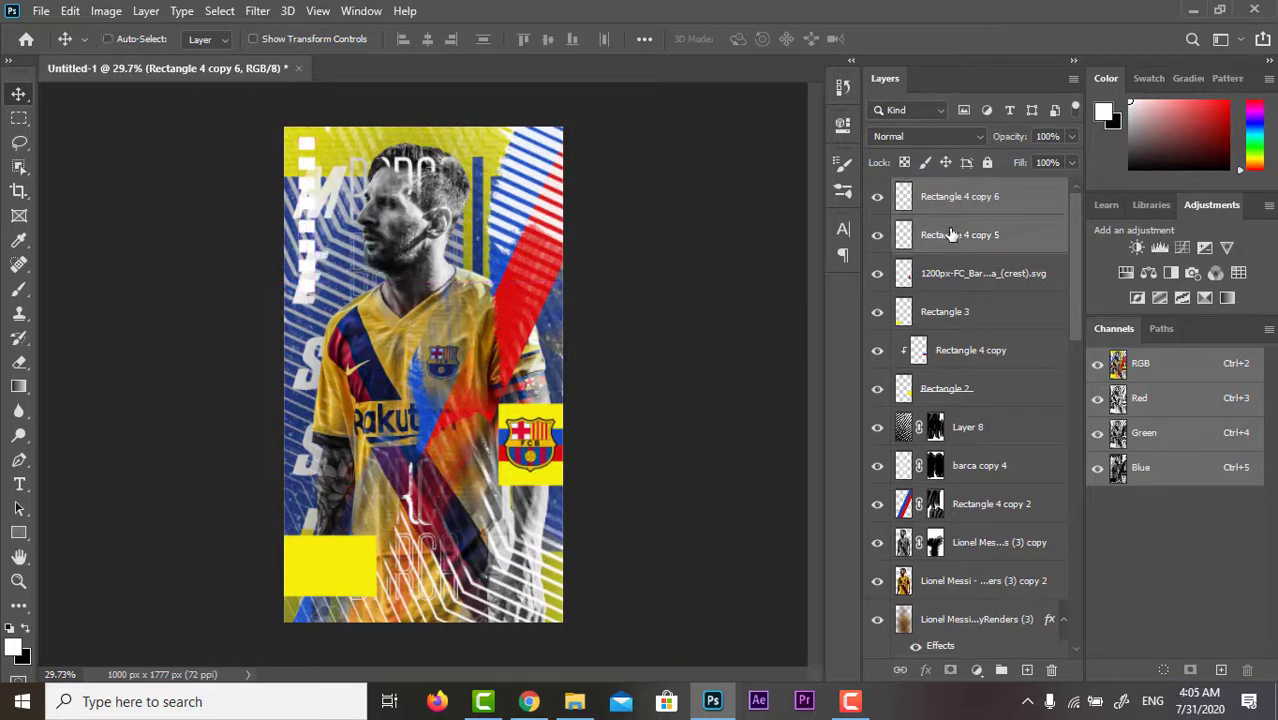
key(ctrl+e)
key(ctrl+t)
mouse_move(297, 185)
mouse_down()
mouse_move(546, 427)
mouse_move(330, 530)
mouse_move(284, 590)
mouse_move(276, 574)
mouse_up()
right_click(326, 524)
click(390, 455)
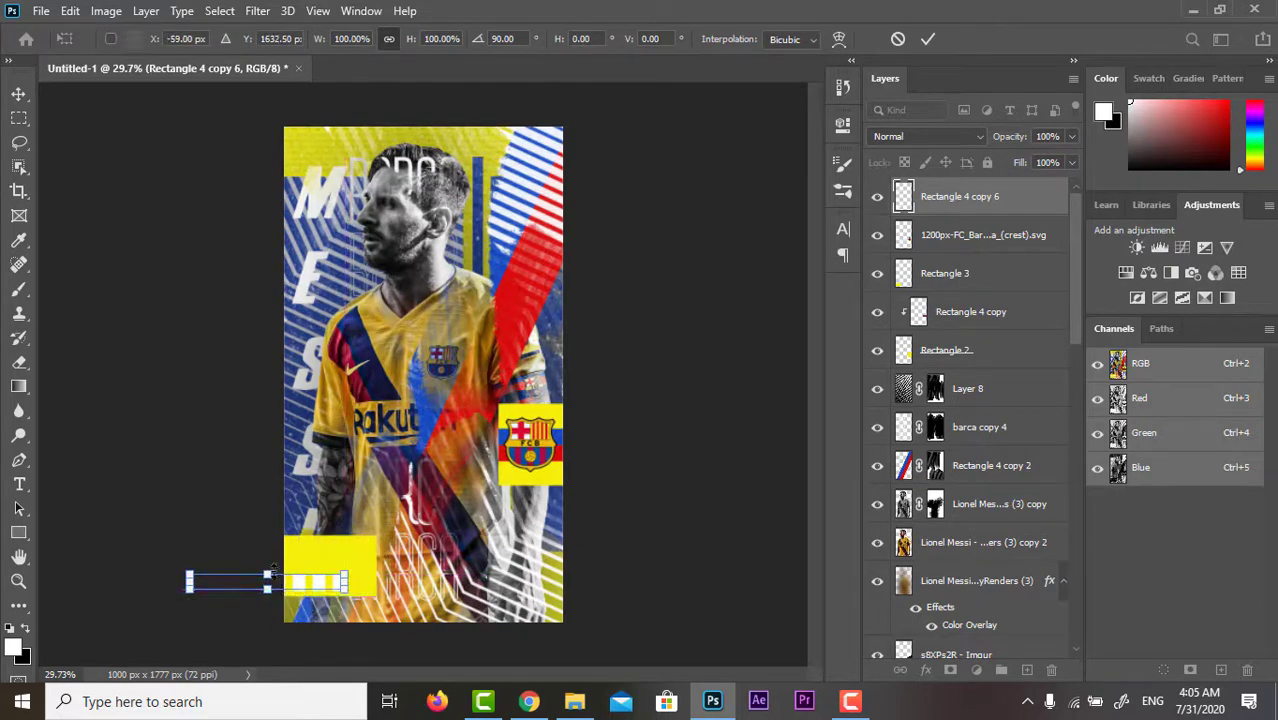
Type LOUDING in white above the yellow block and align it with the block's left edge
click(928, 38)
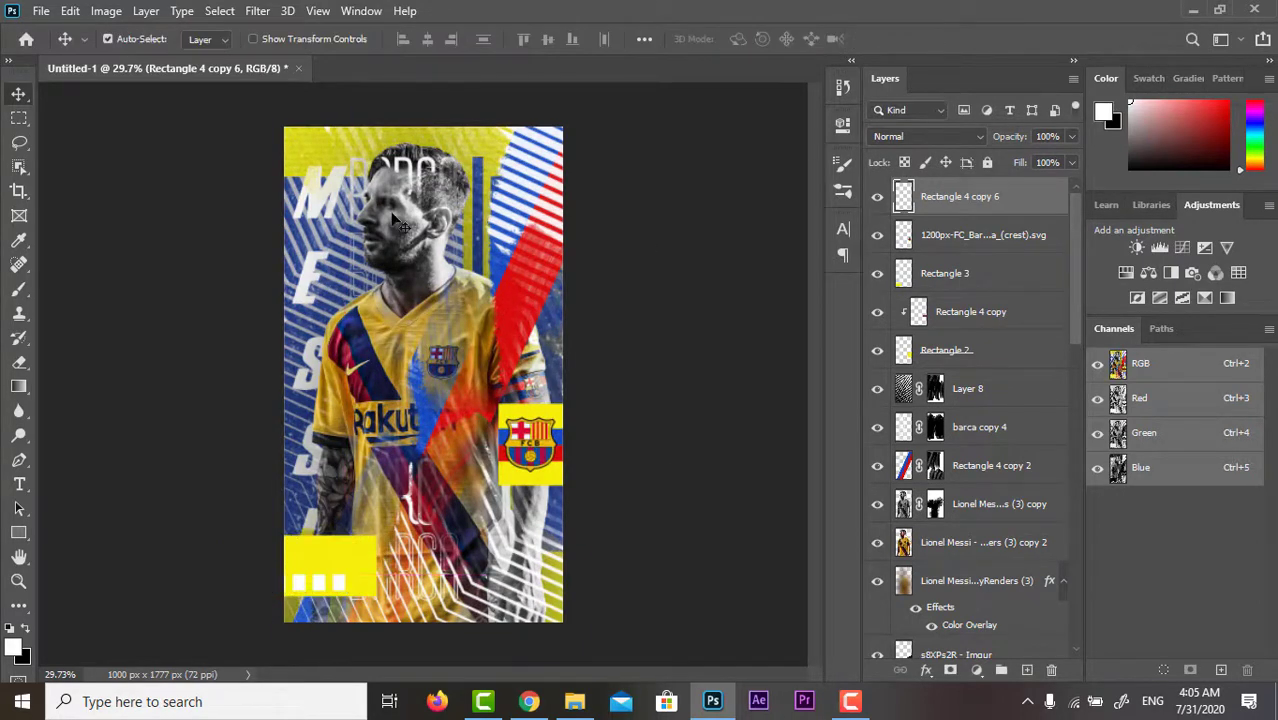
click(19, 484)
click(298, 549)
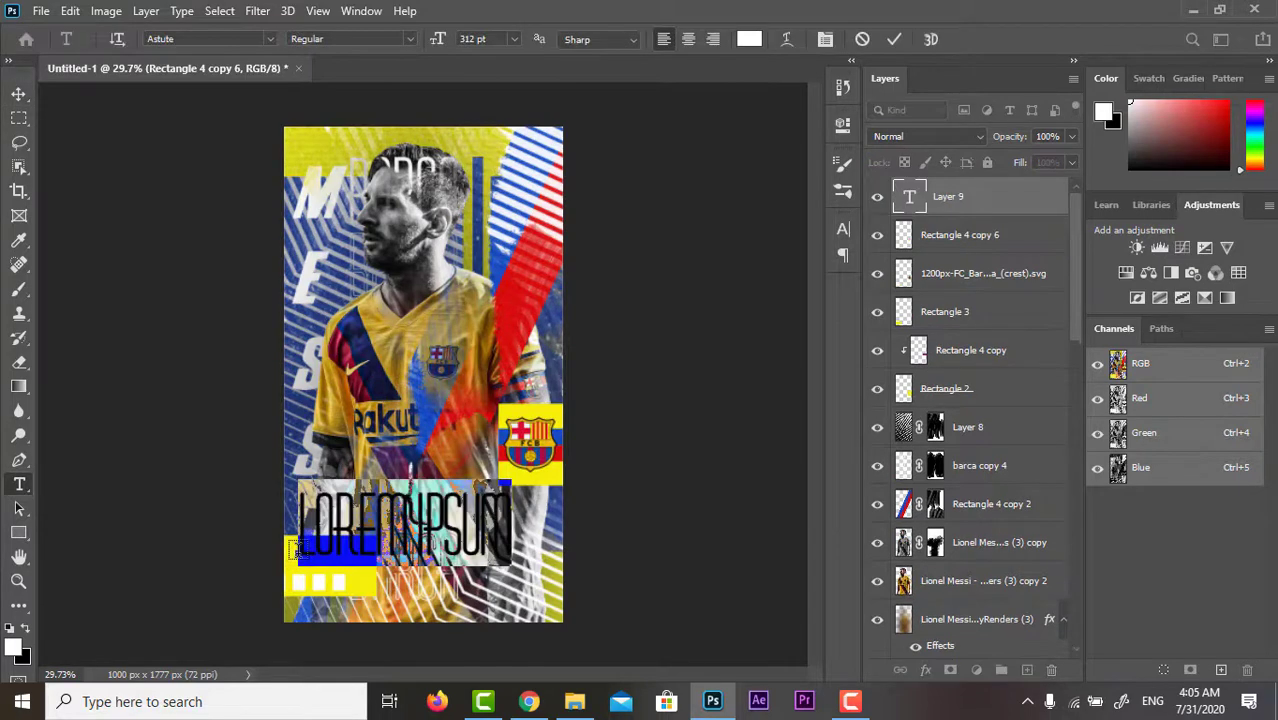
text(10)
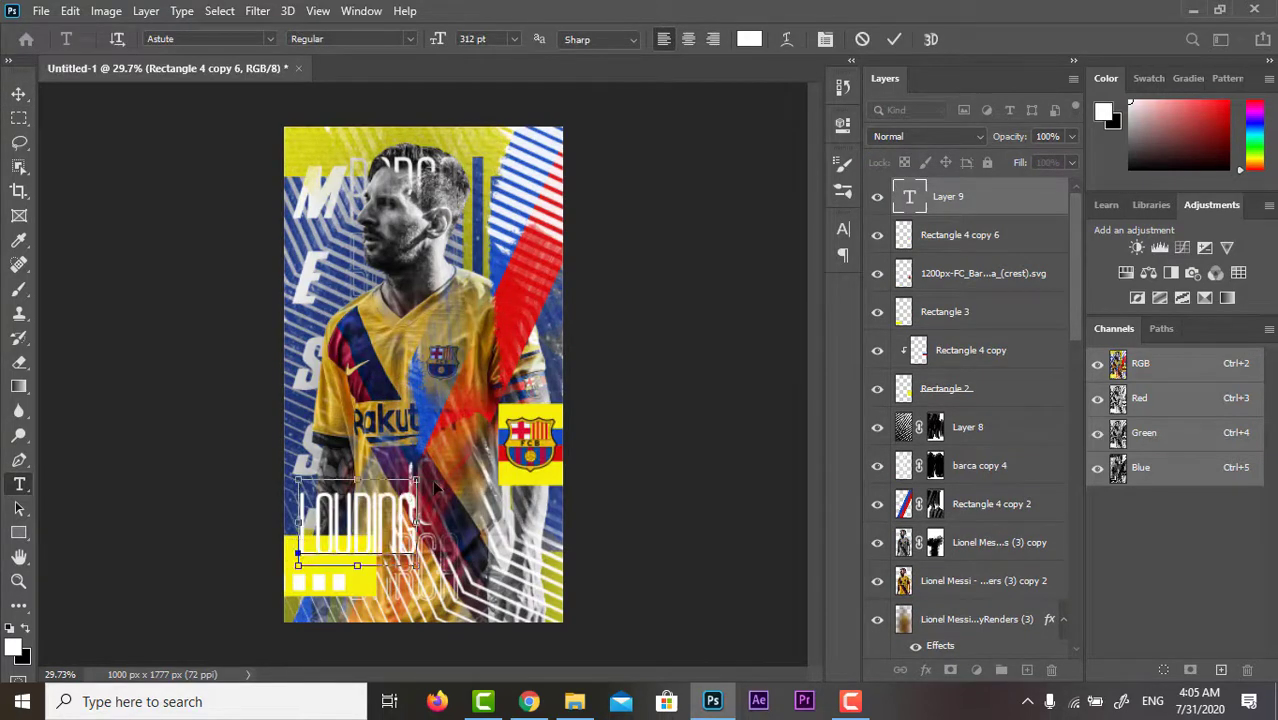
key(ctrl+Return)
key(v)
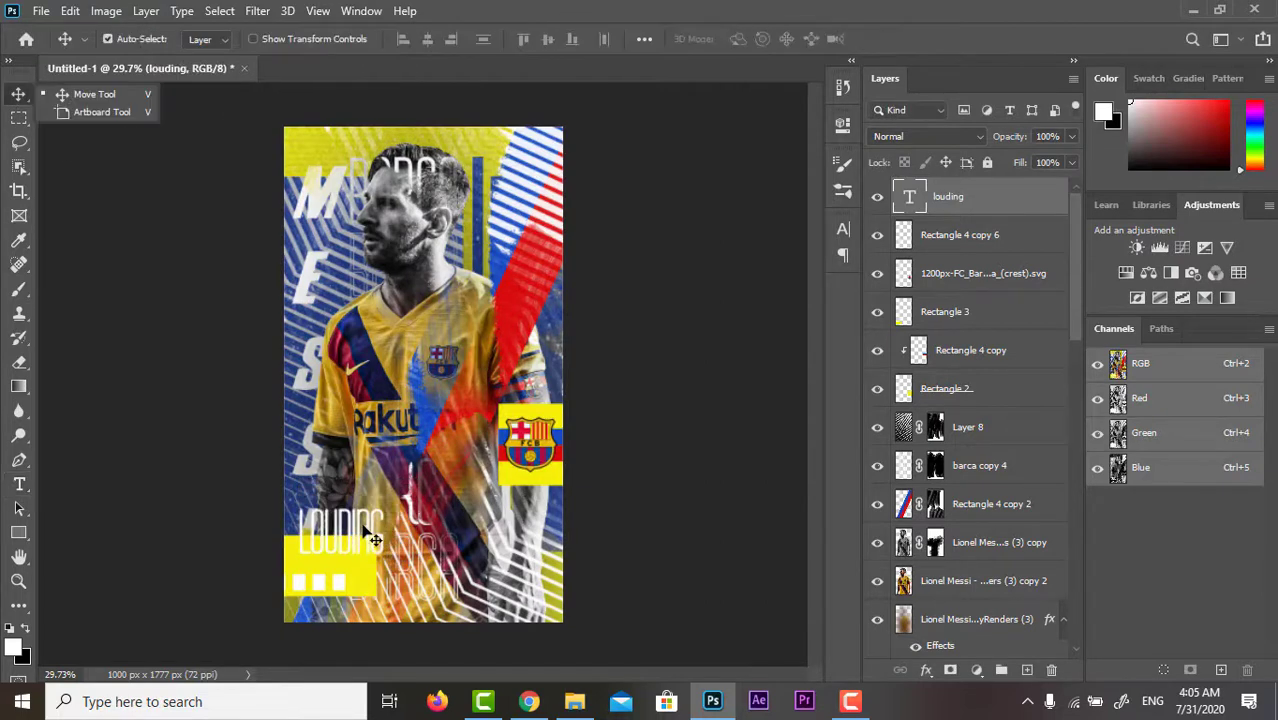
drag(372, 540, 349, 543)
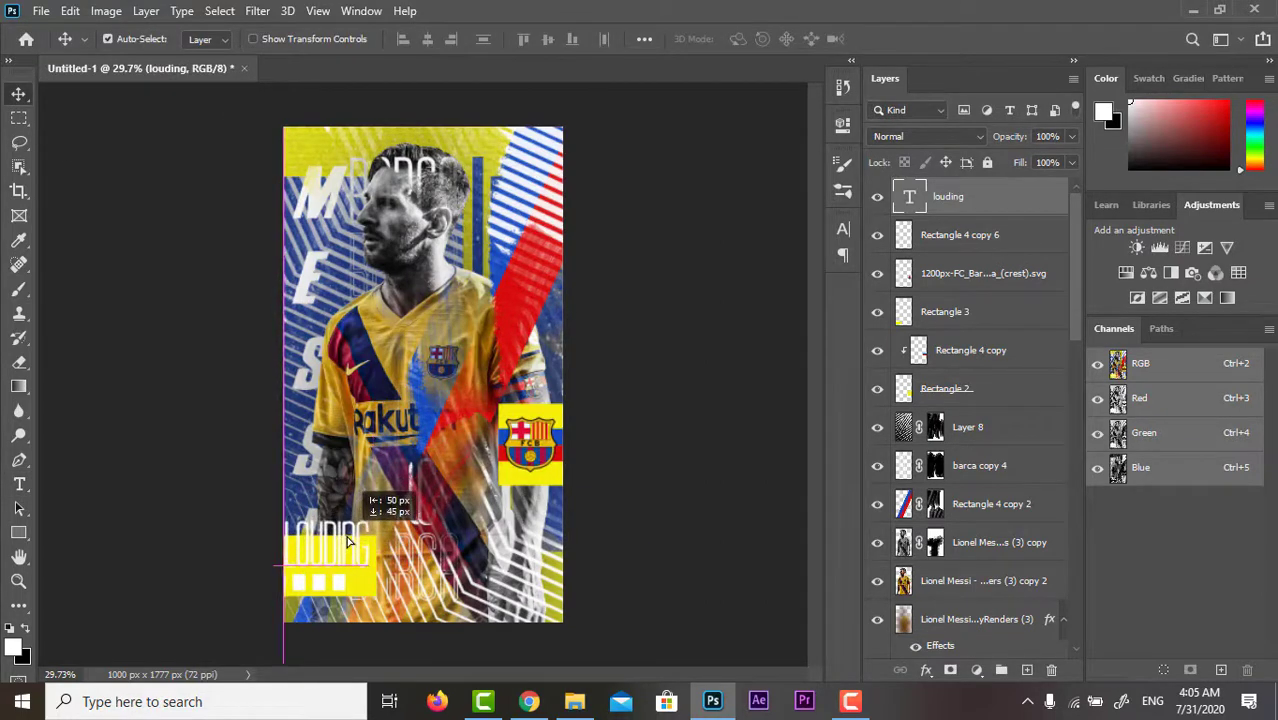
Rasterize the LOUDING text layer and return to the white squares layer
click(340, 586)
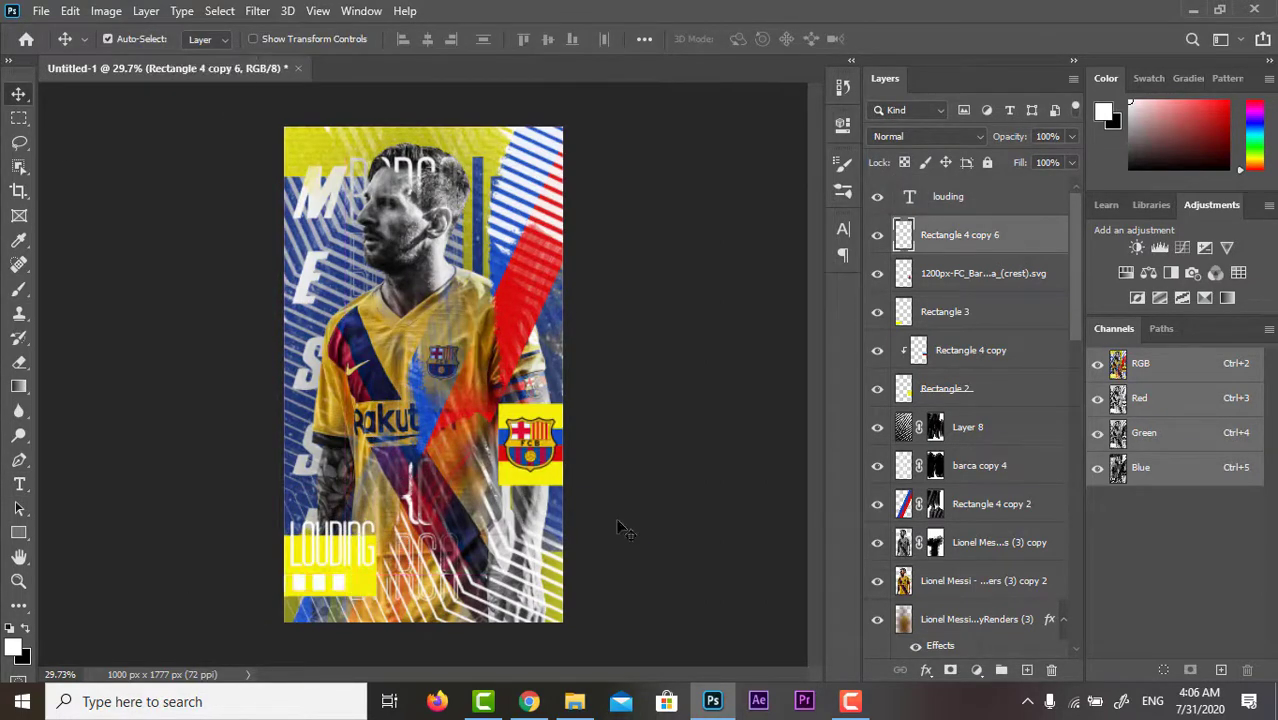
right_click(980, 200)
click(1040, 330)
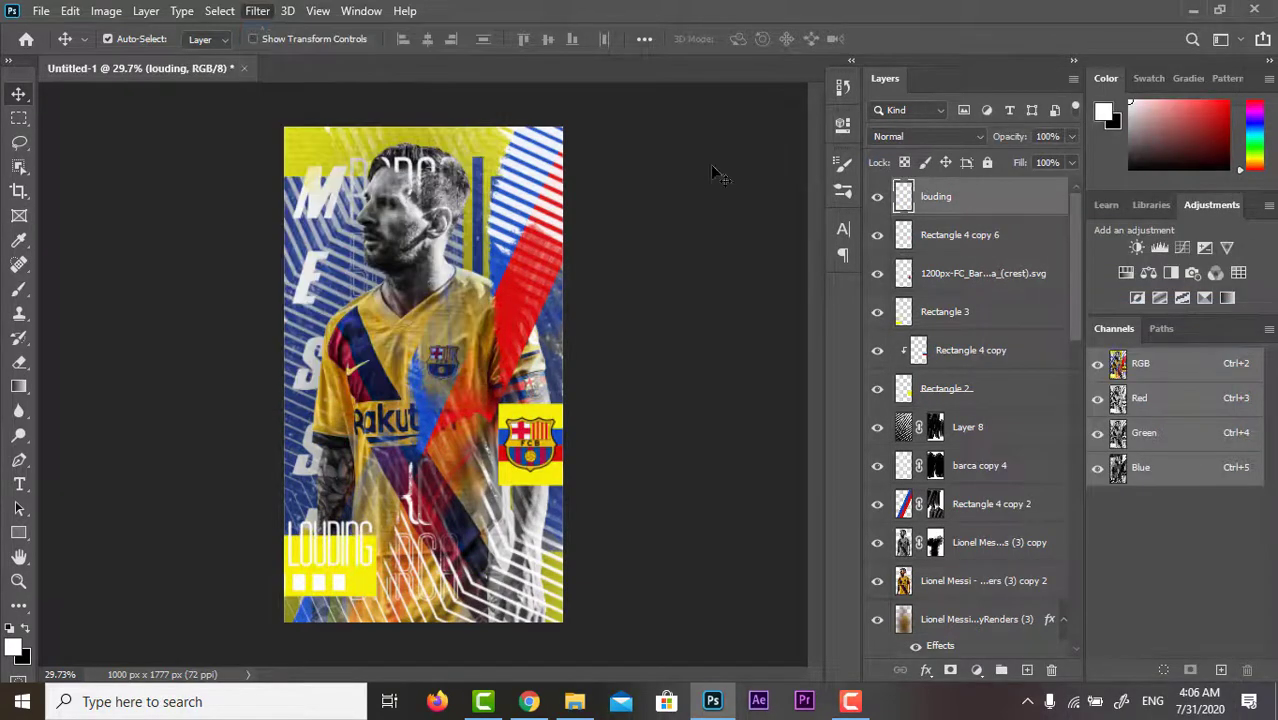
key(ctrl+z)
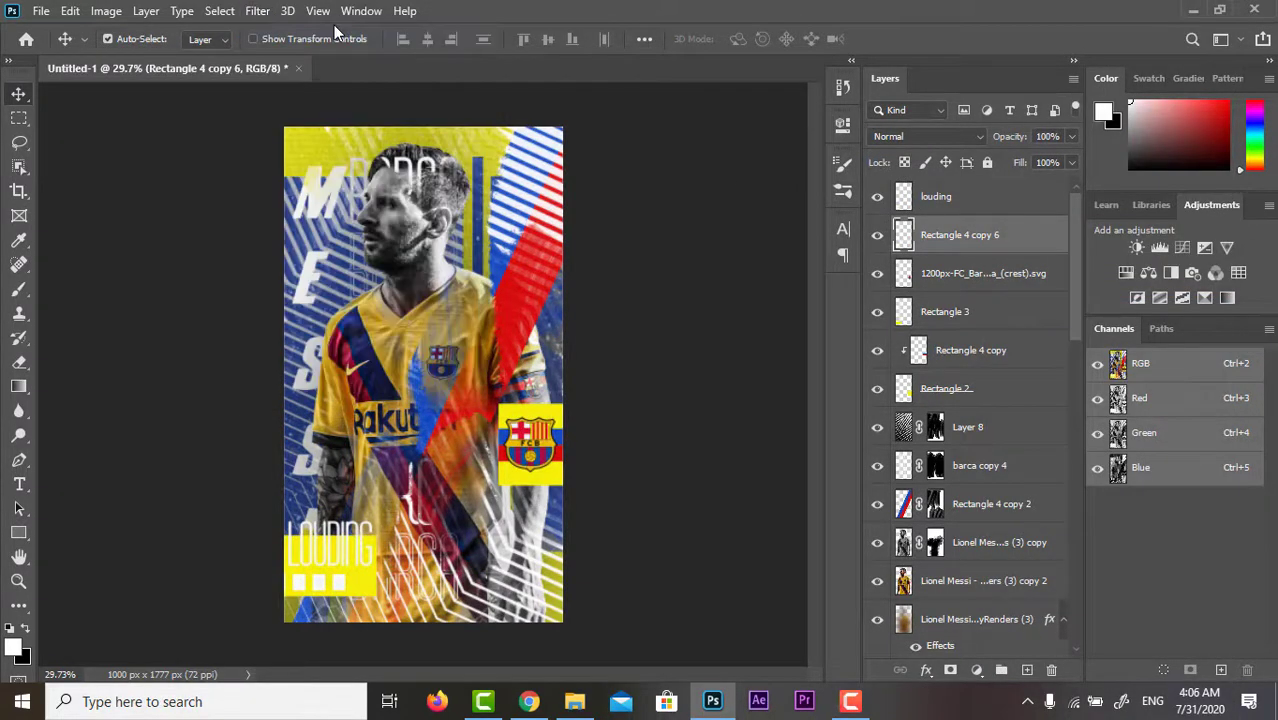
In Chrome, scroll the texture pattern image results and preview the Honeycomb Texture Pattern image
key(alt+Tab)
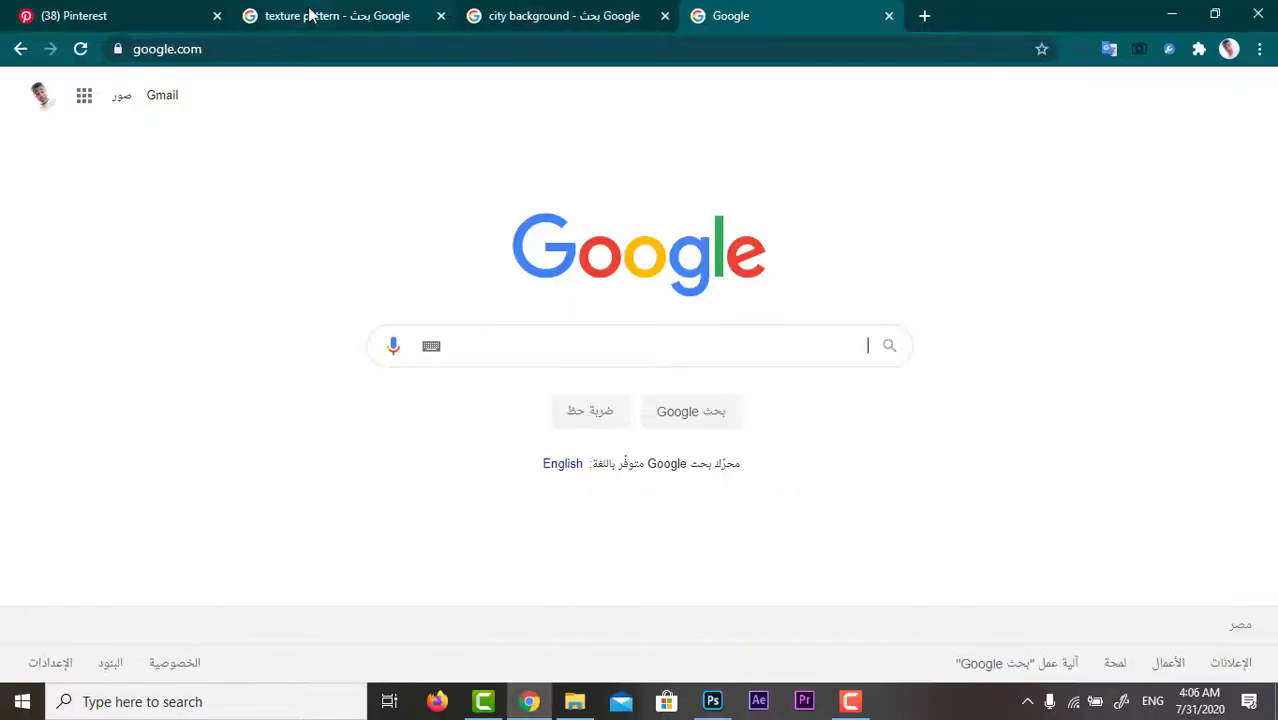
click(310, 15)
scroll(888, 410, down, 2)
scroll(888, 410, down, 5)
click(895, 330)
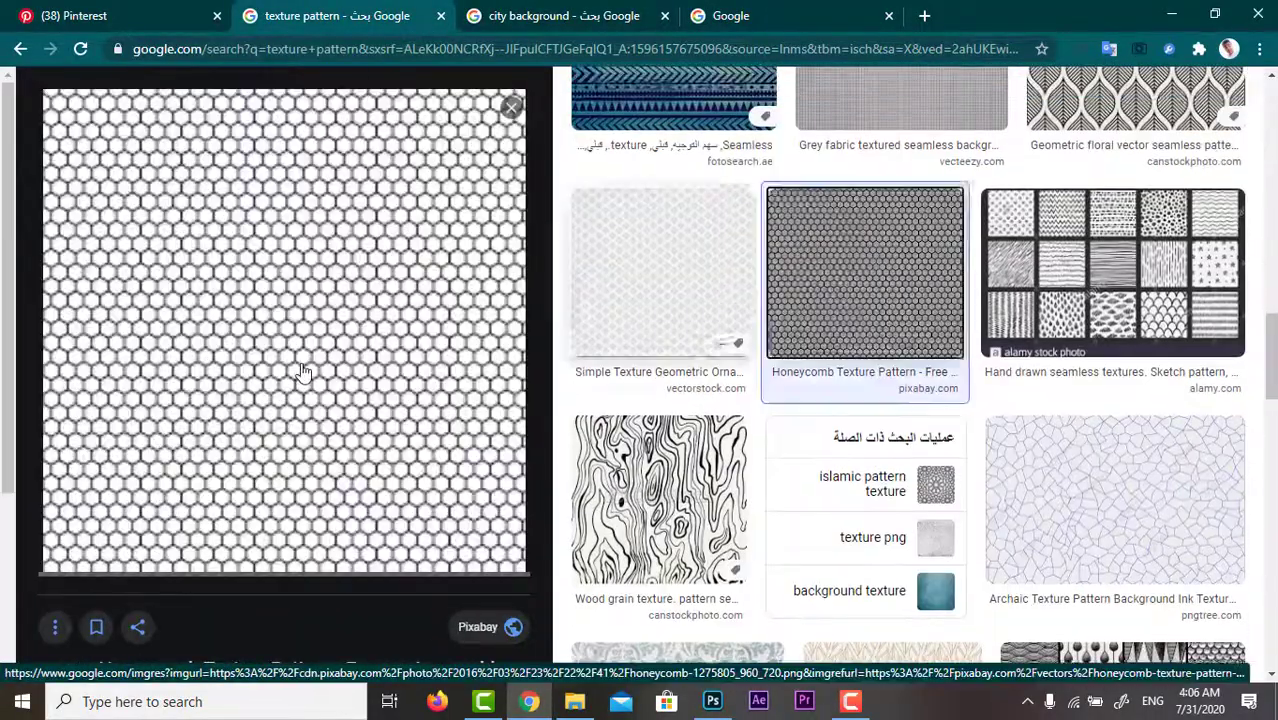
Back in Photoshop, add an empty layer above the louding layer, then undo it
click(712, 701)
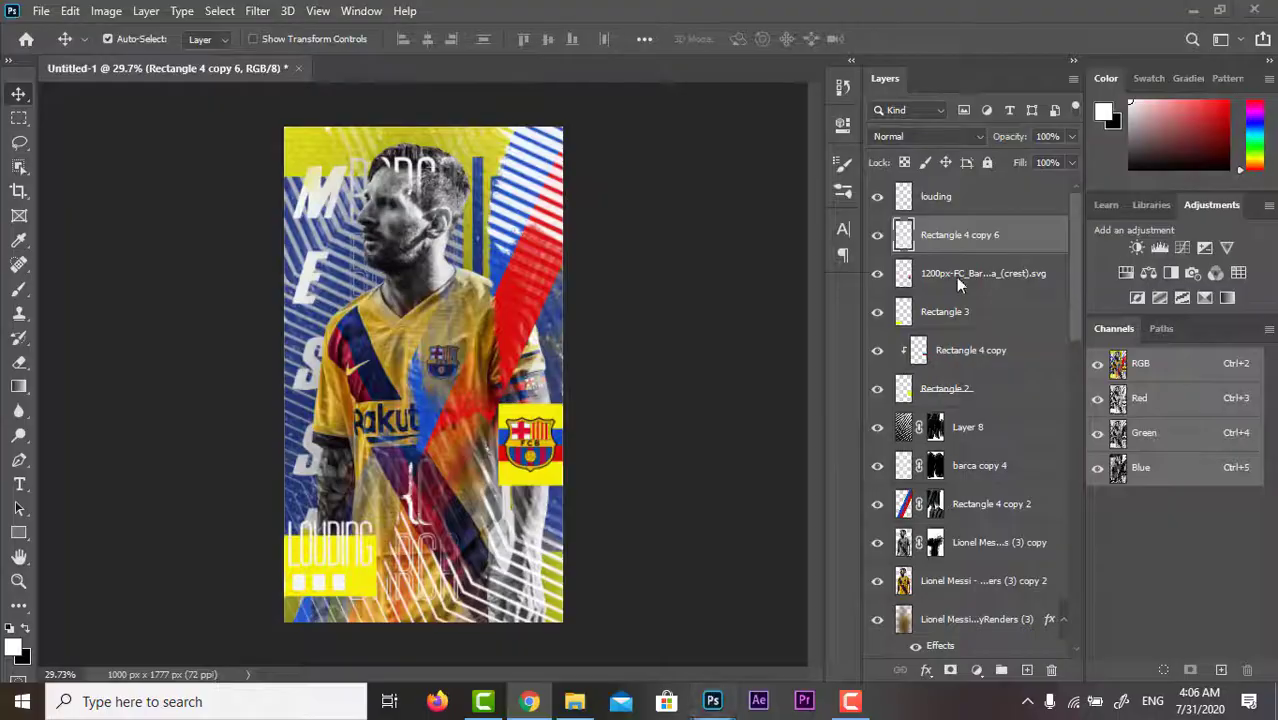
click(950, 196)
click(1025, 670)
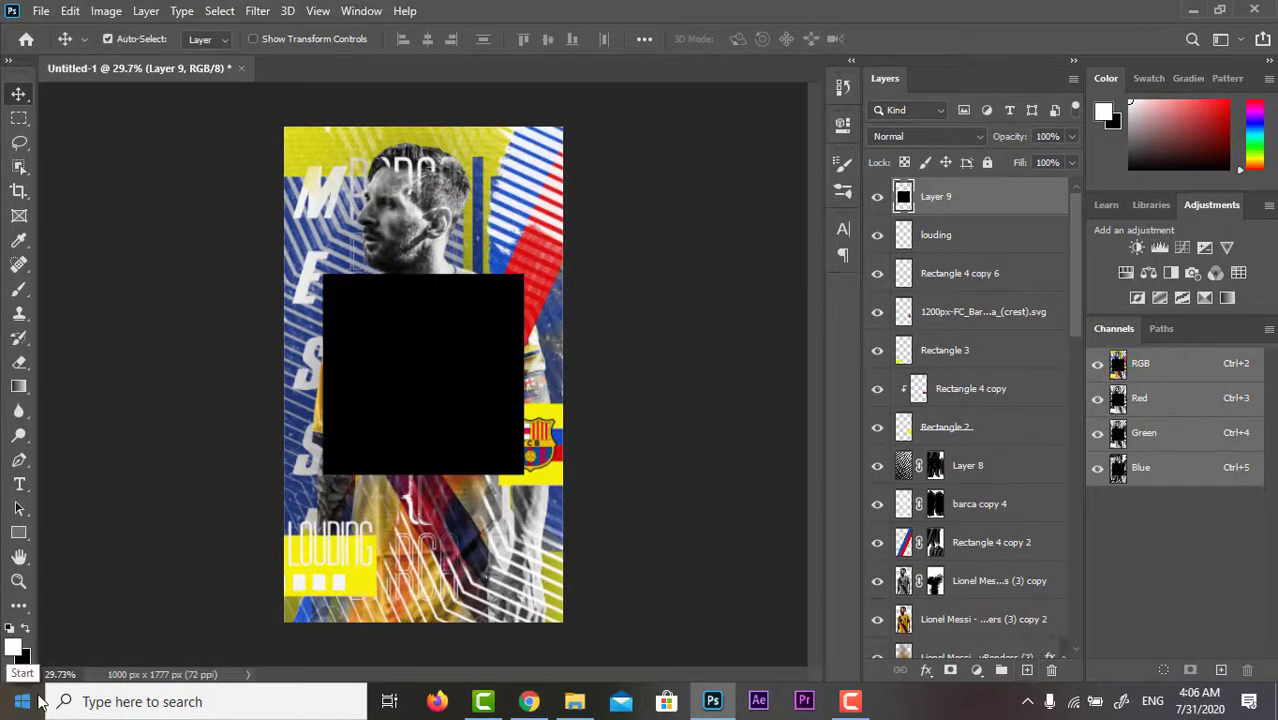
key(ctrl+z)
Browse more texture results and open the hexagon mosaic honeycomb image
click(529, 701)
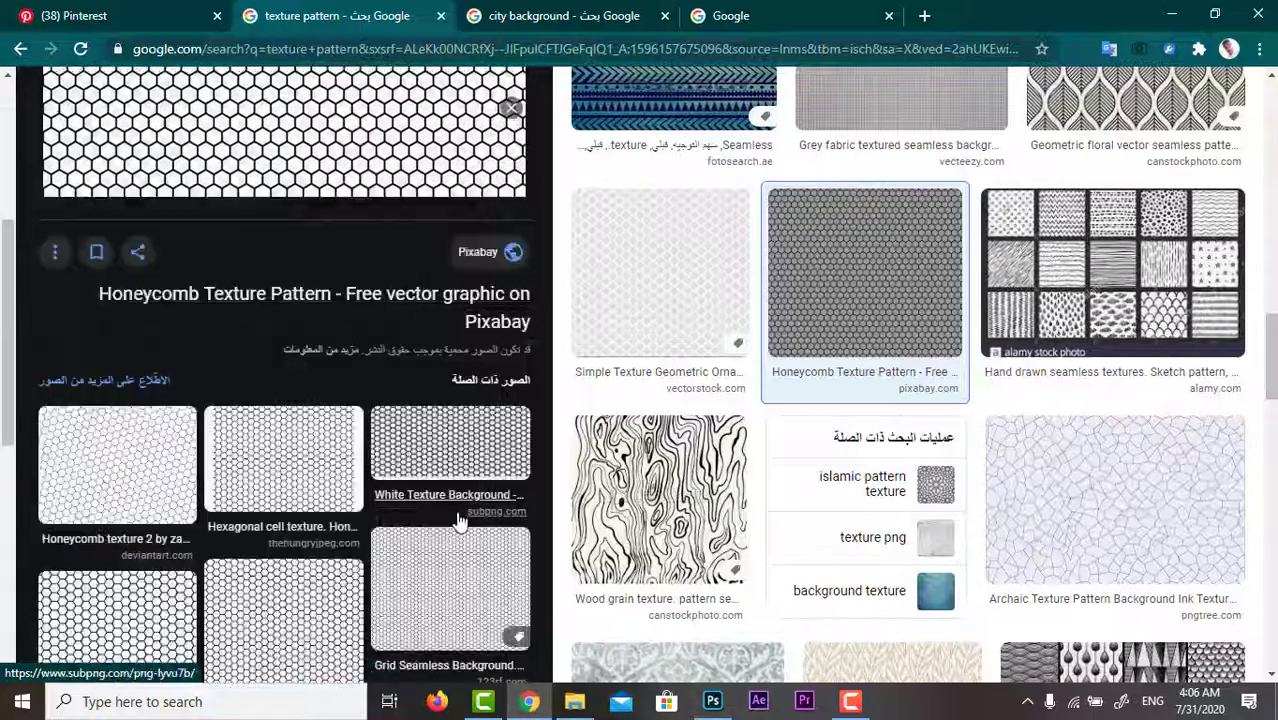
scroll(758, 470, down, 3)
scroll(780, 417, up, 3)
scroll(780, 417, down, 5)
click(428, 428)
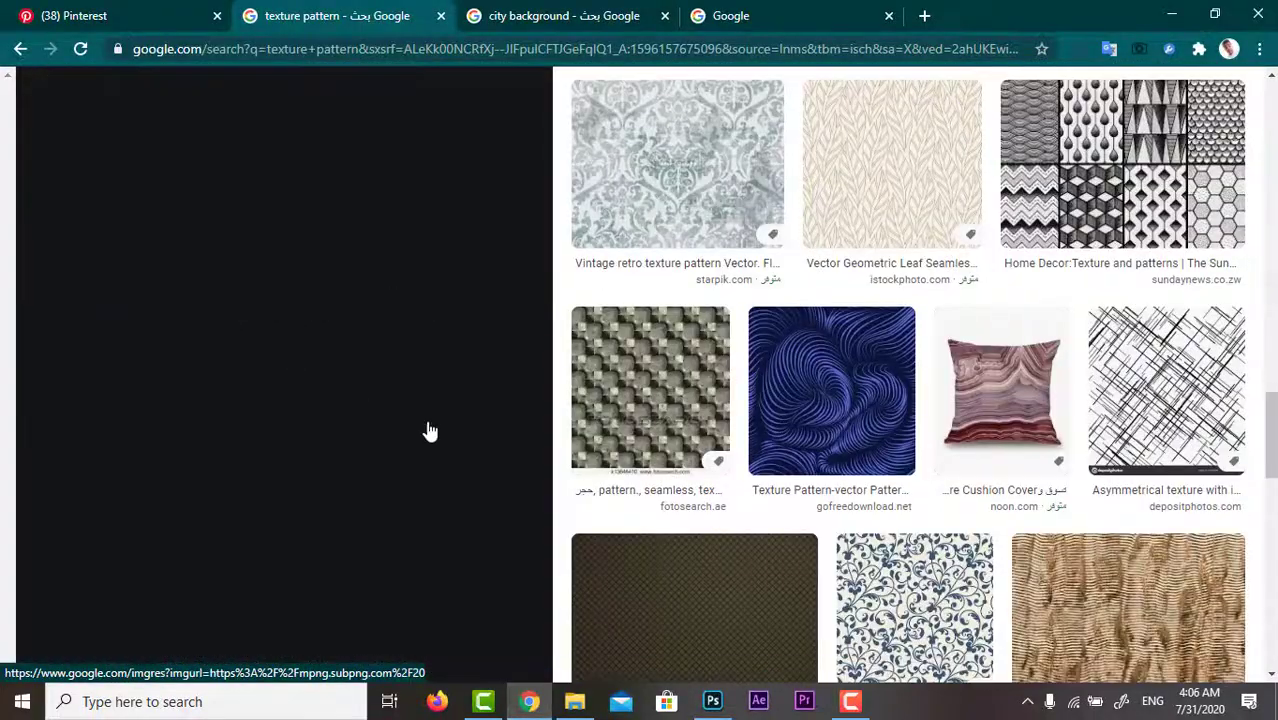
click(105, 517)
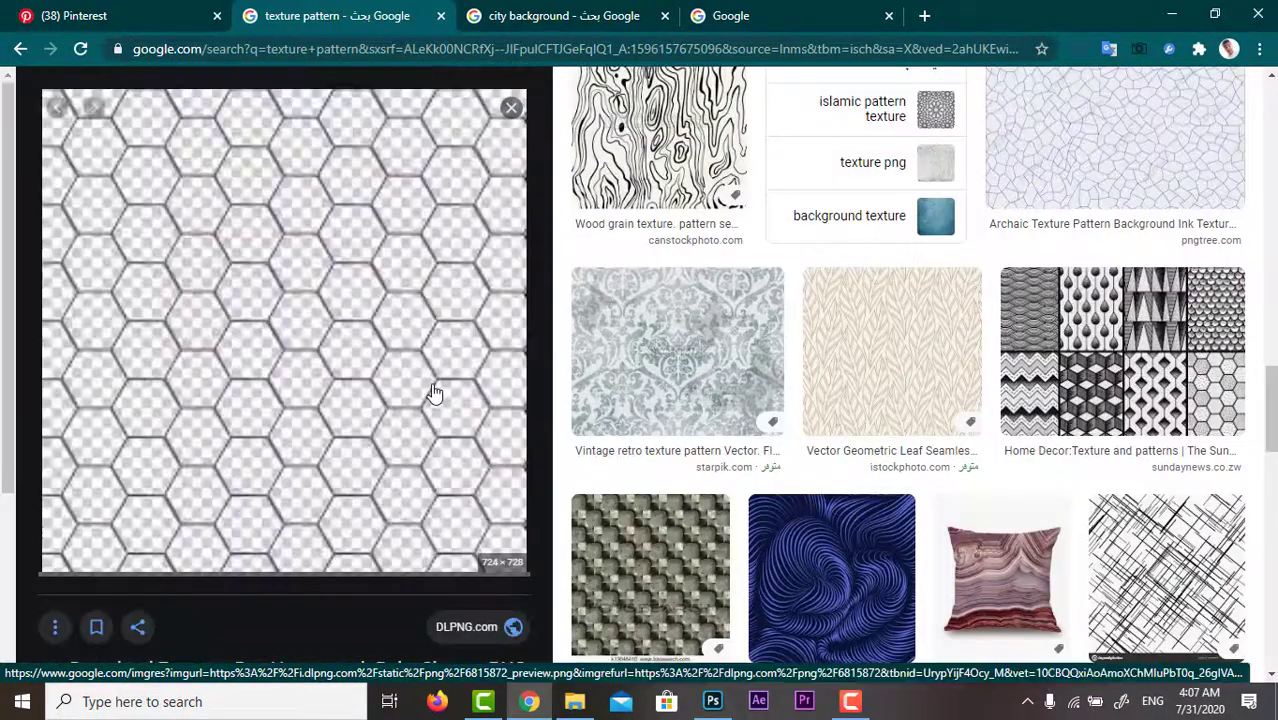
scroll(531, 401, down, 3)
scroll(531, 401, down, 5)
click(508, 498)
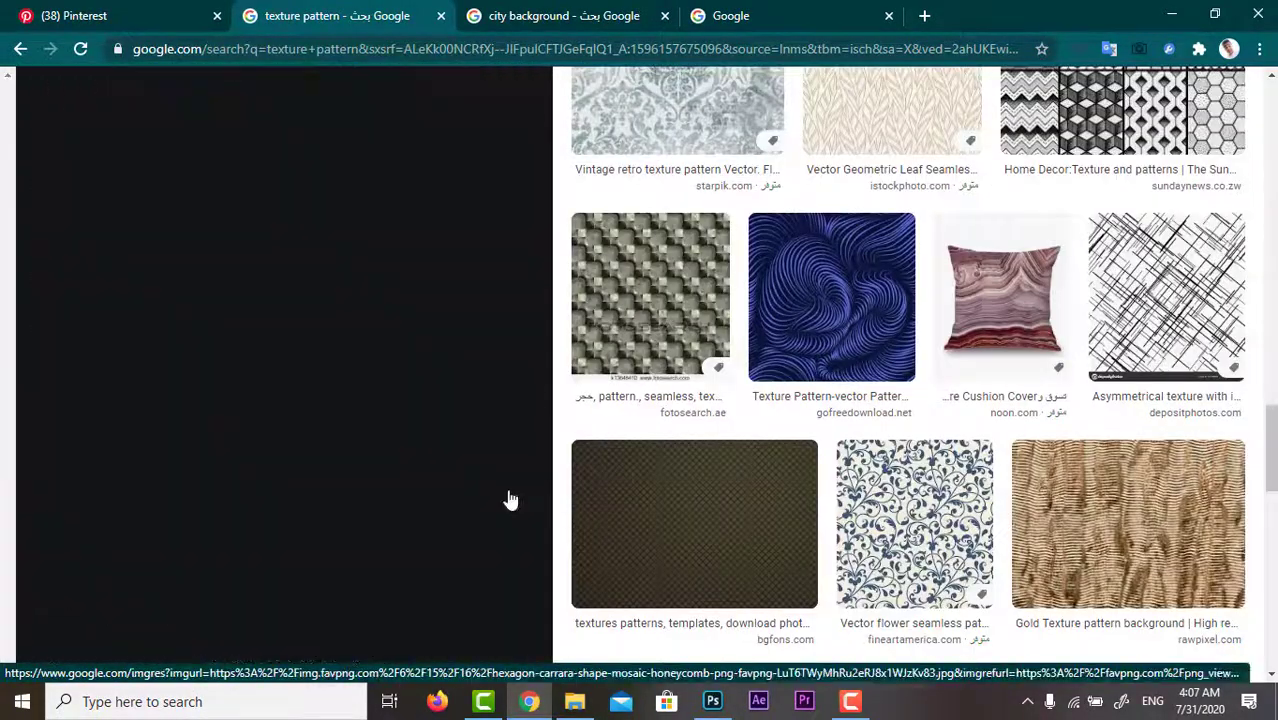
scroll(425, 330, down, 5)
scroll(428, 329, down, 5)
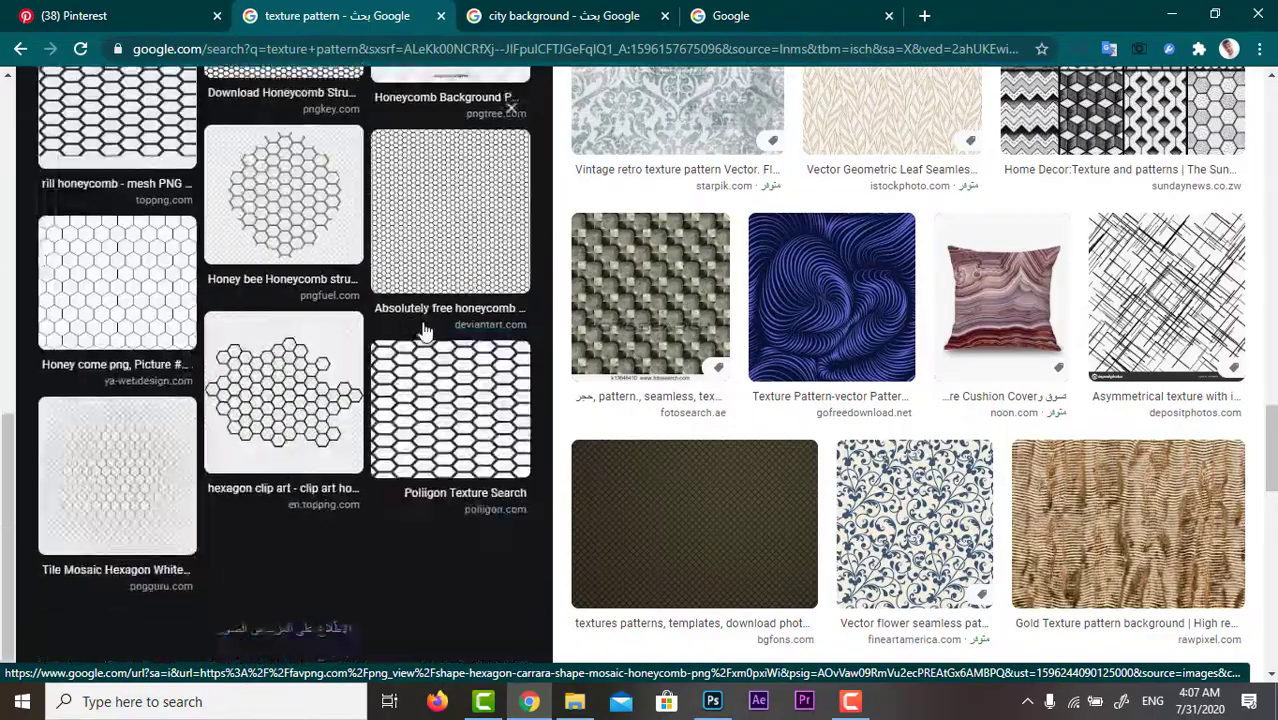
scroll(428, 329, up, 10)
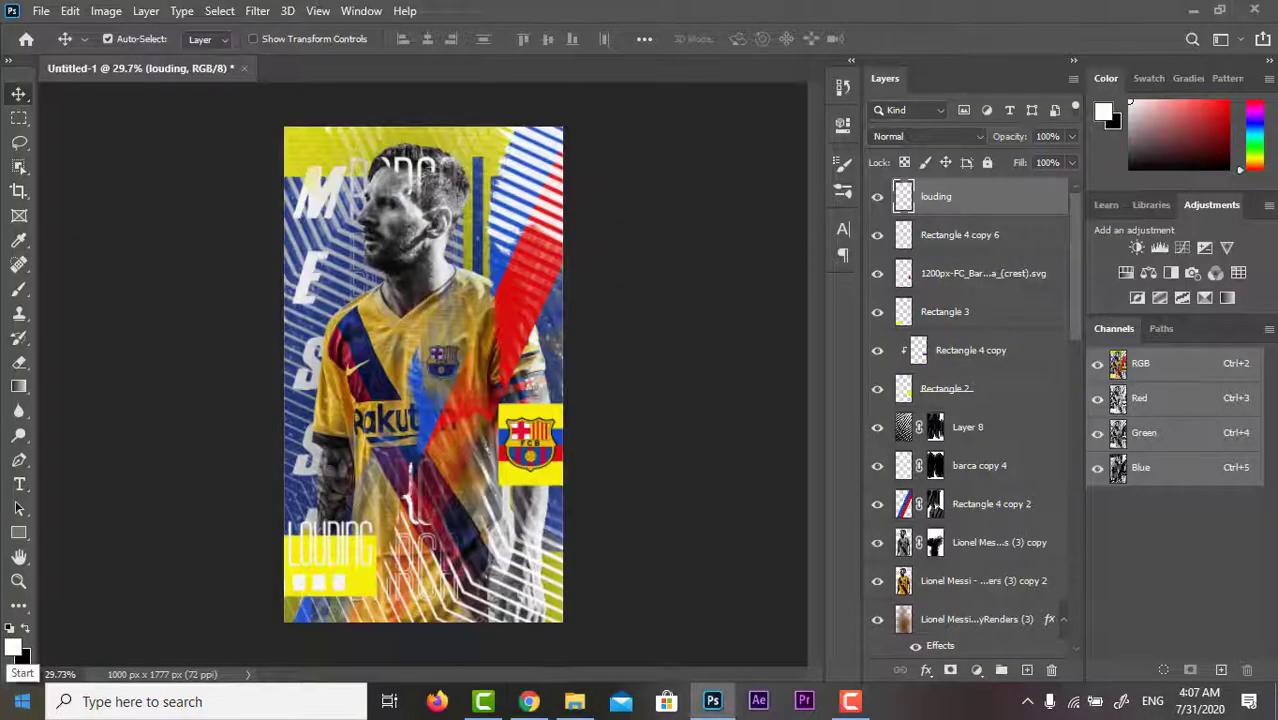
Paste the hexagon texture onto a new top layer, enlarge it, and set it to Multiply
click(1027, 670)
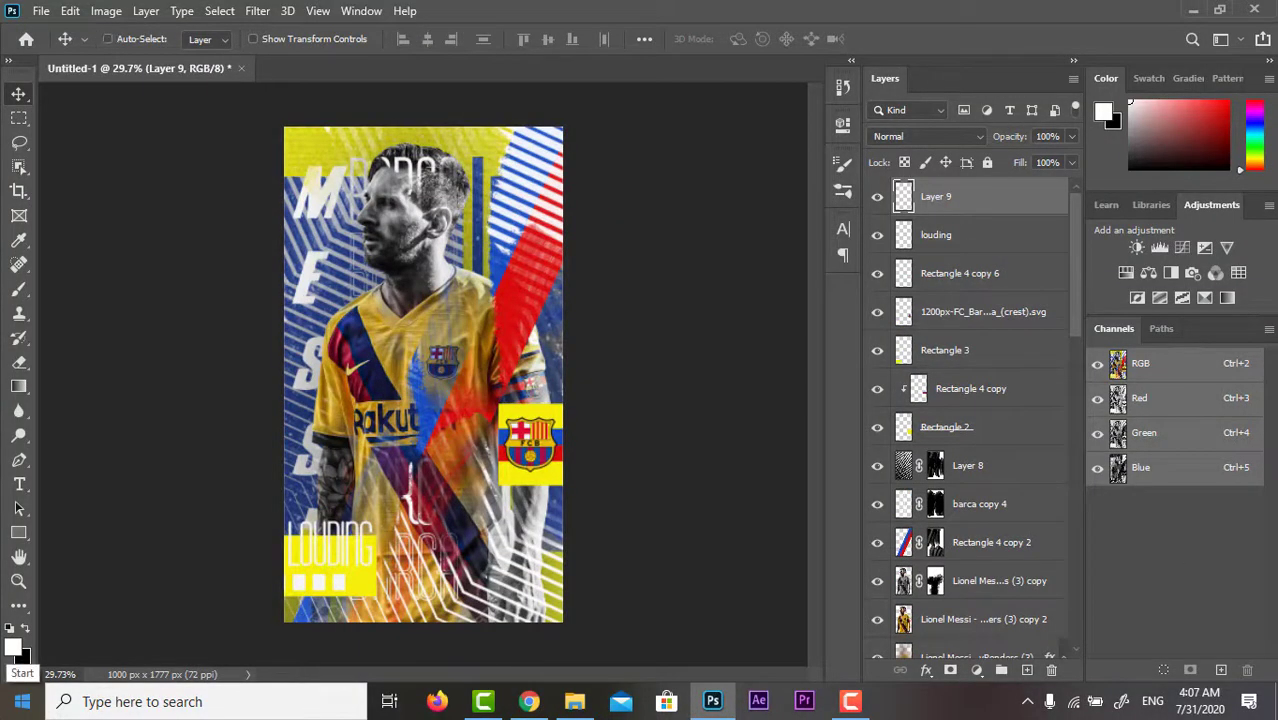
key(ctrl+v)
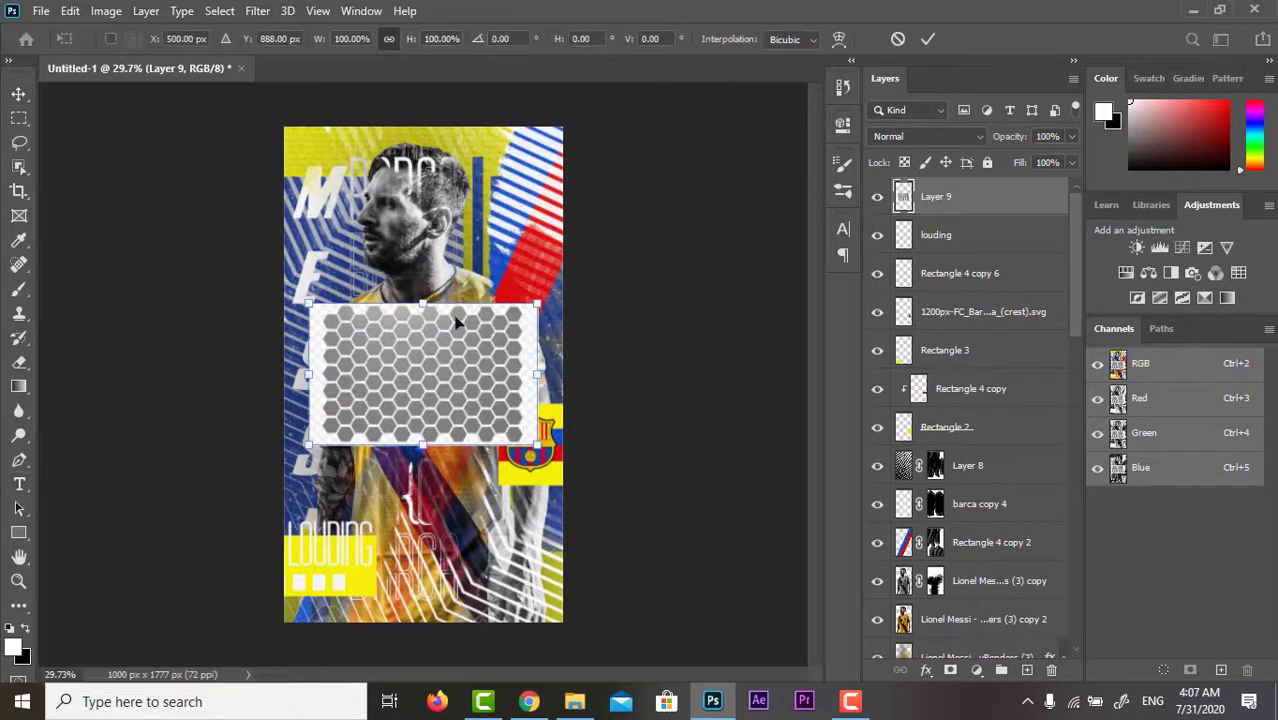
key(ctrl+t)
drag(462, 325, 466, 393)
click(928, 39)
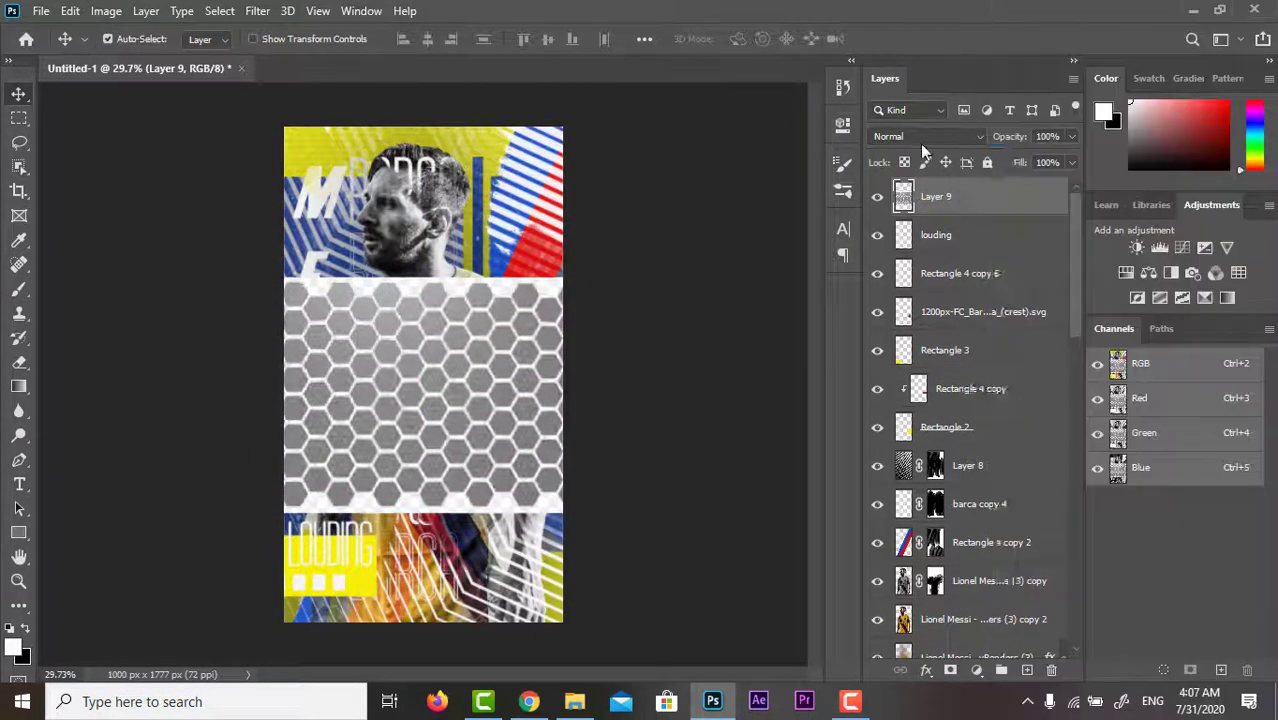
click(922, 136)
click(884, 208)
Add a mask to the texture layer and paint black to hide most of it
click(950, 670)
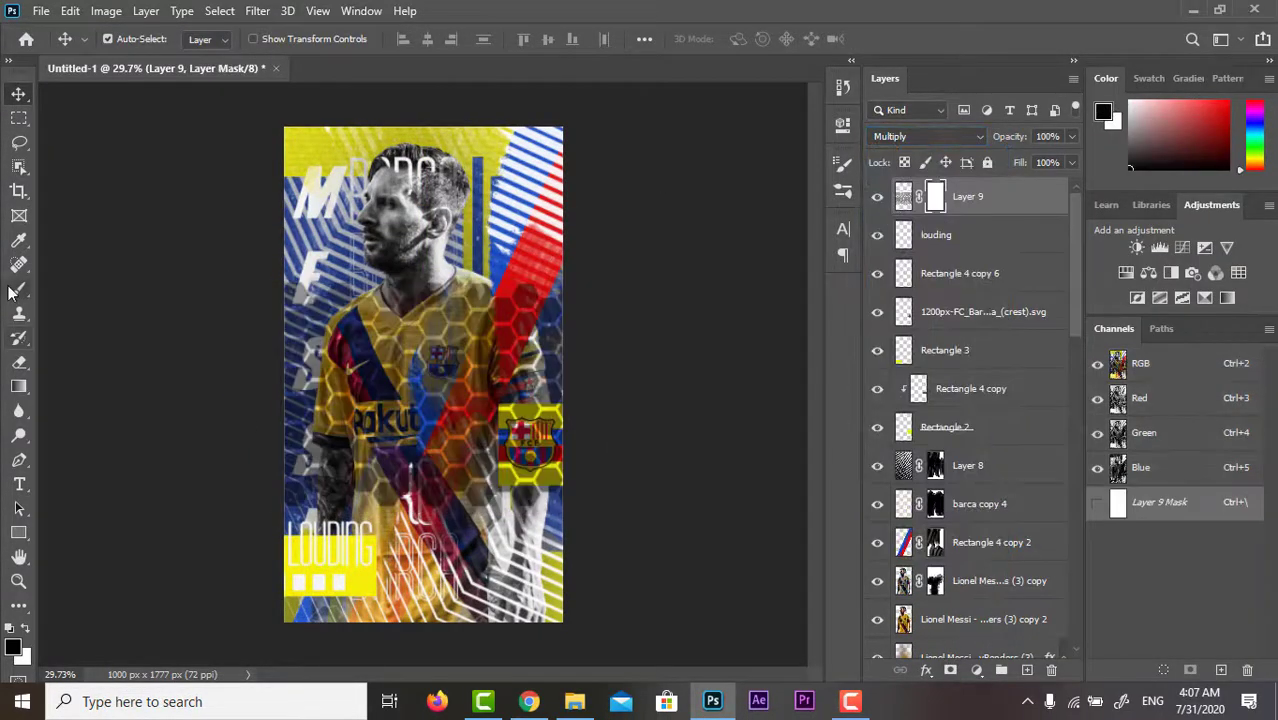
key(b)
key(x)
drag(430, 290, 757, 186)
key(v)
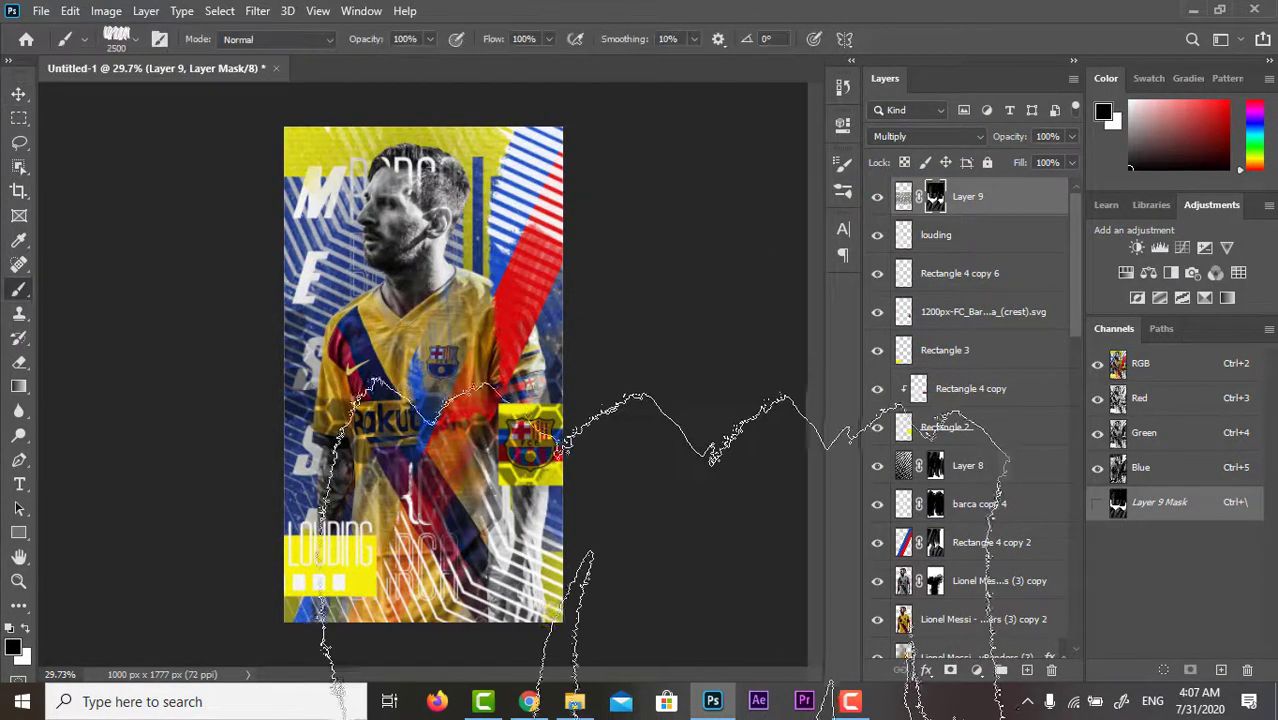
Add a new empty layer, set a white brush on the Rectangle 4 copy 2 mask, and reselect Layer 10
key(ctrl+shift+alt+n)
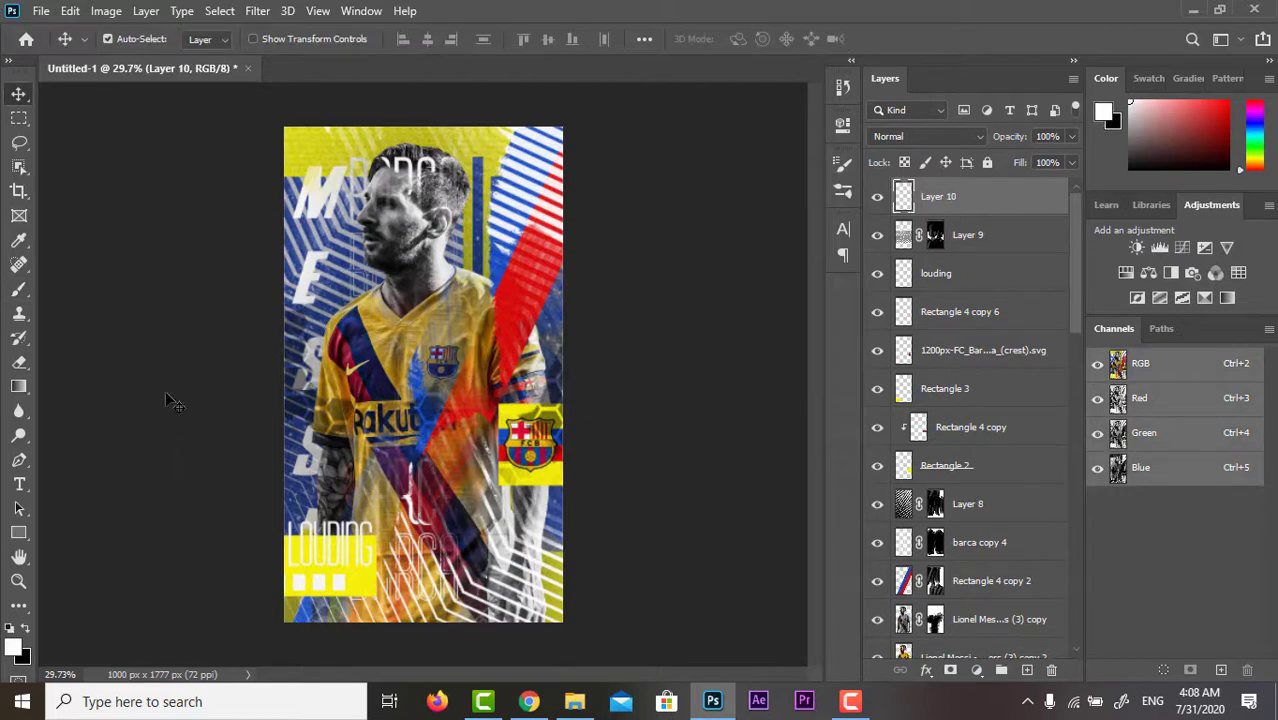
scroll(957, 345, down, 2)
click(934, 504)
key(b)
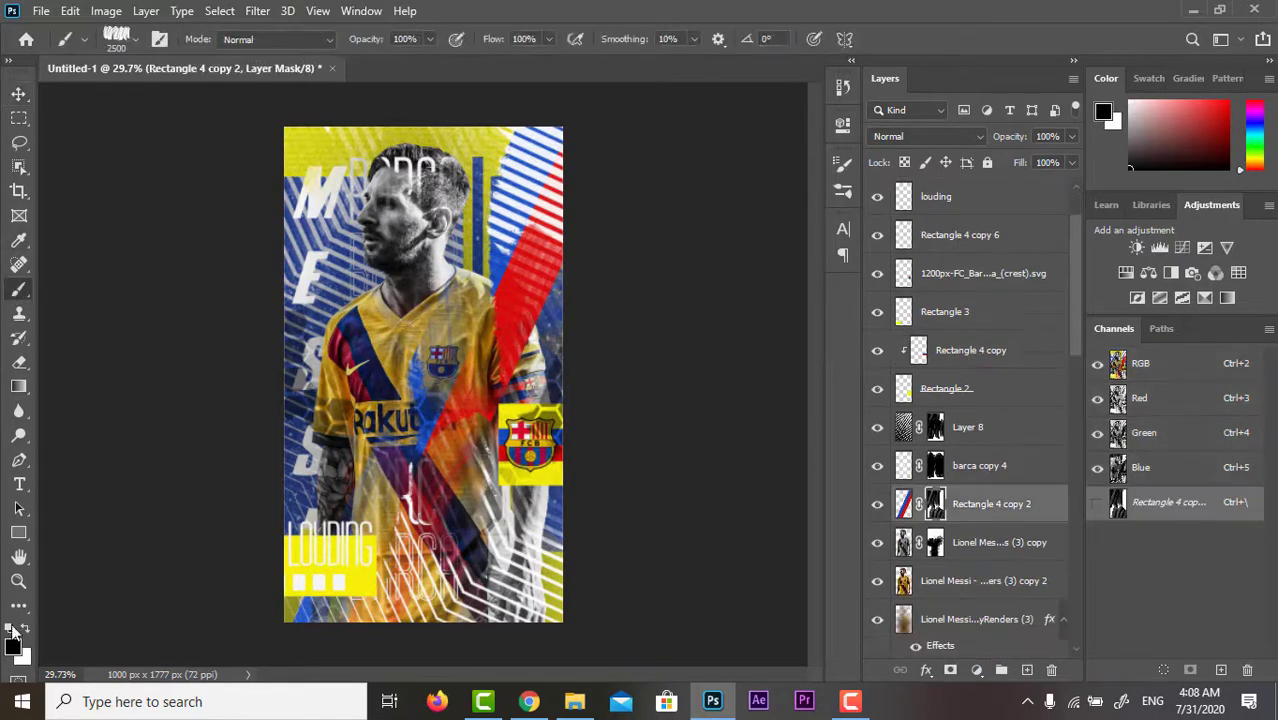
click(26, 628)
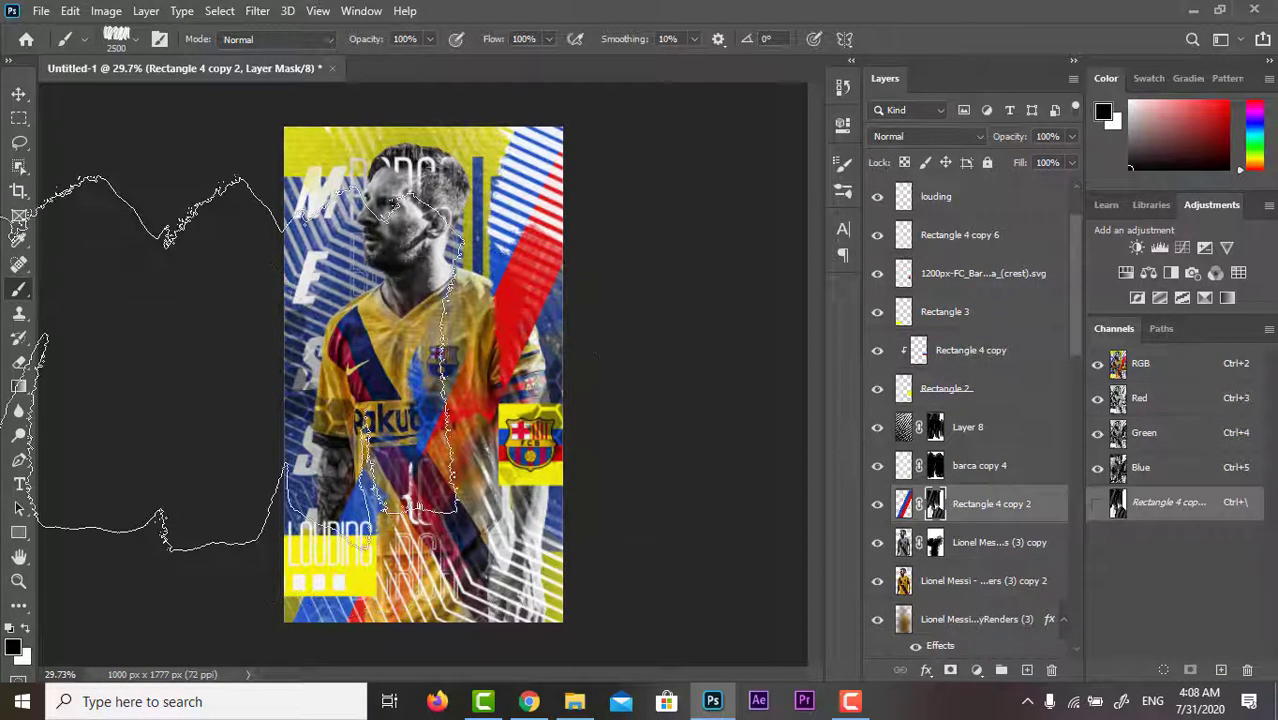
scroll(960, 400, up, 2)
click(960, 196)
Stamp all visible layers into a new top layer and duplicate it
click(1024, 670)
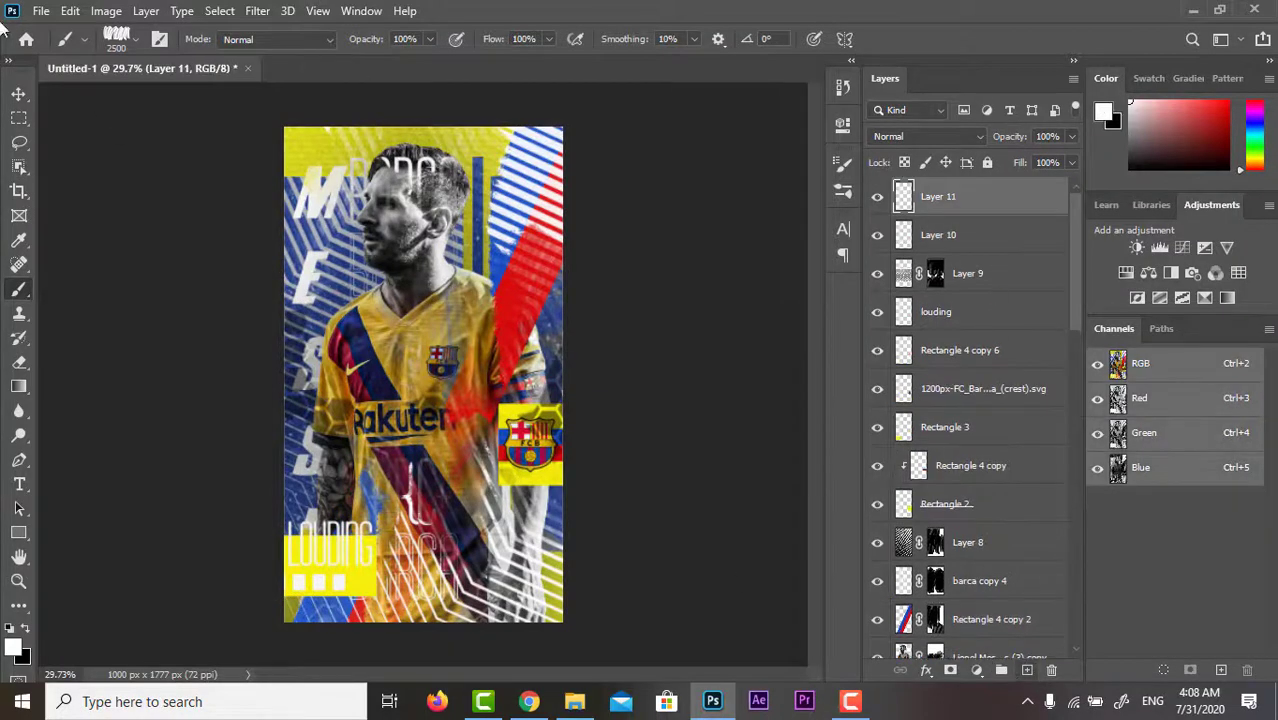
key(v)
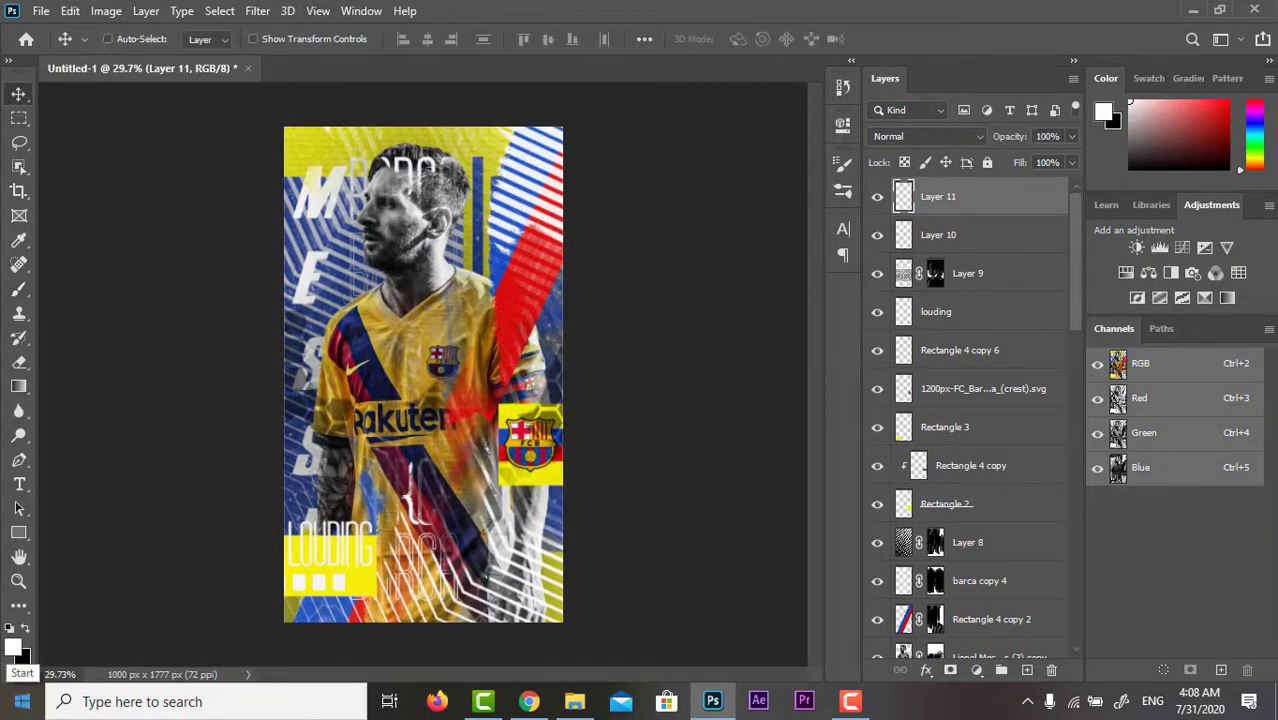
key(ctrl+shift+alt+e)
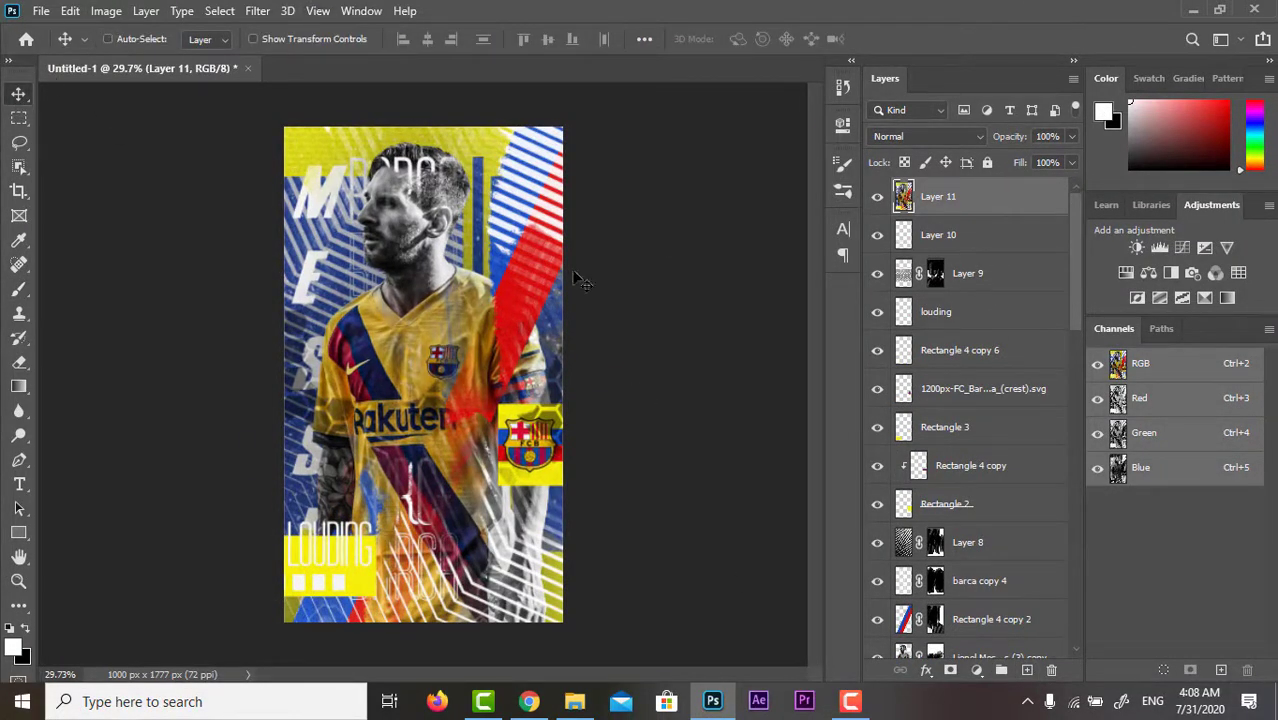
key(ctrl+j)
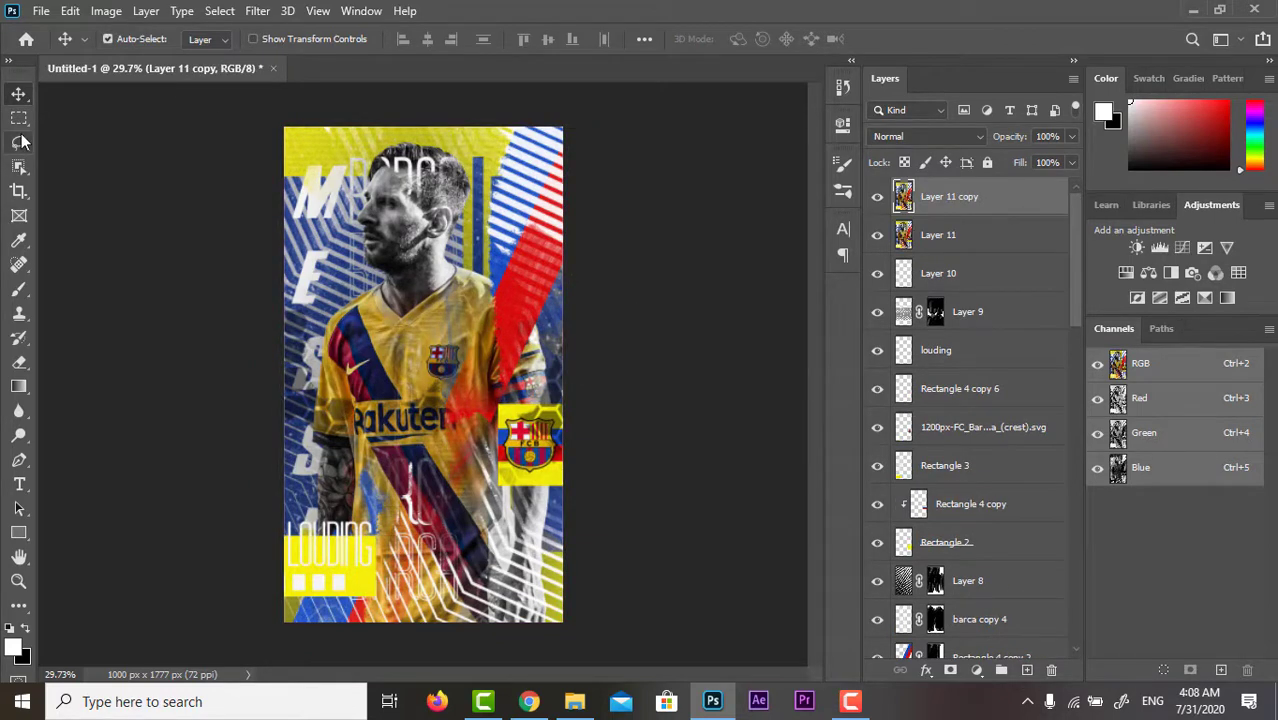
Copy a Polygonal Lasso strip onto its own layer and nudge it left
click(19, 142)
click(95, 162)
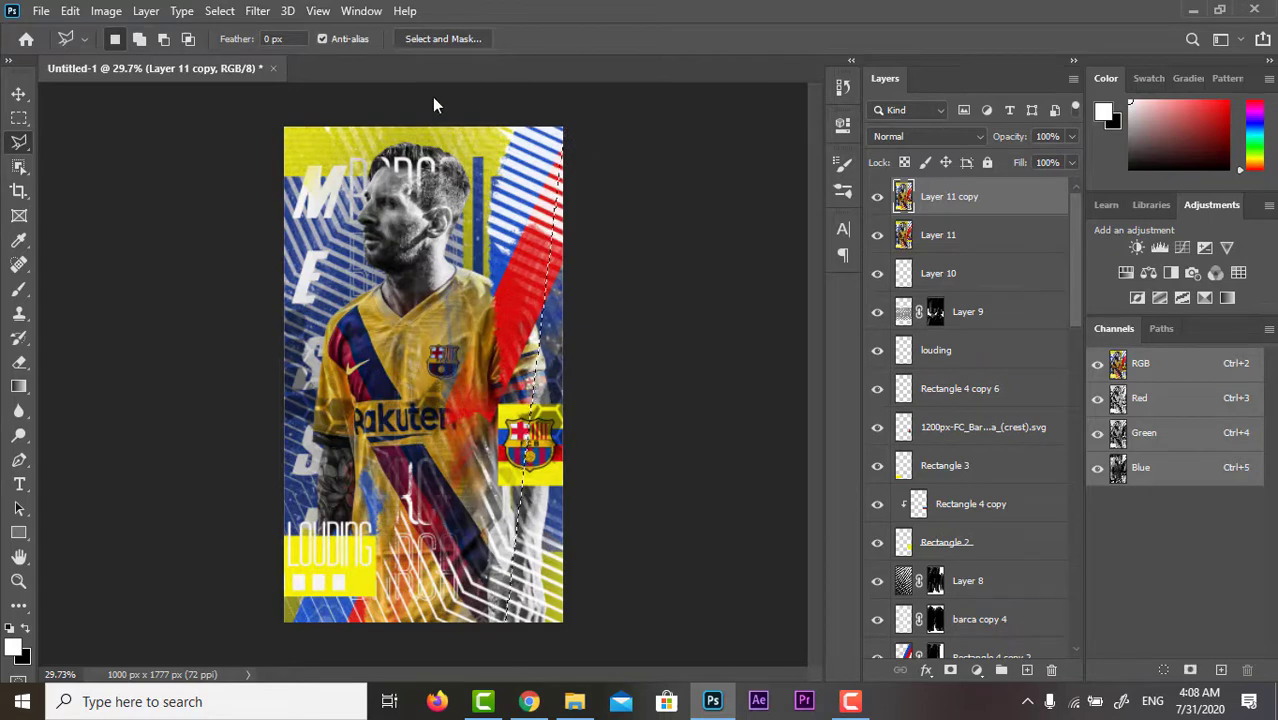
key(ctrl+j)
key(v)
key(Left)
key(Left)
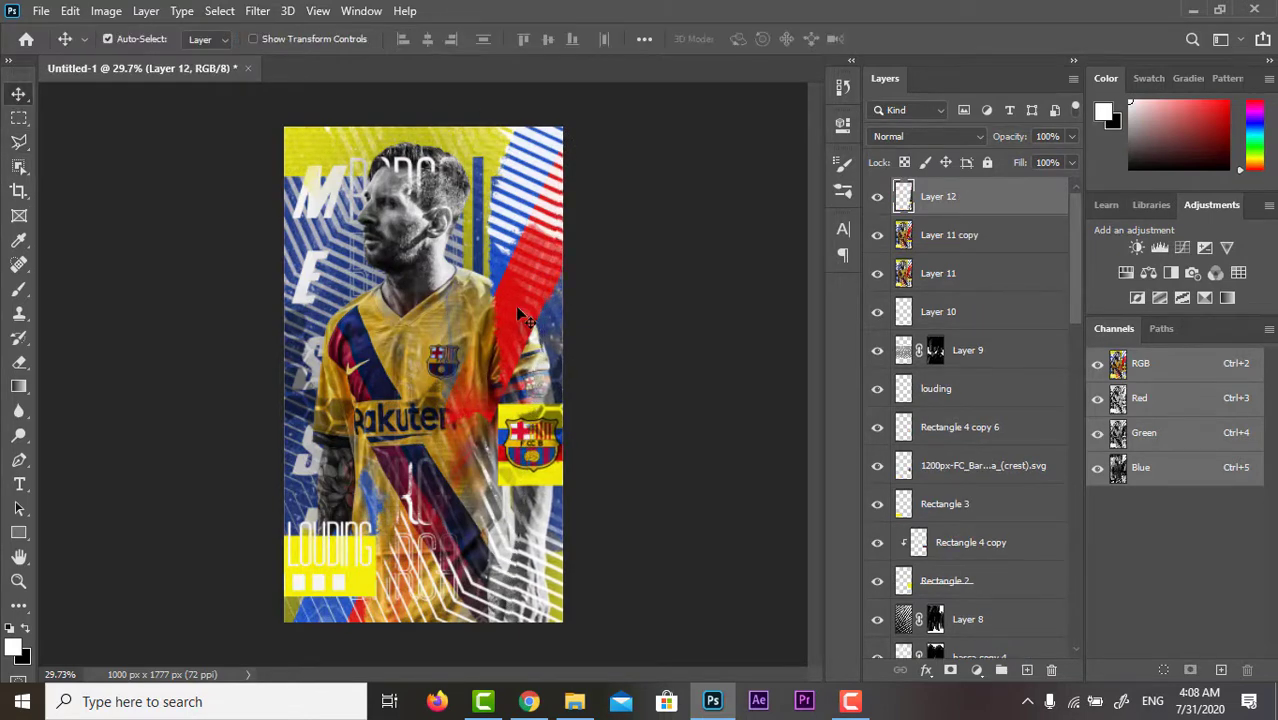
Drop Layer 12's fill to 4%, exclude a colour channel from blending, and commit a free transform
click(927, 671)
click(963, 490)
drag(703, 18, 857, 72)
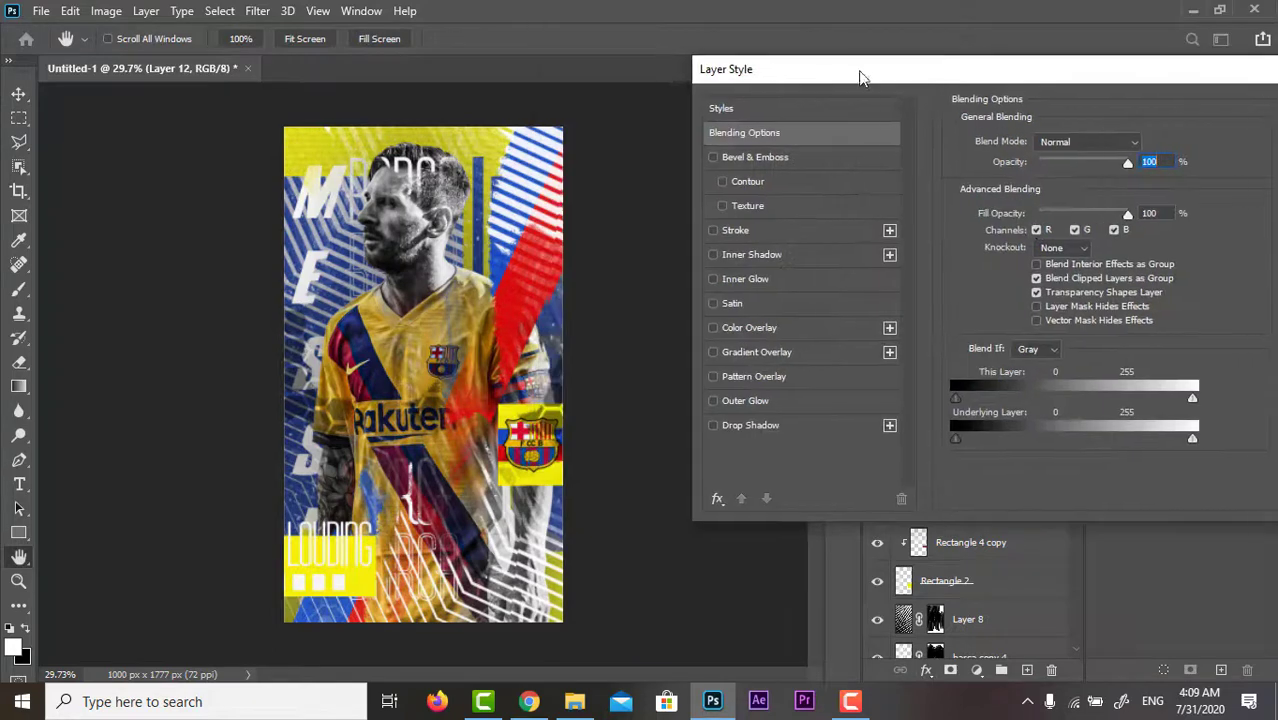
click(1088, 232)
click(1114, 231)
drag(1127, 214, 1045, 225)
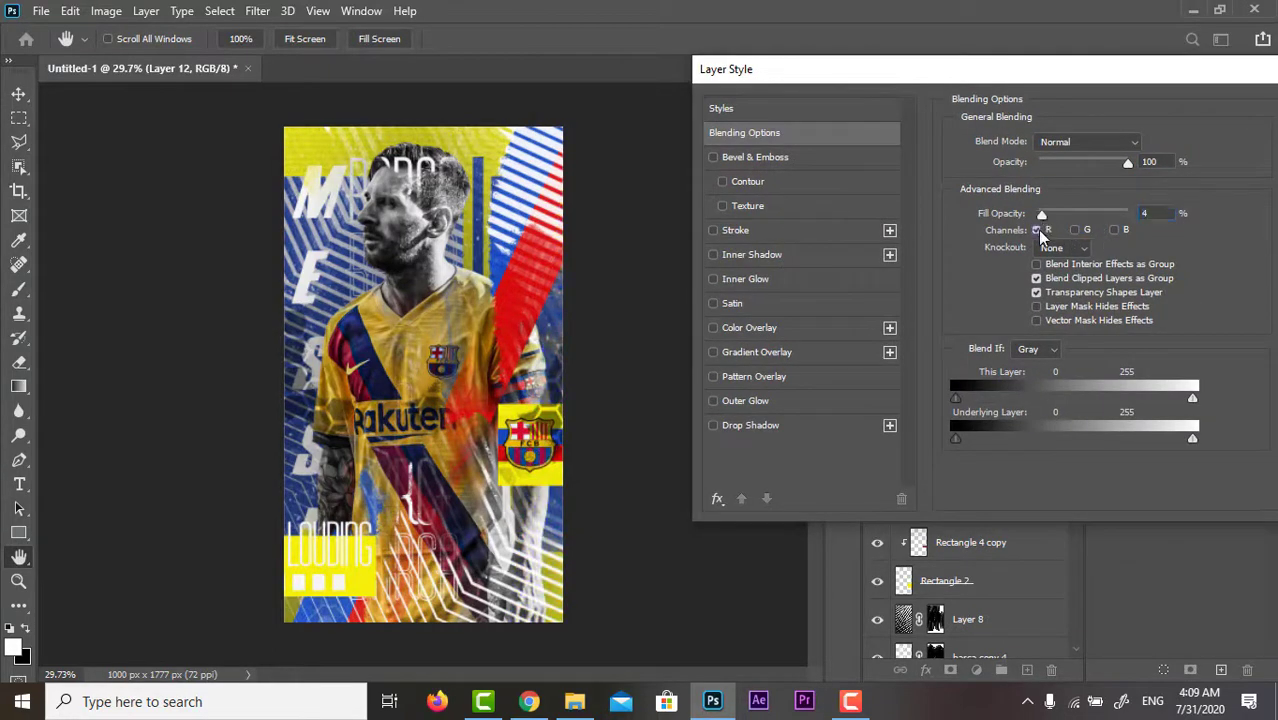
click(1114, 230)
key(Return)
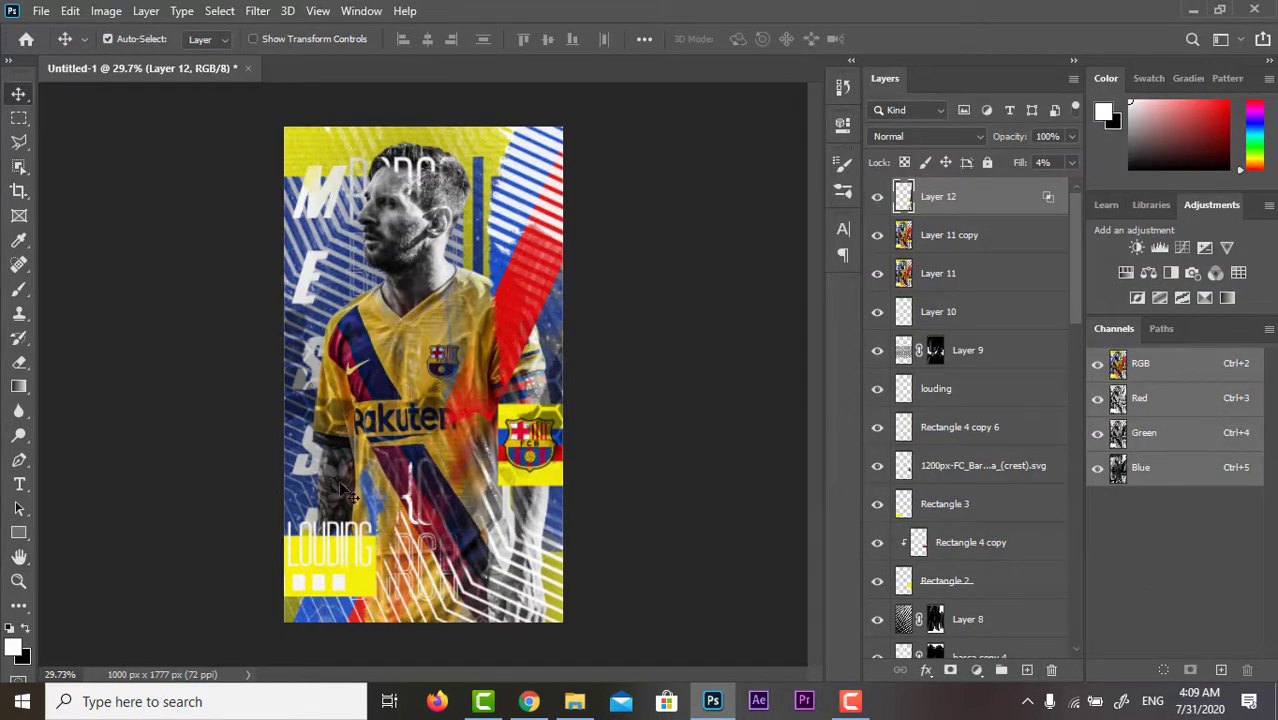
key(ctrl+t)
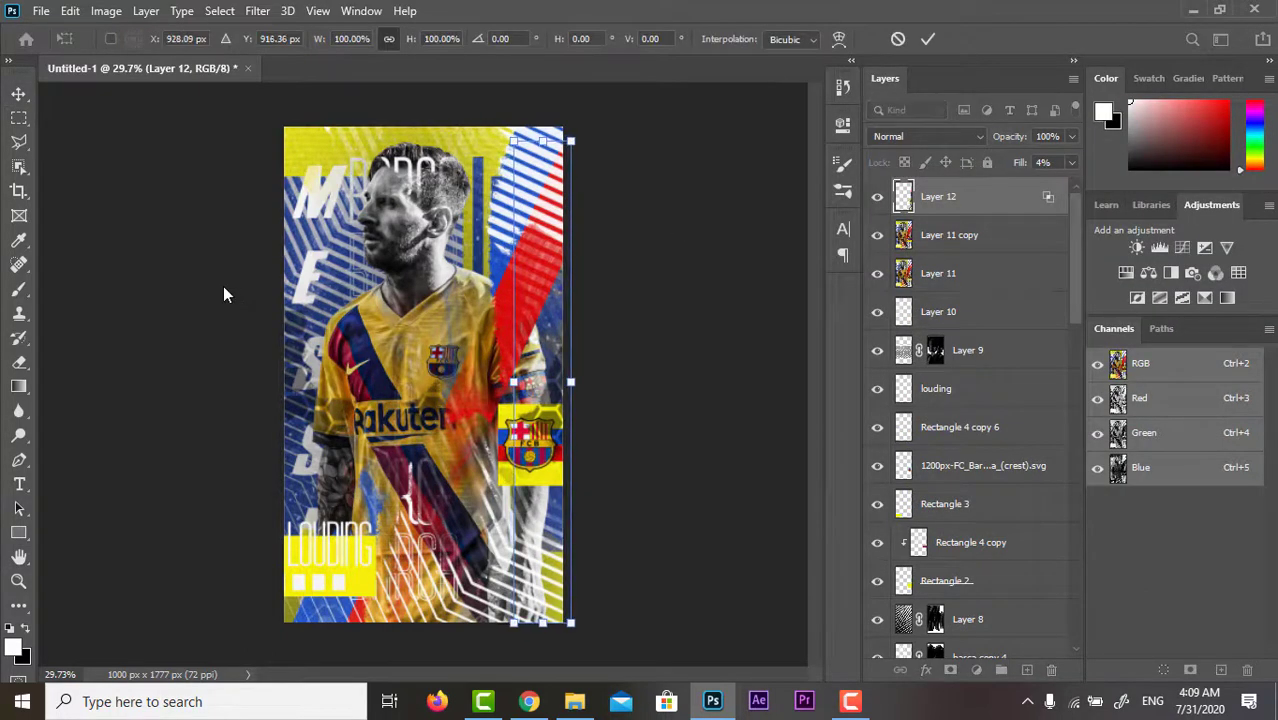
text(928)
key(Return)
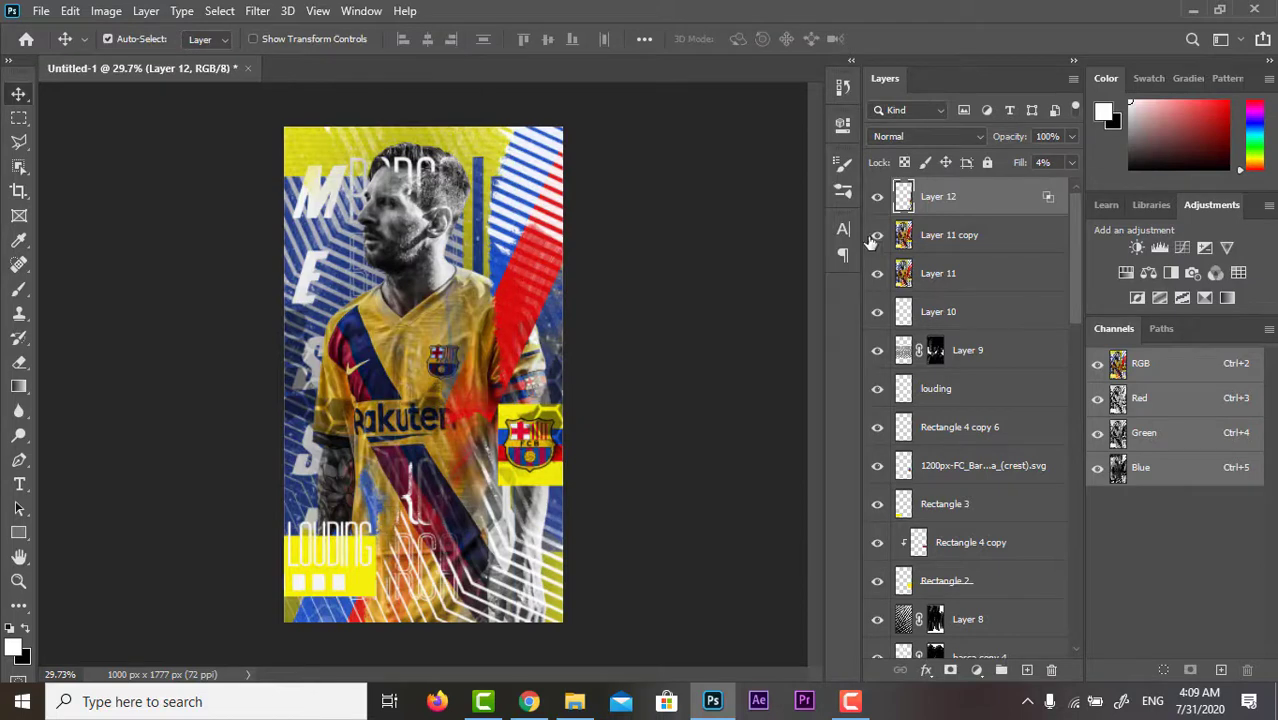
Select a diagonal slice of the photo on Layer 11 copy with the Polygonal Lasso
click(945, 273)
click(948, 235)
key(l)
click(258, 267)
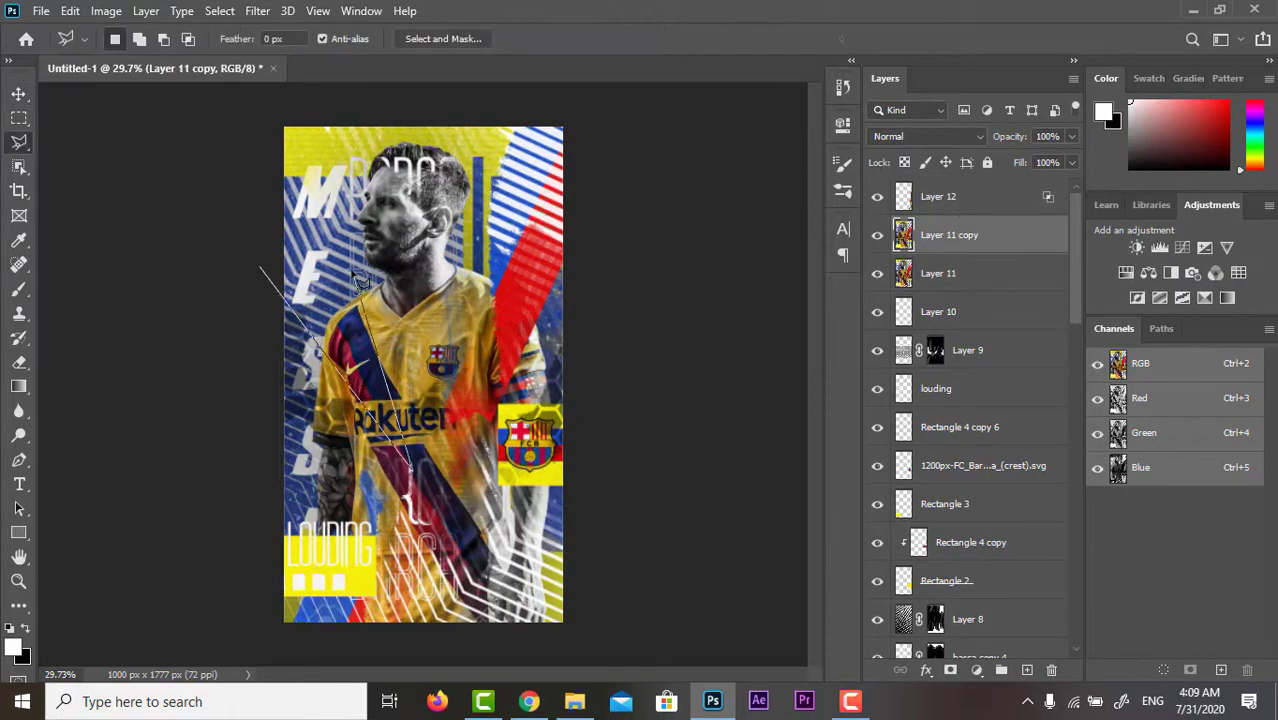
click(410, 470)
click(500, 500)
click(666, 535)
click(564, 656)
click(148, 668)
click(262, 272)
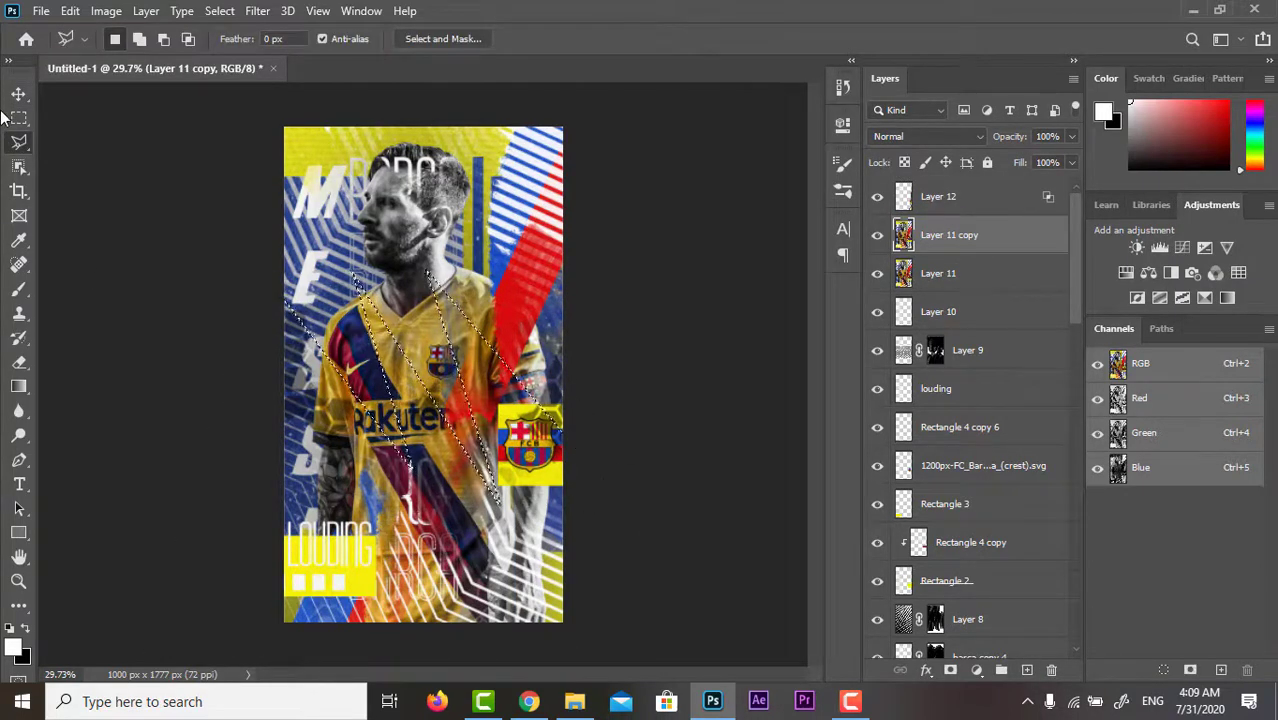
Copy the slice to Layer 13, offset it, and exclude its Blue channel from blending
key(ctrl+j)
key(ctrl+t)
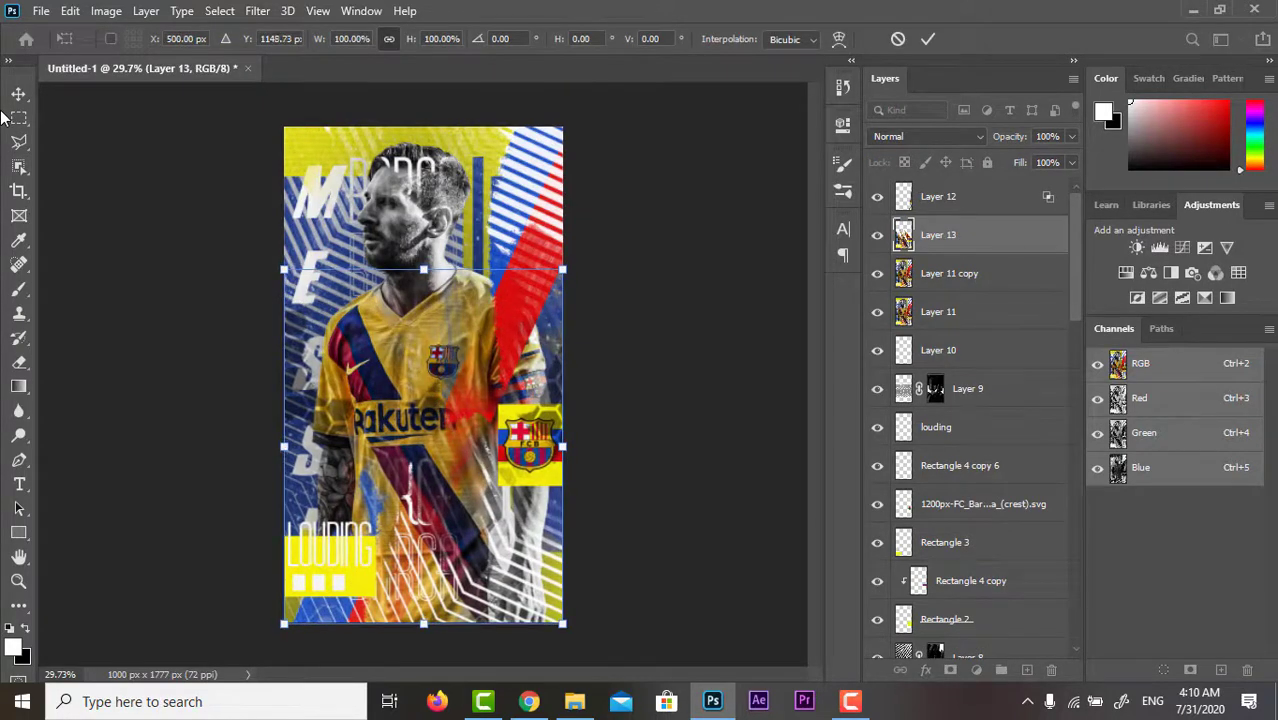
click(928, 38)
click(927, 668)
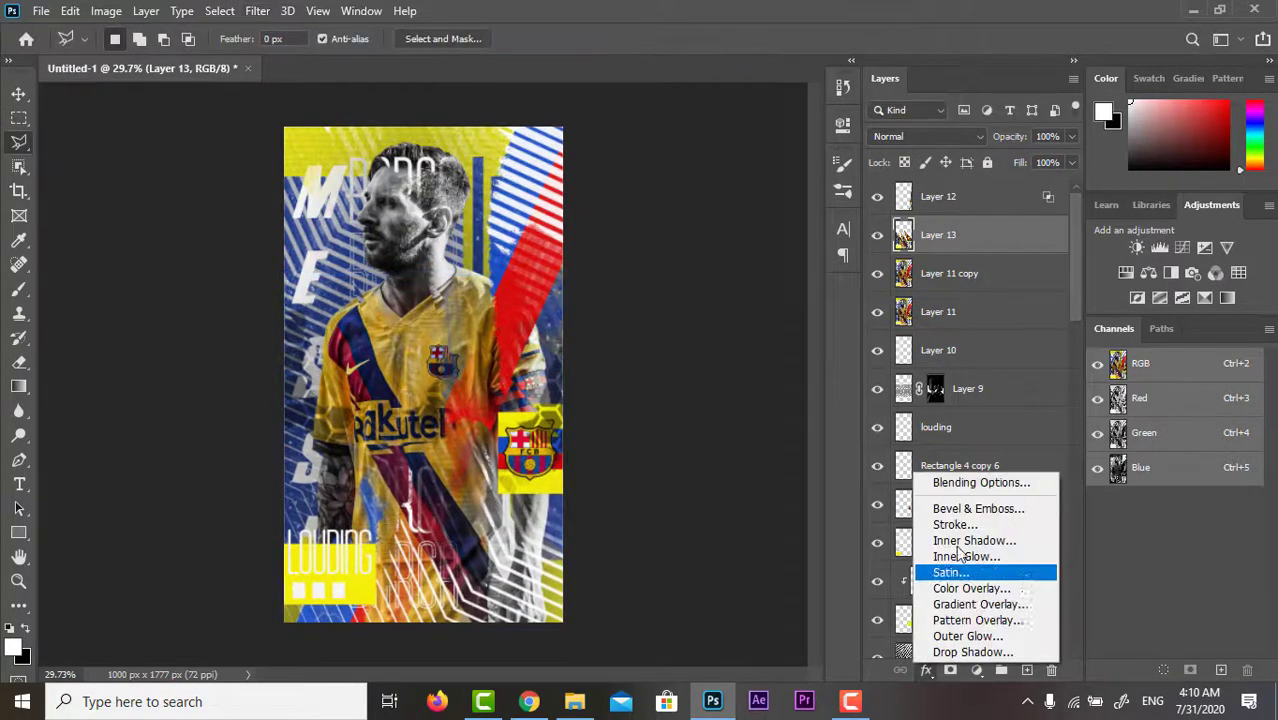
click(968, 477)
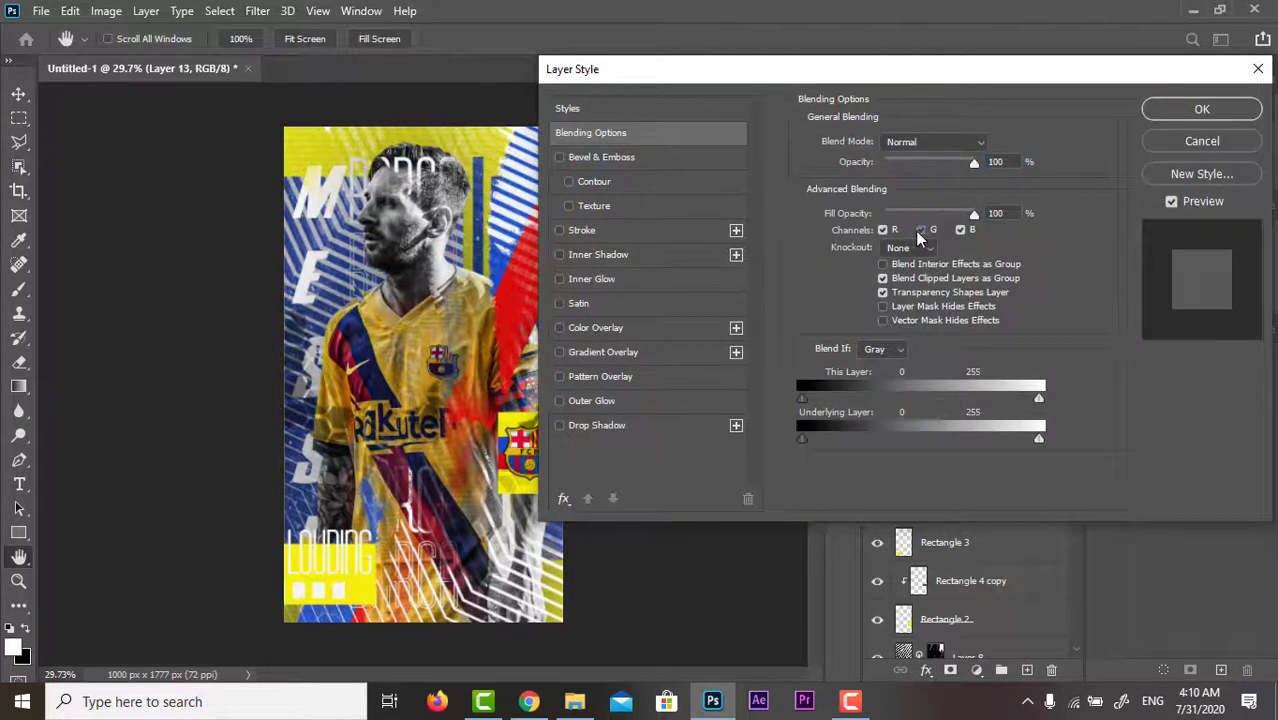
click(920, 230)
click(884, 230)
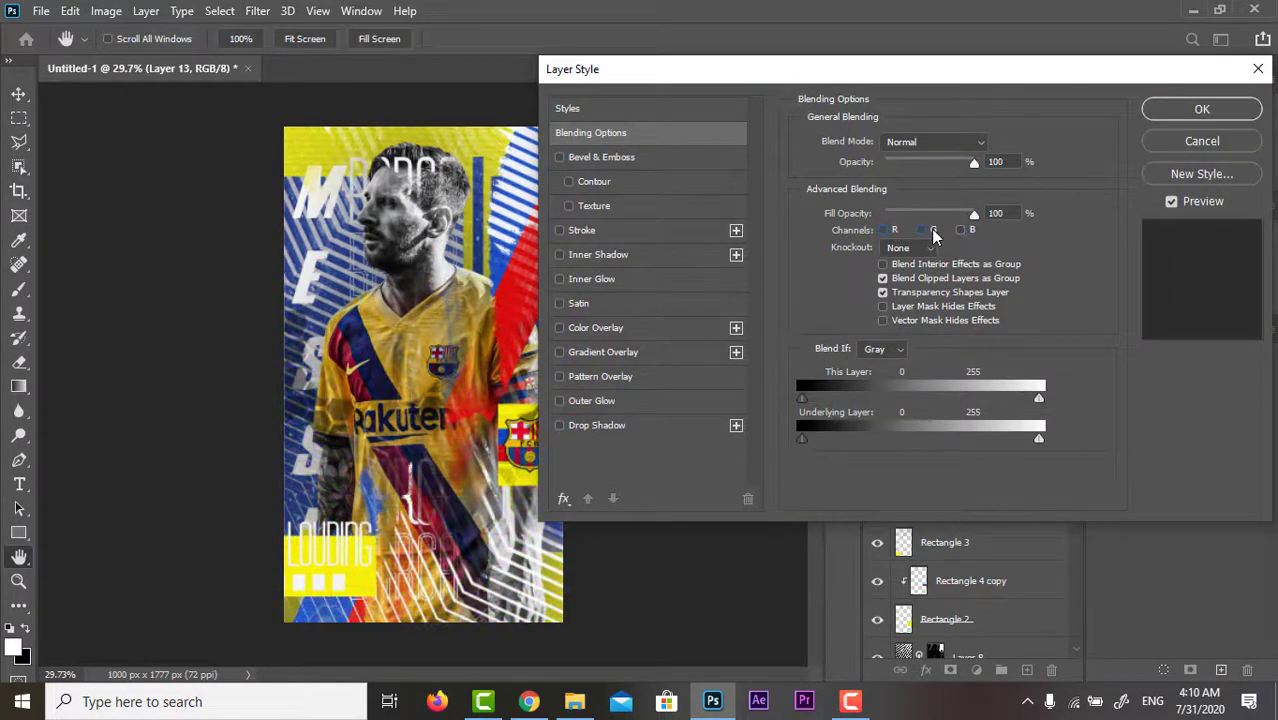
click(884, 230)
click(960, 230)
click(920, 230)
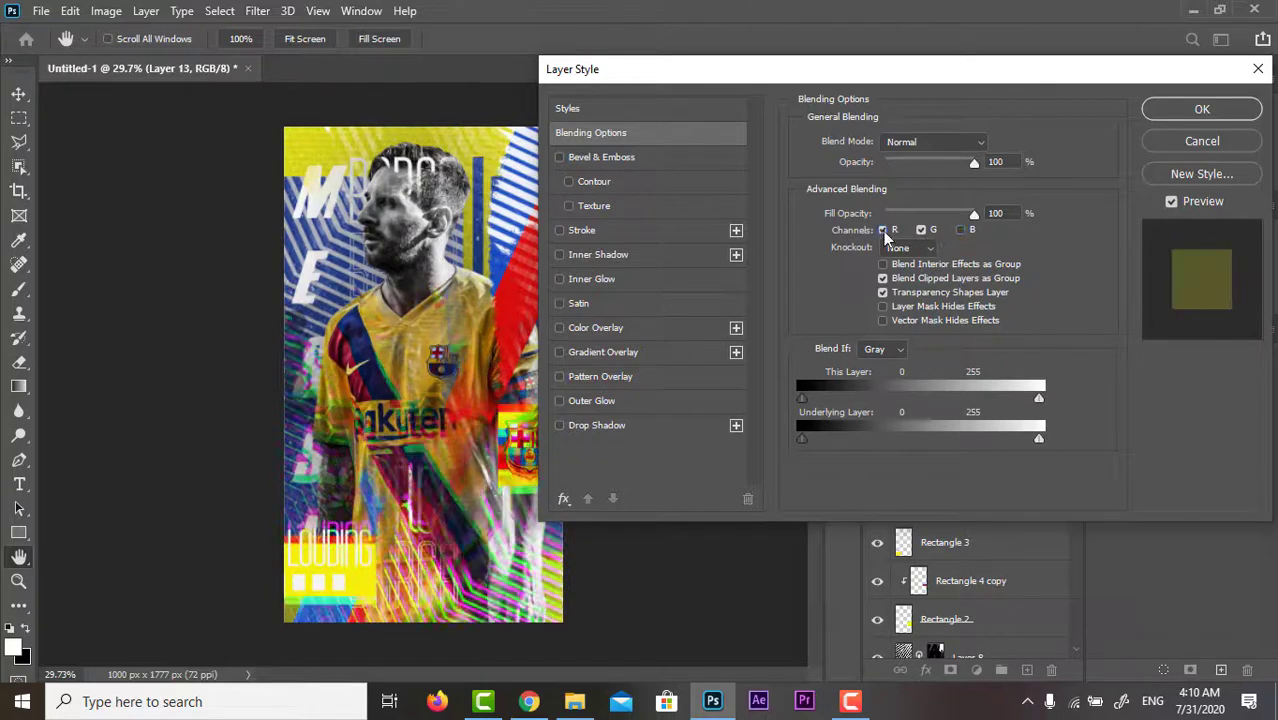
click(1202, 109)
Set Layer 13's opacity to 24% and stamp all visible layers into Layer 14
key(2)
key(4)
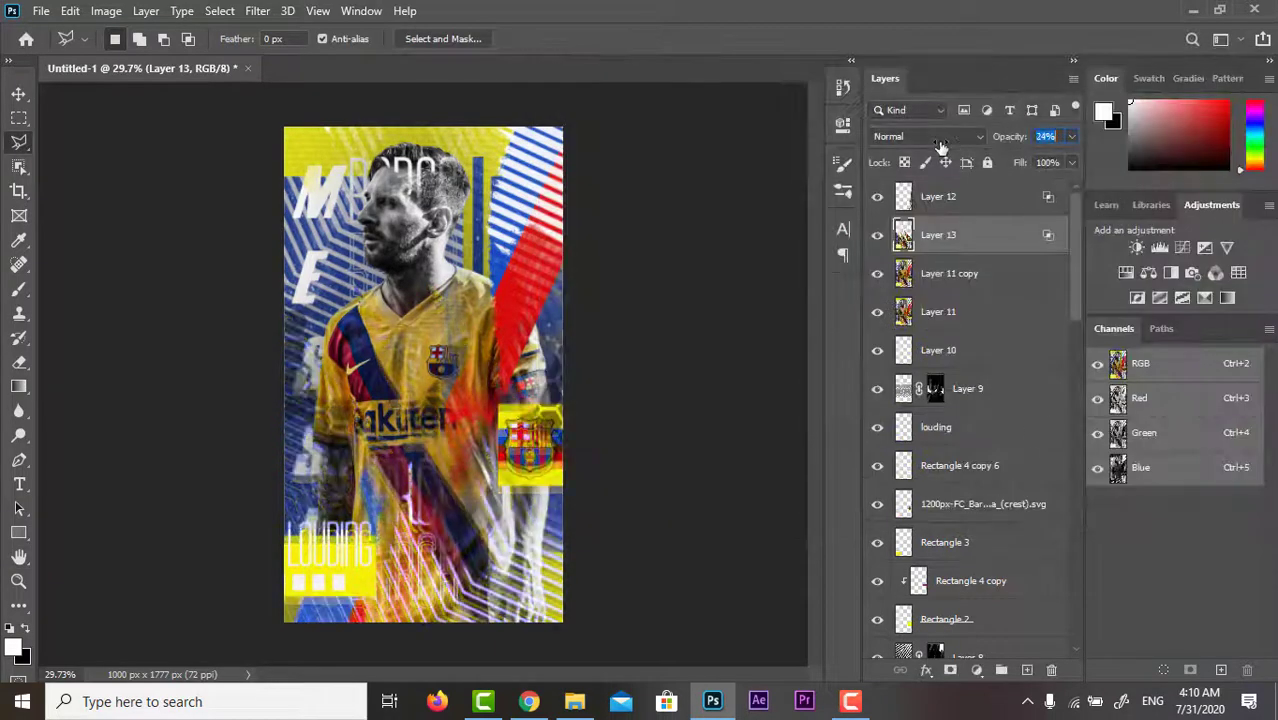
key(v)
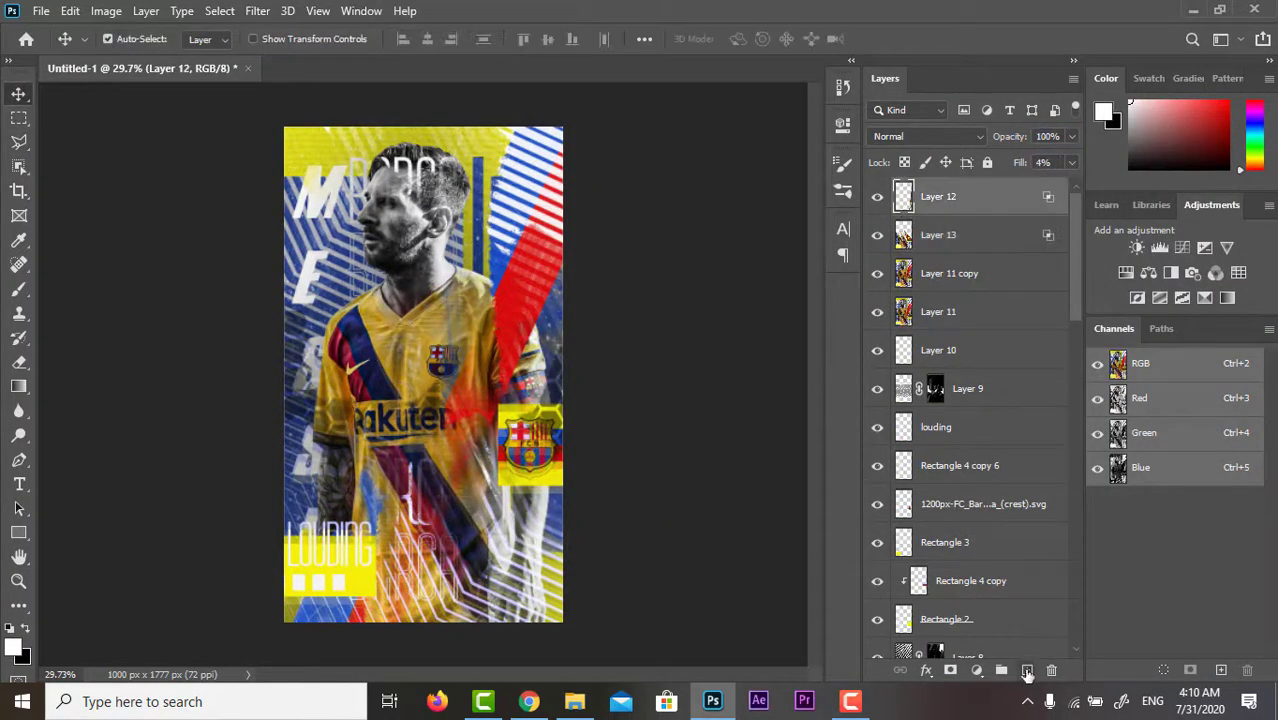
key(ctrl+shift+alt+e)
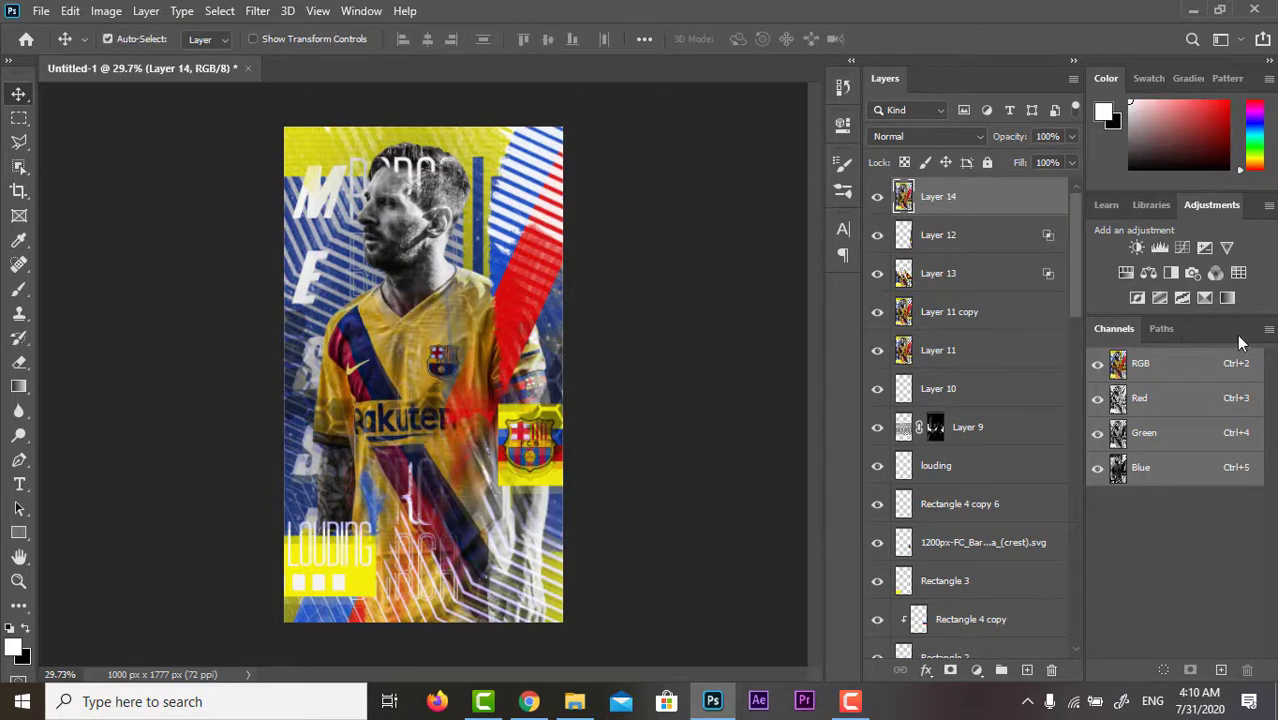
Apply the Camera Raw Filter to Layer 14 with Texture at +100
click(257, 10)
click(280, 130)
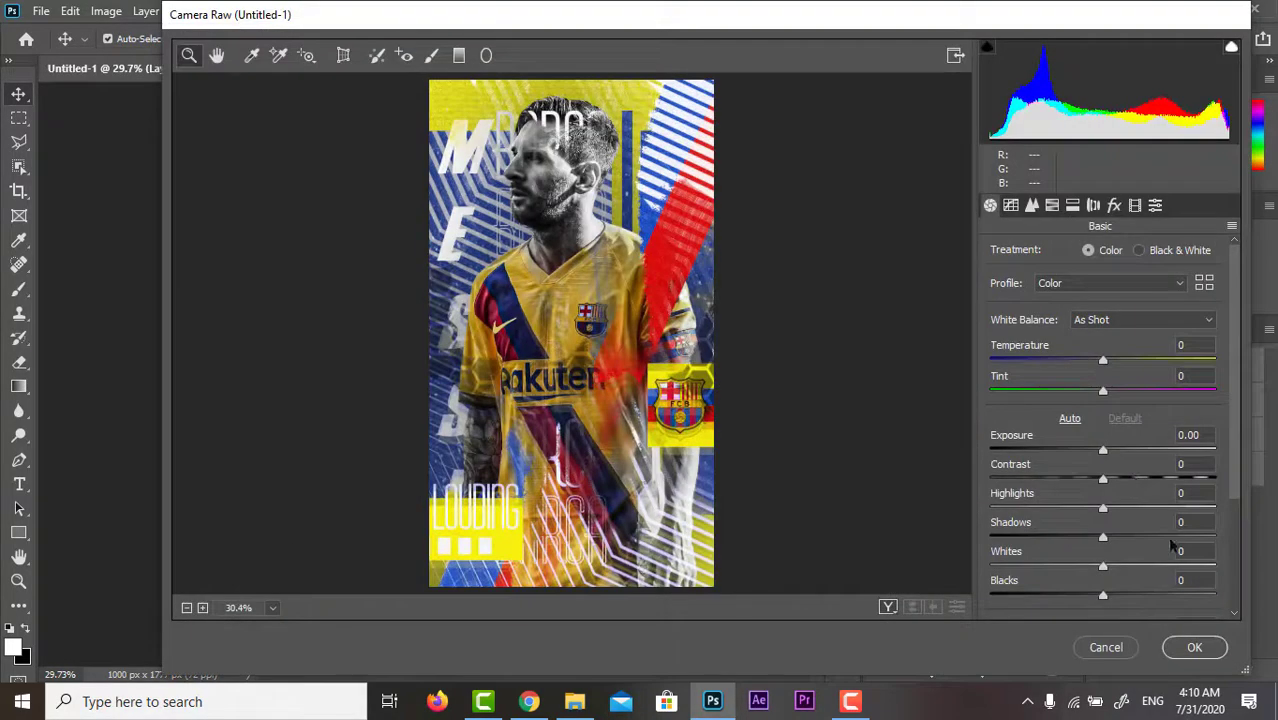
scroll(1150, 450, down, 2)
mouse_move(1103, 316)
mouse_down()
mouse_move(1088, 318)
mouse_move(1105, 315)
mouse_up()
drag(1113, 507, 1216, 506)
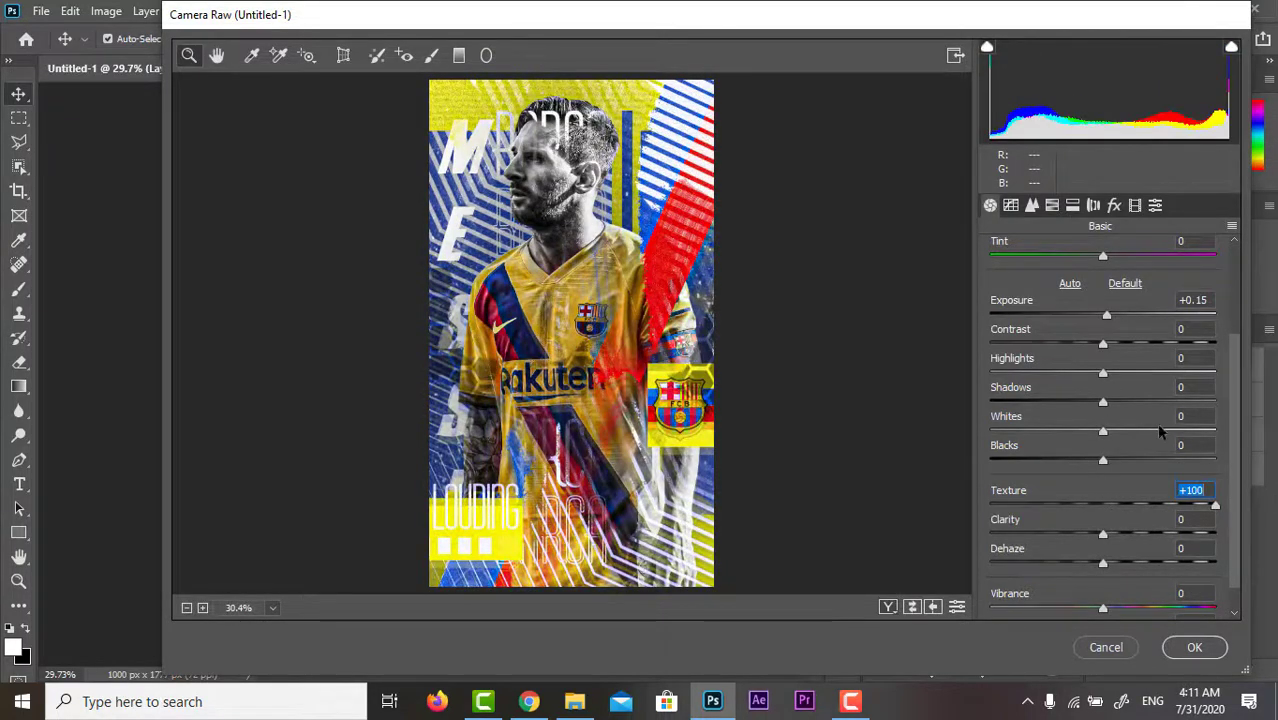
click(1171, 647)
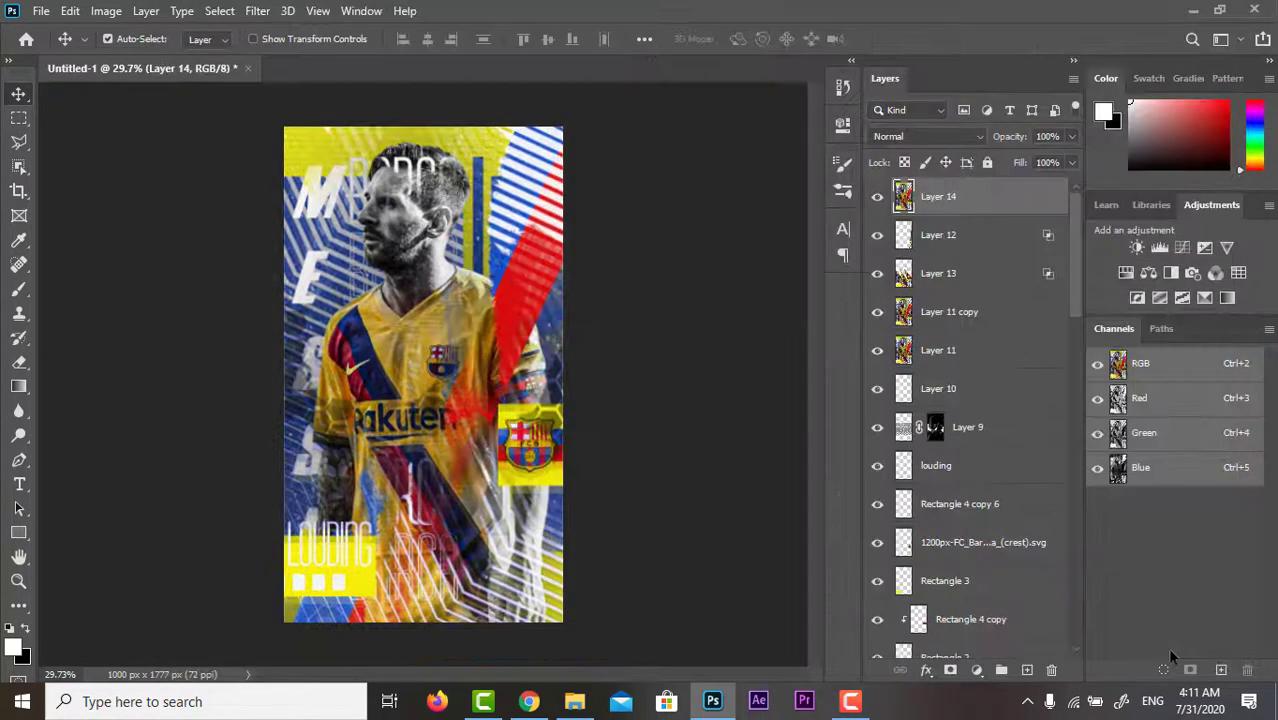
Add a Hue/Saturation adjustment layer with Hue set to +6
click(1148, 272)
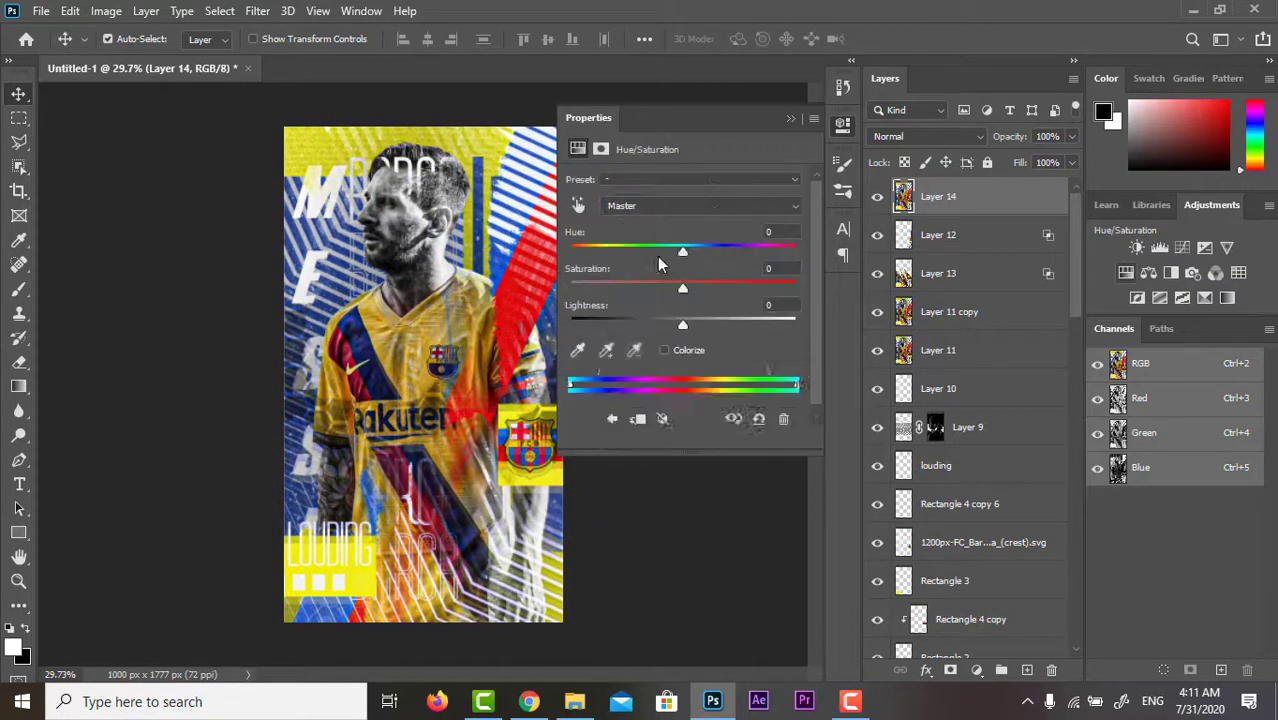
mouse_move(683, 247)
mouse_down()
mouse_move(651, 256)
mouse_move(702, 256)
mouse_up()
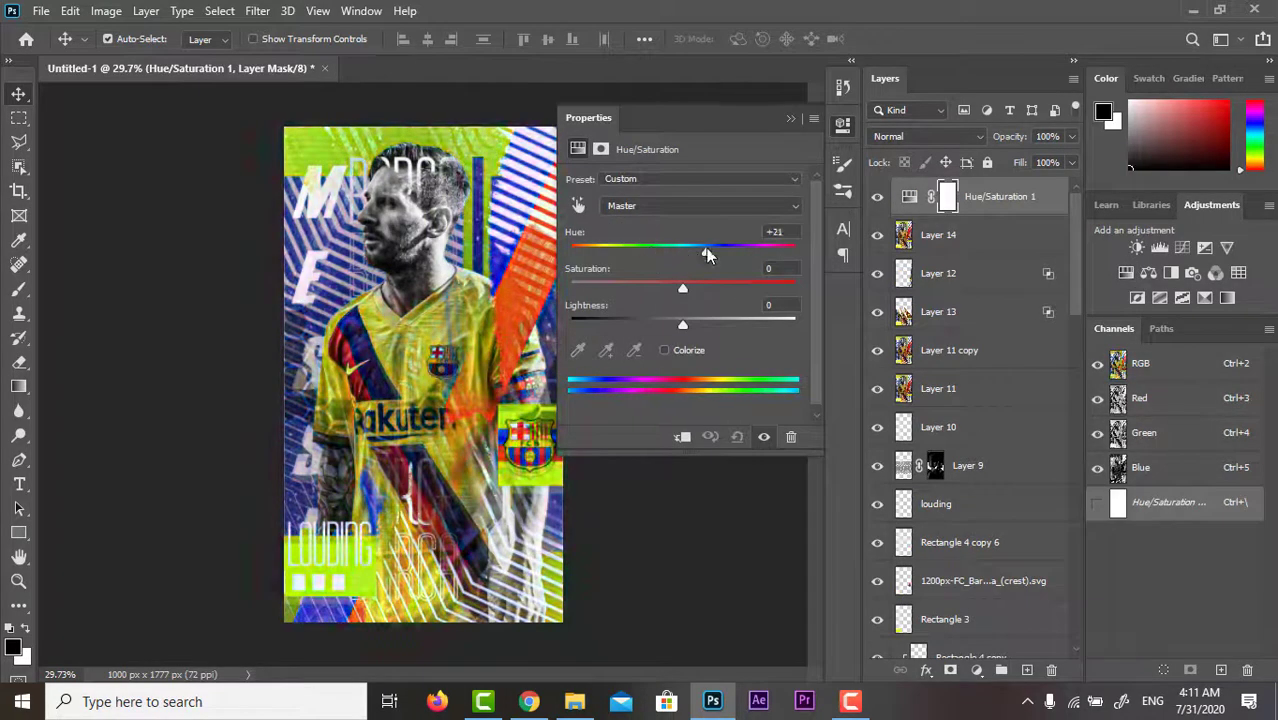
click(843, 124)
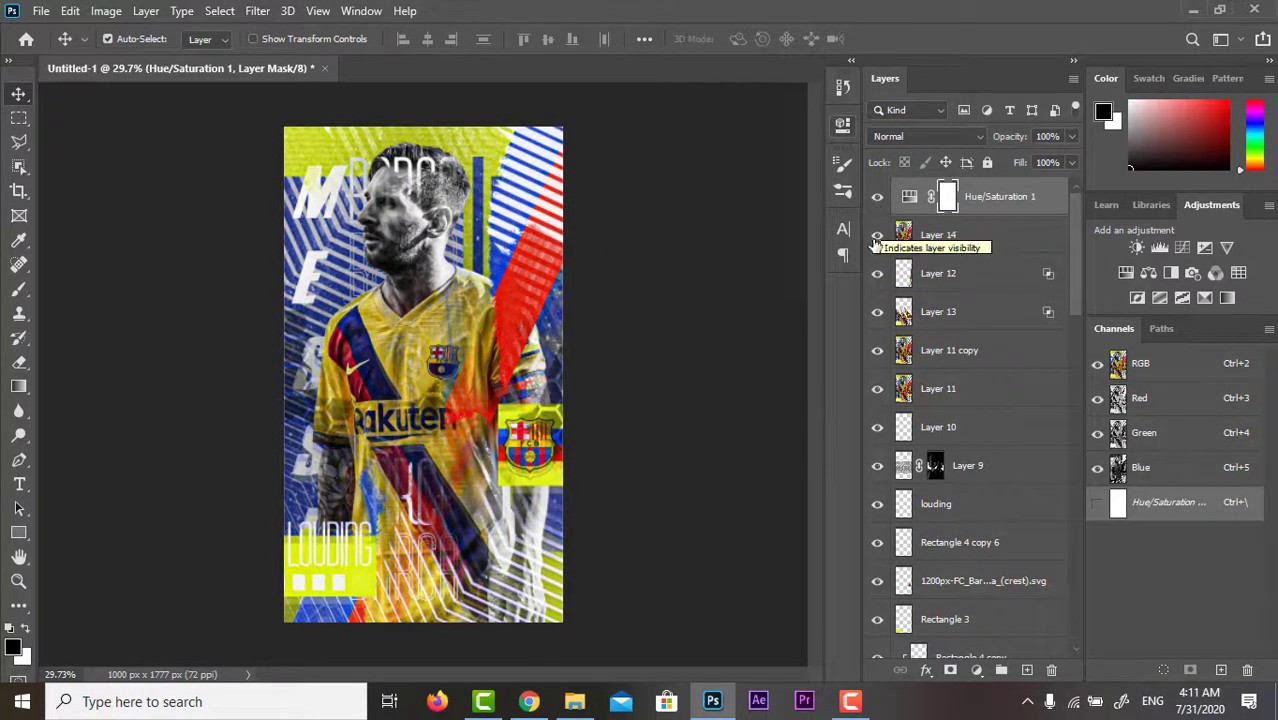
Hide Layers 12, 13 and 14, then stop the screen recording
click(879, 276)
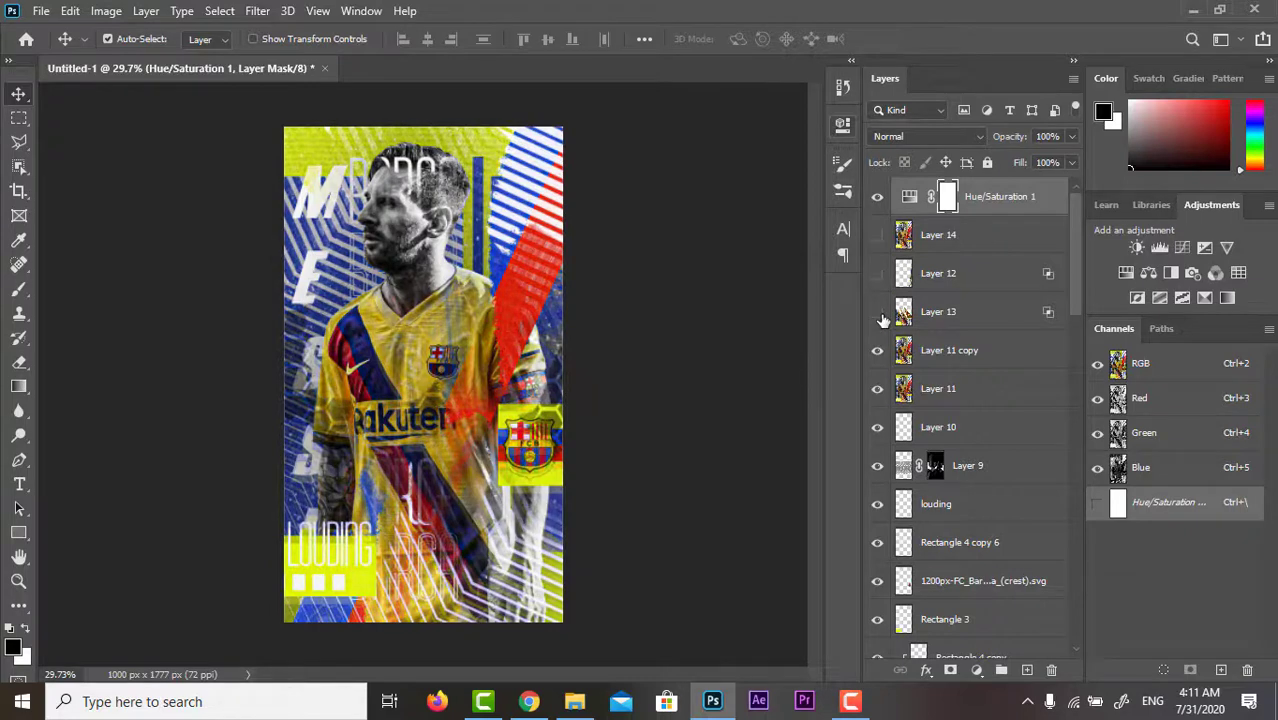
click(877, 311)
click(257, 11)
click(300, 31)
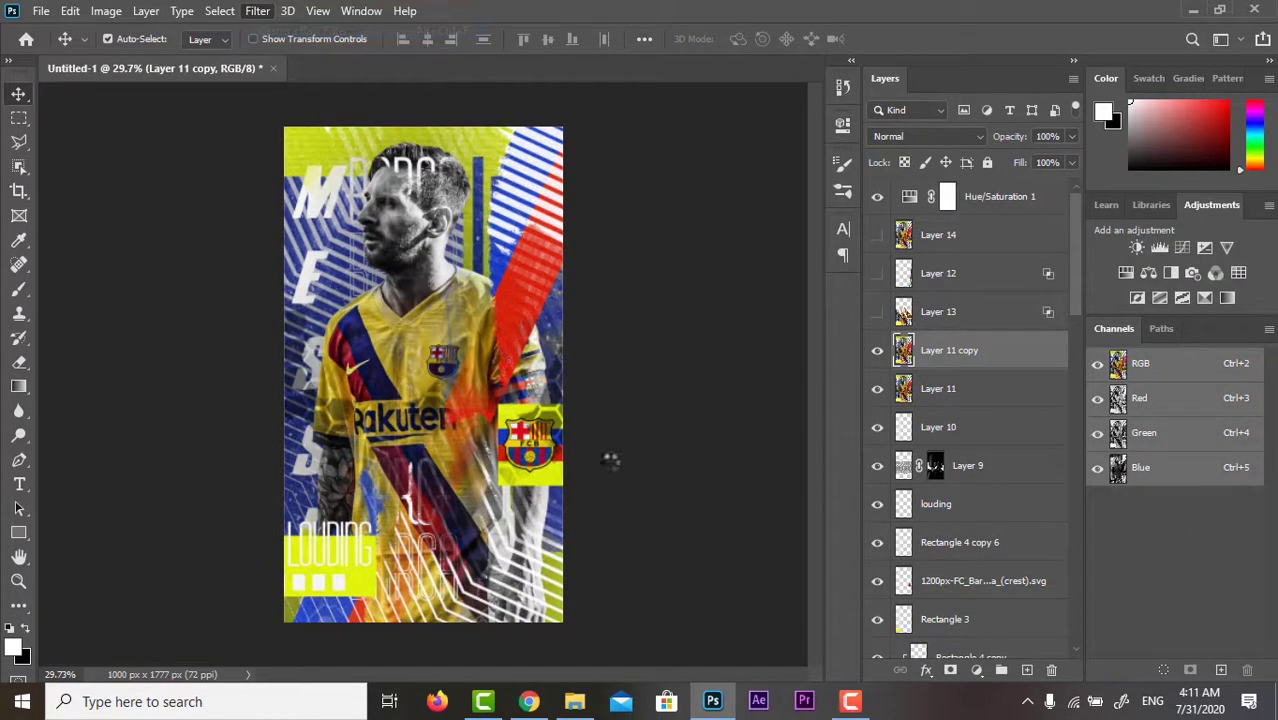
click(877, 237)
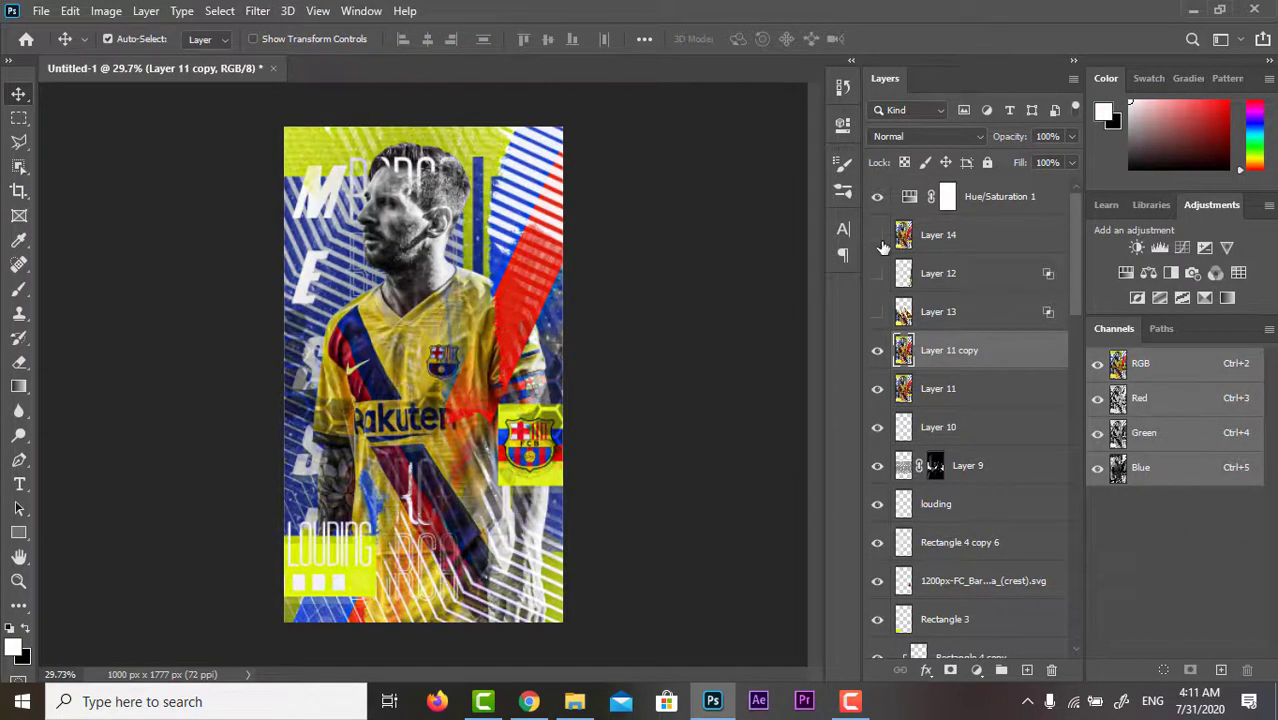
click(850, 701)
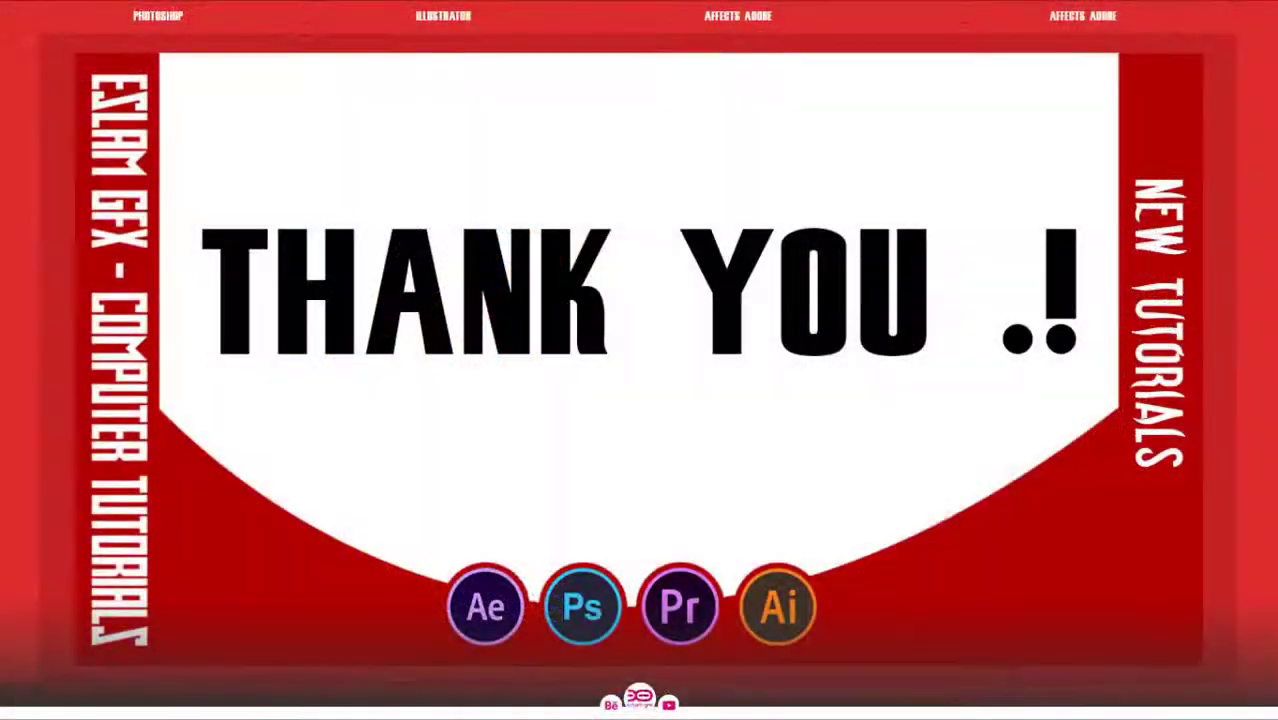